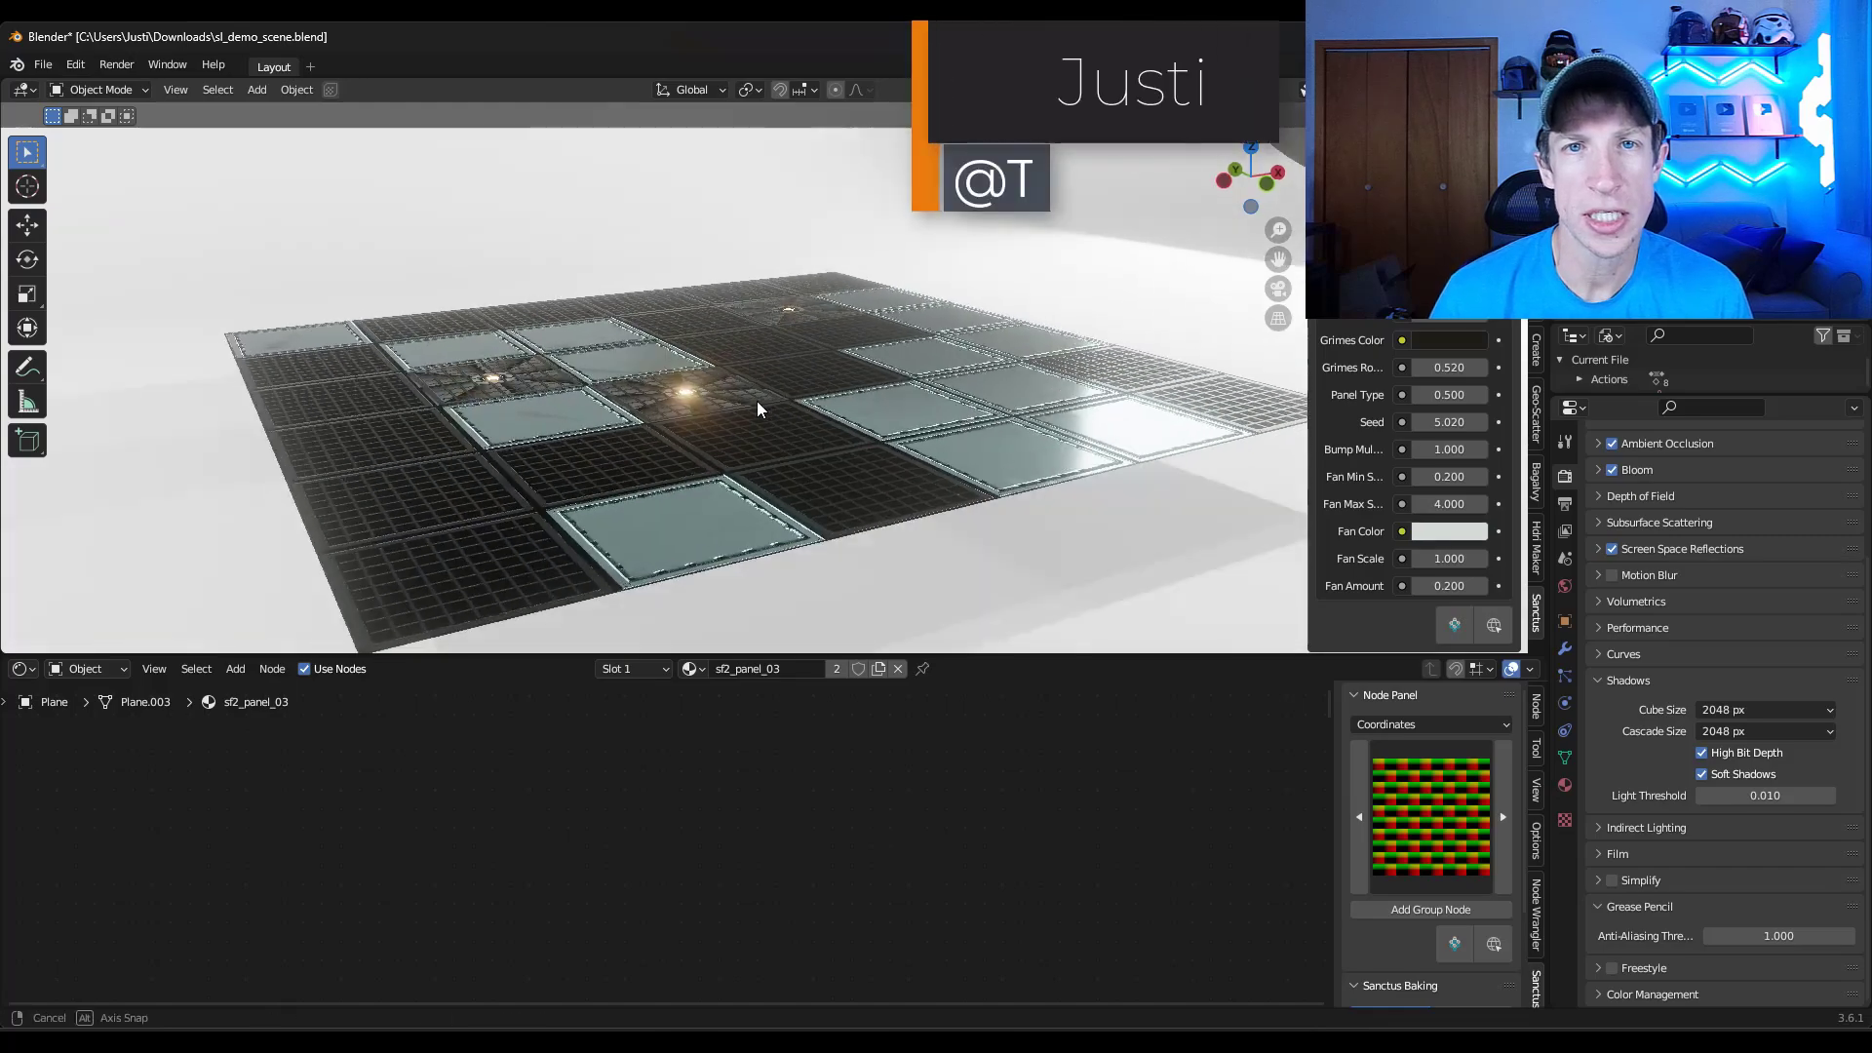
Step: Apply the Anti Slip material to the plane and set its Roughness to 0.500 and Worn to 0.200
{"action": "left_click", "coordinate": [1497, 944]}
{"action": "left_click", "coordinate": [1292, 439]}
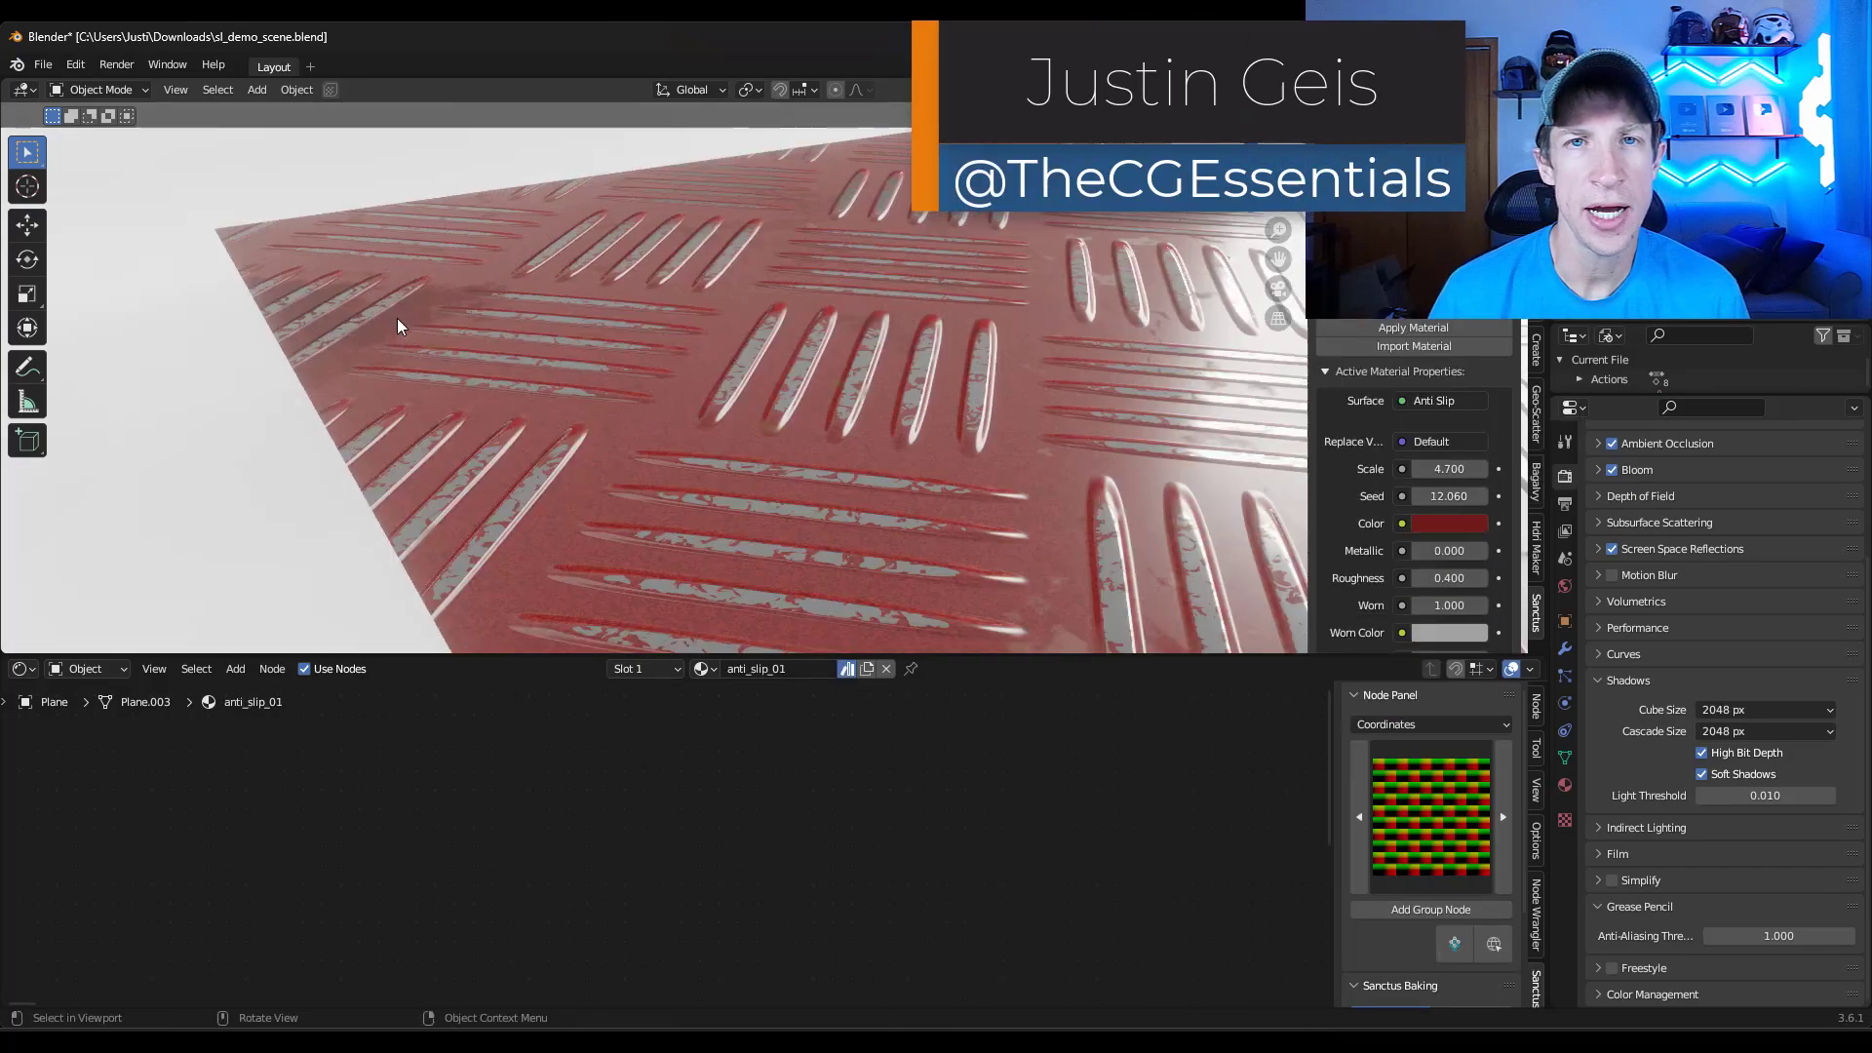
{"action": "left_click_drag", "start_coordinate": [1451, 578], "coordinate": [1433, 578]}
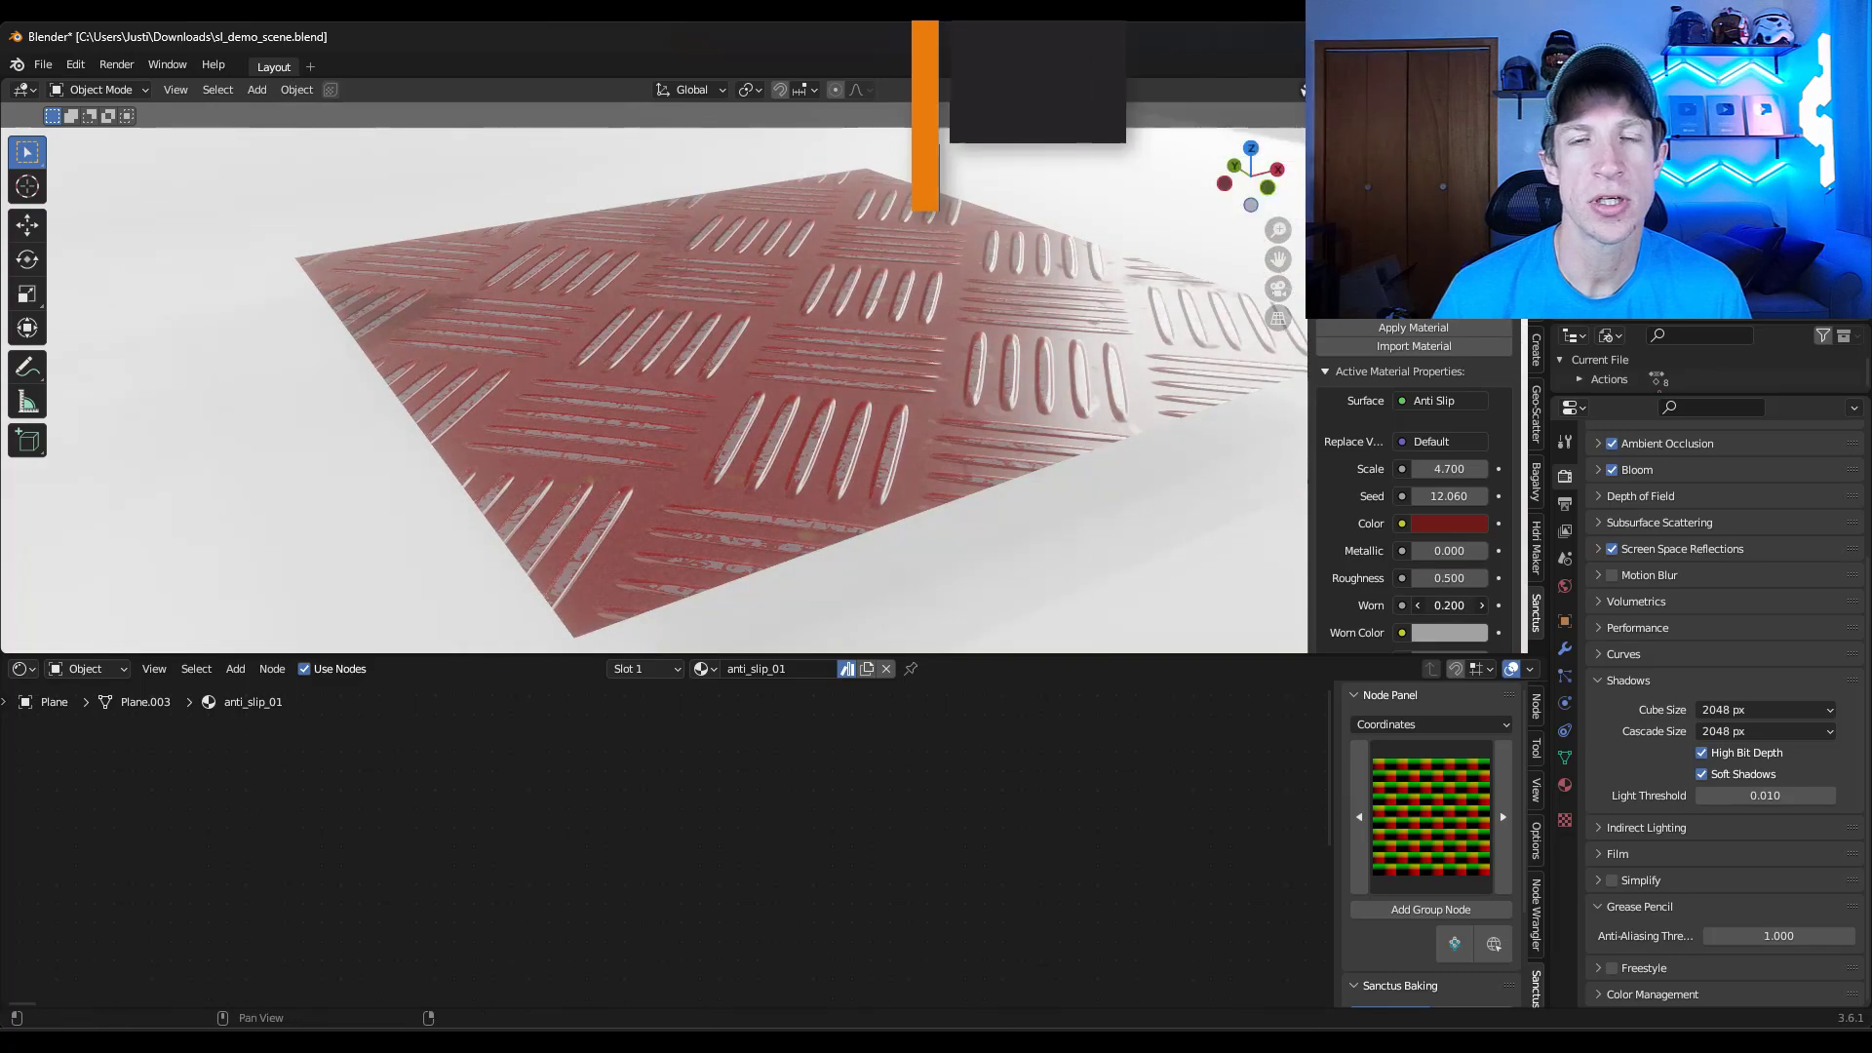
{"action": "left_click", "coordinate": [1450, 523]}
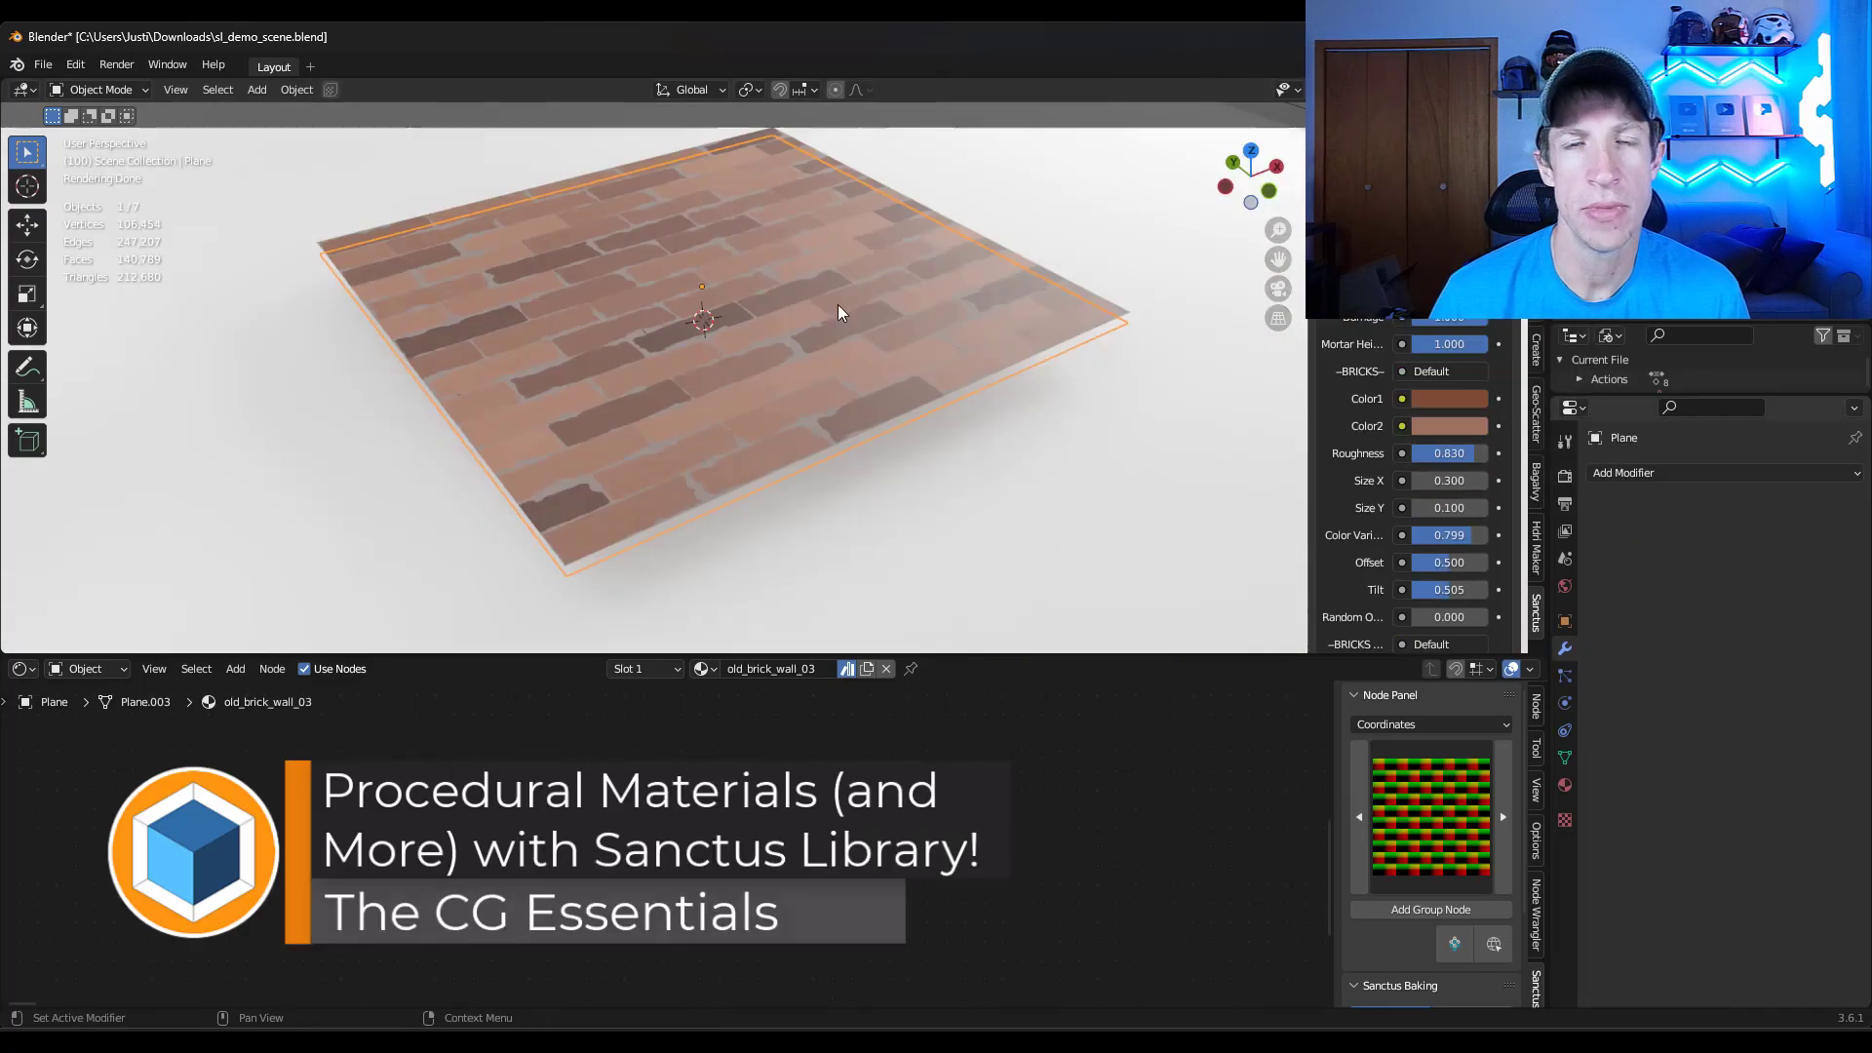
Step: Add a Subdivision modifier to the brick-wall plane, with Adaptive Subdivision enabled and the Simple type
{"action": "left_click", "coordinate": [1618, 473]}
{"action": "left_click", "coordinate": [1516, 823]}
{"action": "left_click", "coordinate": [1701, 558]}
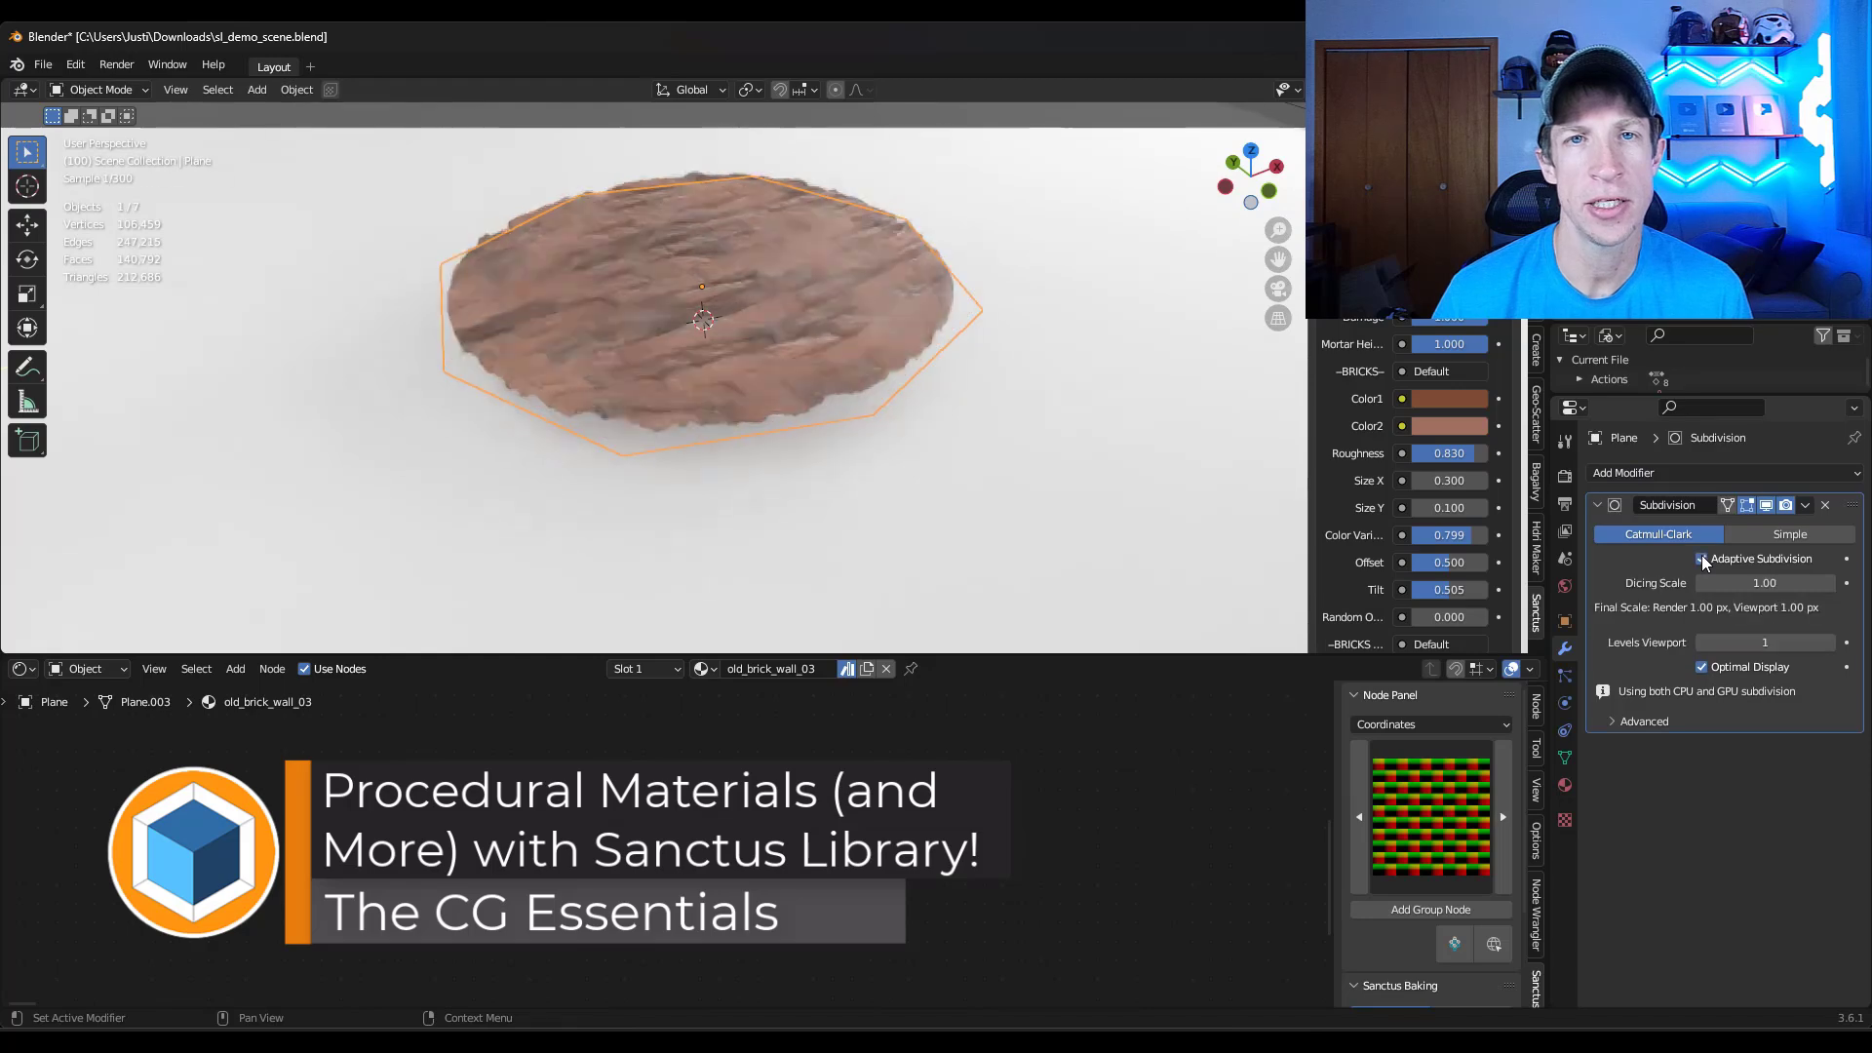
{"action": "left_click", "coordinate": [1791, 535]}
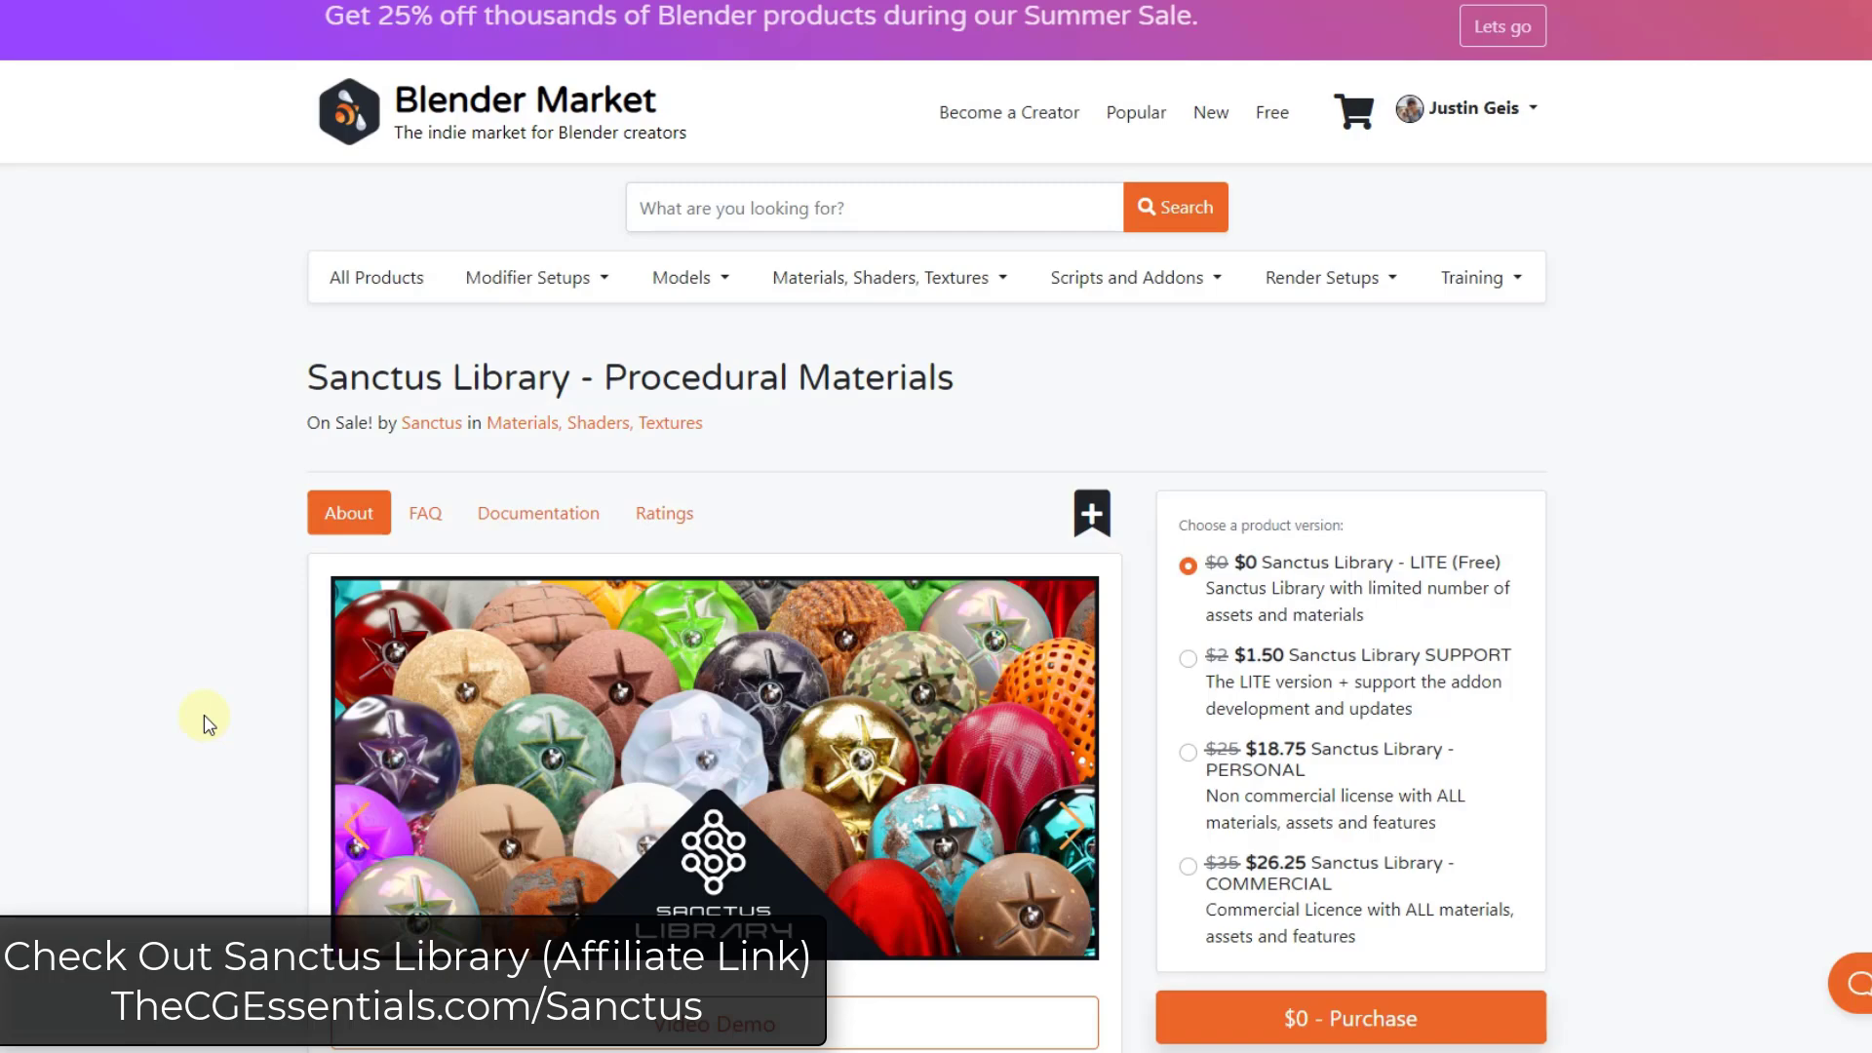
Step: Switch to the Sanctus Library page on Blender Market and look through its overview and procedural material showcases
{"action": "scroll", "coordinate": [207, 721], "scroll_direction": "down", "scroll_amount": 1}
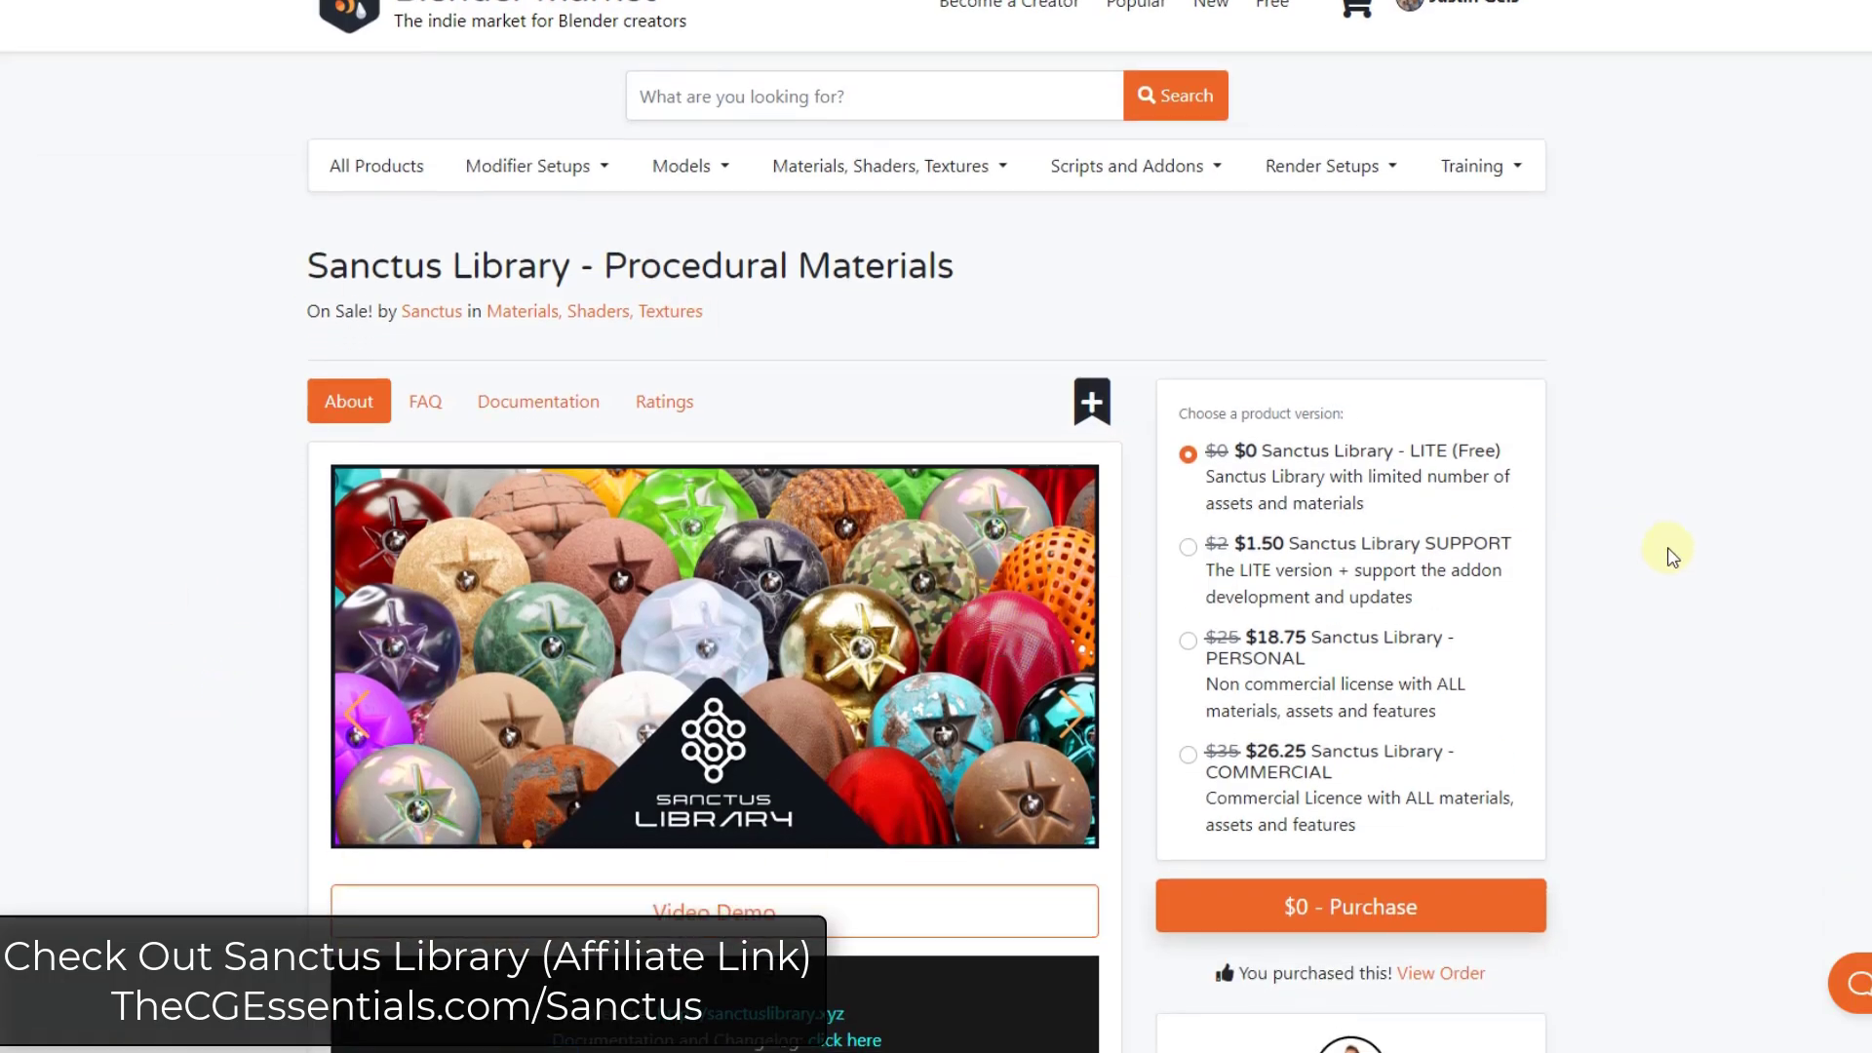
{"action": "scroll", "coordinate": [1670, 548], "scroll_direction": "down", "scroll_amount": 3}
{"action": "scroll", "coordinate": [1684, 538], "scroll_direction": "up", "scroll_amount": 1}
{"action": "scroll", "coordinate": [1658, 545], "scroll_direction": "down", "scroll_amount": 3}
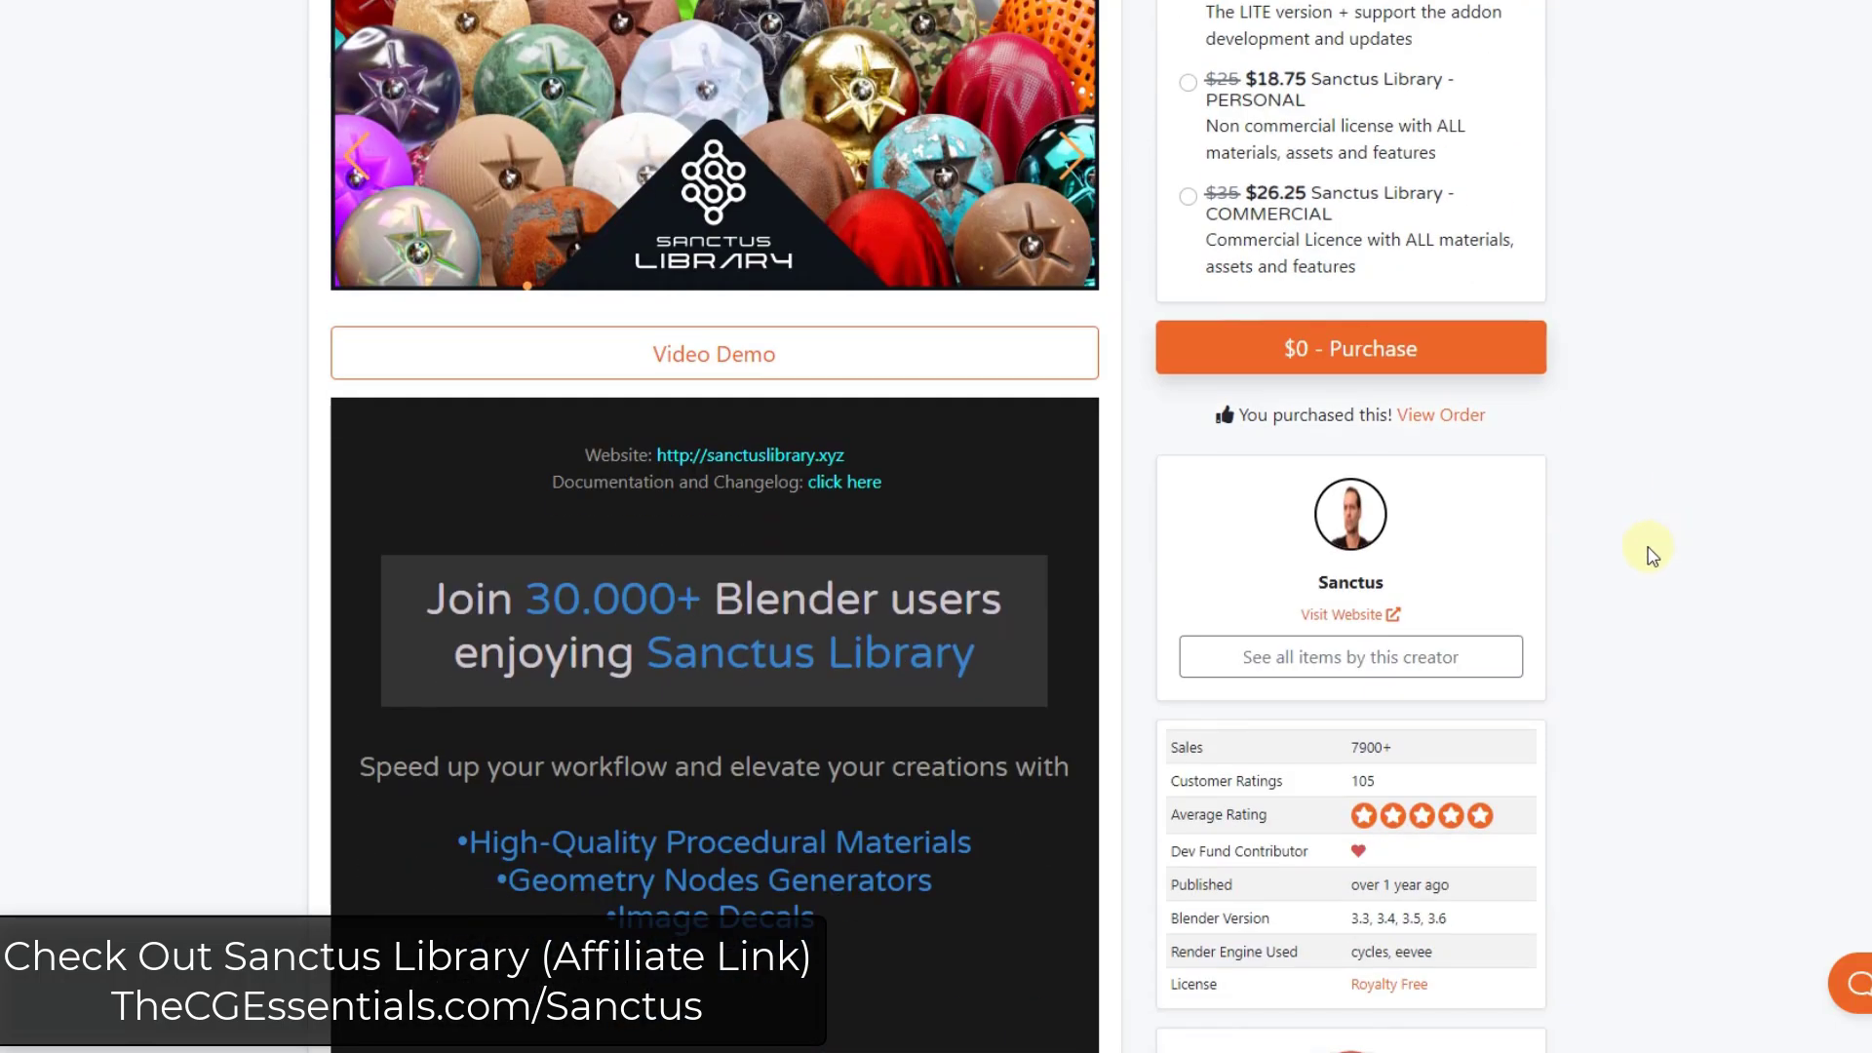
{"action": "scroll", "coordinate": [1629, 561], "scroll_direction": "down", "scroll_amount": 2}
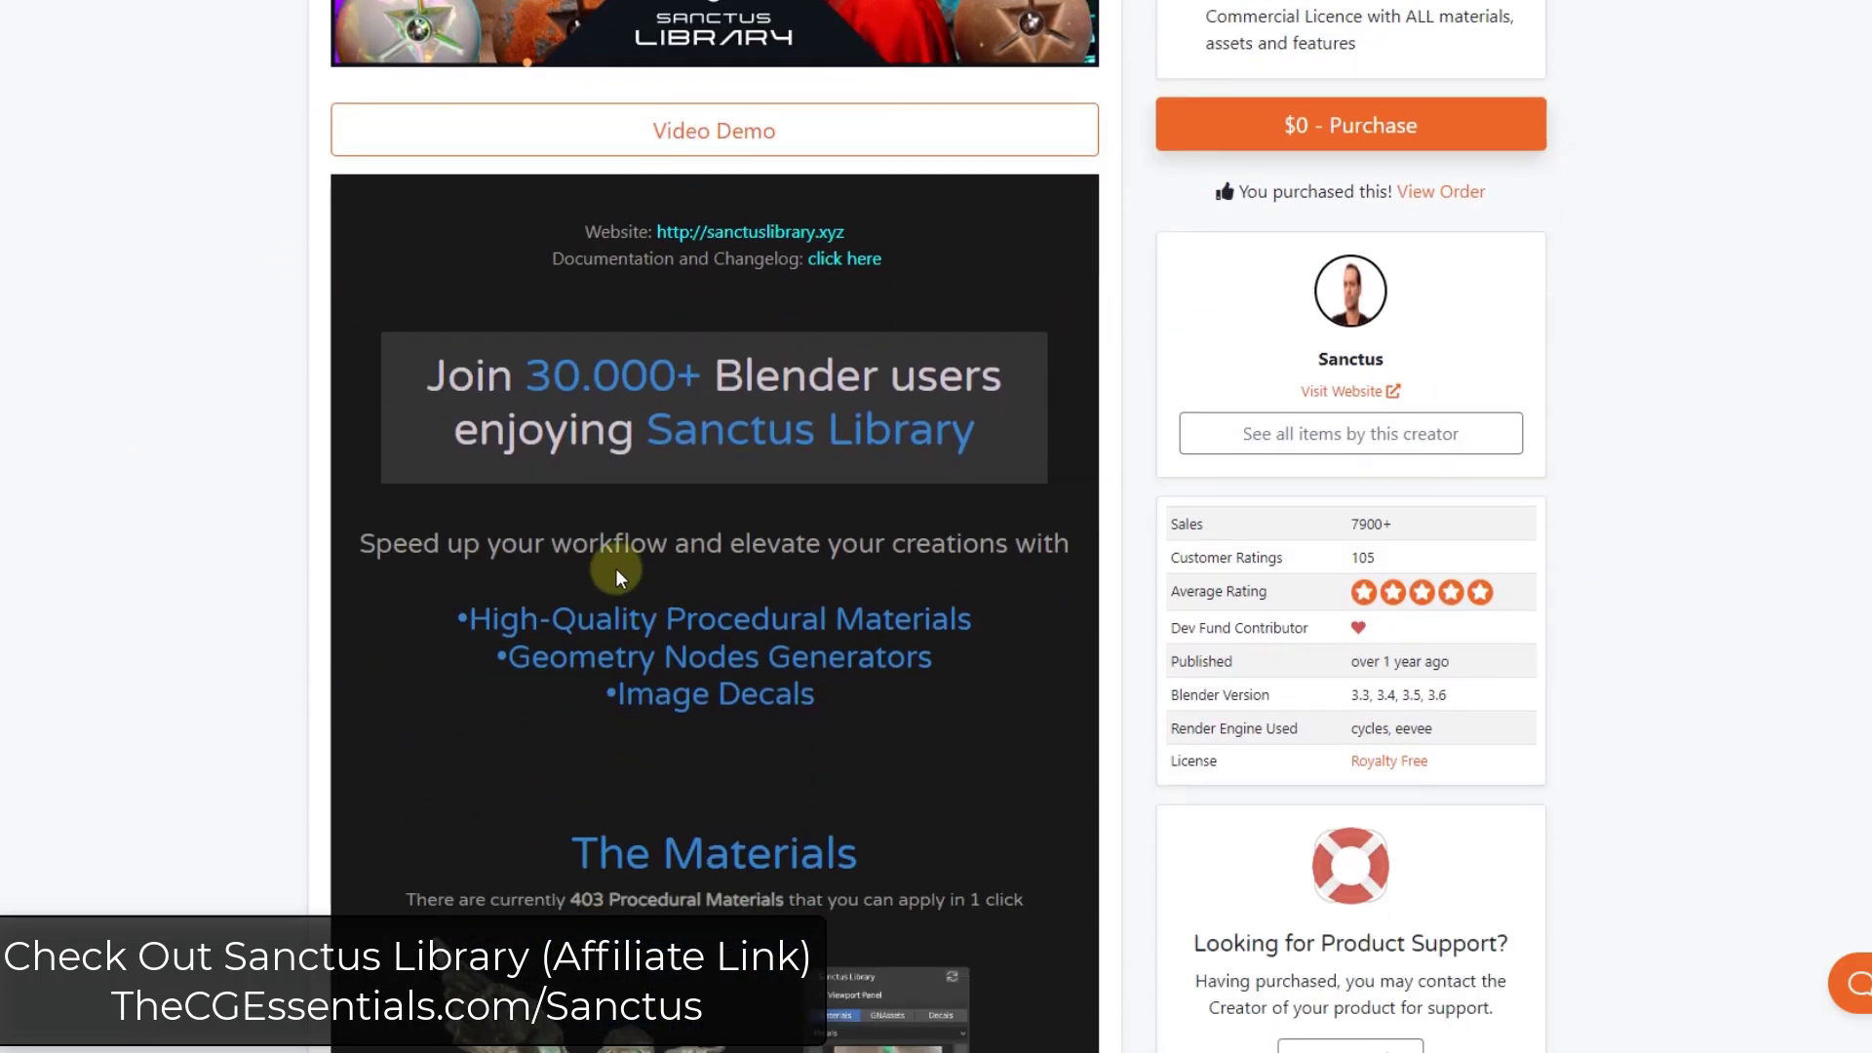
{"action": "scroll", "coordinate": [612, 615], "scroll_direction": "down", "scroll_amount": 6}
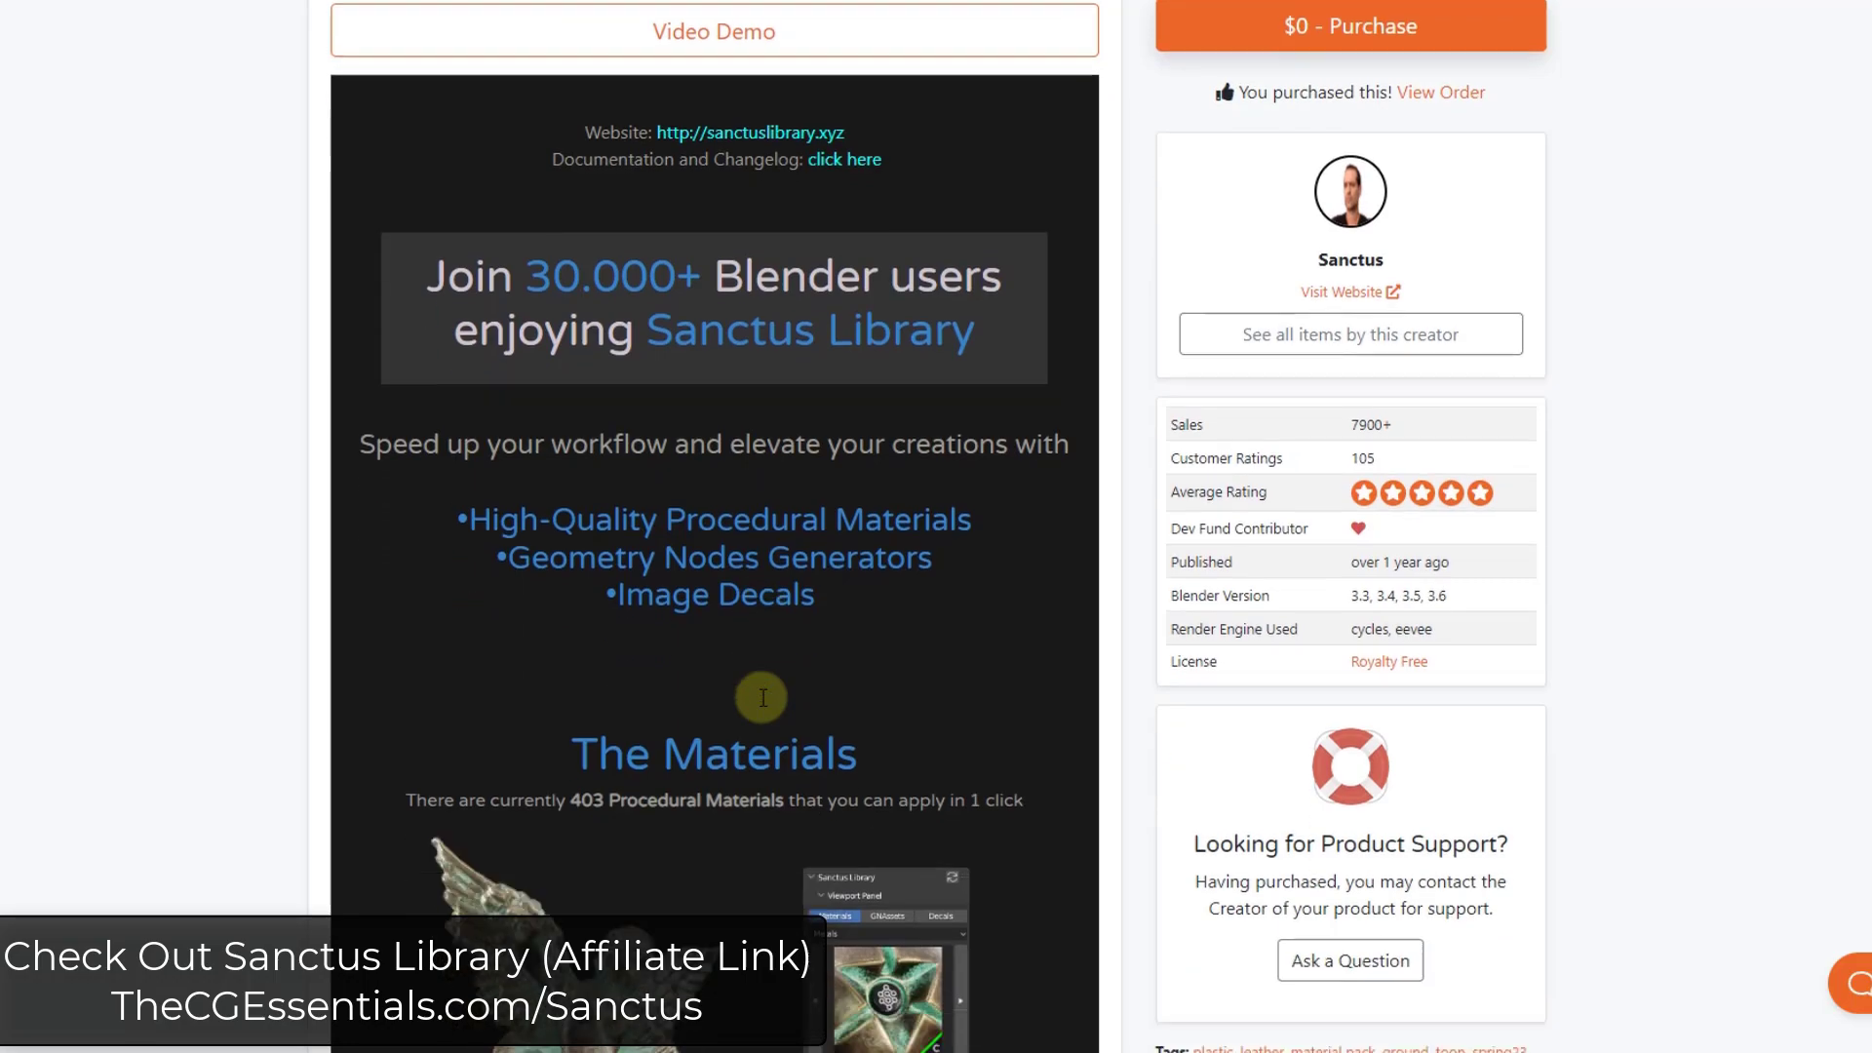
{"action": "scroll", "coordinate": [602, 604], "scroll_direction": "down", "scroll_amount": 4}
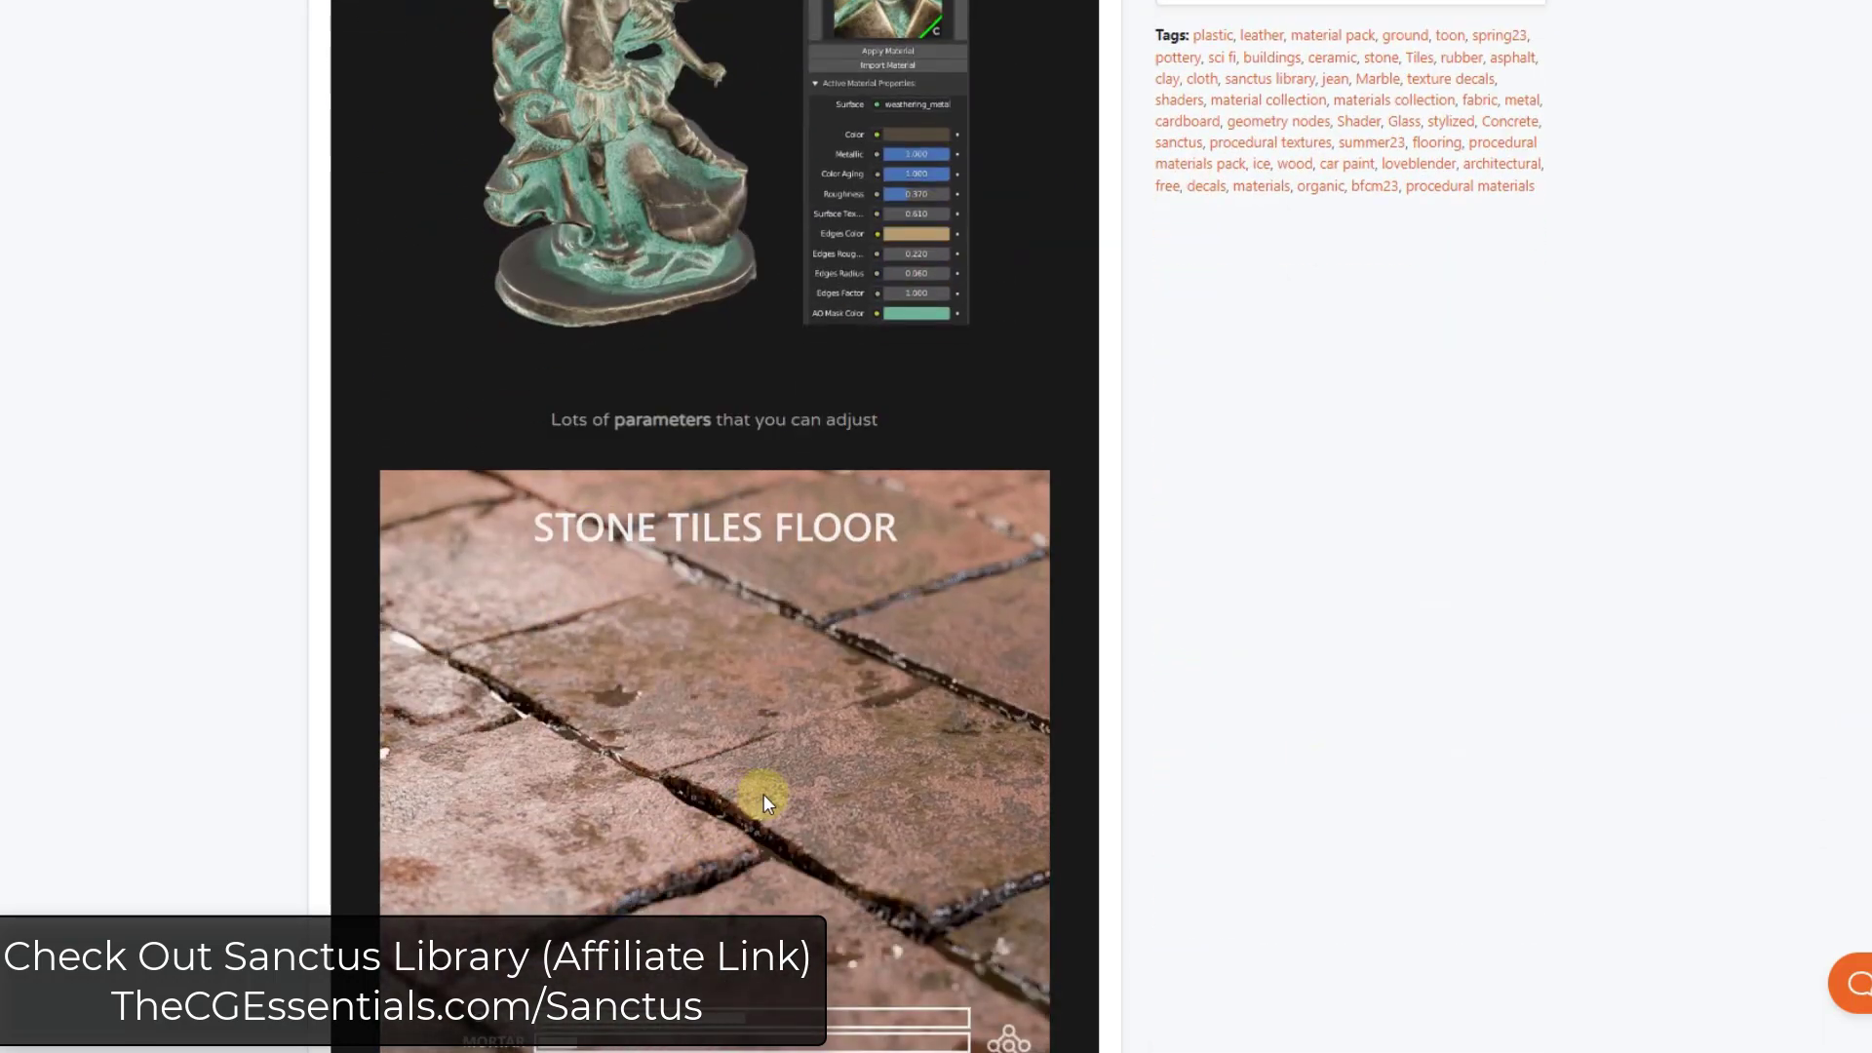
{"action": "scroll", "coordinate": [764, 794], "scroll_direction": "down", "scroll_amount": 6}
{"action": "scroll", "coordinate": [764, 785], "scroll_direction": "down", "scroll_amount": 1}
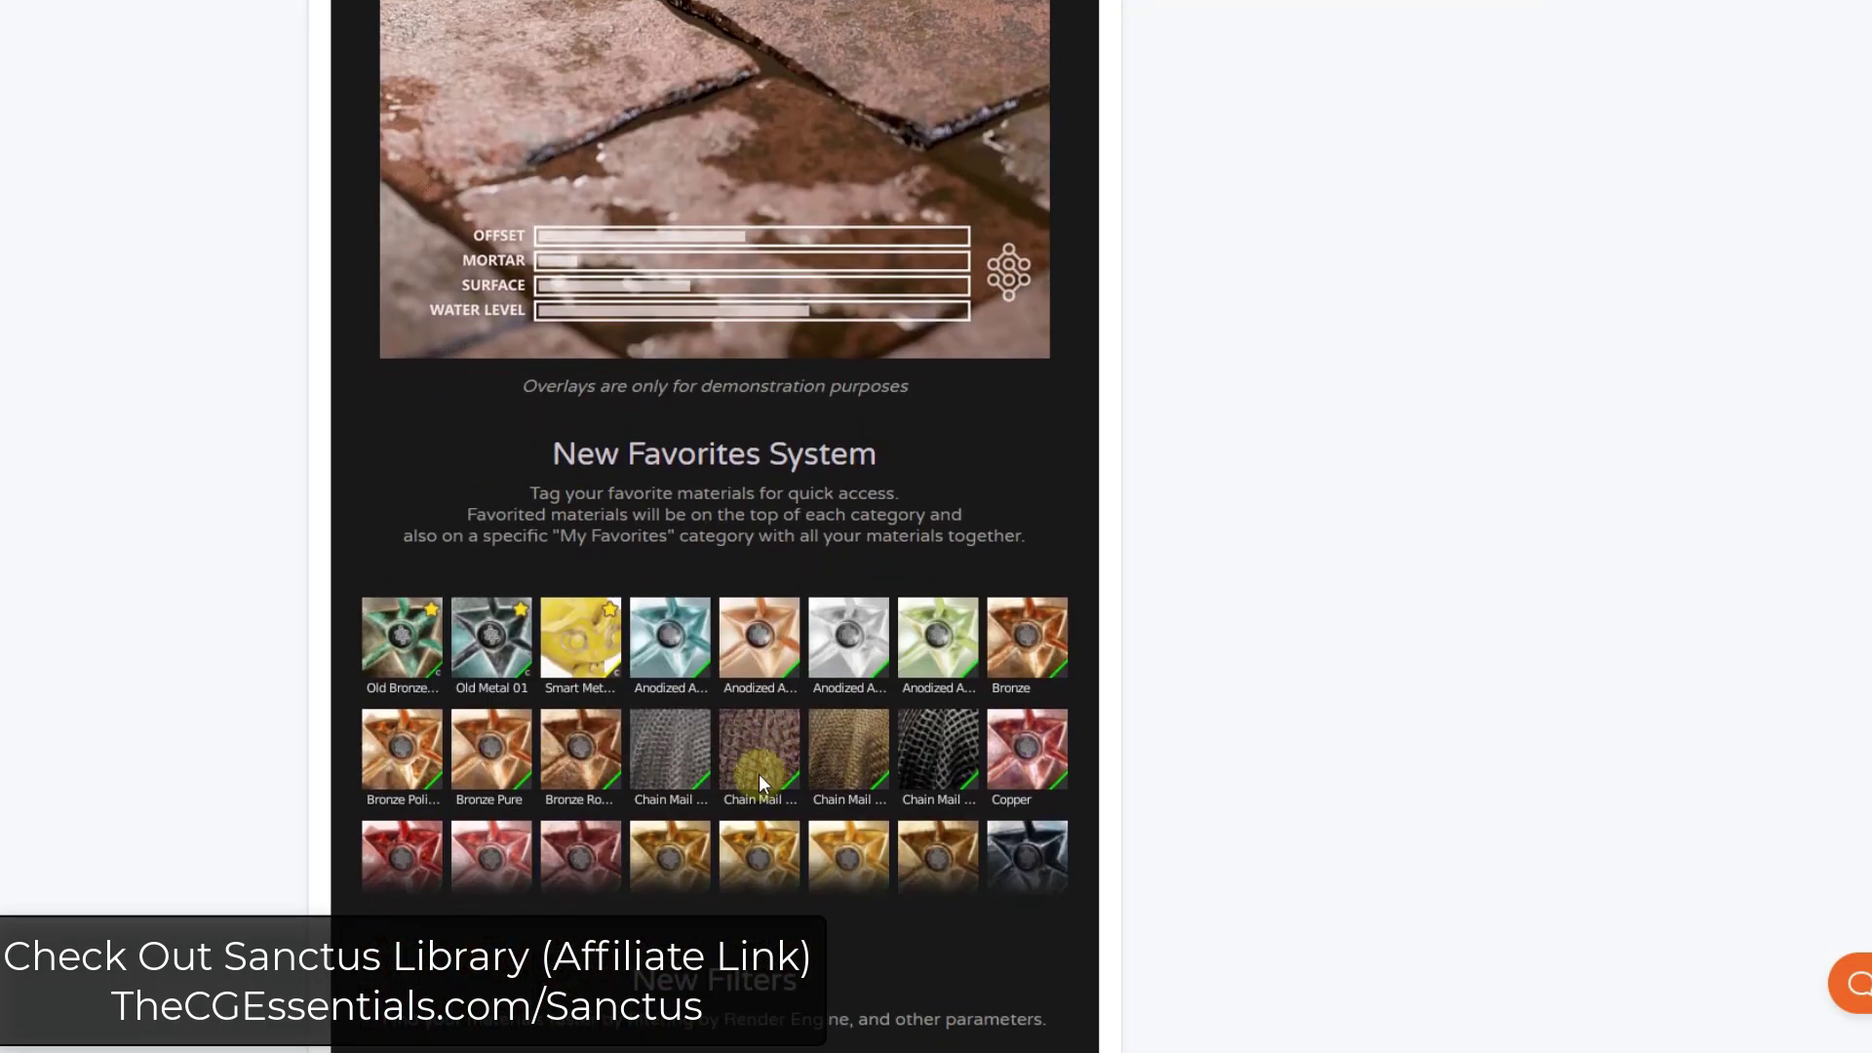
{"action": "scroll", "coordinate": [758, 774], "scroll_direction": "down", "scroll_amount": 11}
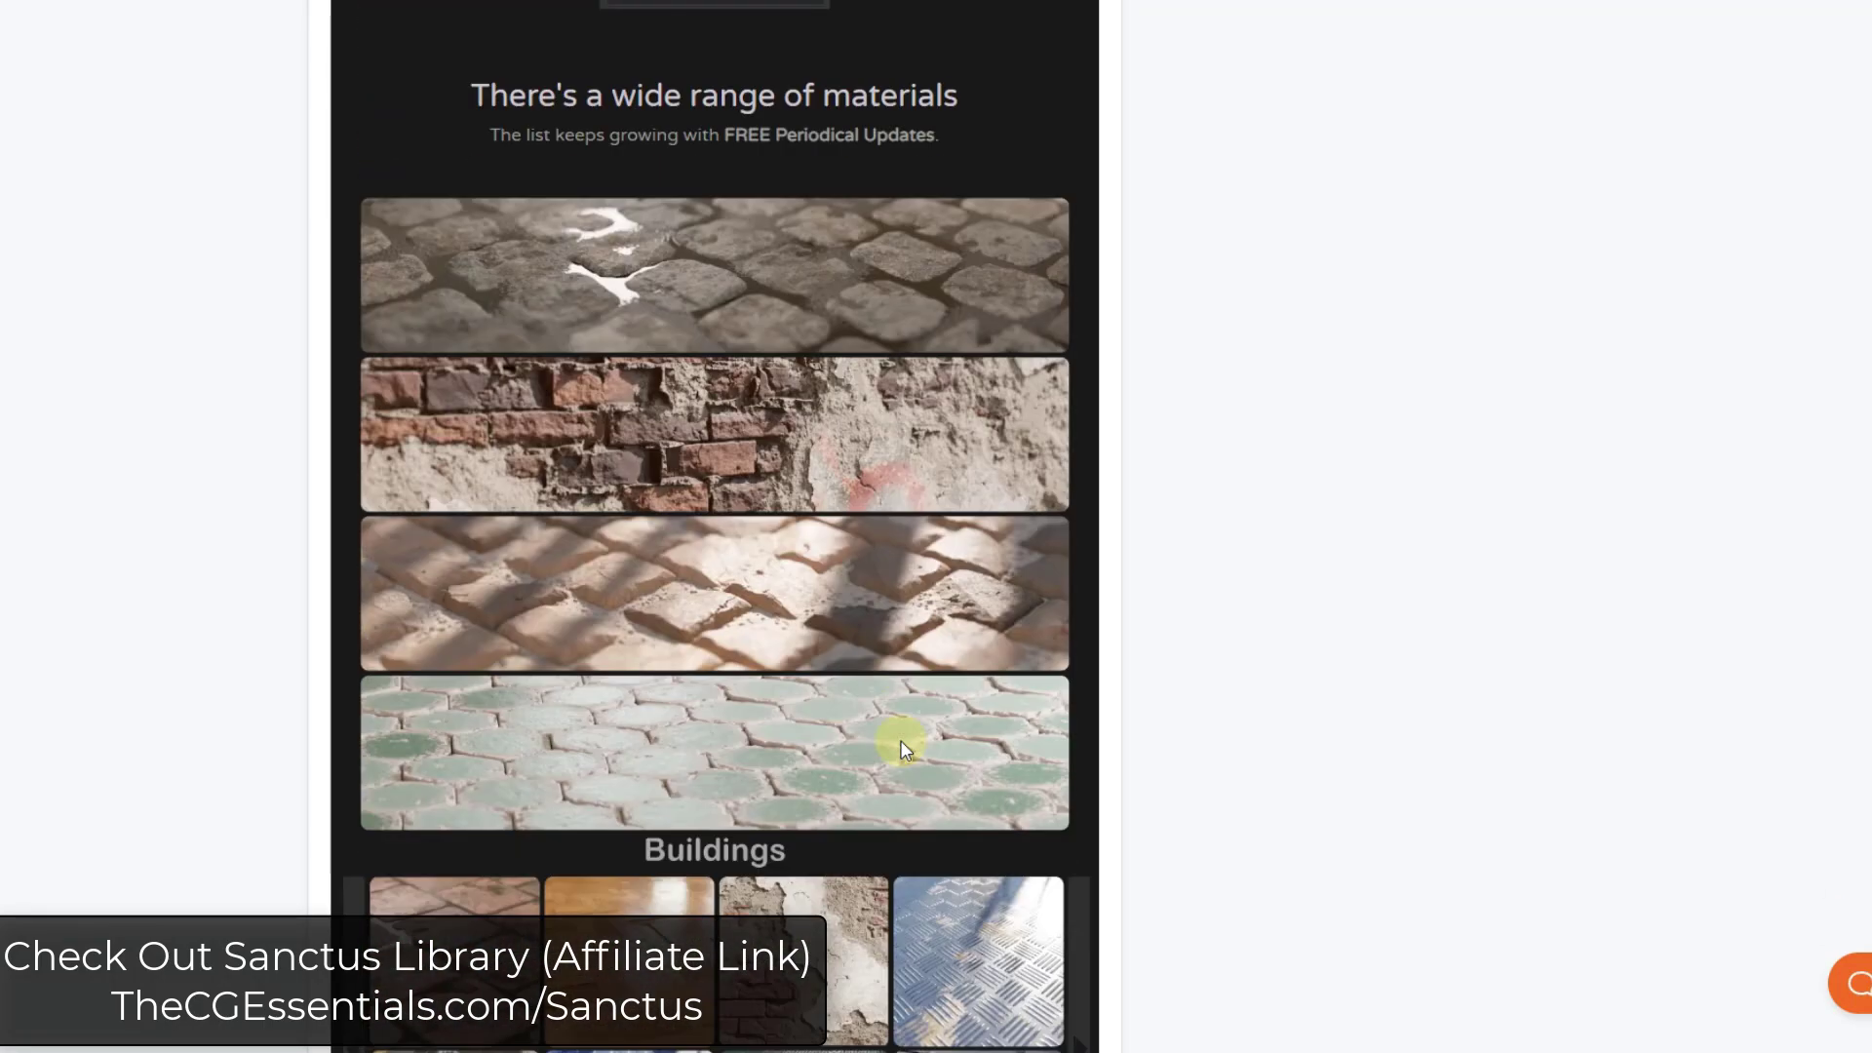
{"action": "scroll", "coordinate": [888, 727], "scroll_direction": "down", "scroll_amount": 10}
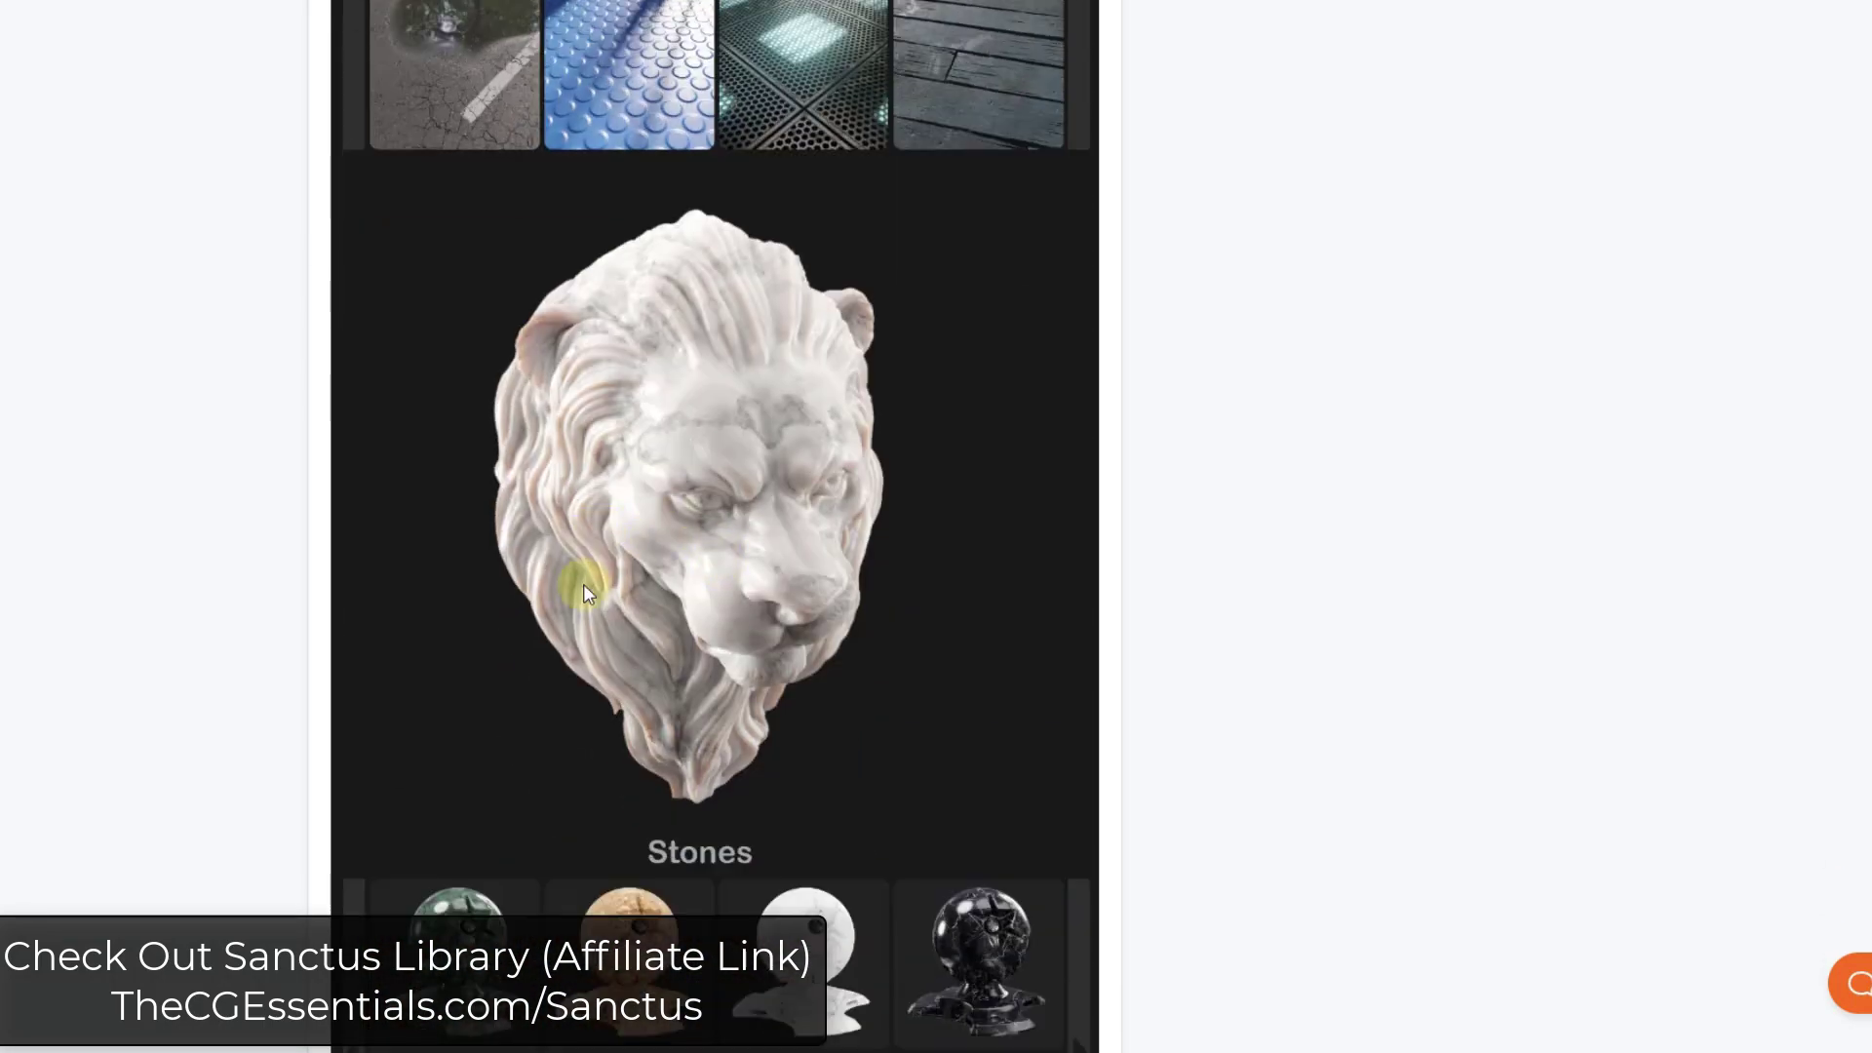
{"action": "scroll", "coordinate": [309, 480], "scroll_direction": "down", "scroll_amount": 9}
{"action": "scroll", "coordinate": [303, 478], "scroll_direction": "up", "scroll_amount": 20}
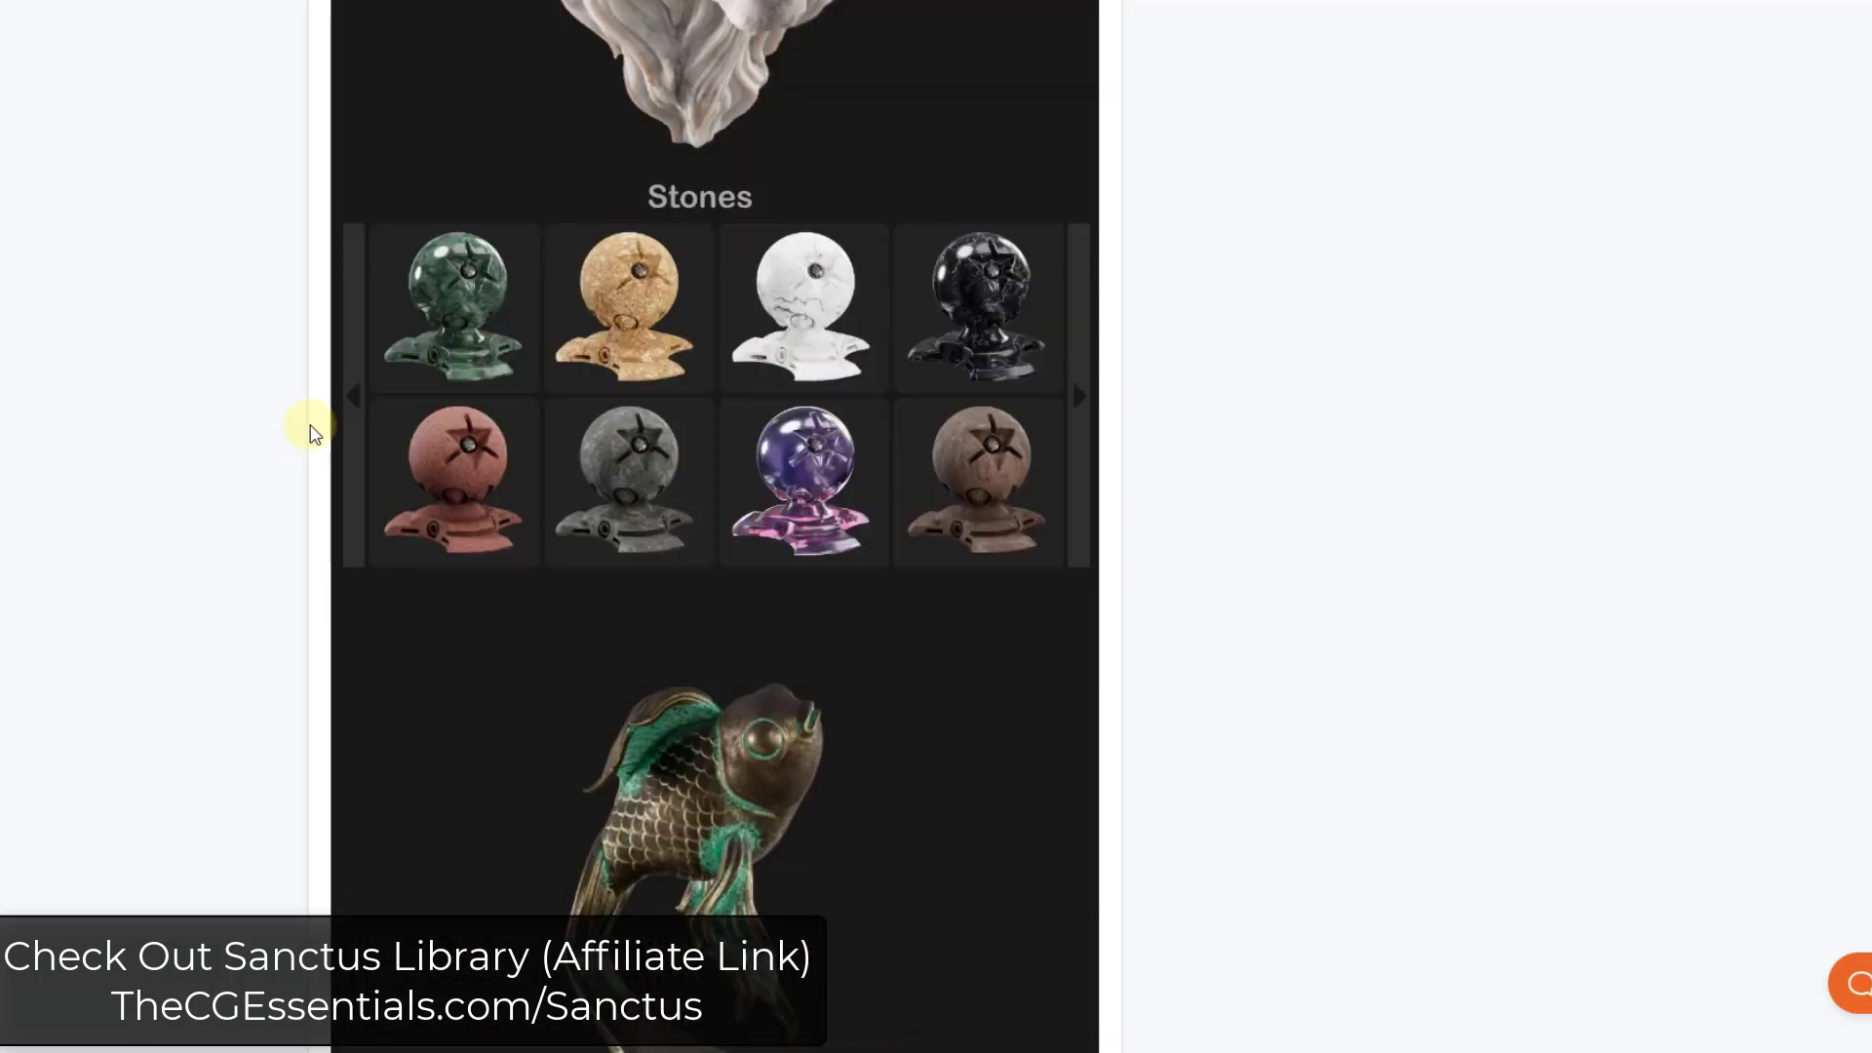
{"action": "scroll", "coordinate": [336, 429], "scroll_direction": "up", "scroll_amount": 10}
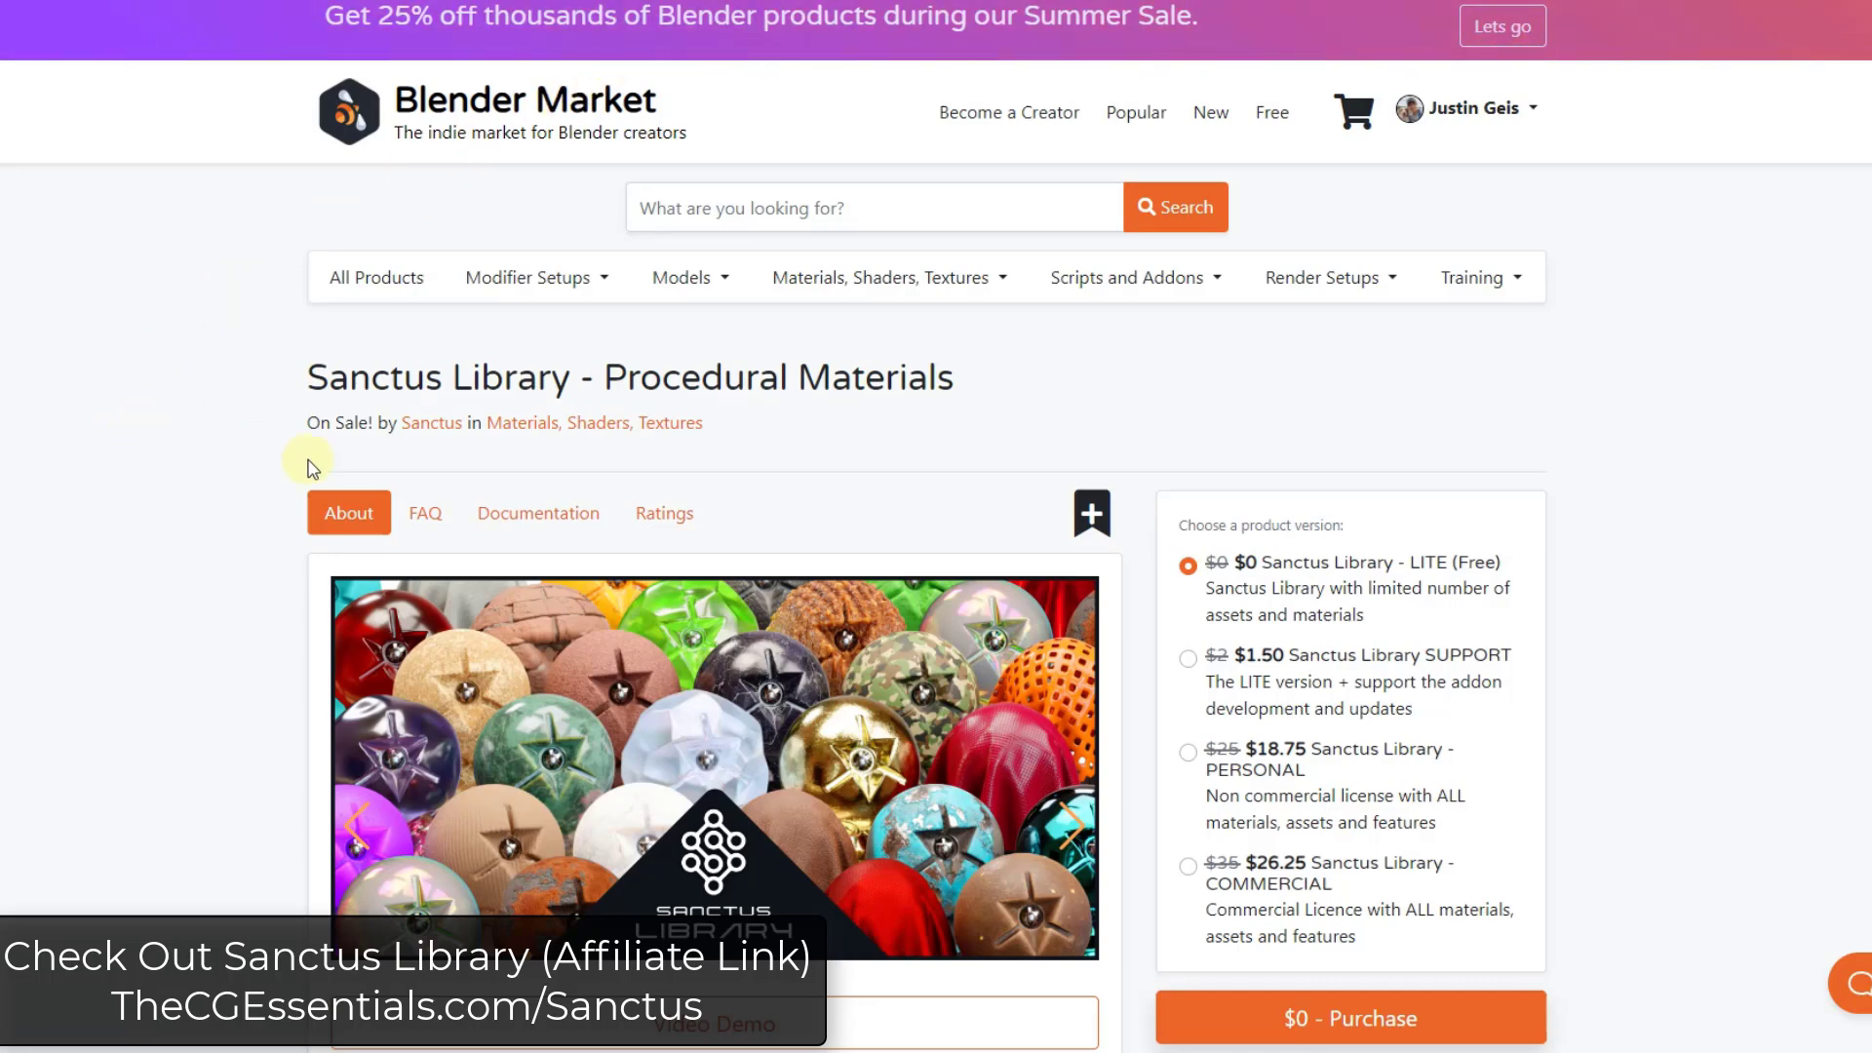
Step: Examine the Sanctus Library product versions, its decal and procedural asset sections, and the edition comparison table
{"action": "scroll", "coordinate": [1482, 800], "scroll_direction": "down", "scroll_amount": 3}
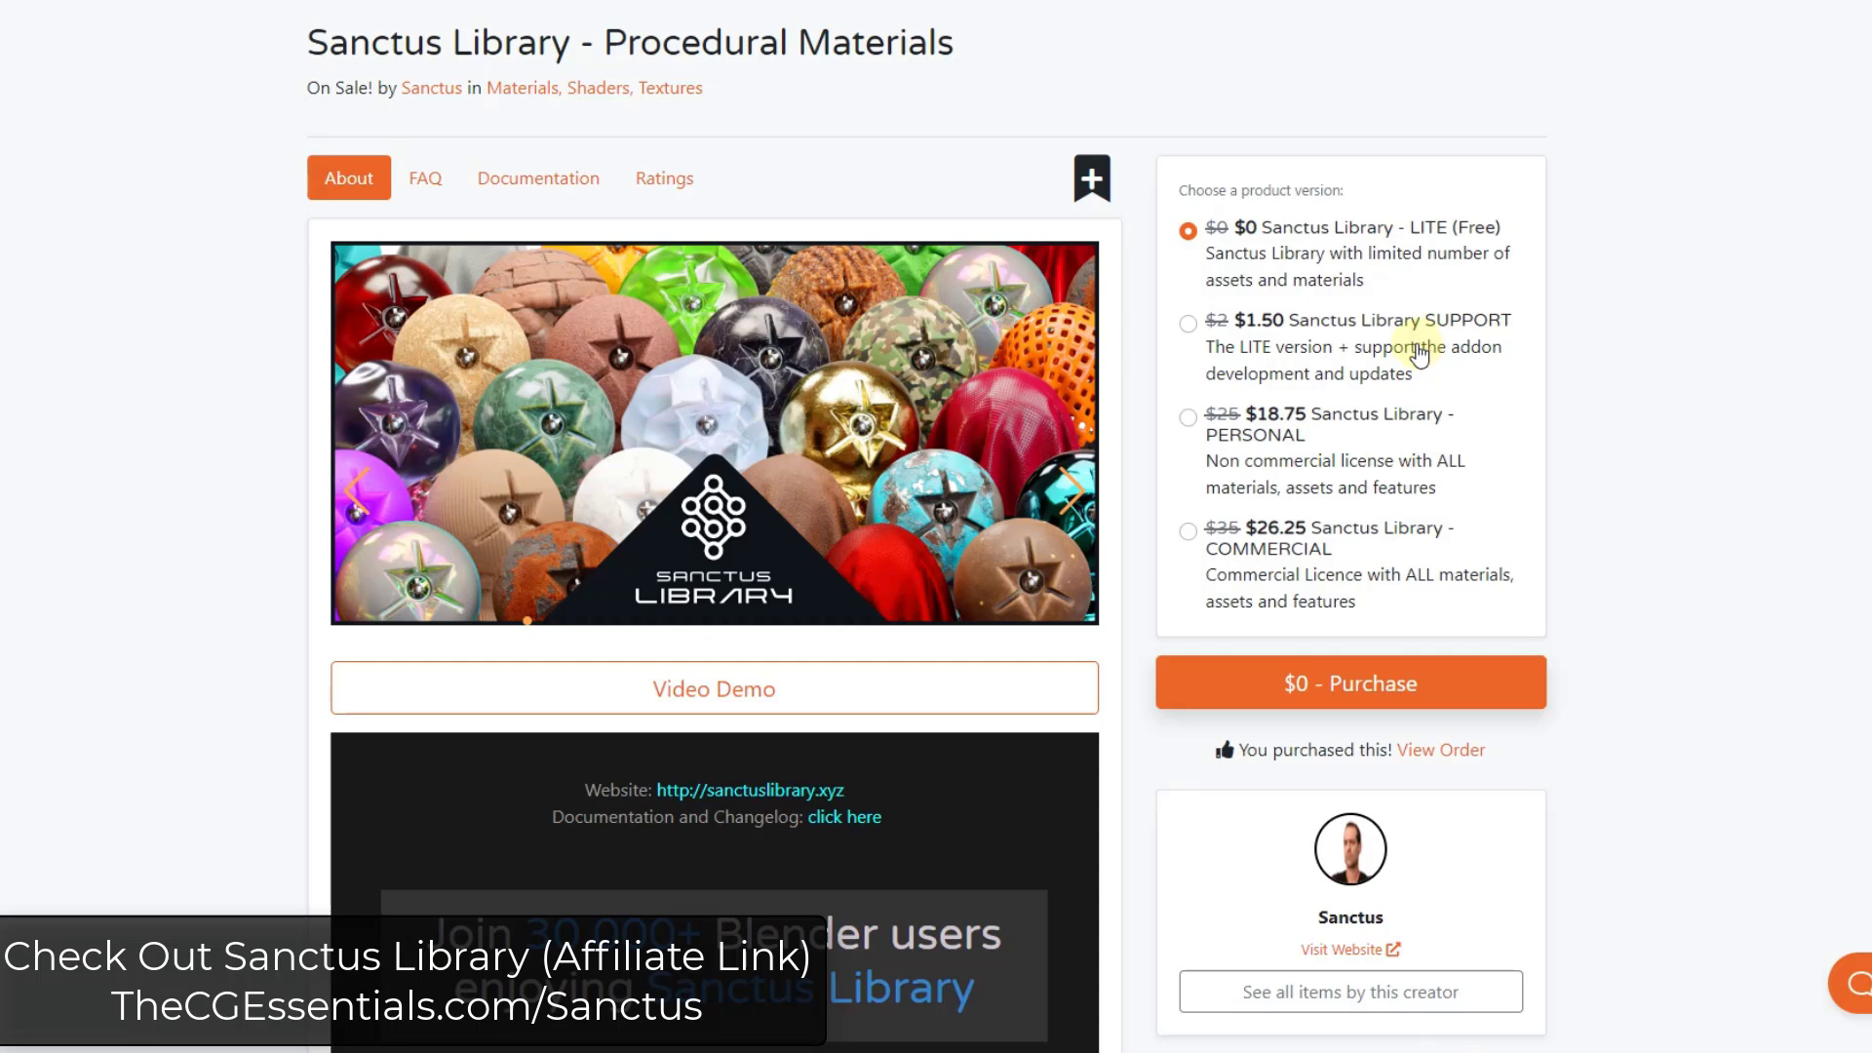
{"action": "scroll", "coordinate": [1448, 455], "scroll_direction": "down", "scroll_amount": 2}
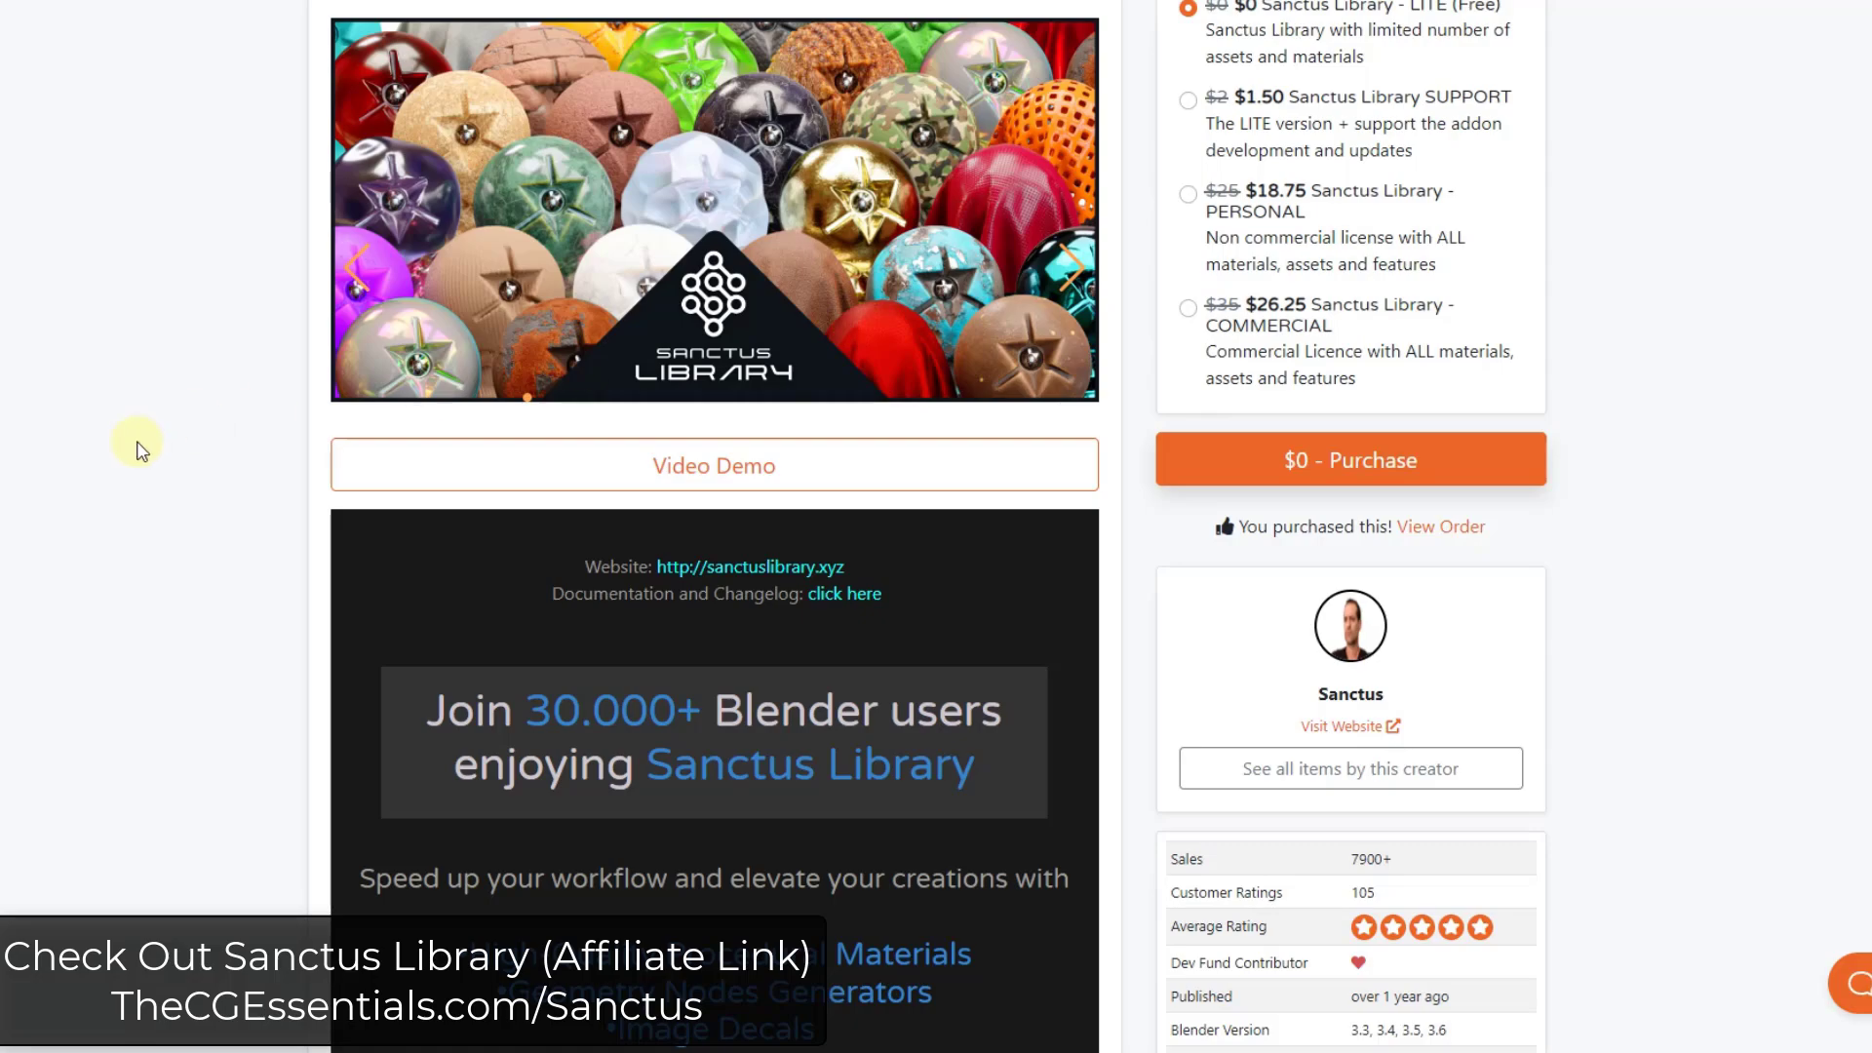
{"action": "scroll", "coordinate": [219, 447], "scroll_direction": "down", "scroll_amount": 15}
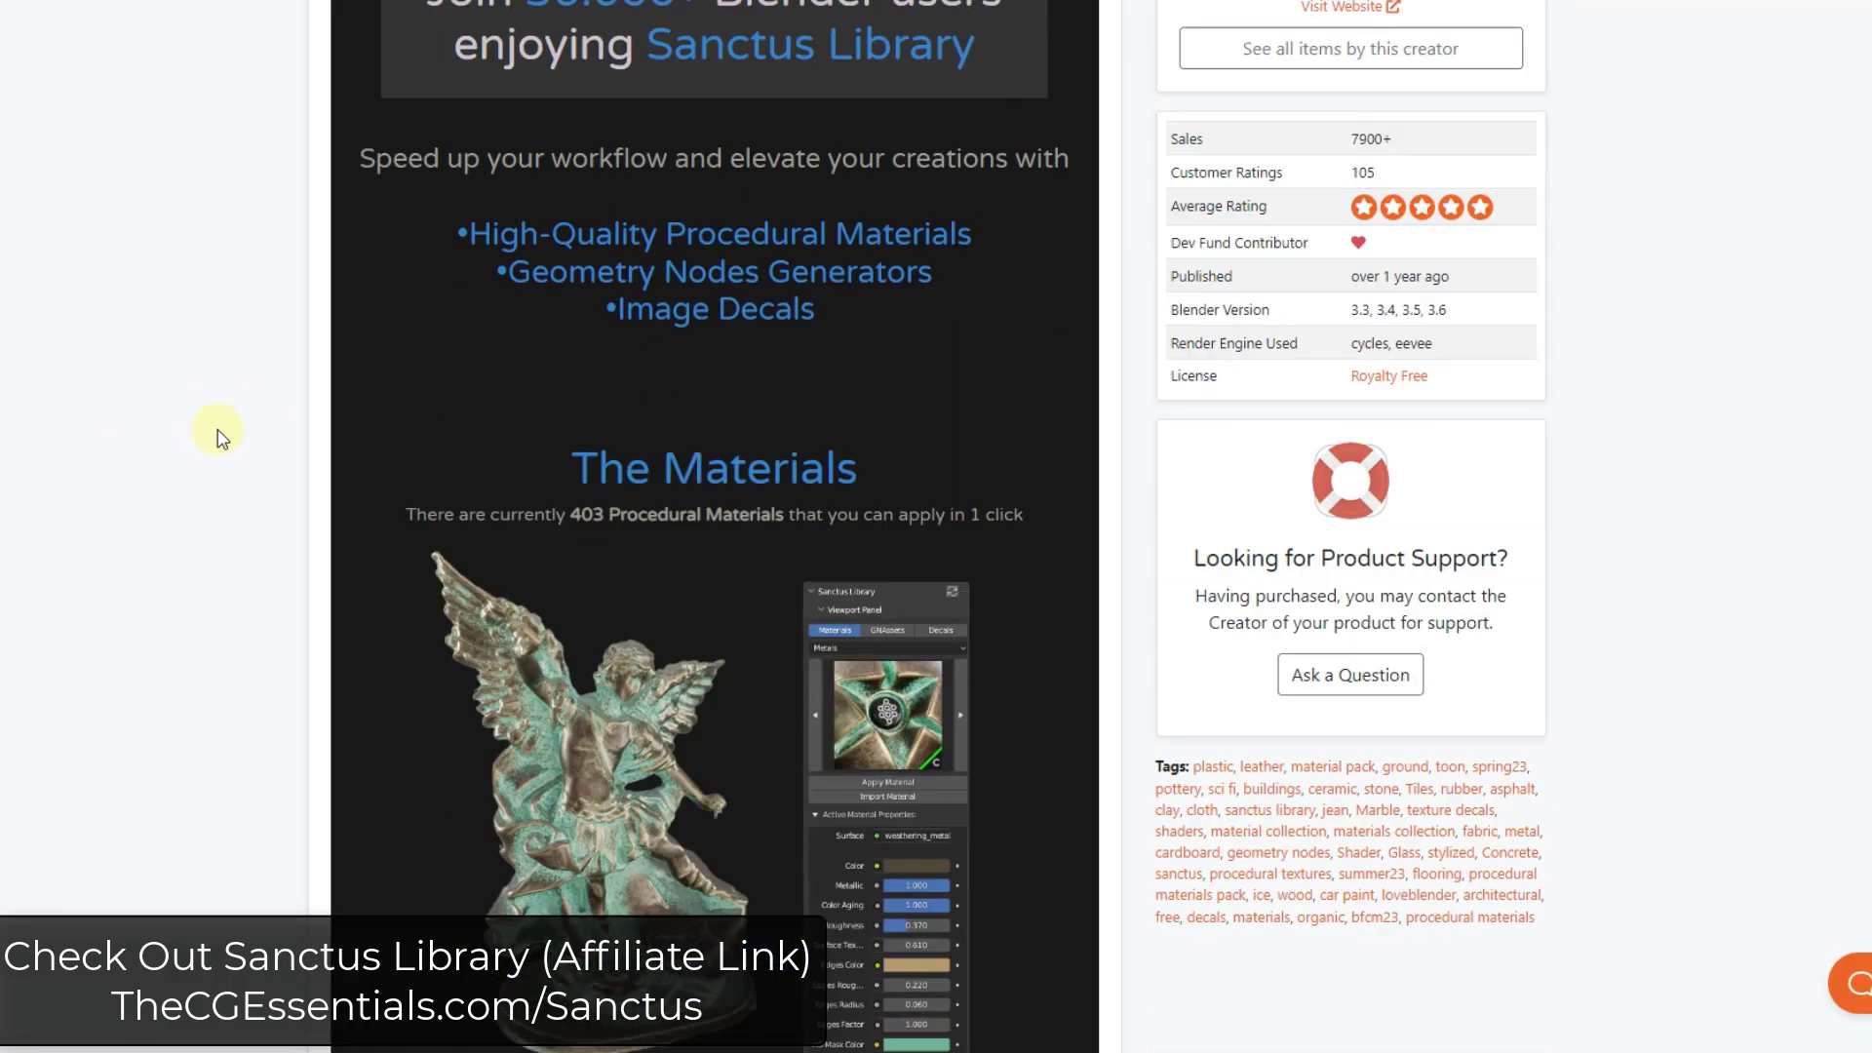
{"action": "scroll", "coordinate": [212, 432], "scroll_direction": "down", "scroll_amount": 20}
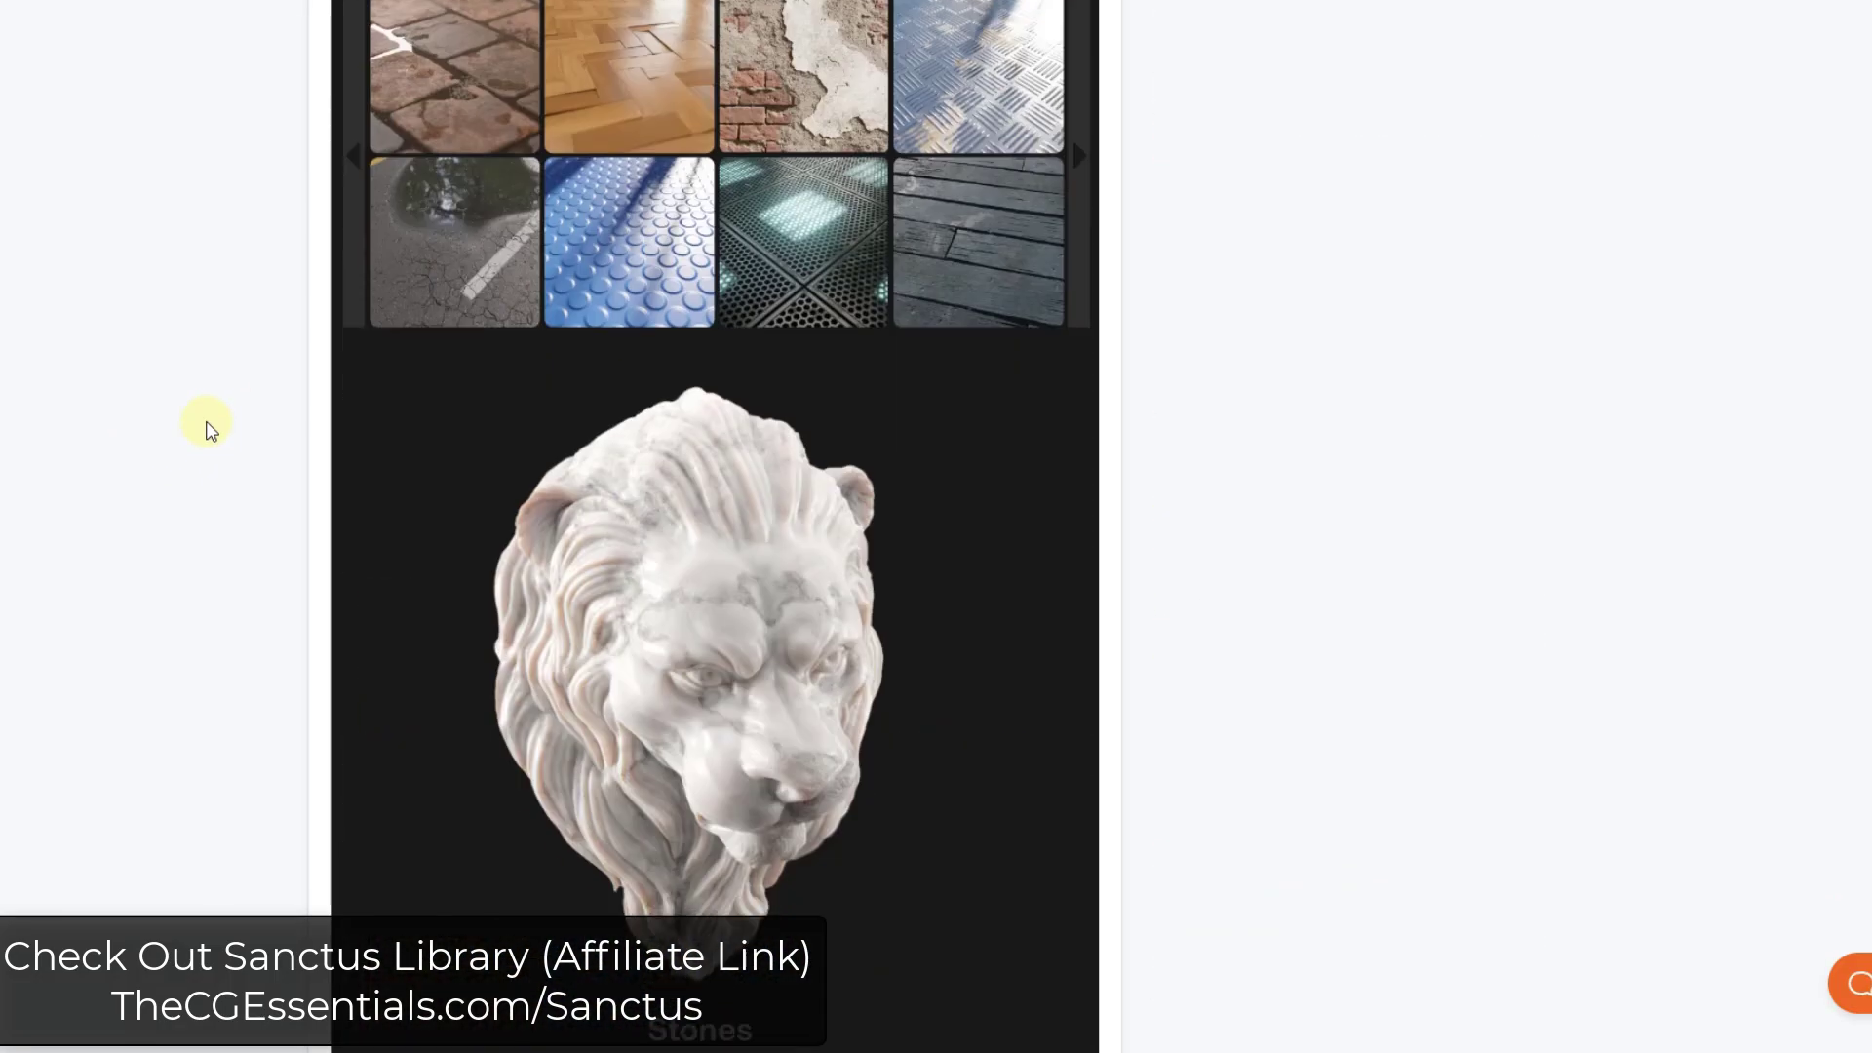
{"action": "scroll", "coordinate": [200, 427], "scroll_direction": "down", "scroll_amount": 20}
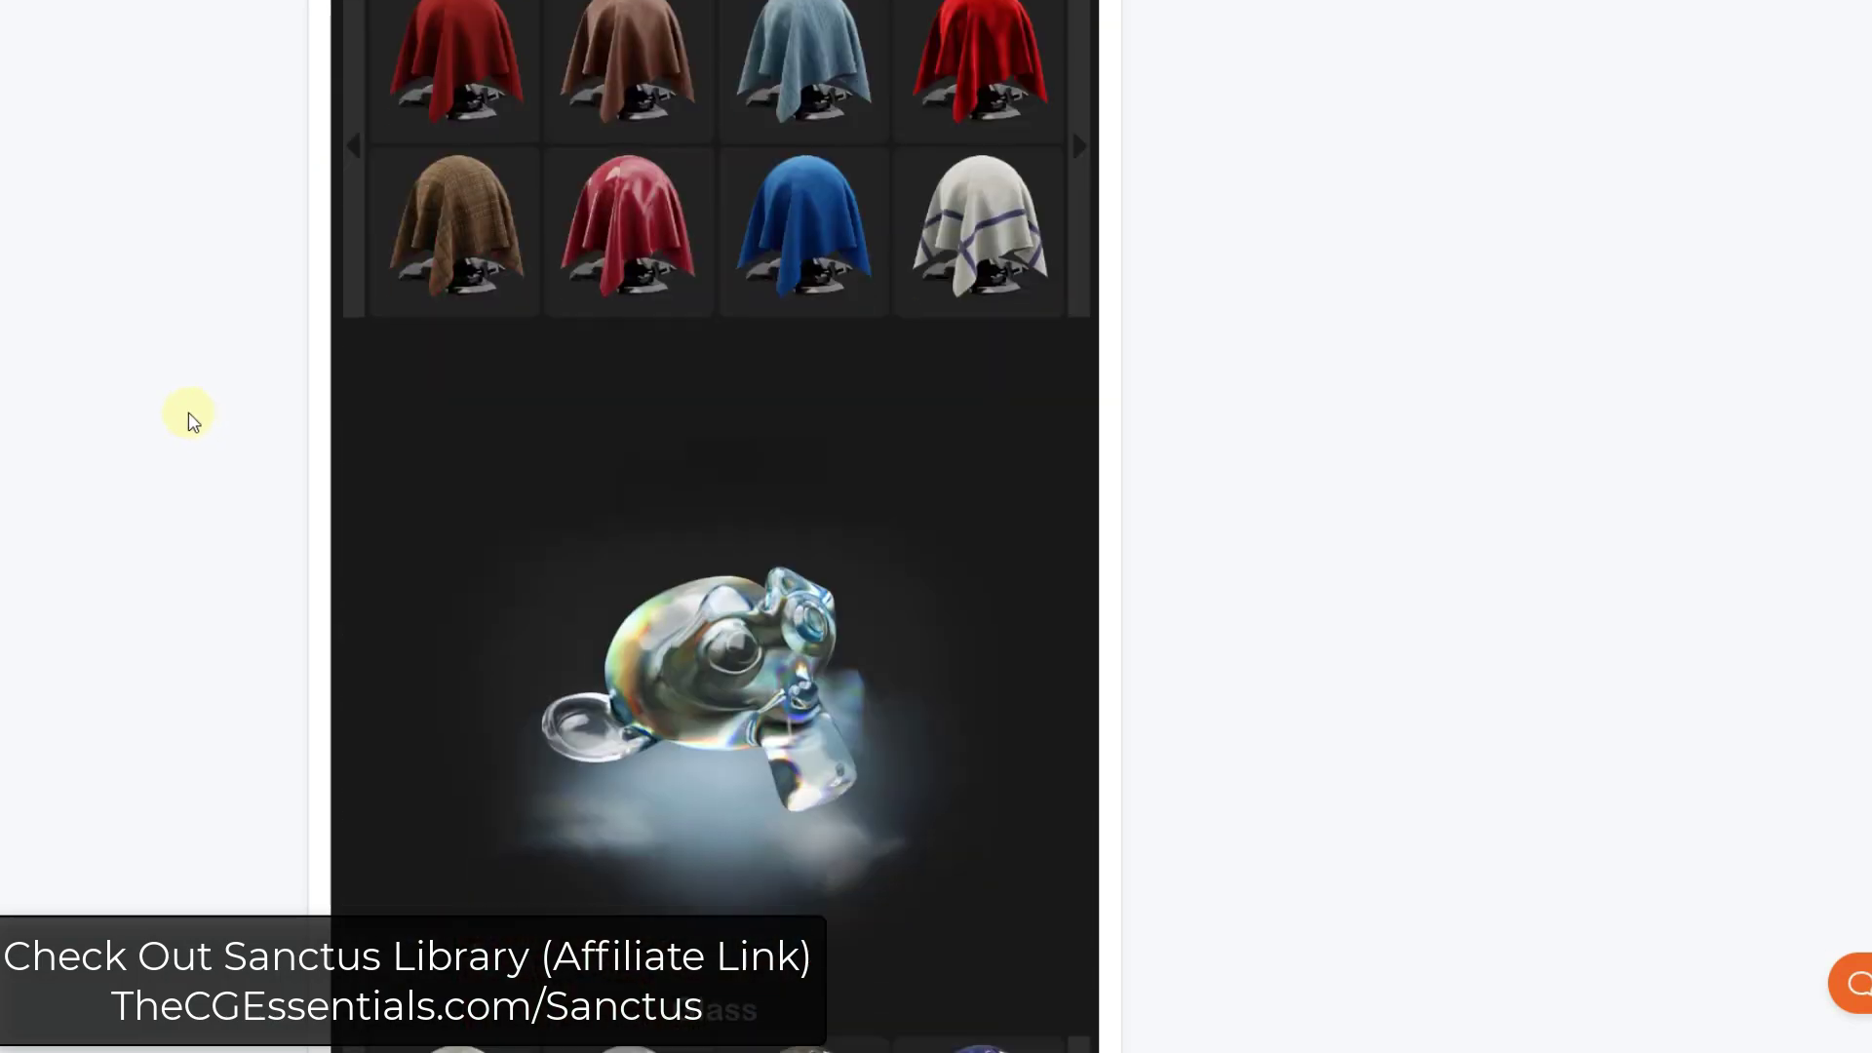
{"action": "scroll", "coordinate": [190, 419], "scroll_direction": "down", "scroll_amount": 20}
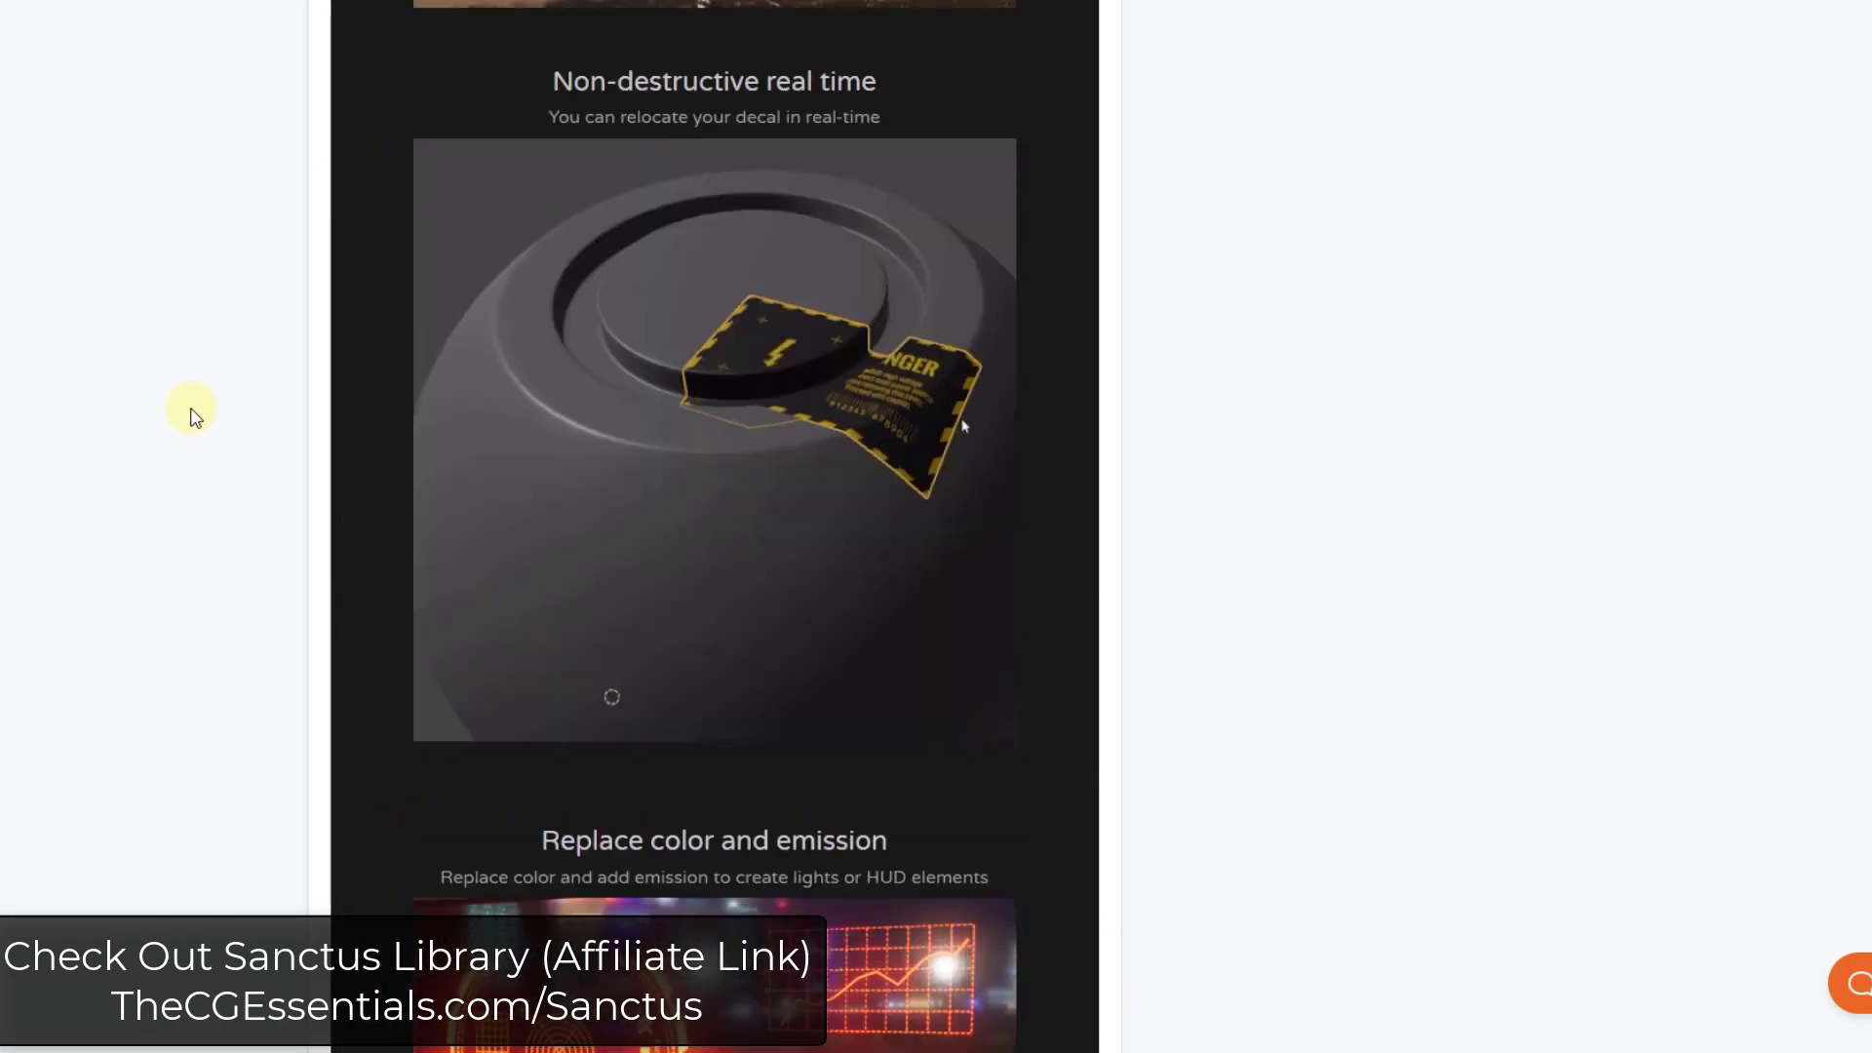
{"action": "scroll", "coordinate": [178, 410], "scroll_direction": "down", "scroll_amount": 9}
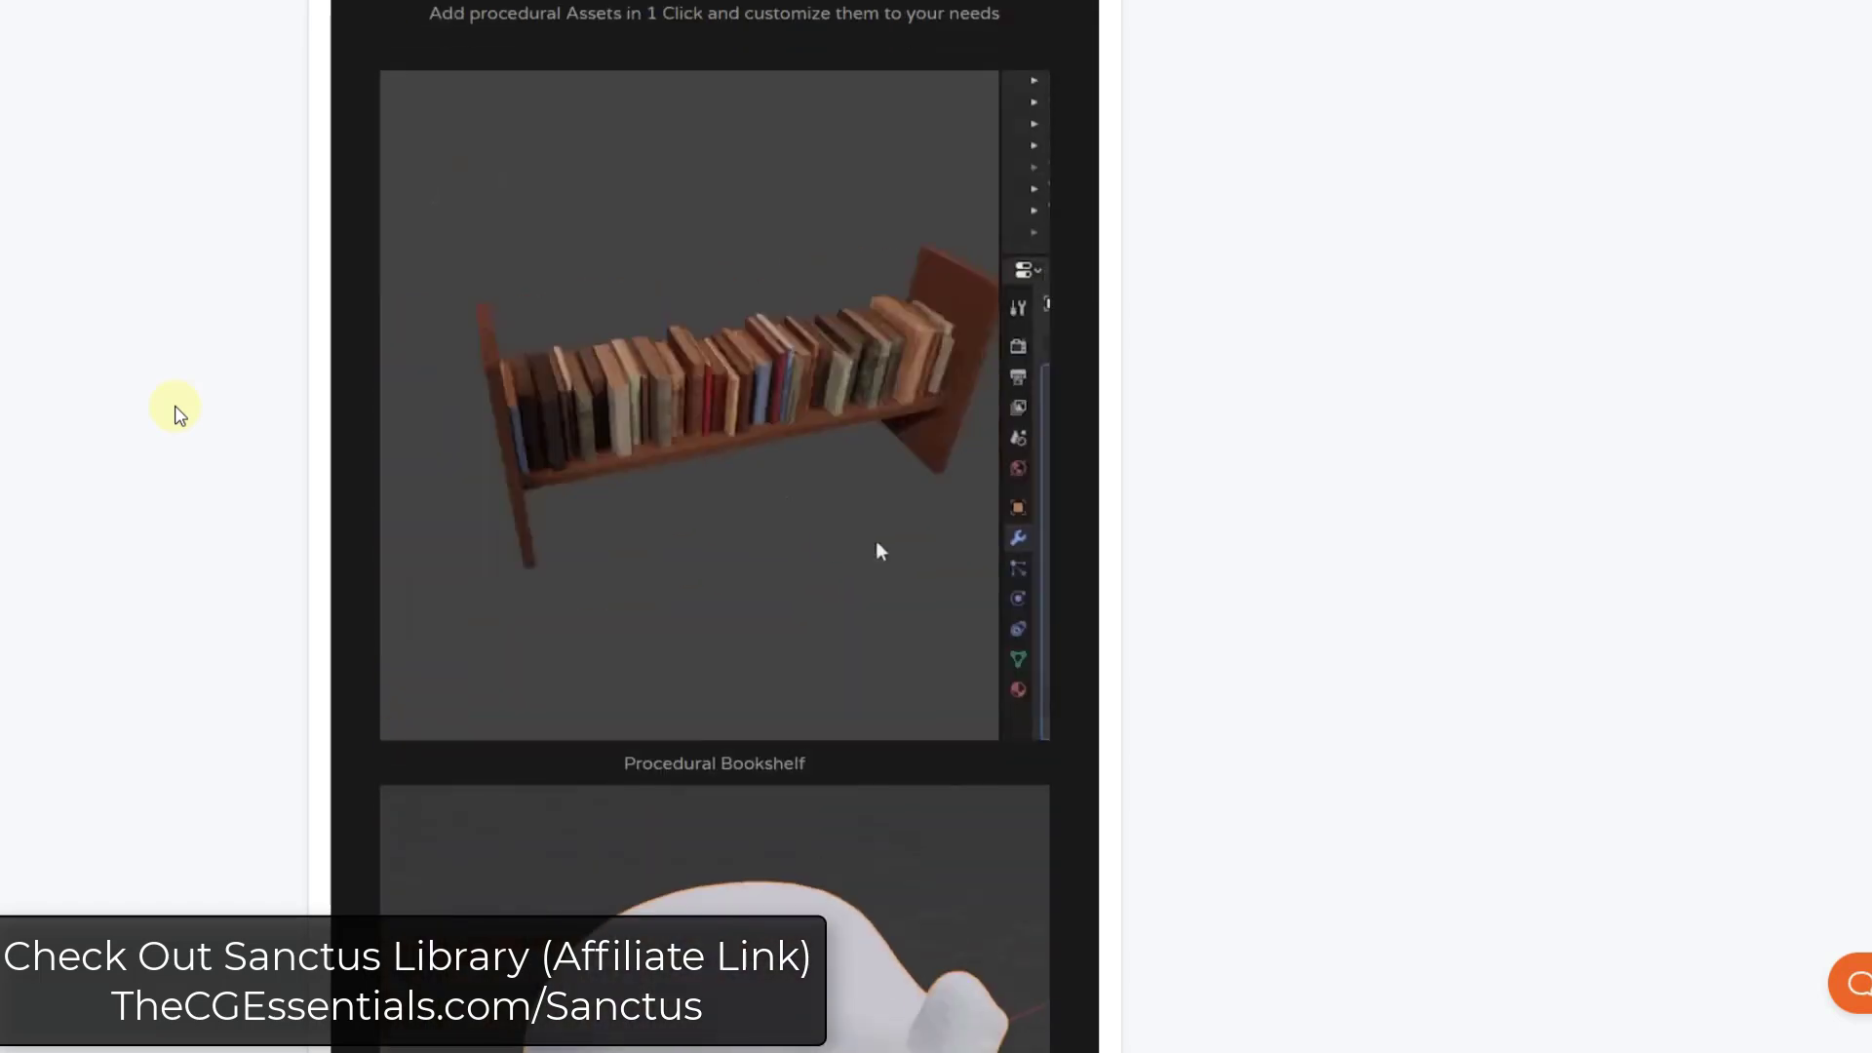
{"action": "scroll", "coordinate": [669, 492], "scroll_direction": "down", "scroll_amount": 15}
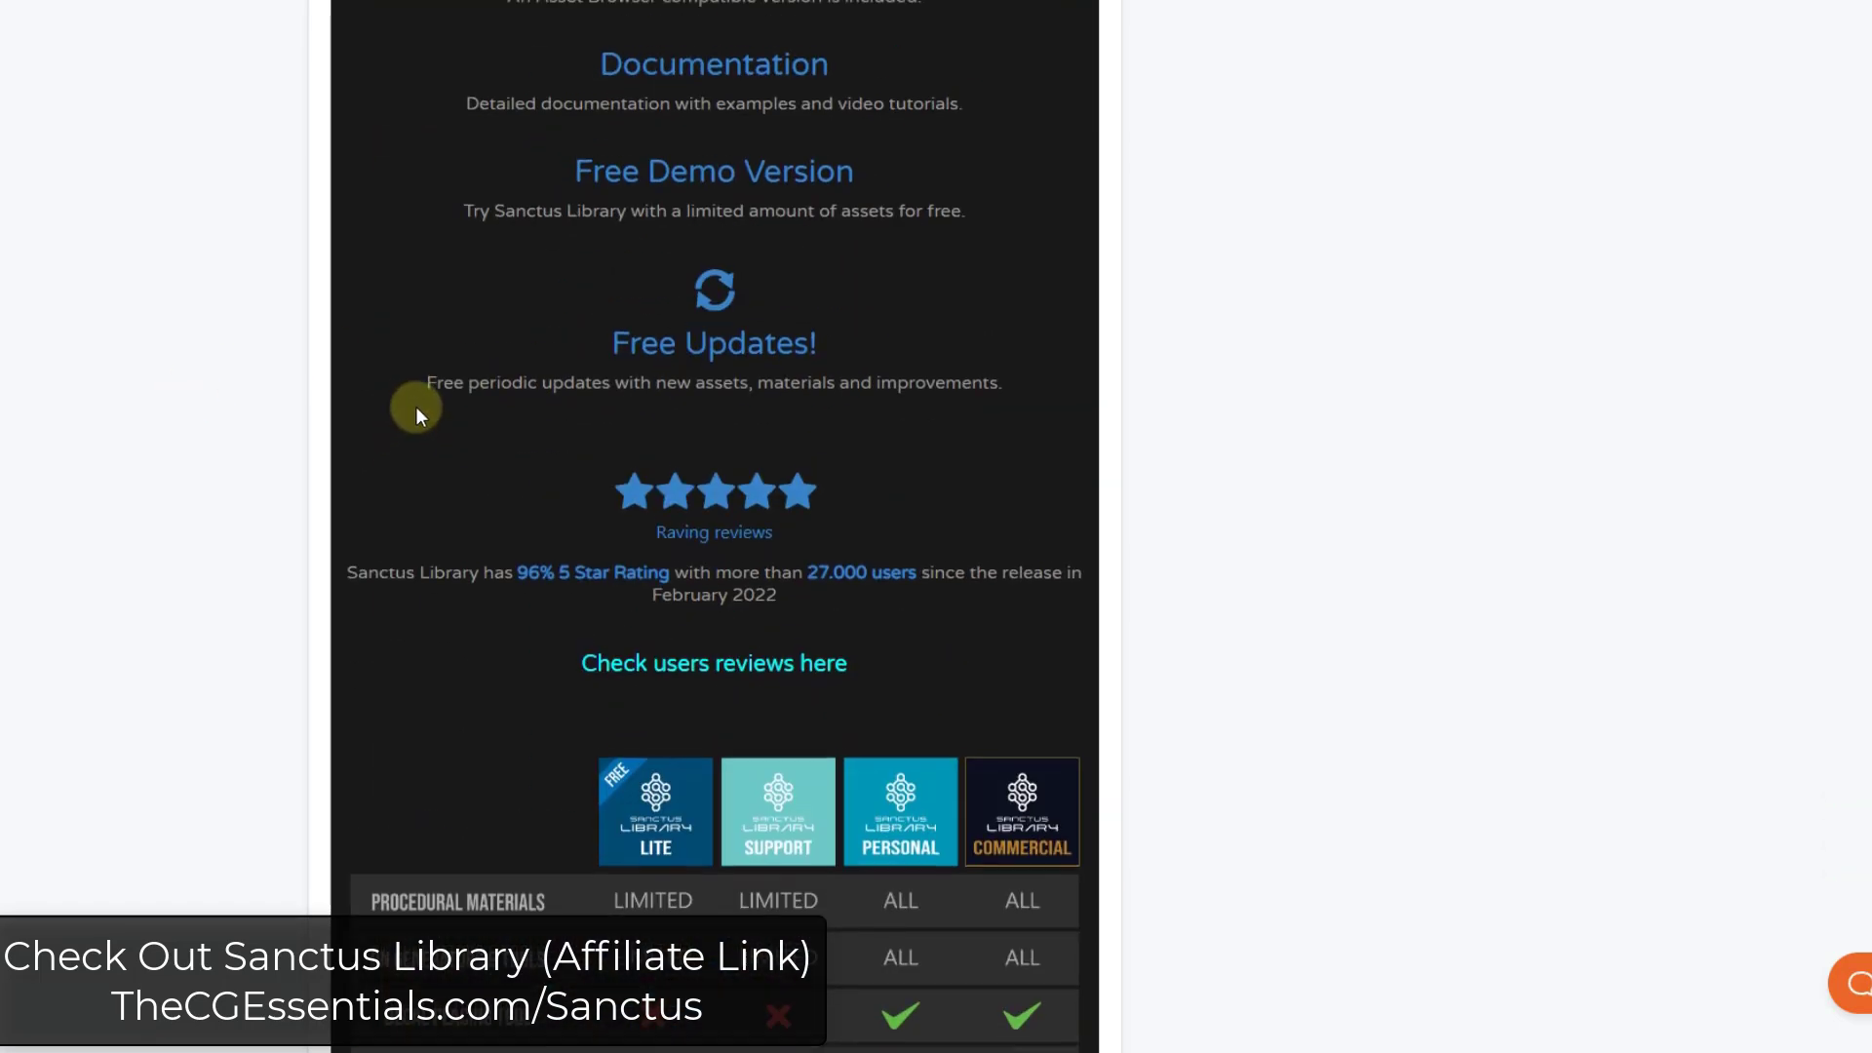
{"action": "scroll", "coordinate": [415, 406], "scroll_direction": "up", "scroll_amount": 1}
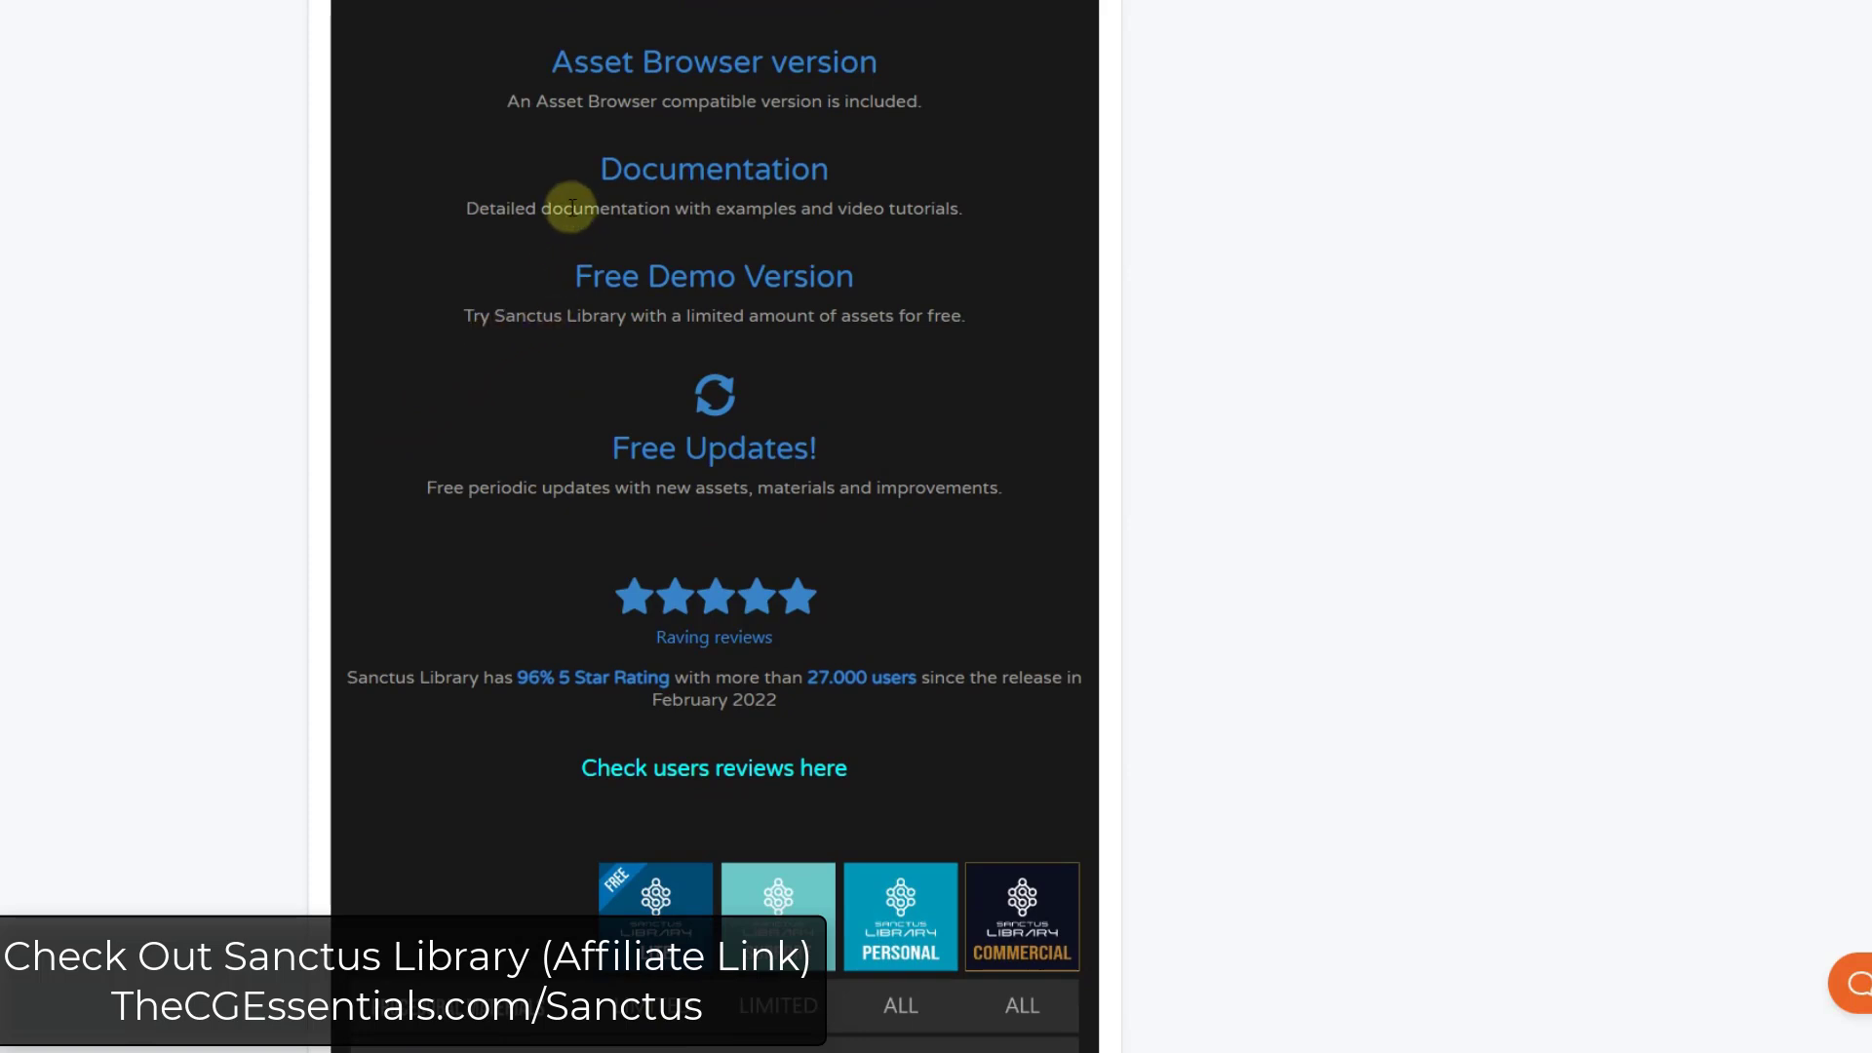
{"action": "scroll", "coordinate": [538, 220], "scroll_direction": "up", "scroll_amount": 1}
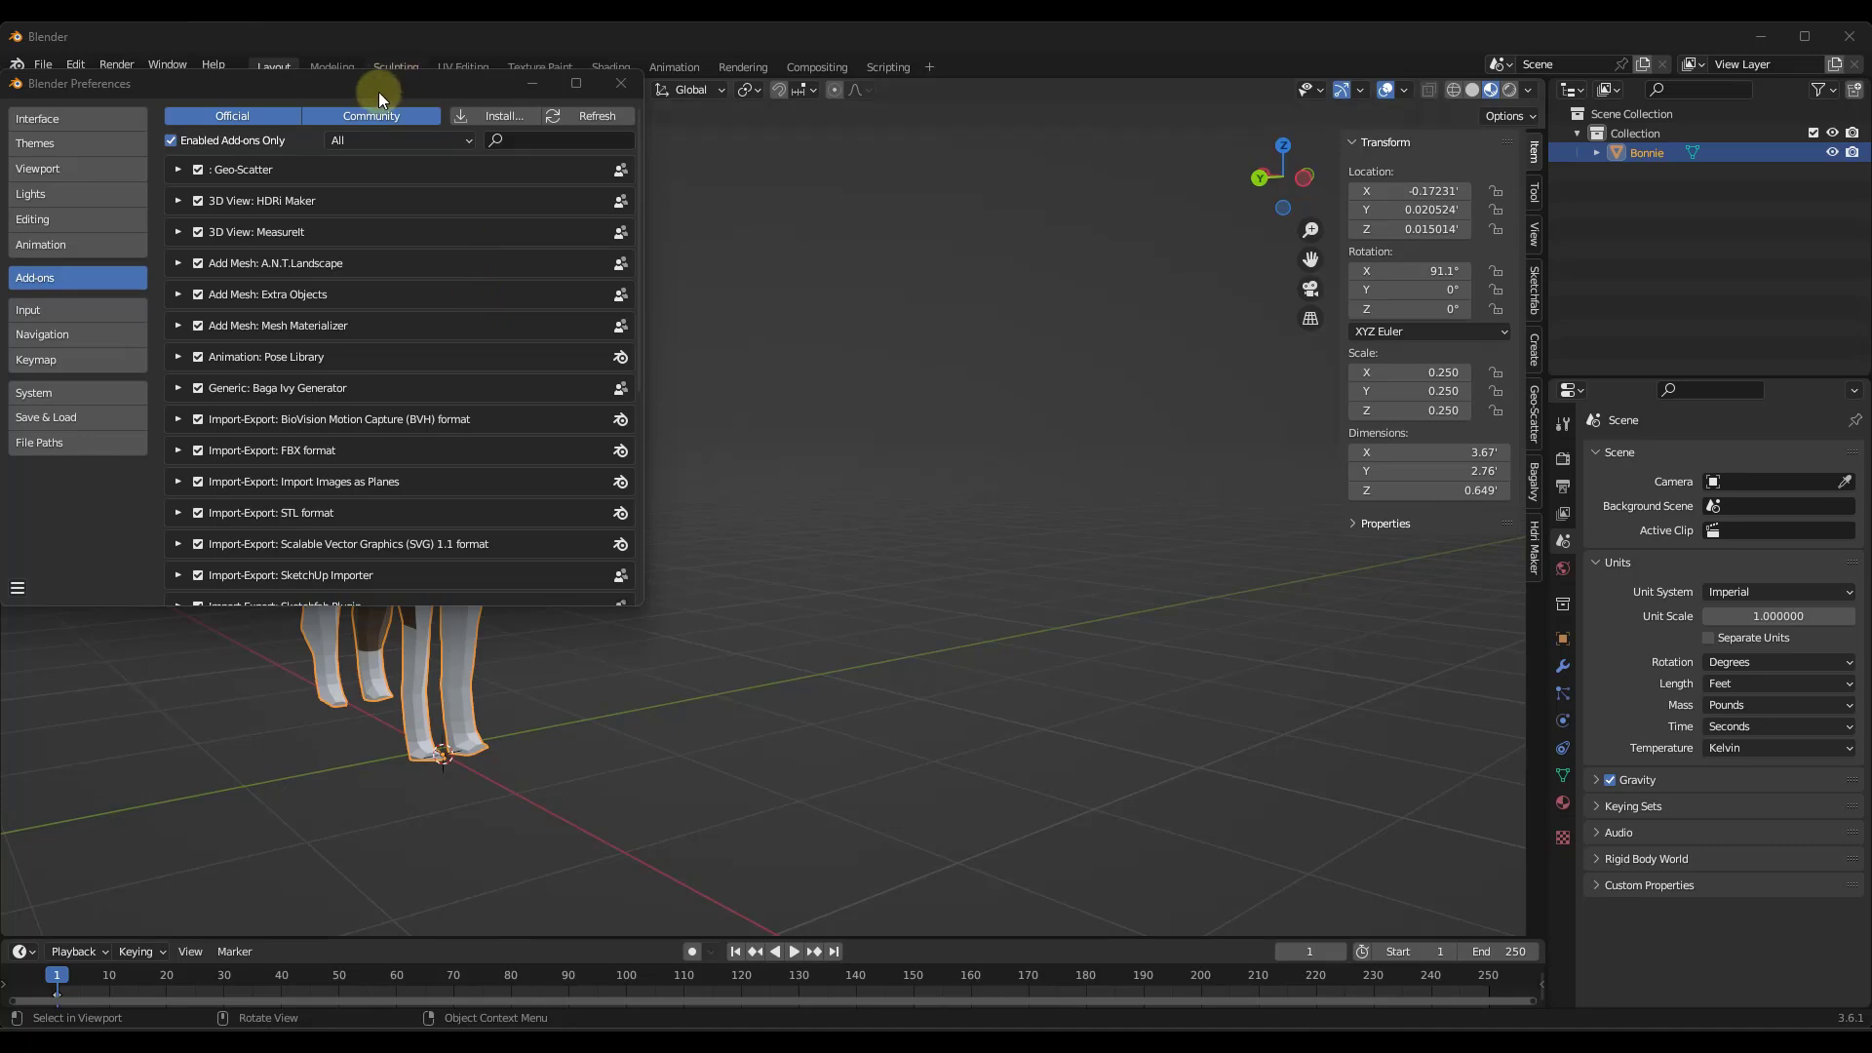
Step: In Blender, install the add-on from Sanctus-Library_v2.6.zip in the Plugins folder
{"action": "left_click_drag", "start_coordinate": [379, 92], "coordinate": [427, 74]}
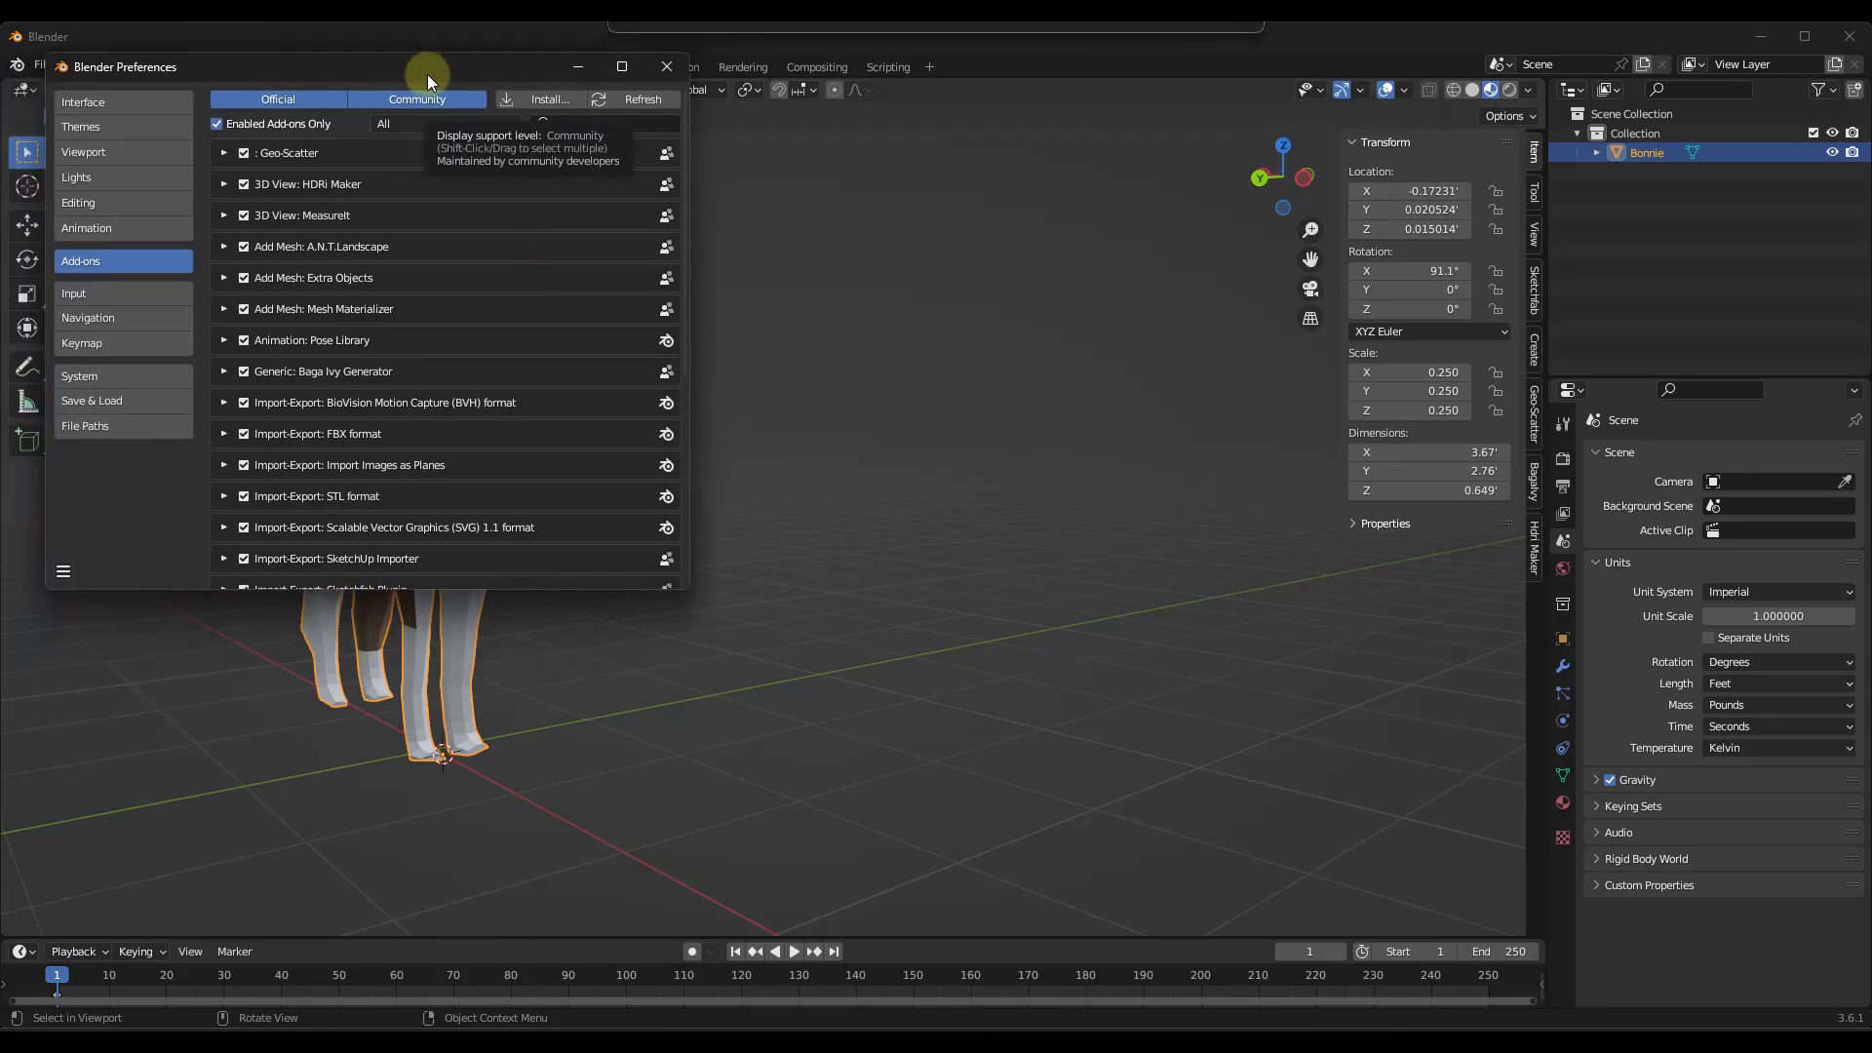
{"action": "left_click", "coordinate": [543, 101]}
{"action": "scroll", "coordinate": [389, 283], "scroll_direction": "down", "scroll_amount": 5}
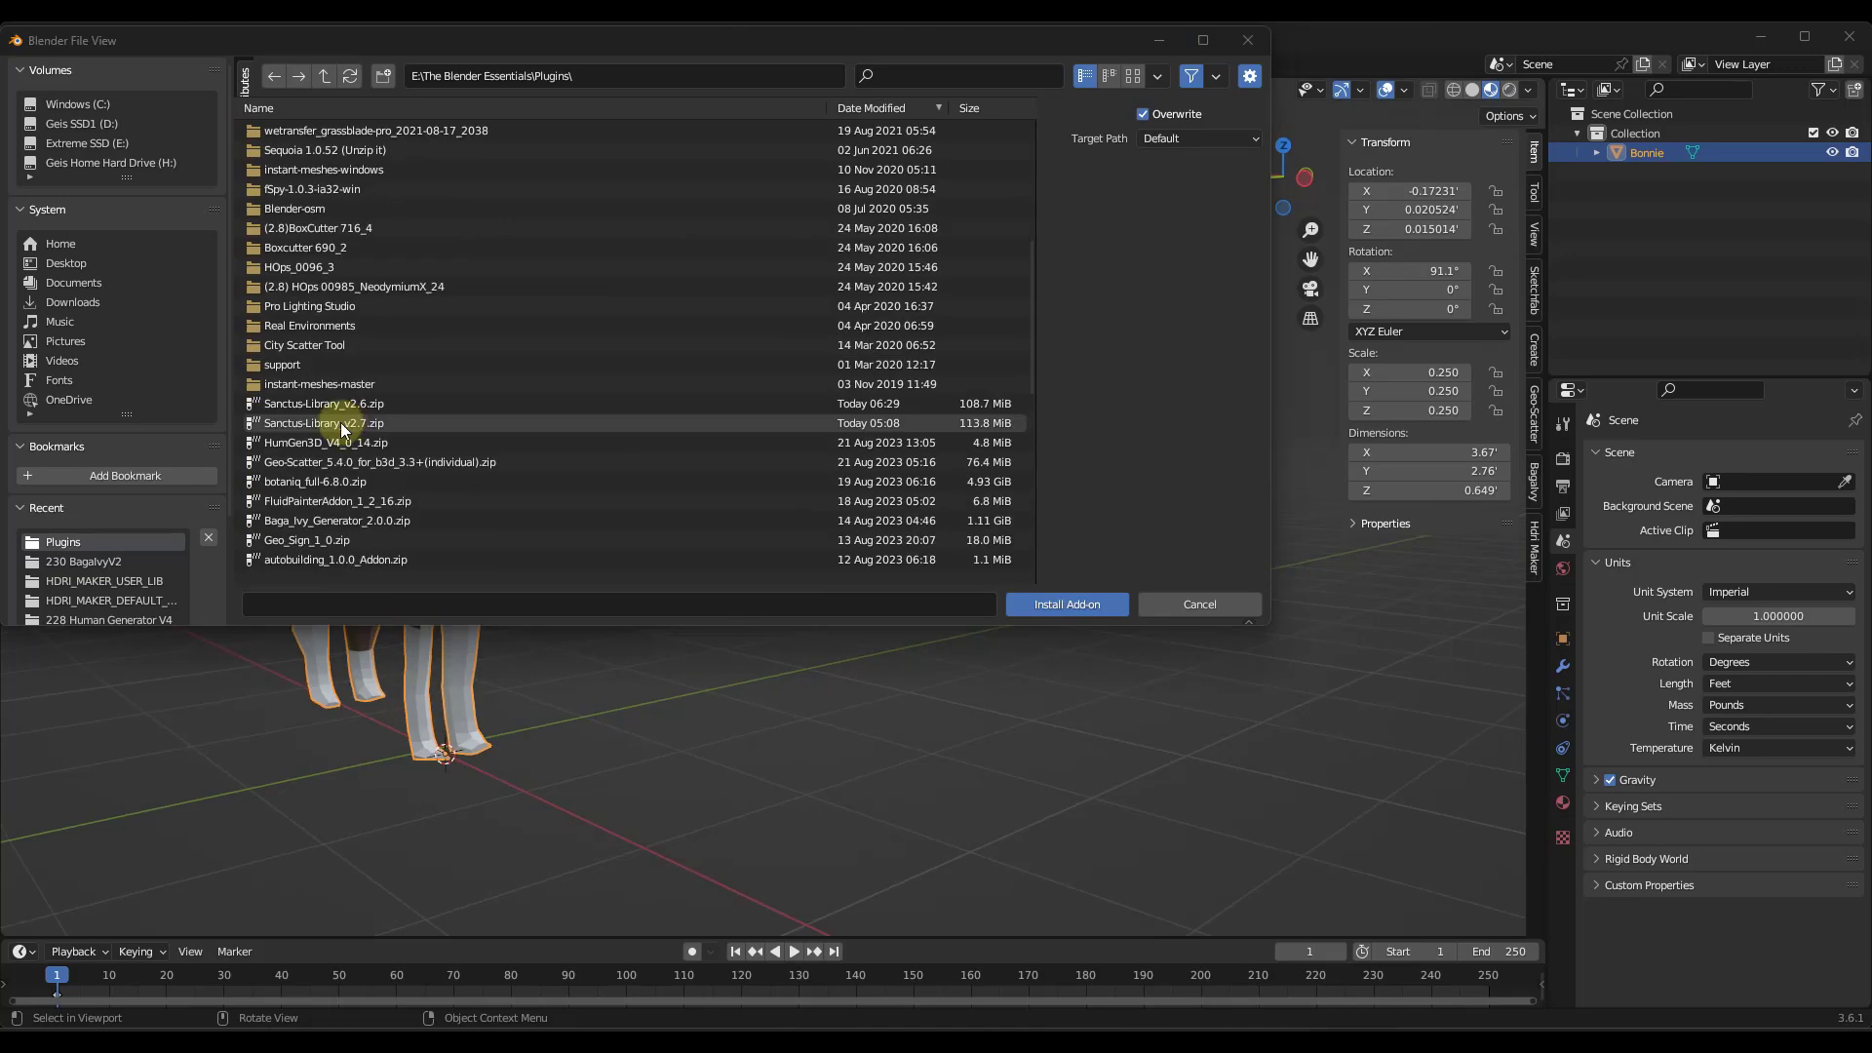
{"action": "double_click", "coordinate": [363, 404]}
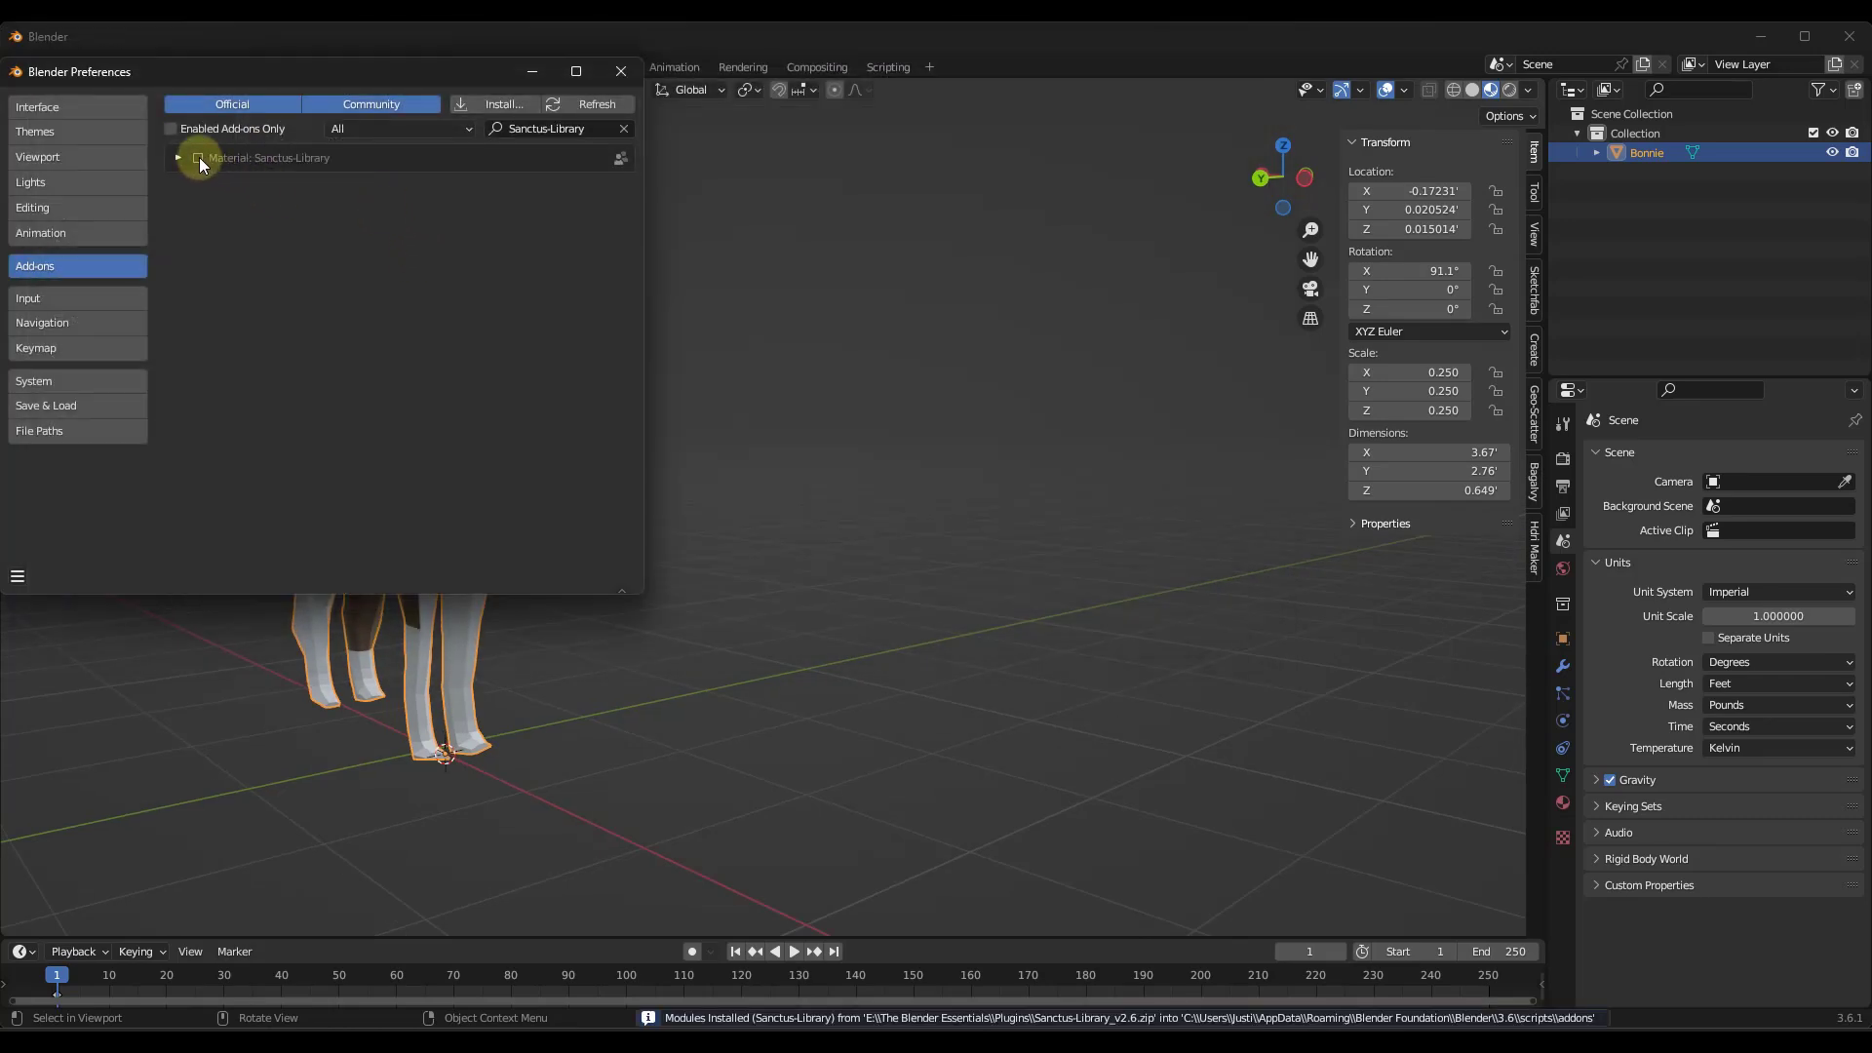
Step: Enable the Sanctus-Library add-on with its details expanded, and view its Buildings material previews in the viewport
{"action": "left_click", "coordinate": [199, 157]}
{"action": "left_click", "coordinate": [179, 158]}
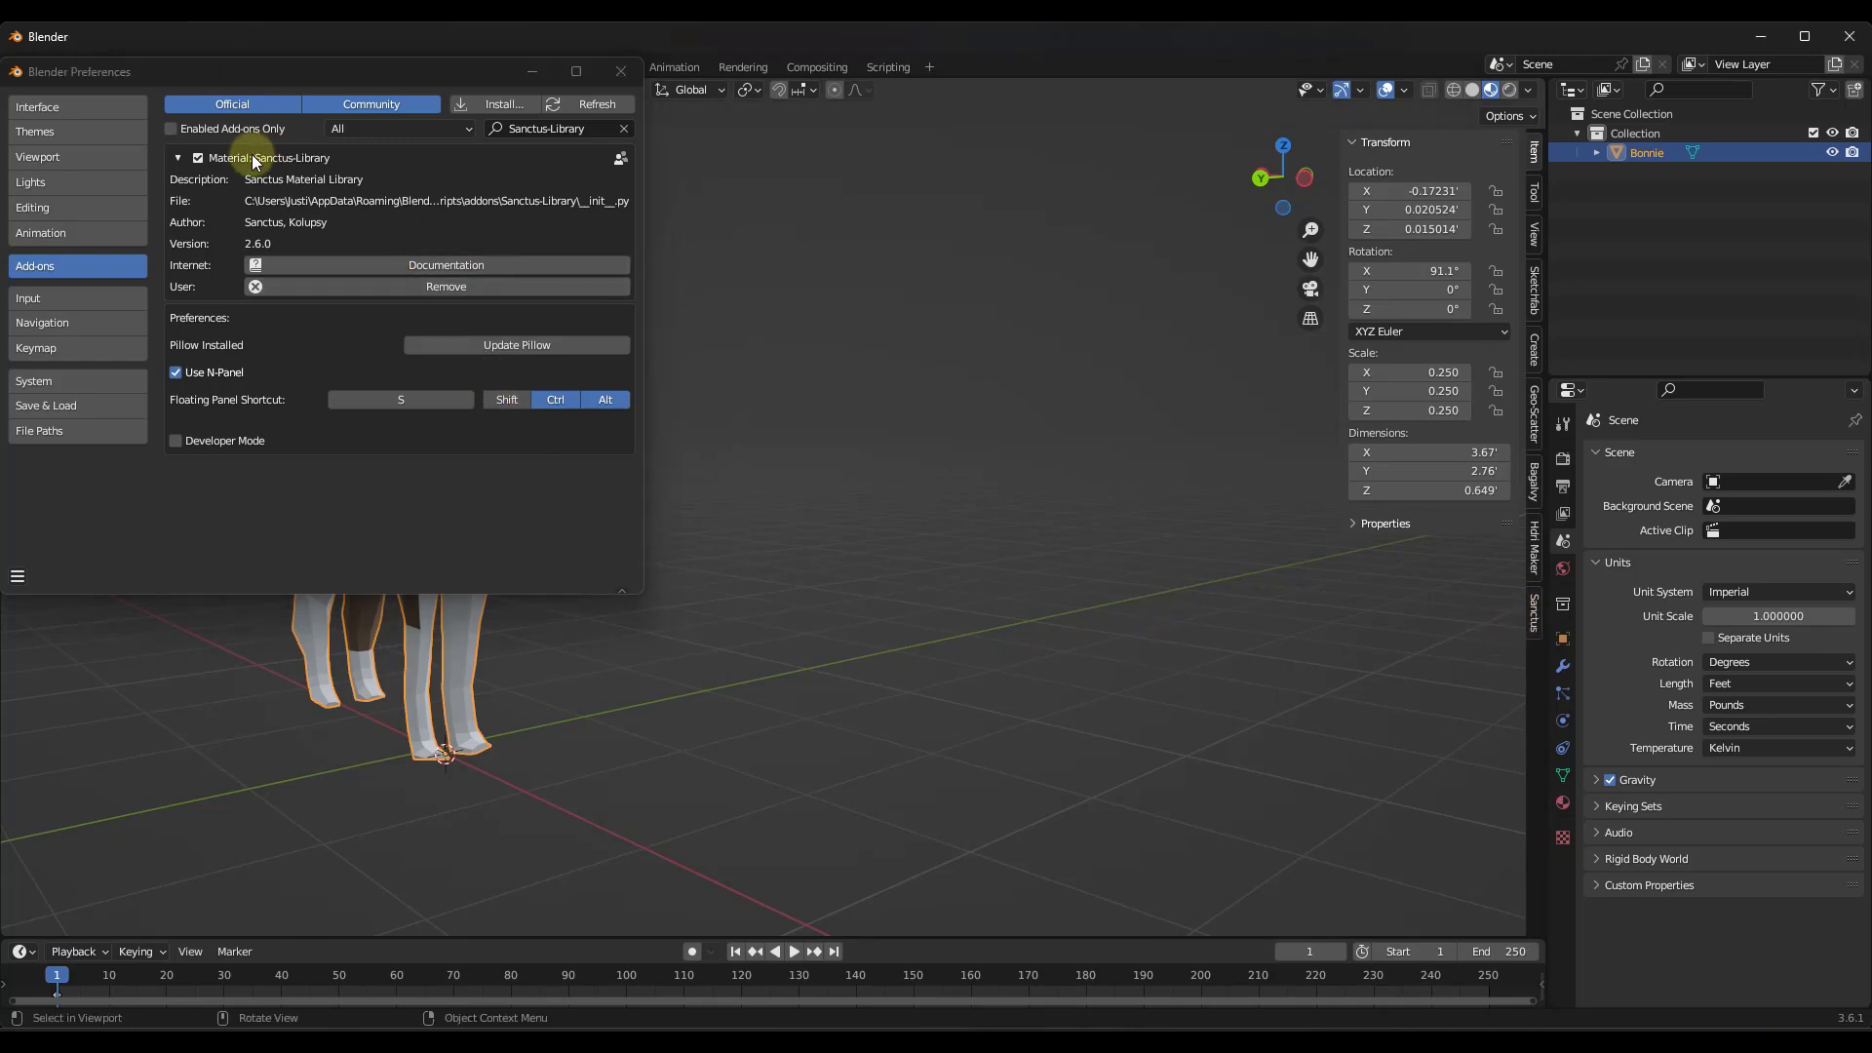
{"action": "left_click", "coordinate": [1532, 599]}
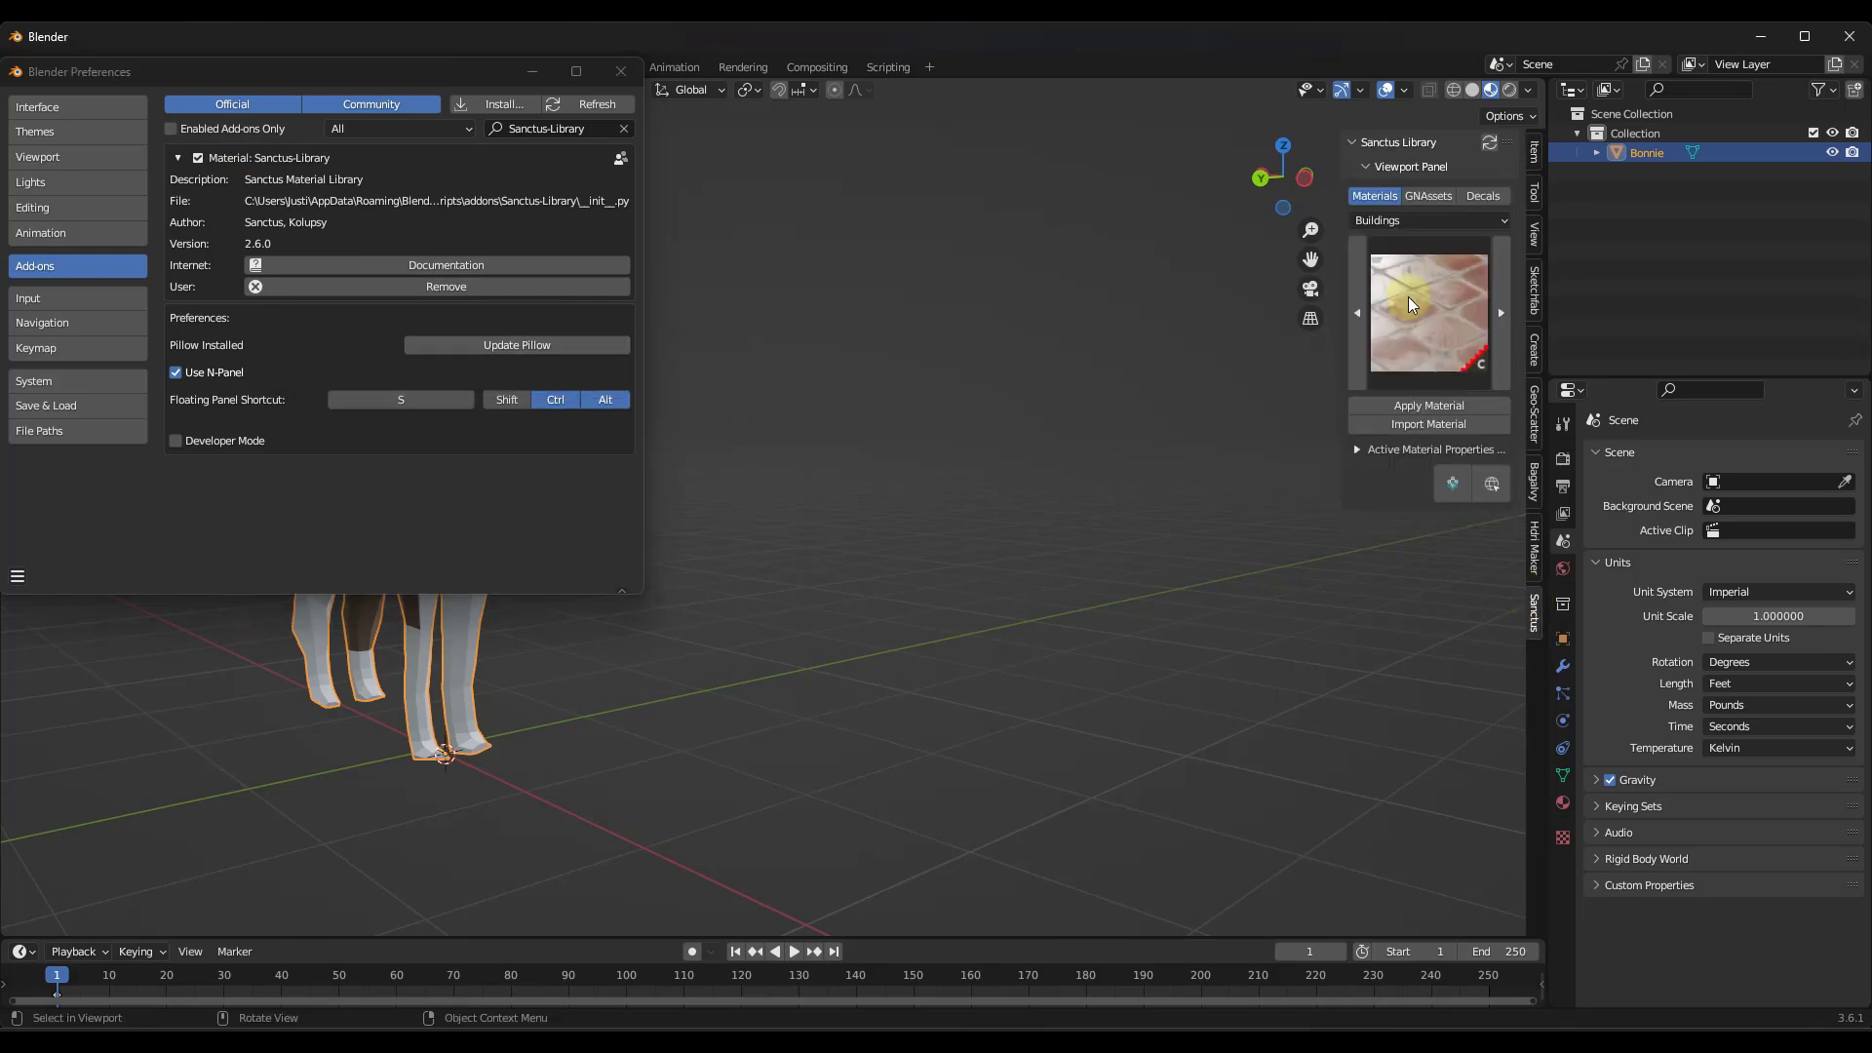
{"action": "left_click", "coordinate": [1418, 307]}
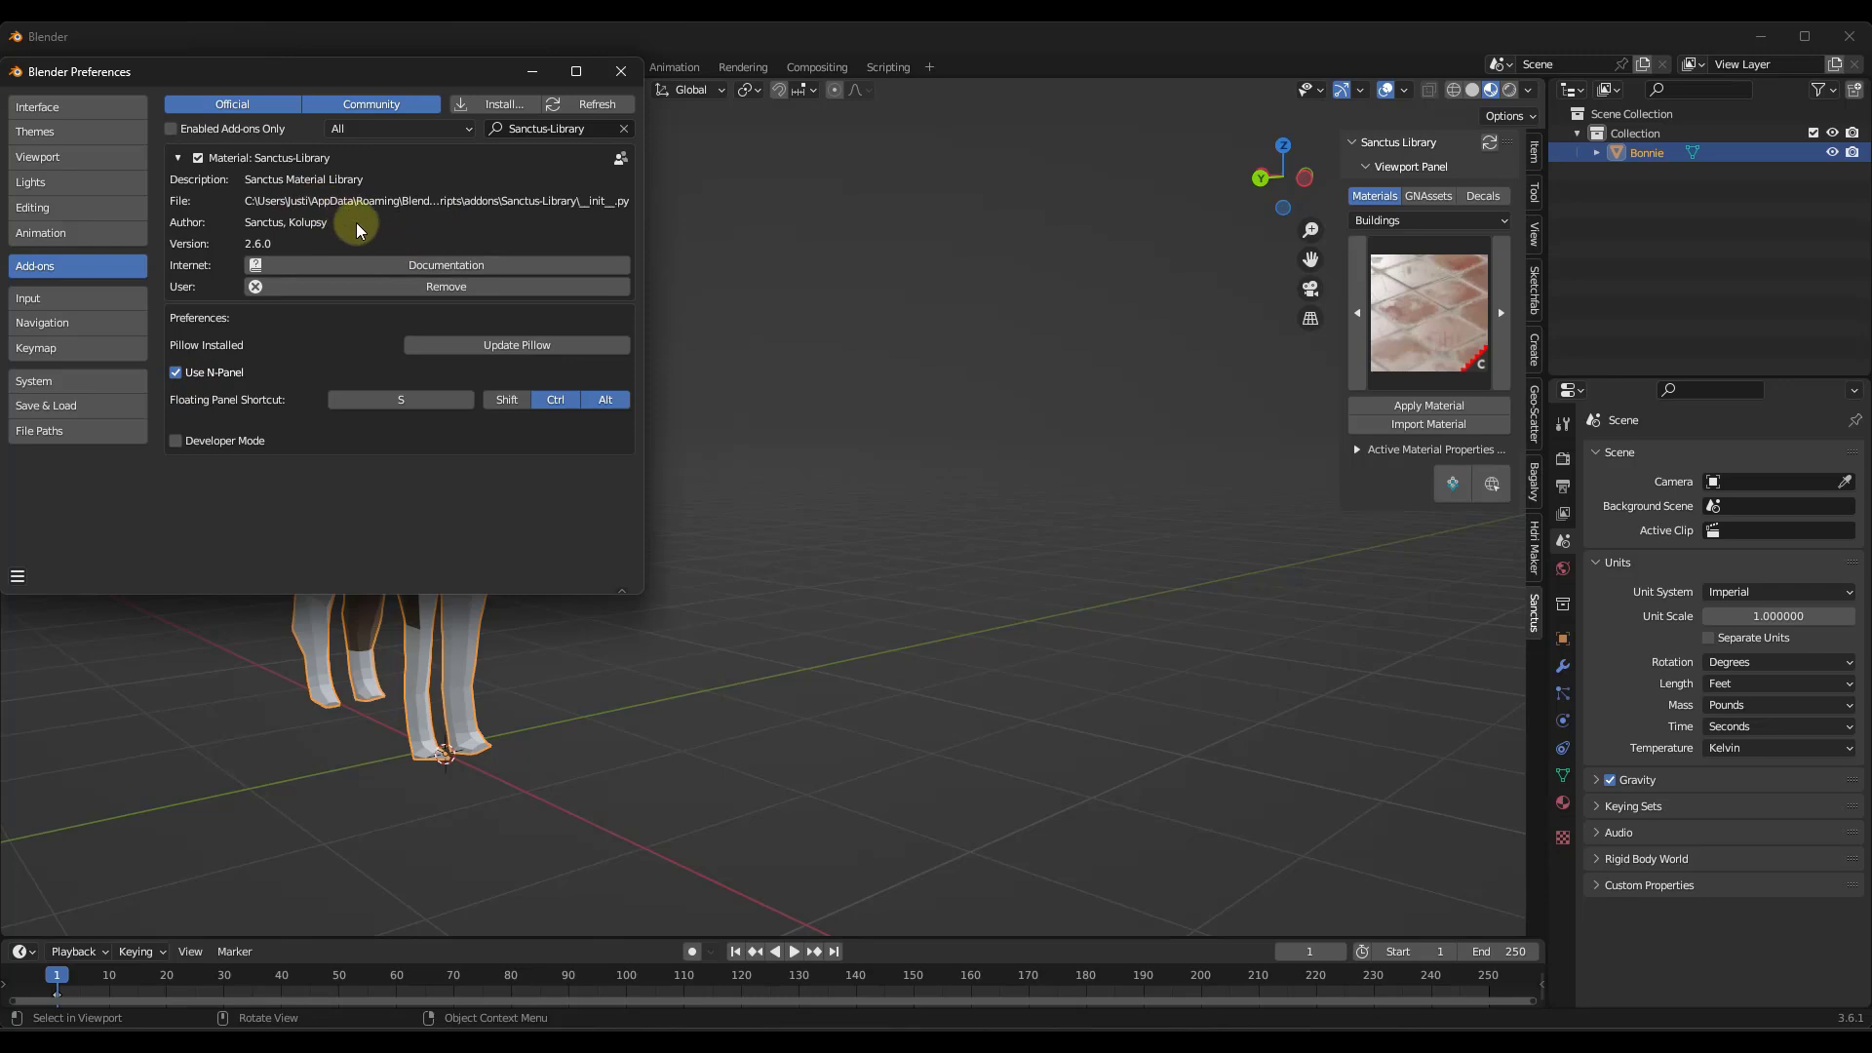
Step: Add the folder E:\Assets\BlenderAssets\Assets - Sanctus Library as an asset library in the file path preferences
{"action": "left_click", "coordinate": [86, 405]}
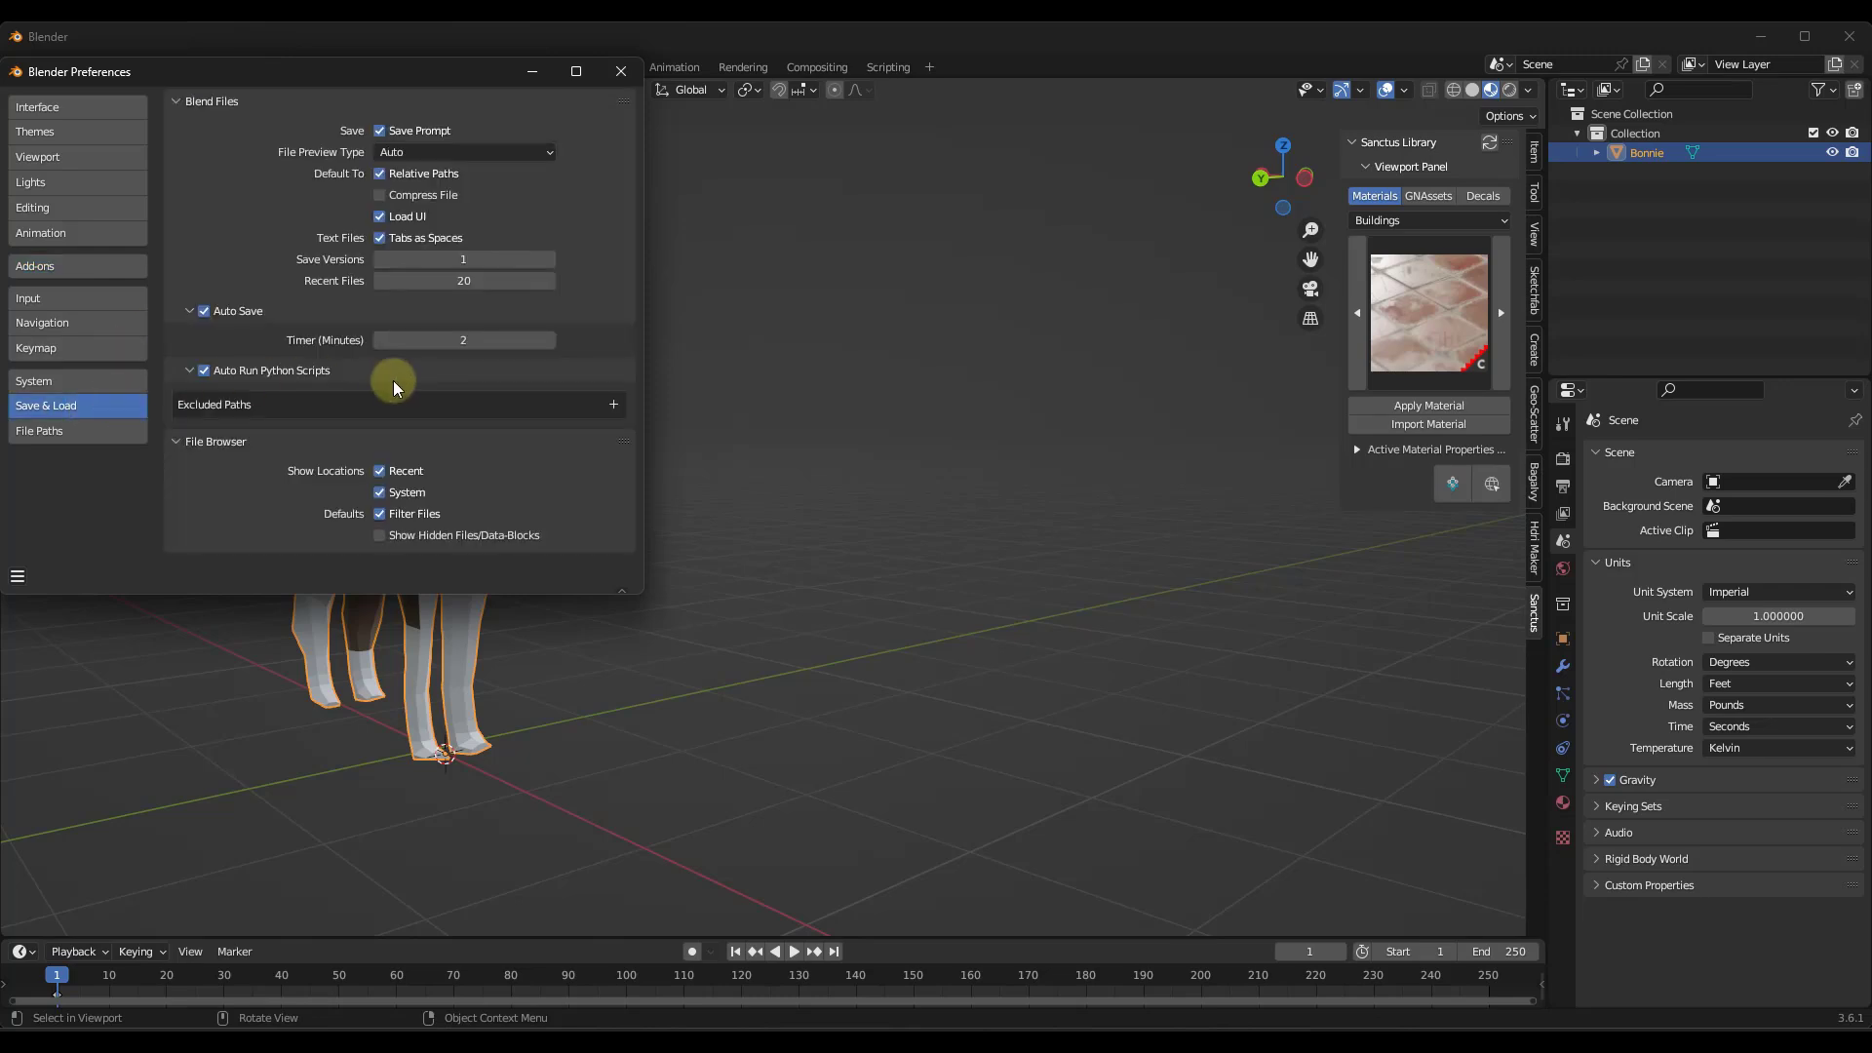
{"action": "left_click", "coordinate": [29, 432]}
{"action": "scroll", "coordinate": [282, 322], "scroll_direction": "down", "scroll_amount": 3}
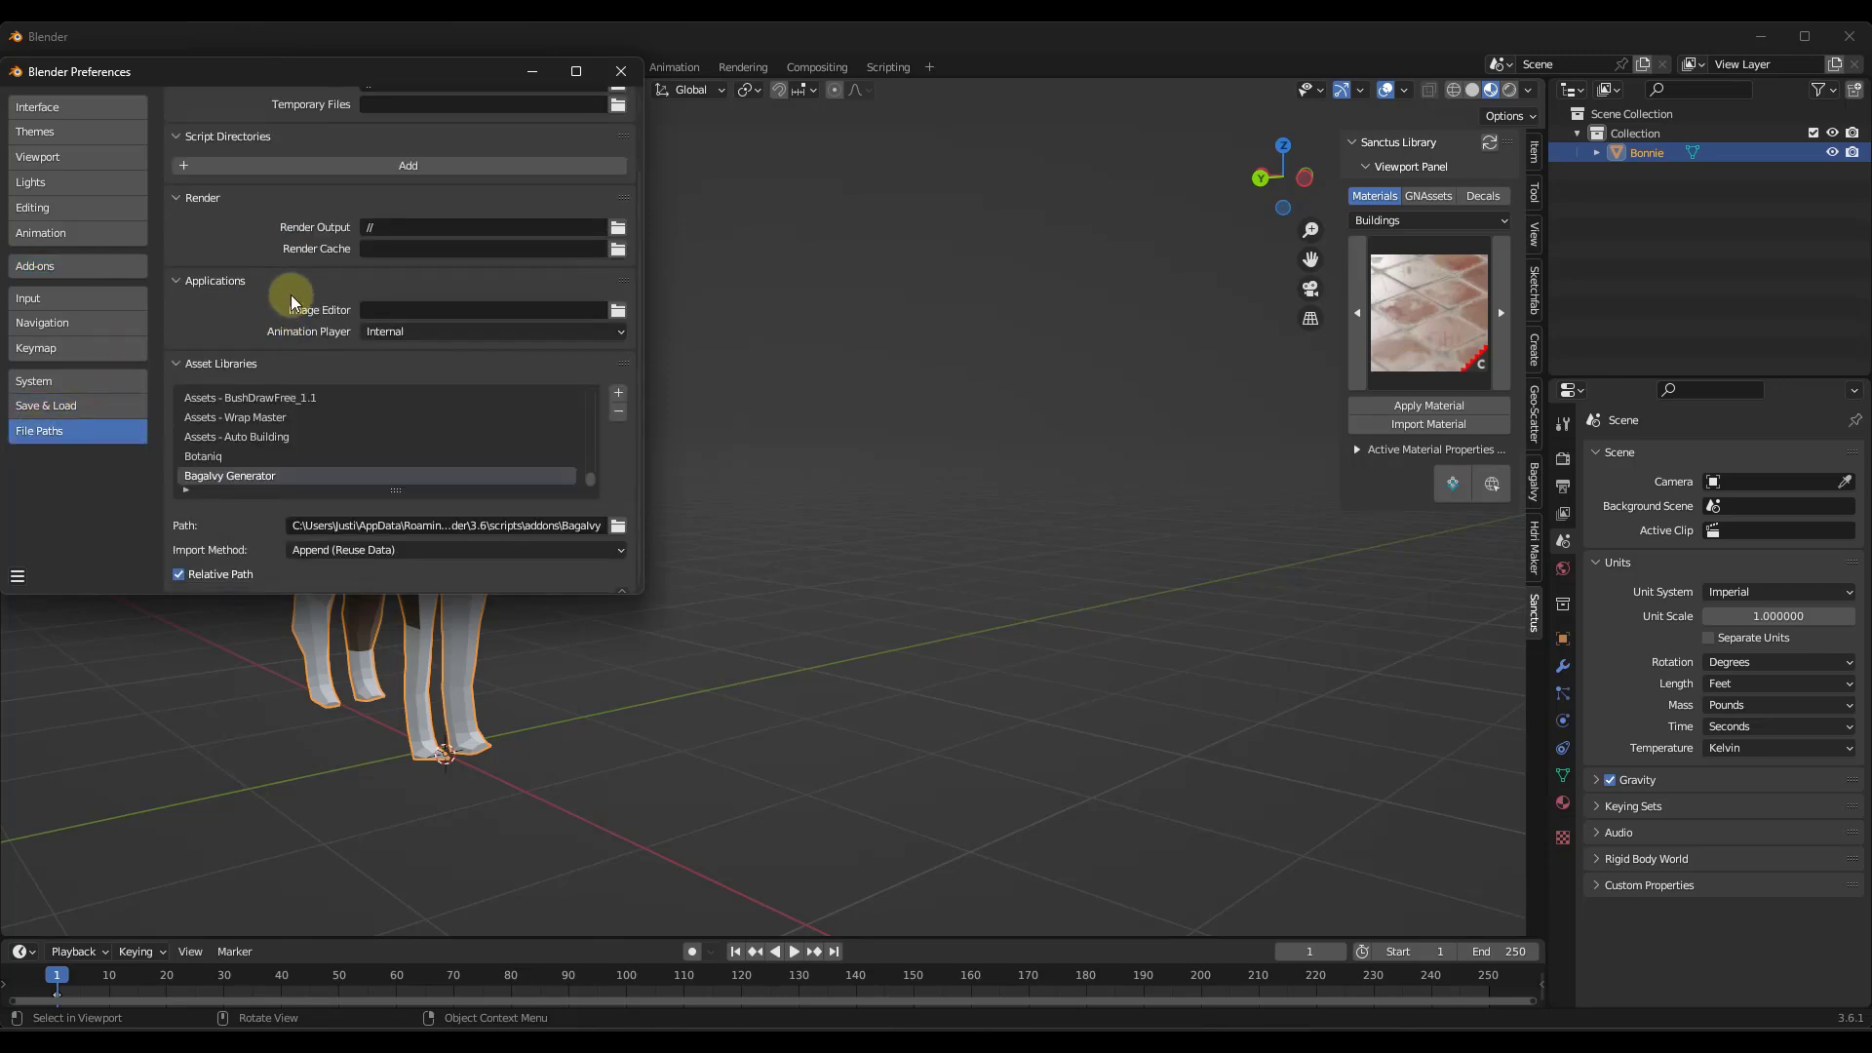
{"action": "left_click", "coordinate": [618, 393]}
{"action": "double_click", "coordinate": [336, 462]}
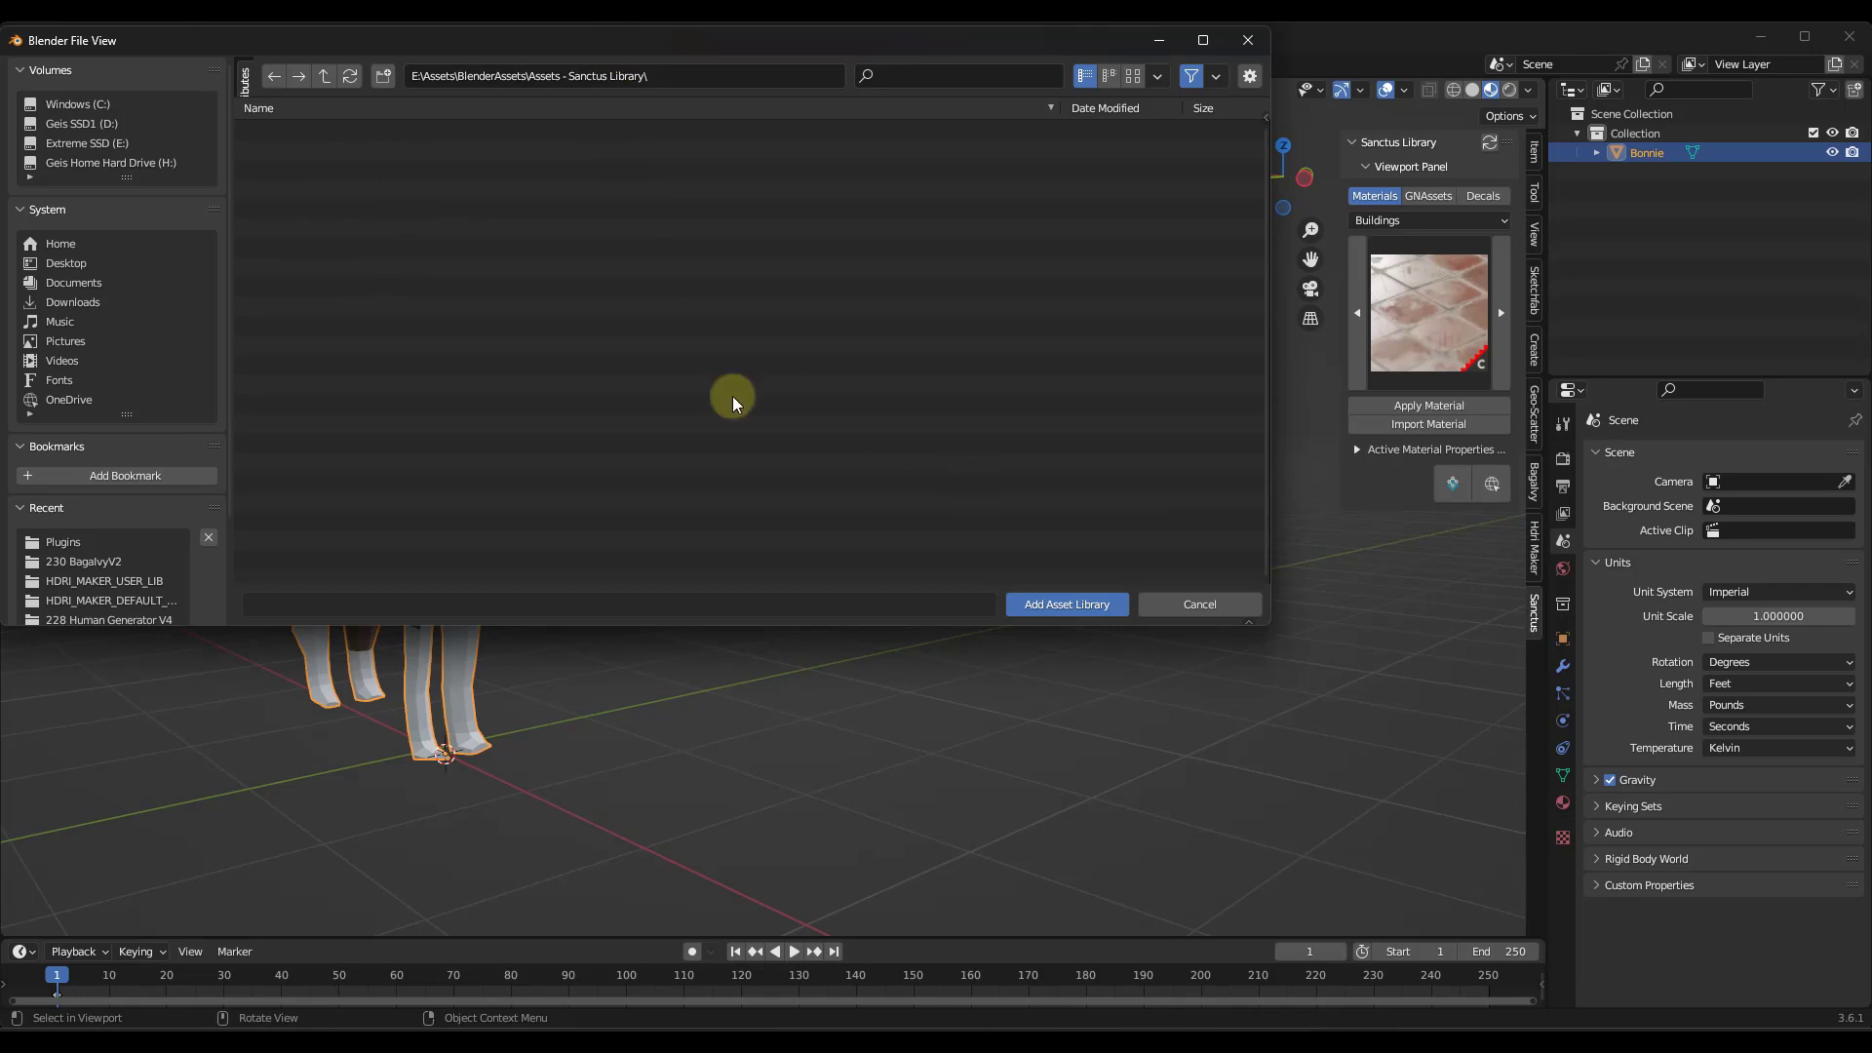
{"action": "left_click", "coordinate": [1050, 607]}
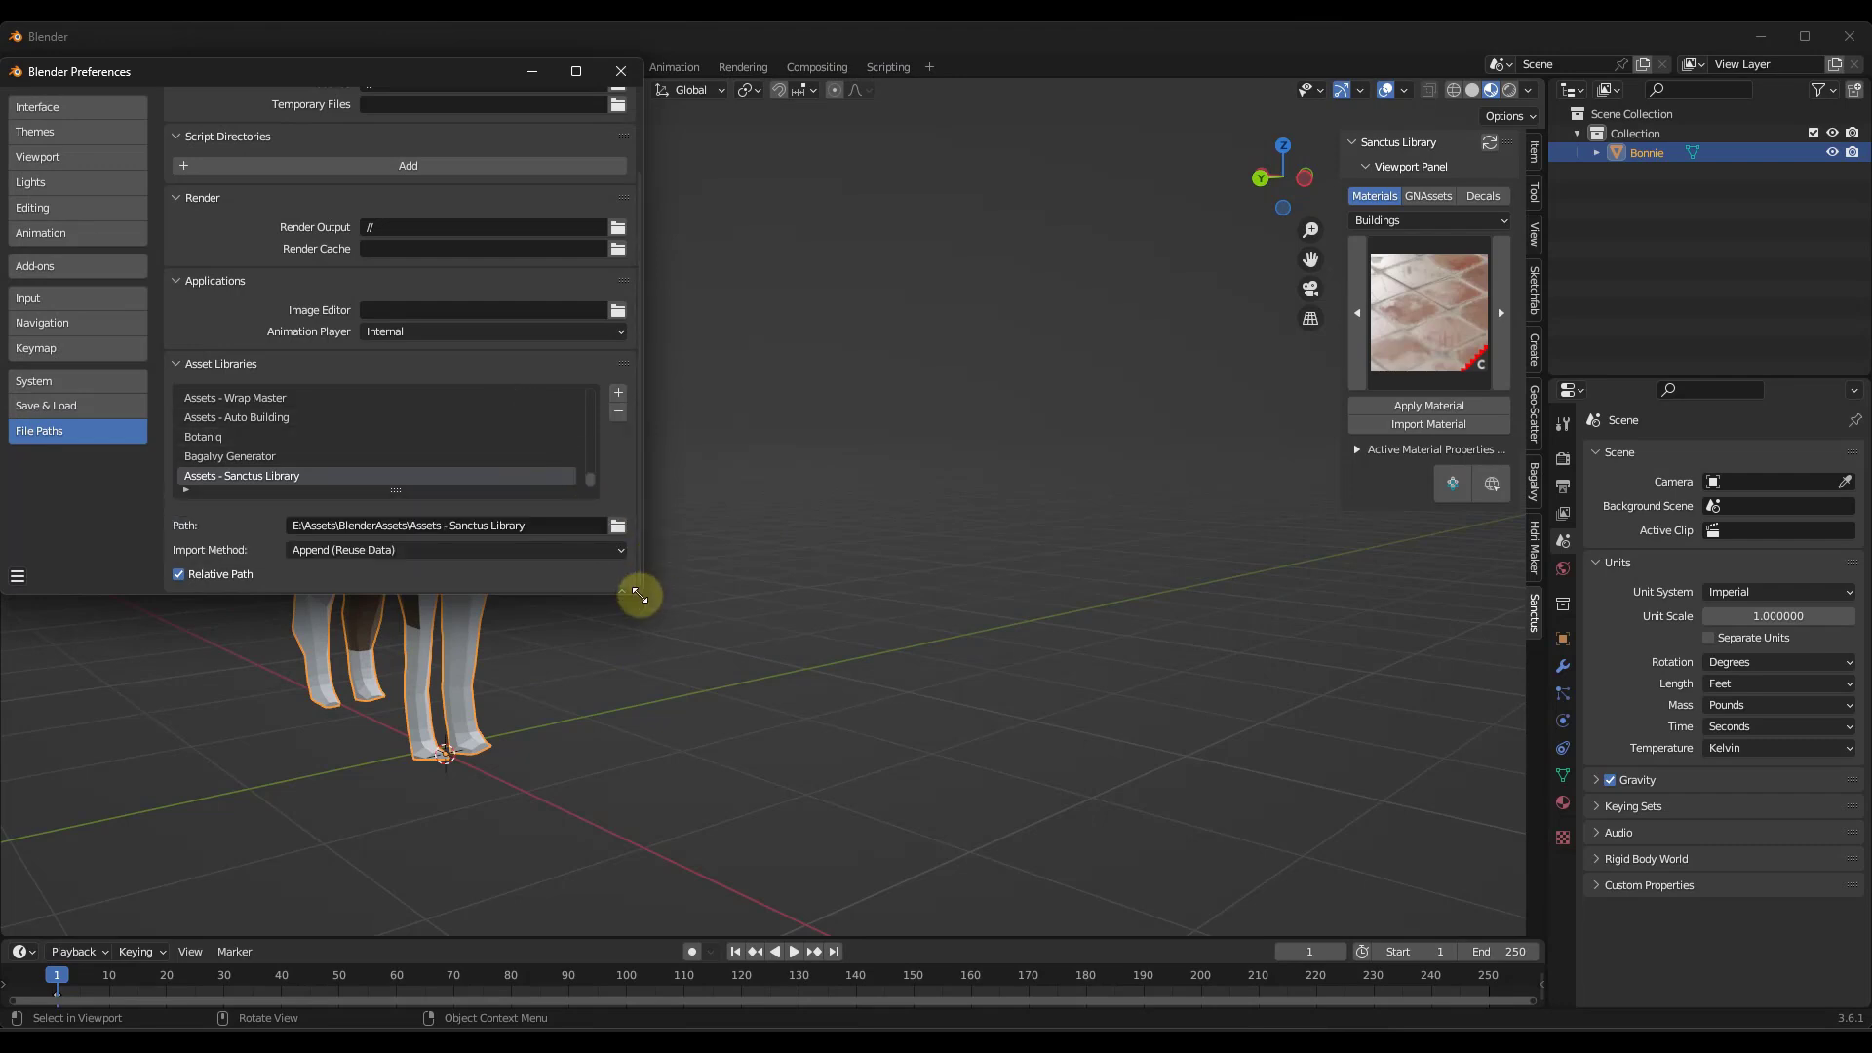
Step: Set the Assets - Sanctus Library import method to Append and close the preferences
{"action": "left_click_drag", "start_coordinate": [641, 590], "coordinate": [676, 686]}
{"action": "left_click", "coordinate": [372, 635]}
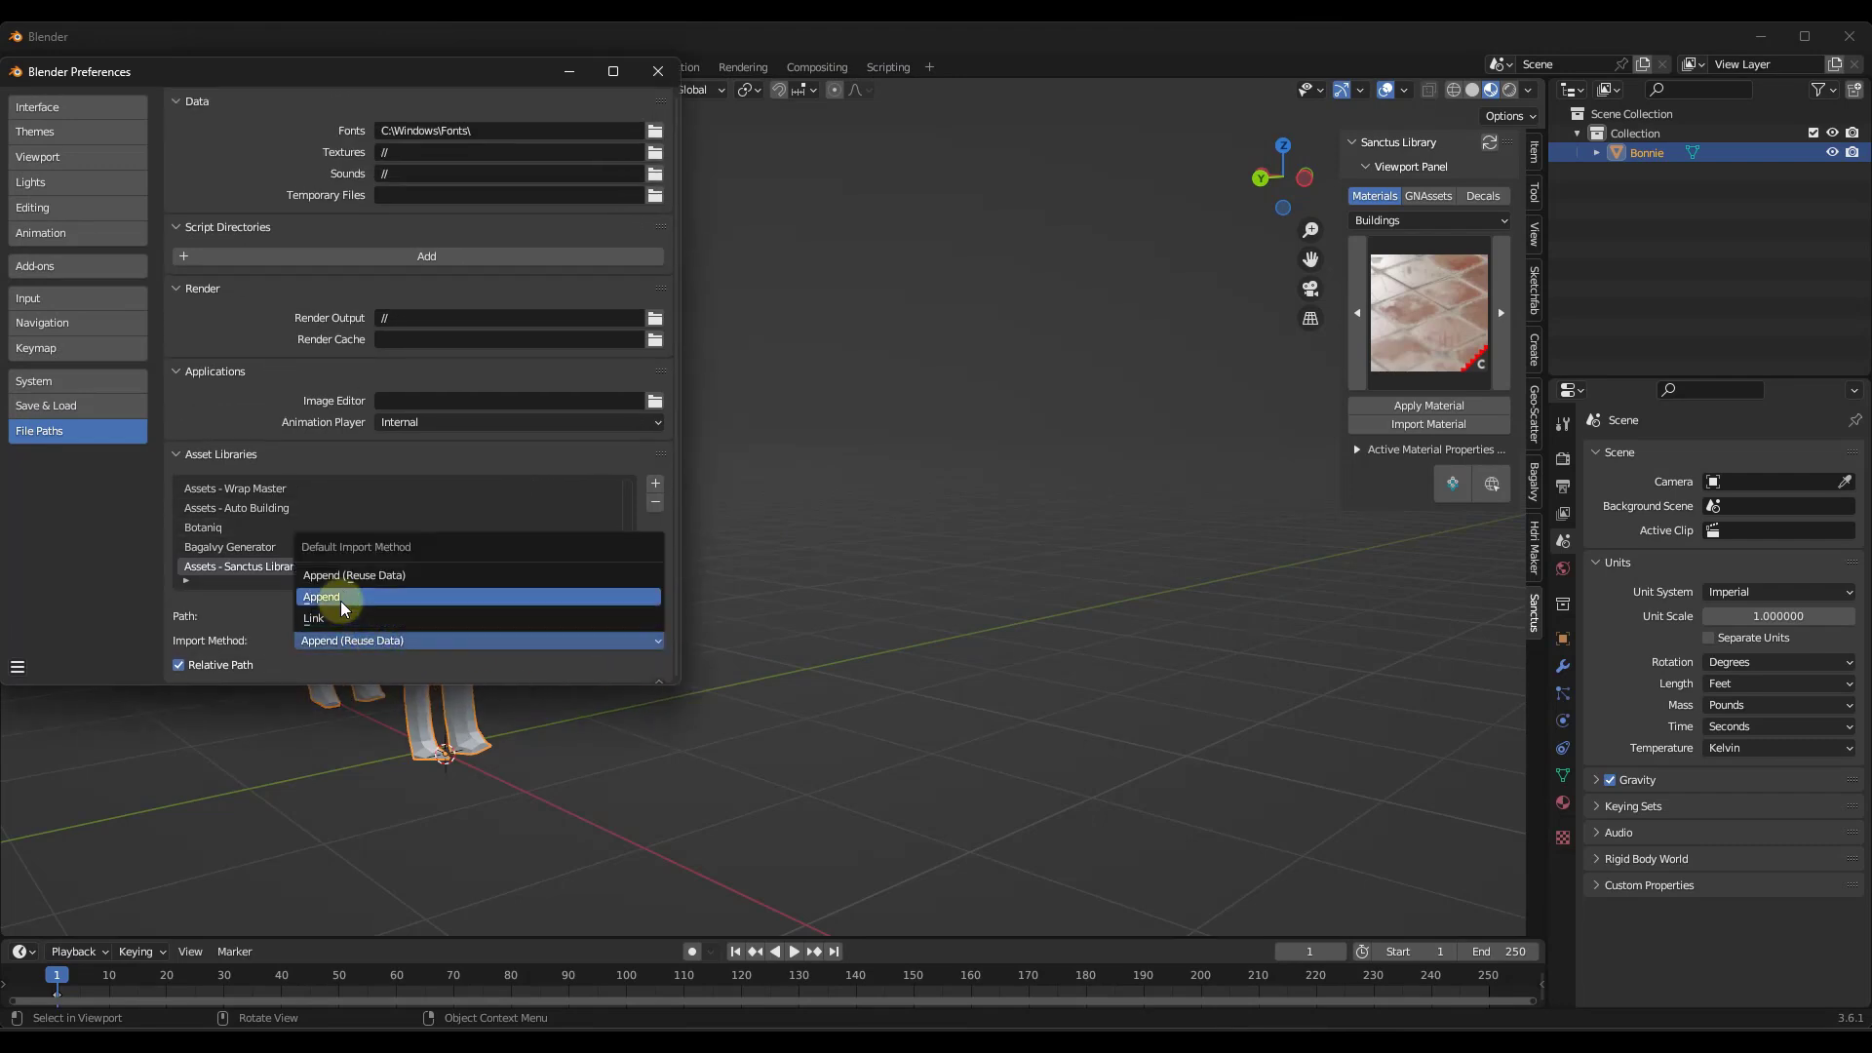
{"action": "left_click", "coordinate": [341, 599]}
{"action": "left_click", "coordinate": [380, 642]}
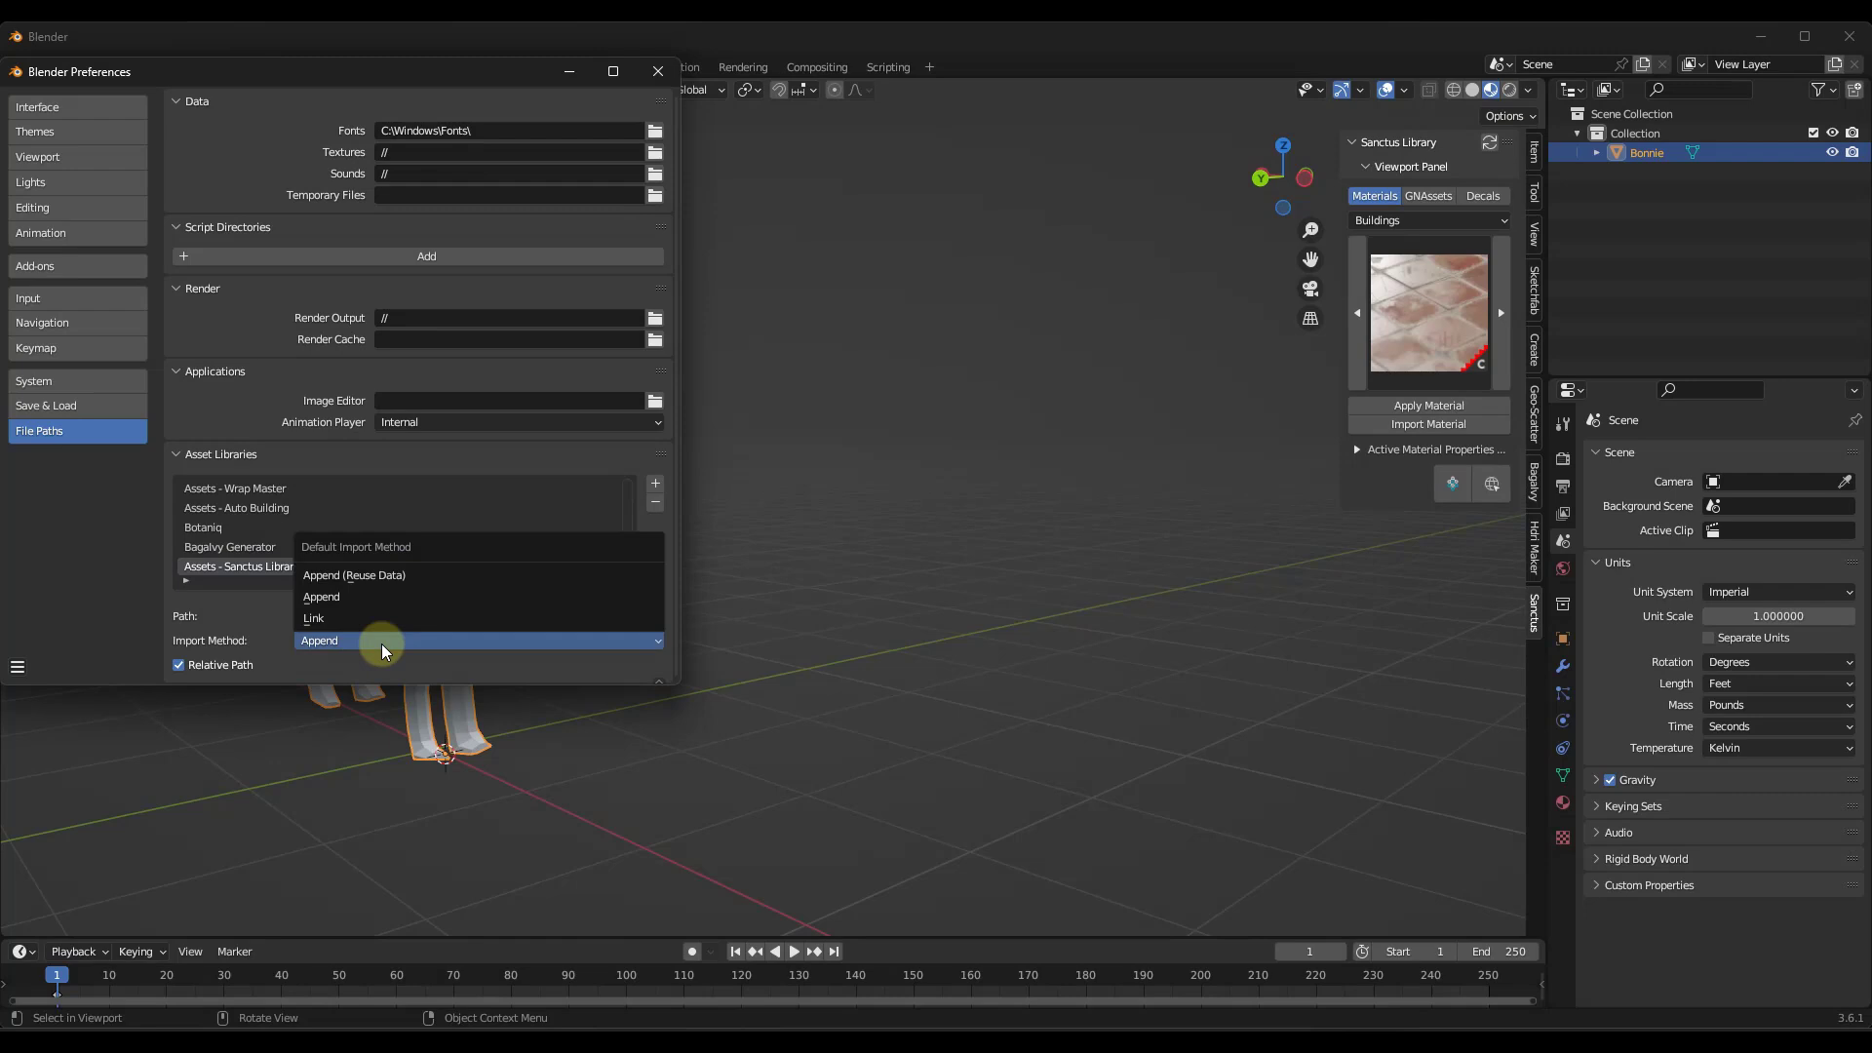
{"action": "left_click", "coordinate": [382, 644]}
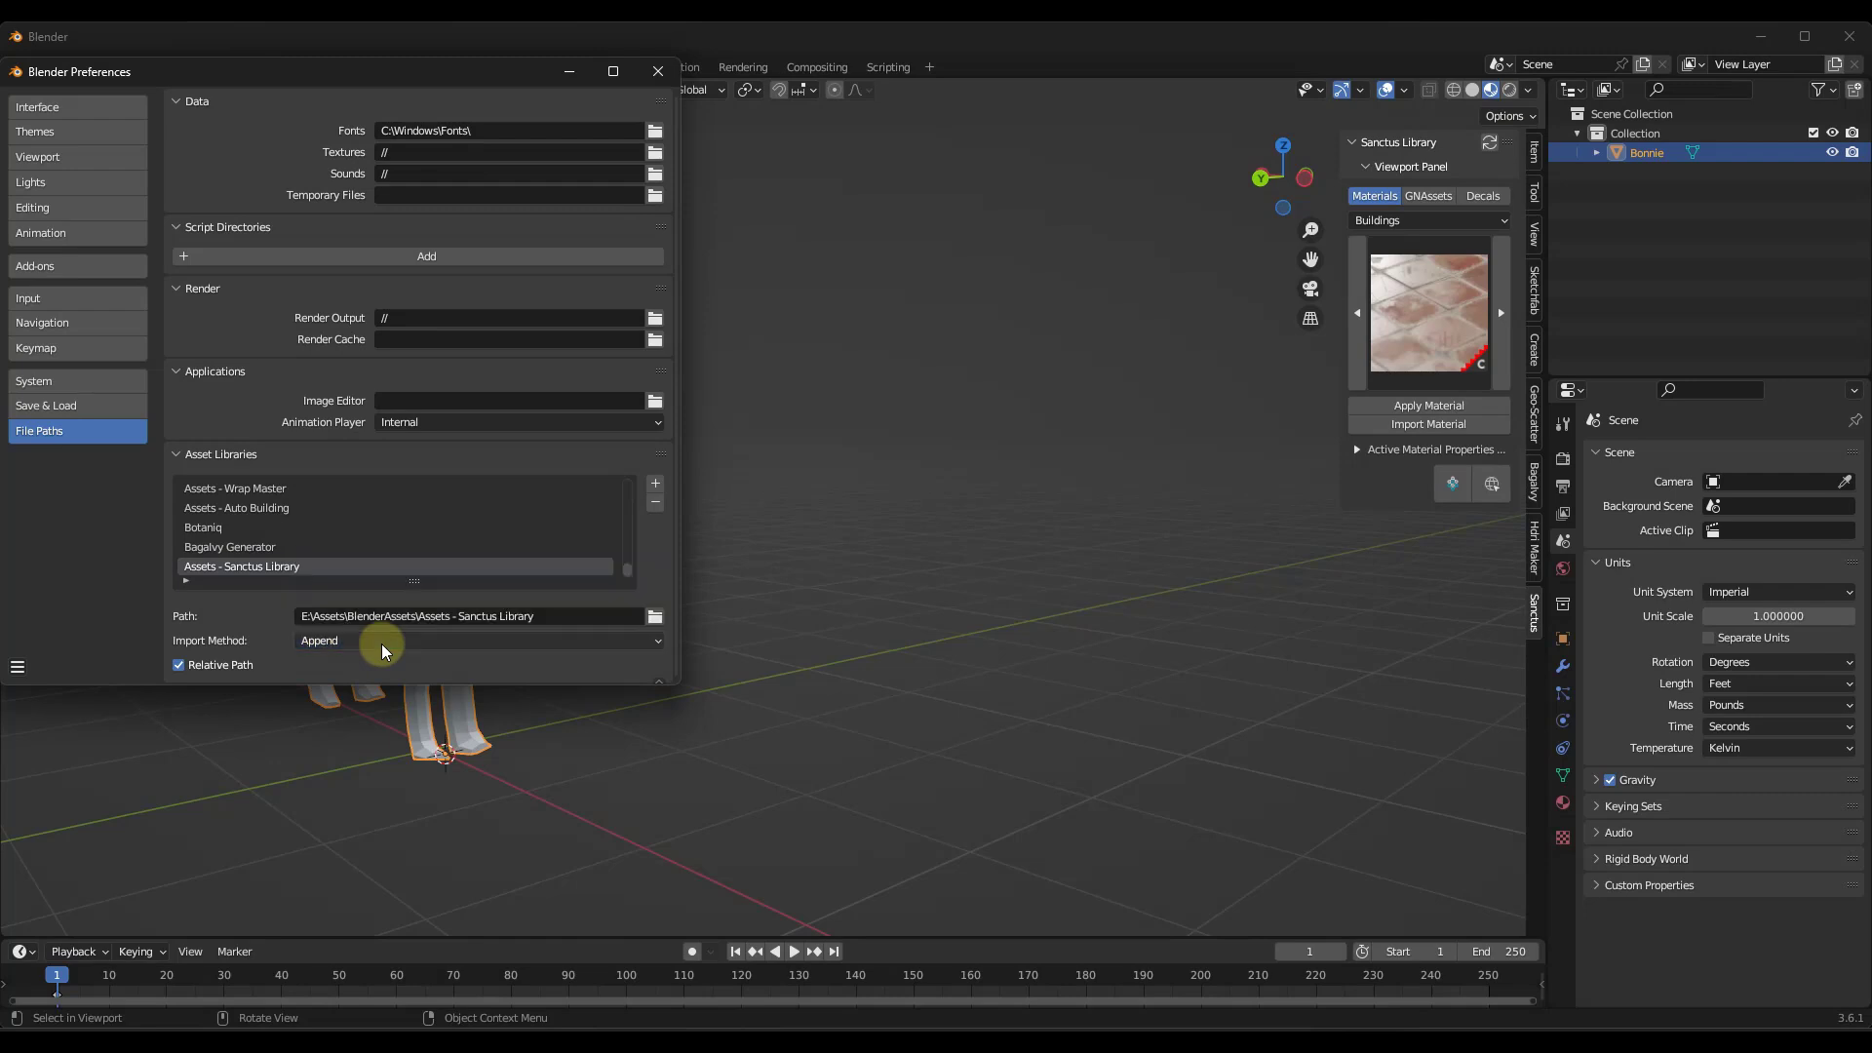
{"action": "left_click", "coordinate": [654, 72]}
Step: Enlarge the timeline area, turn it into an Asset Browser, and show the Assets - Sanctus Library assets
{"action": "left_click_drag", "start_coordinate": [355, 938], "coordinate": [26, 653]}
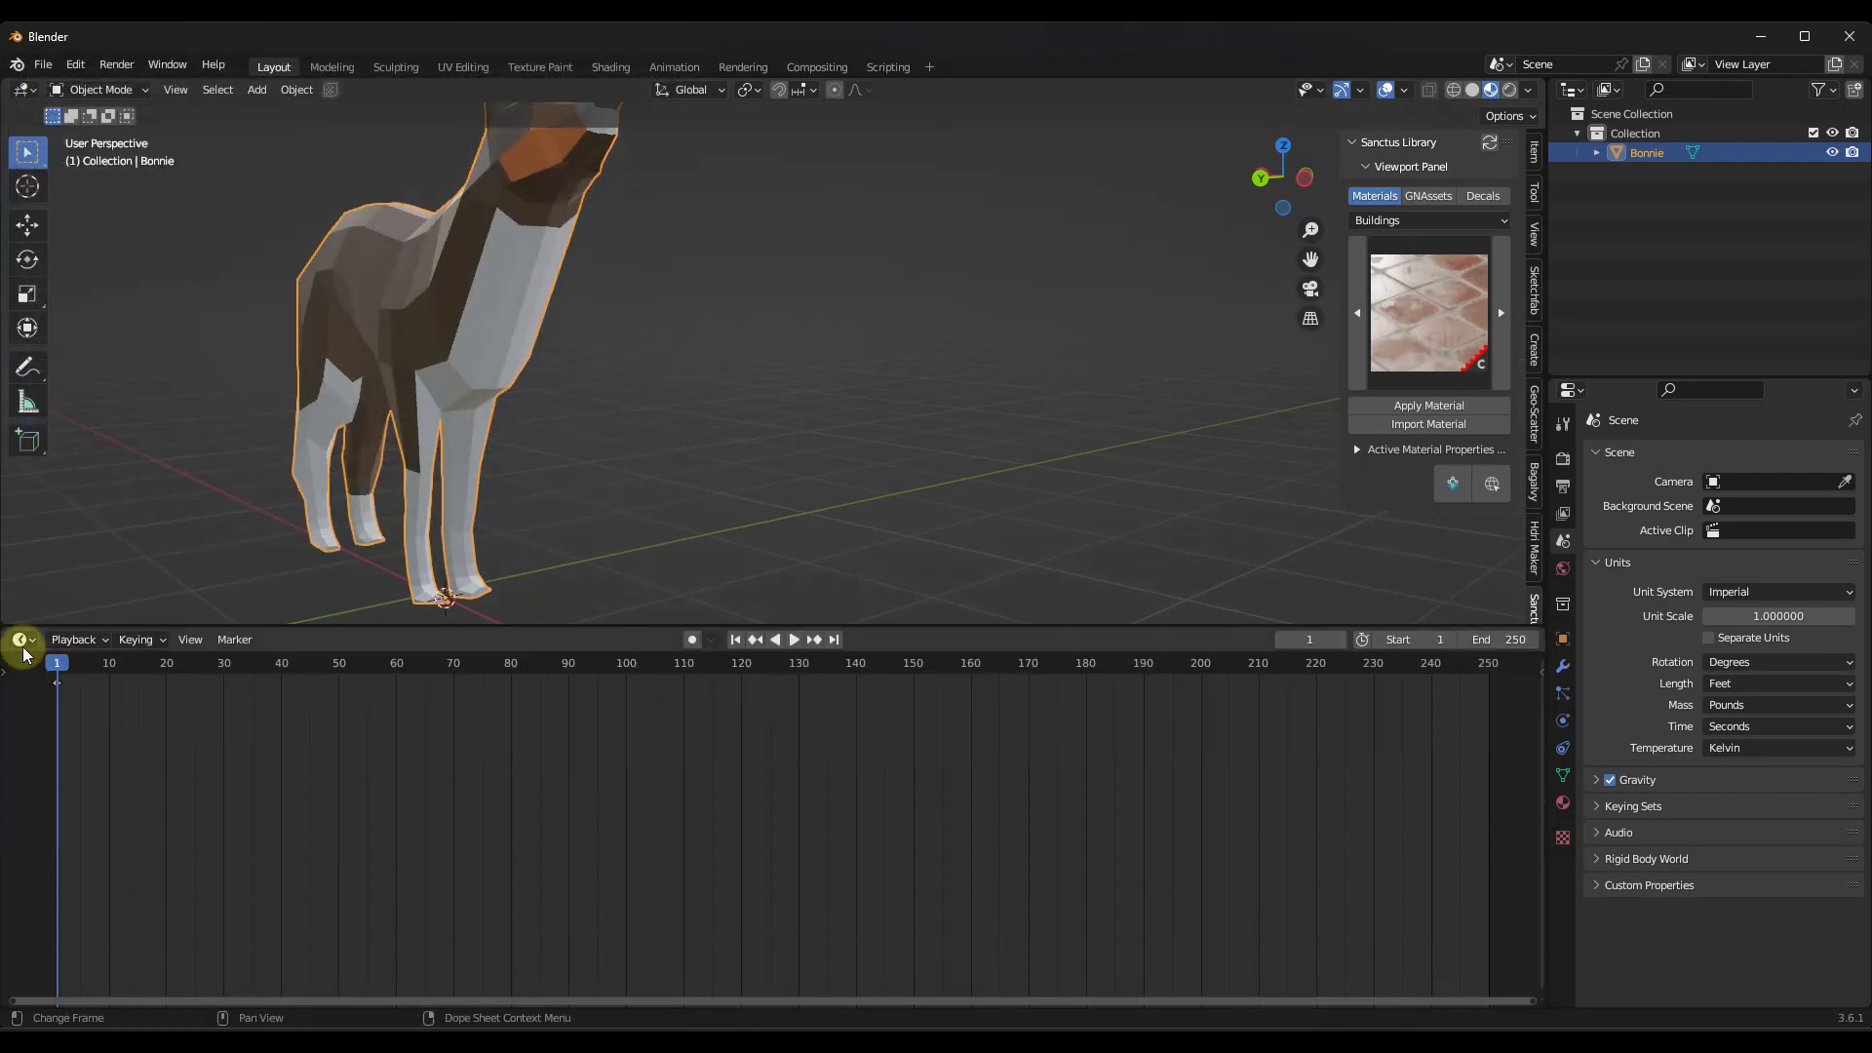
{"action": "left_click", "coordinate": [21, 640]}
{"action": "left_click", "coordinate": [606, 752]}
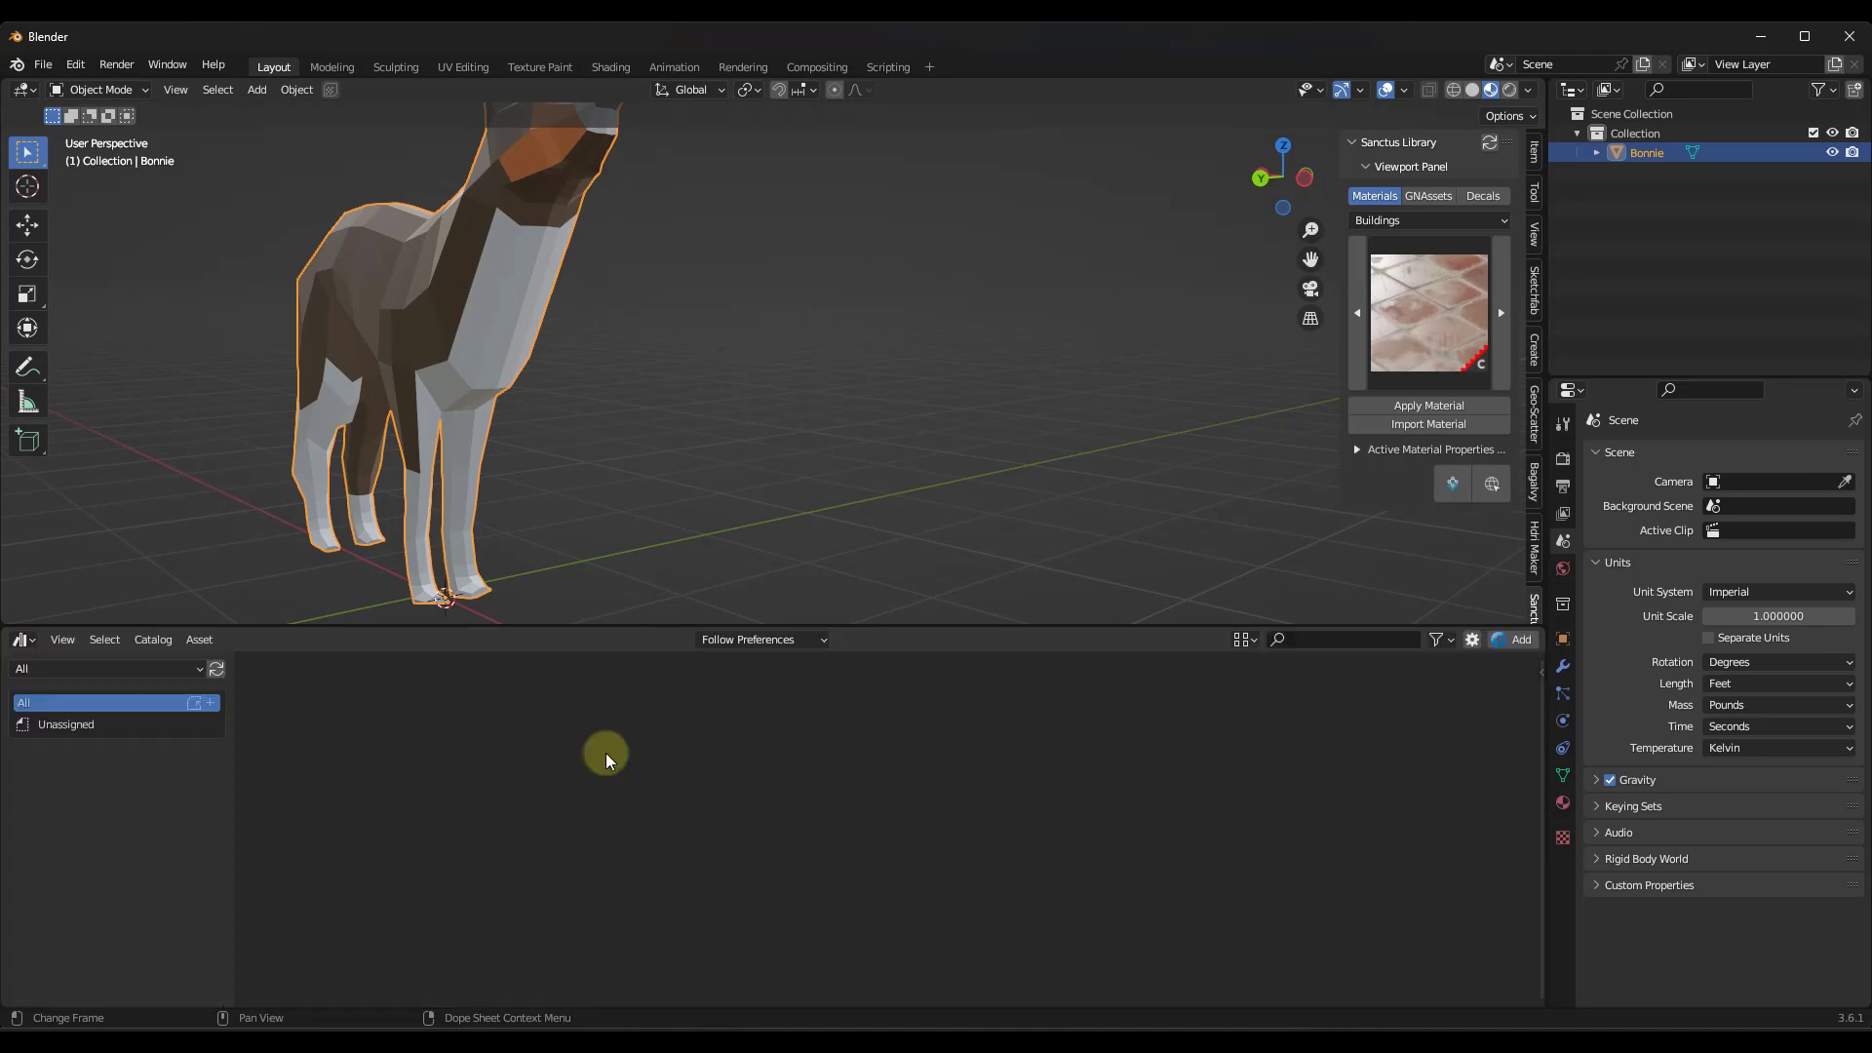
{"action": "left_click", "coordinate": [143, 670]}
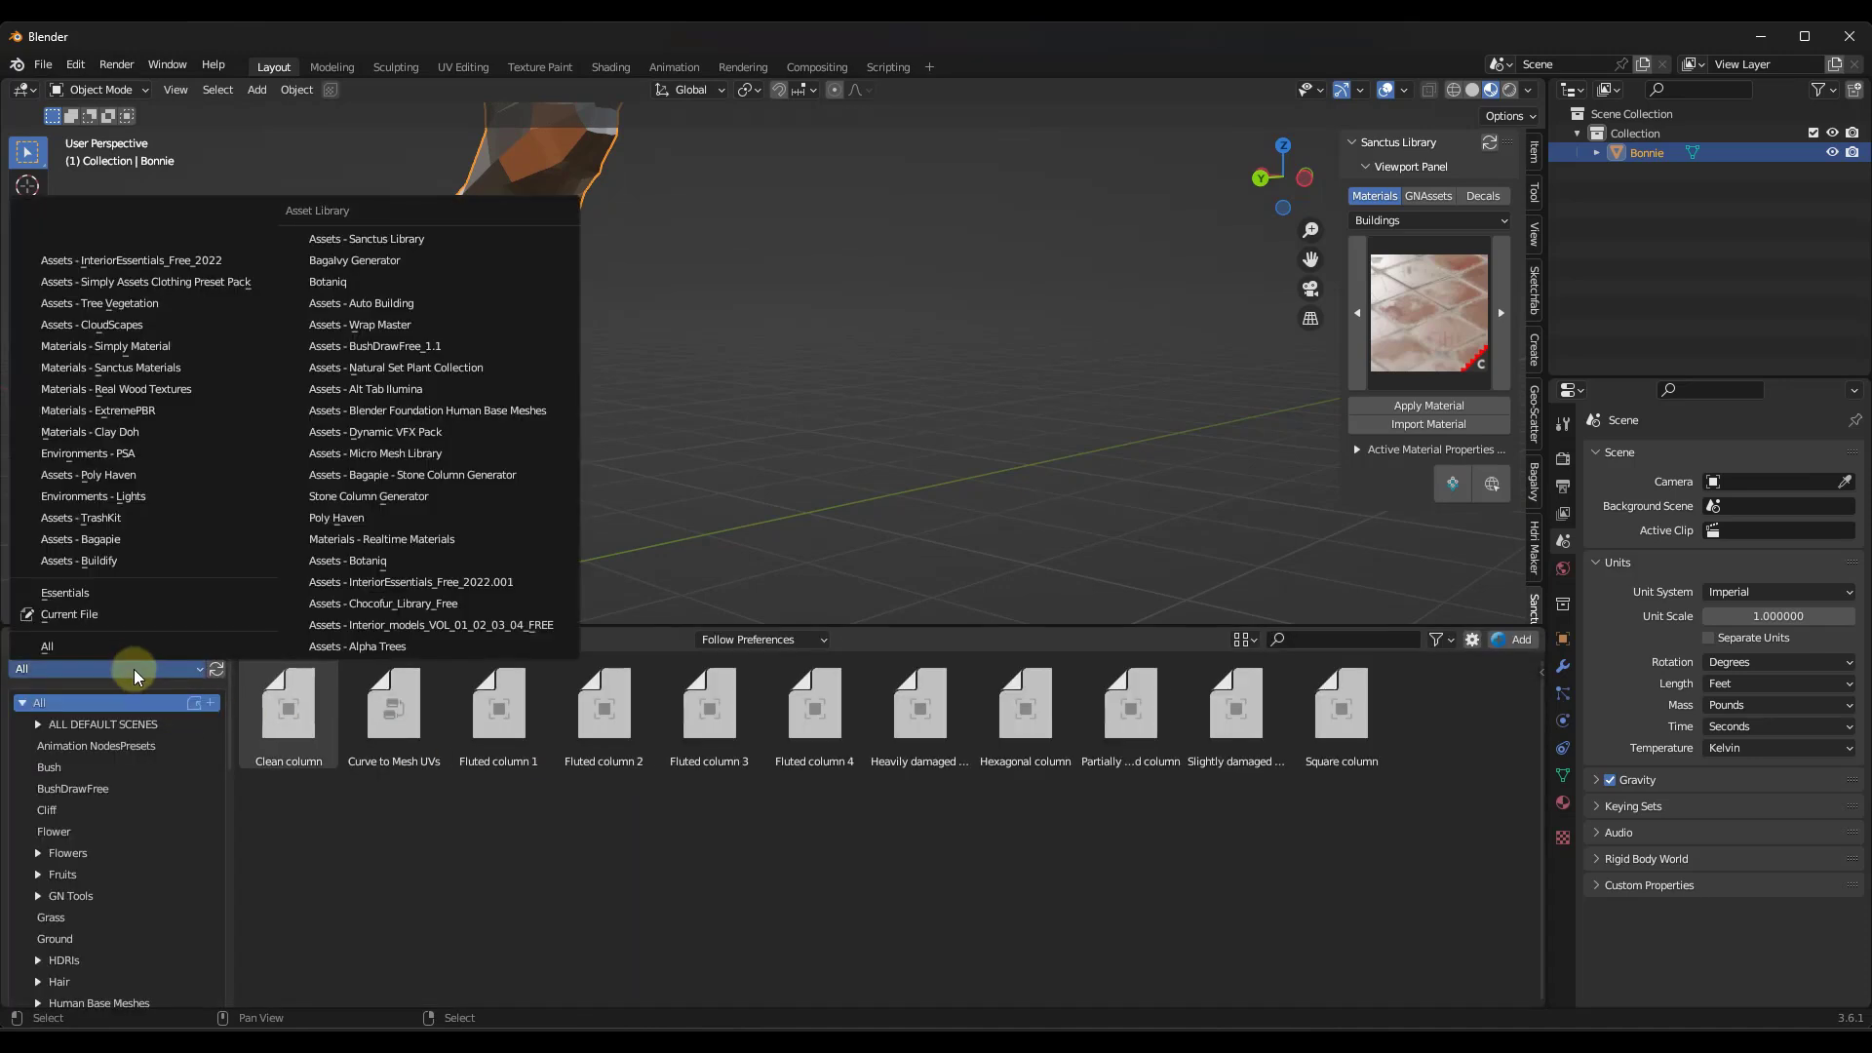
{"action": "left_click", "coordinate": [390, 240]}
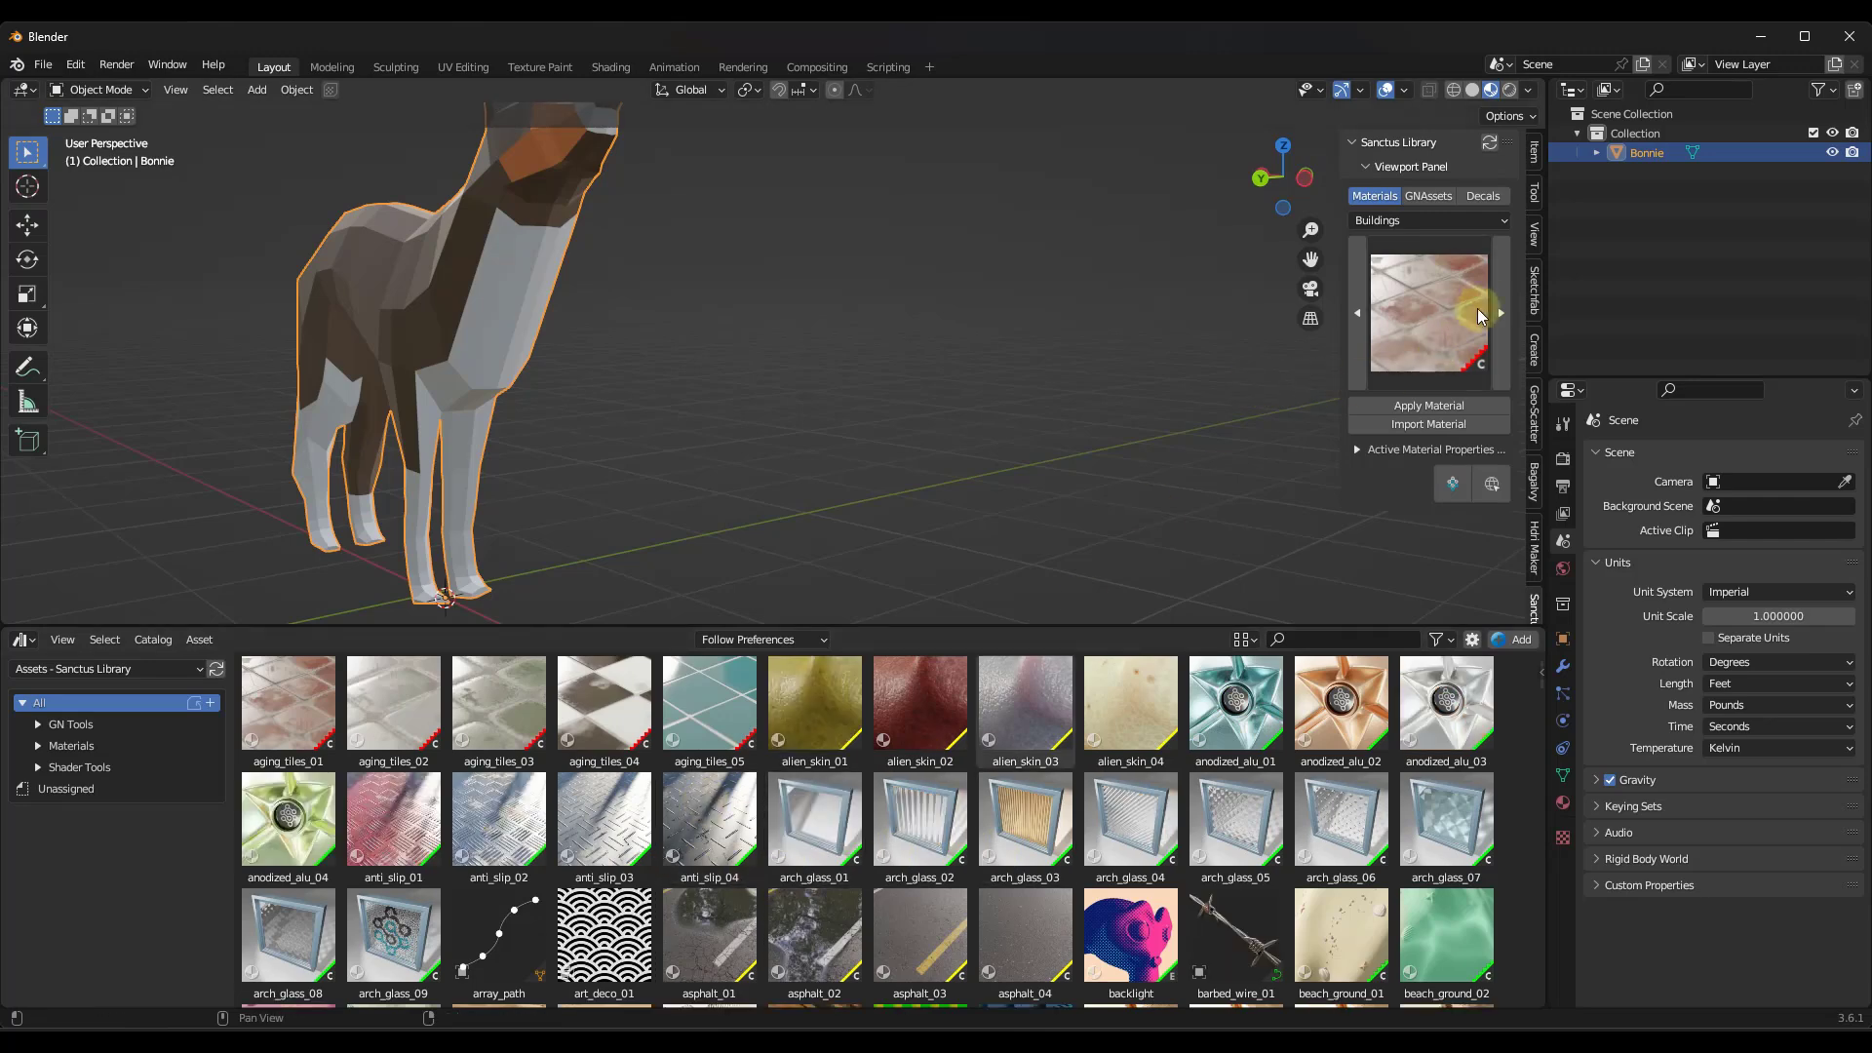
Step: View the Buildings material previews in the Sanctus Library sidebar and widen the sidebar
{"action": "left_click", "coordinate": [1418, 307]}
{"action": "left_click", "coordinate": [1419, 308]}
{"action": "left_click", "coordinate": [1419, 308]}
{"action": "left_click", "coordinate": [1419, 309]}
{"action": "left_click_drag", "start_coordinate": [1346, 361], "coordinate": [1267, 376]}
{"action": "middle_click_drag", "start_coordinate": [1094, 390], "coordinate": [712, 327]}
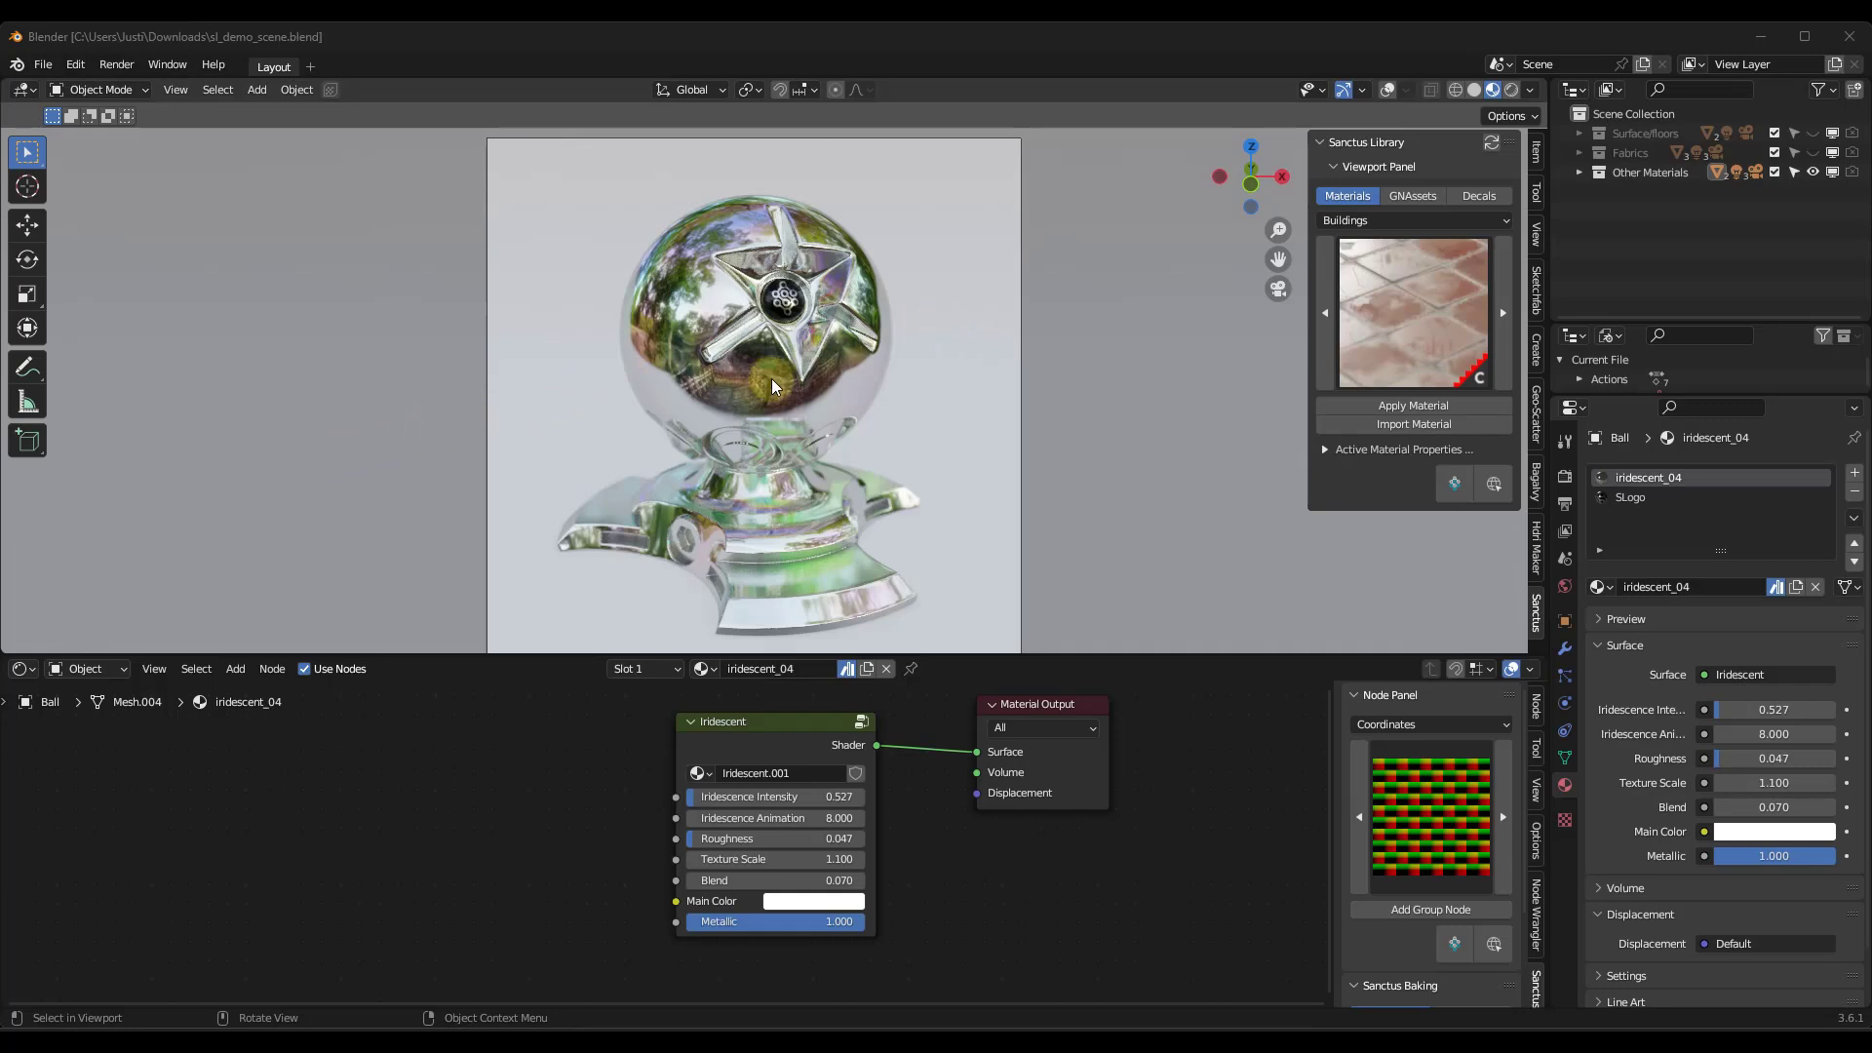
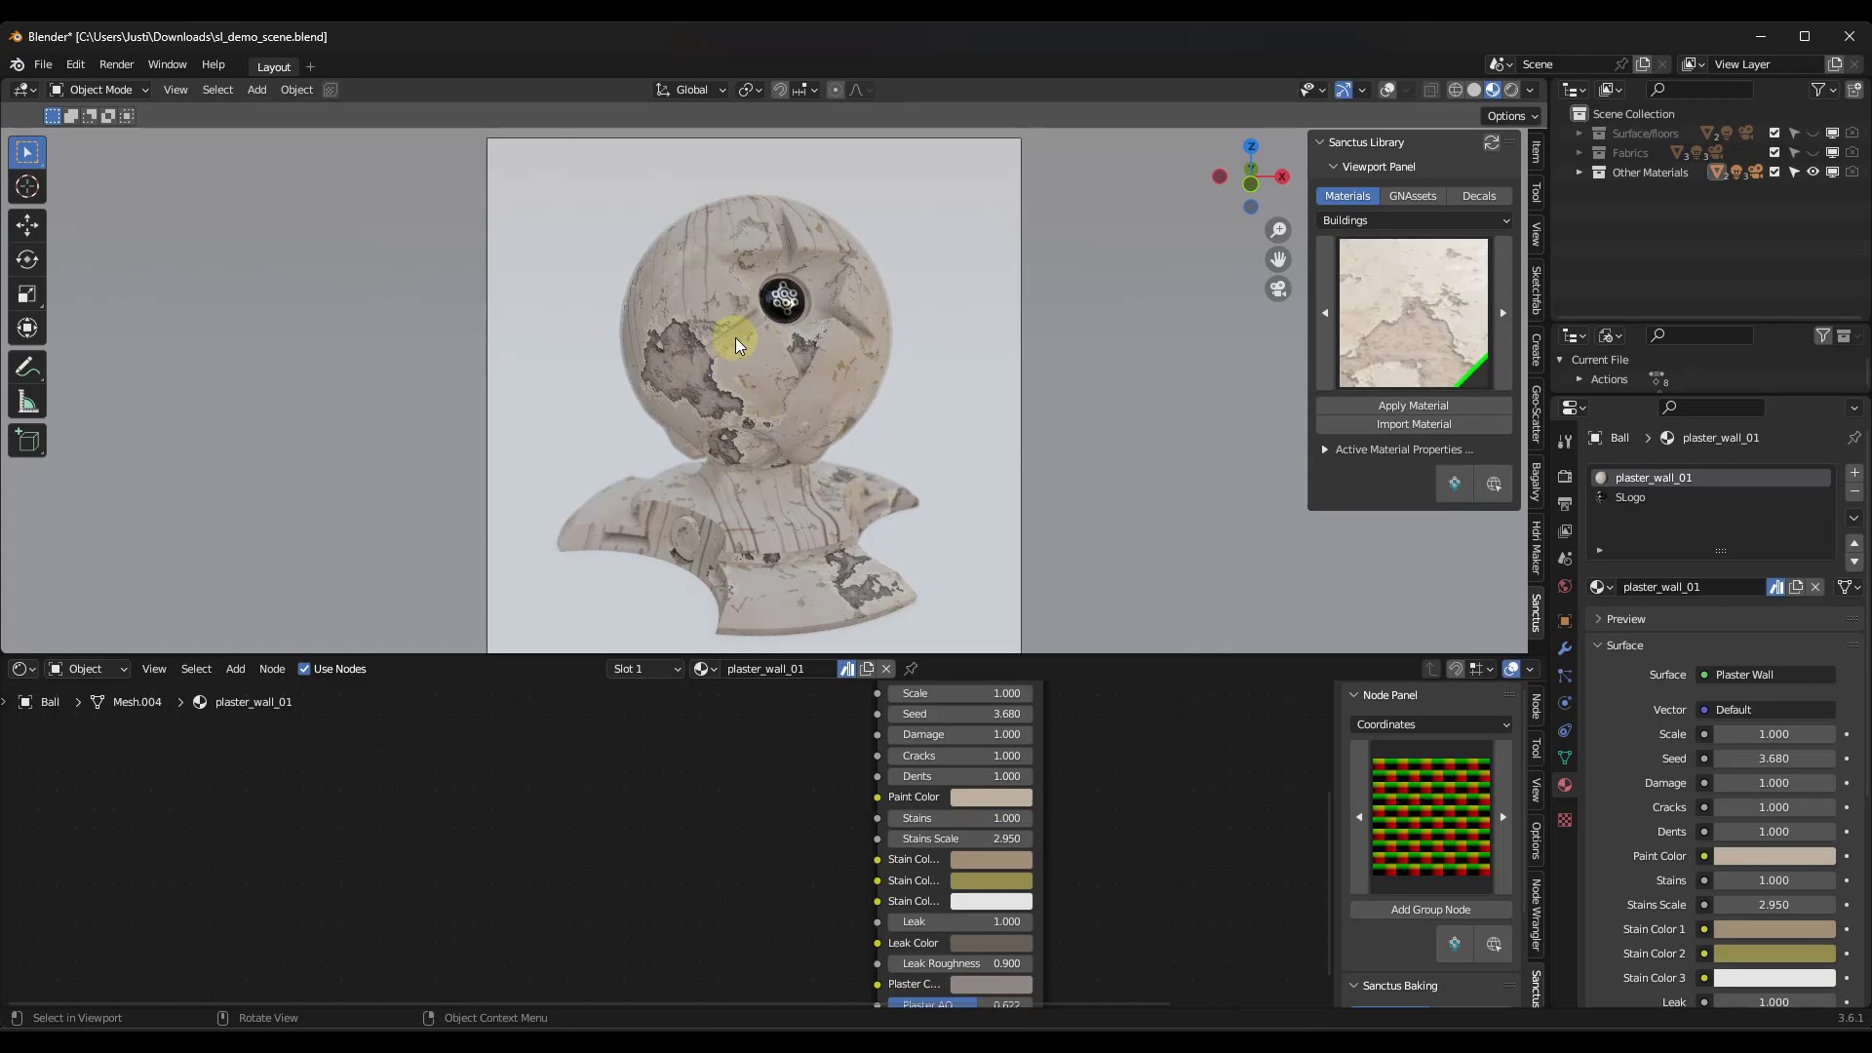
Step: Apply the Aging Tiles 03 material from Buildings to the ball and switch the viewport to rendered shading
{"action": "left_click", "coordinate": [1375, 317]}
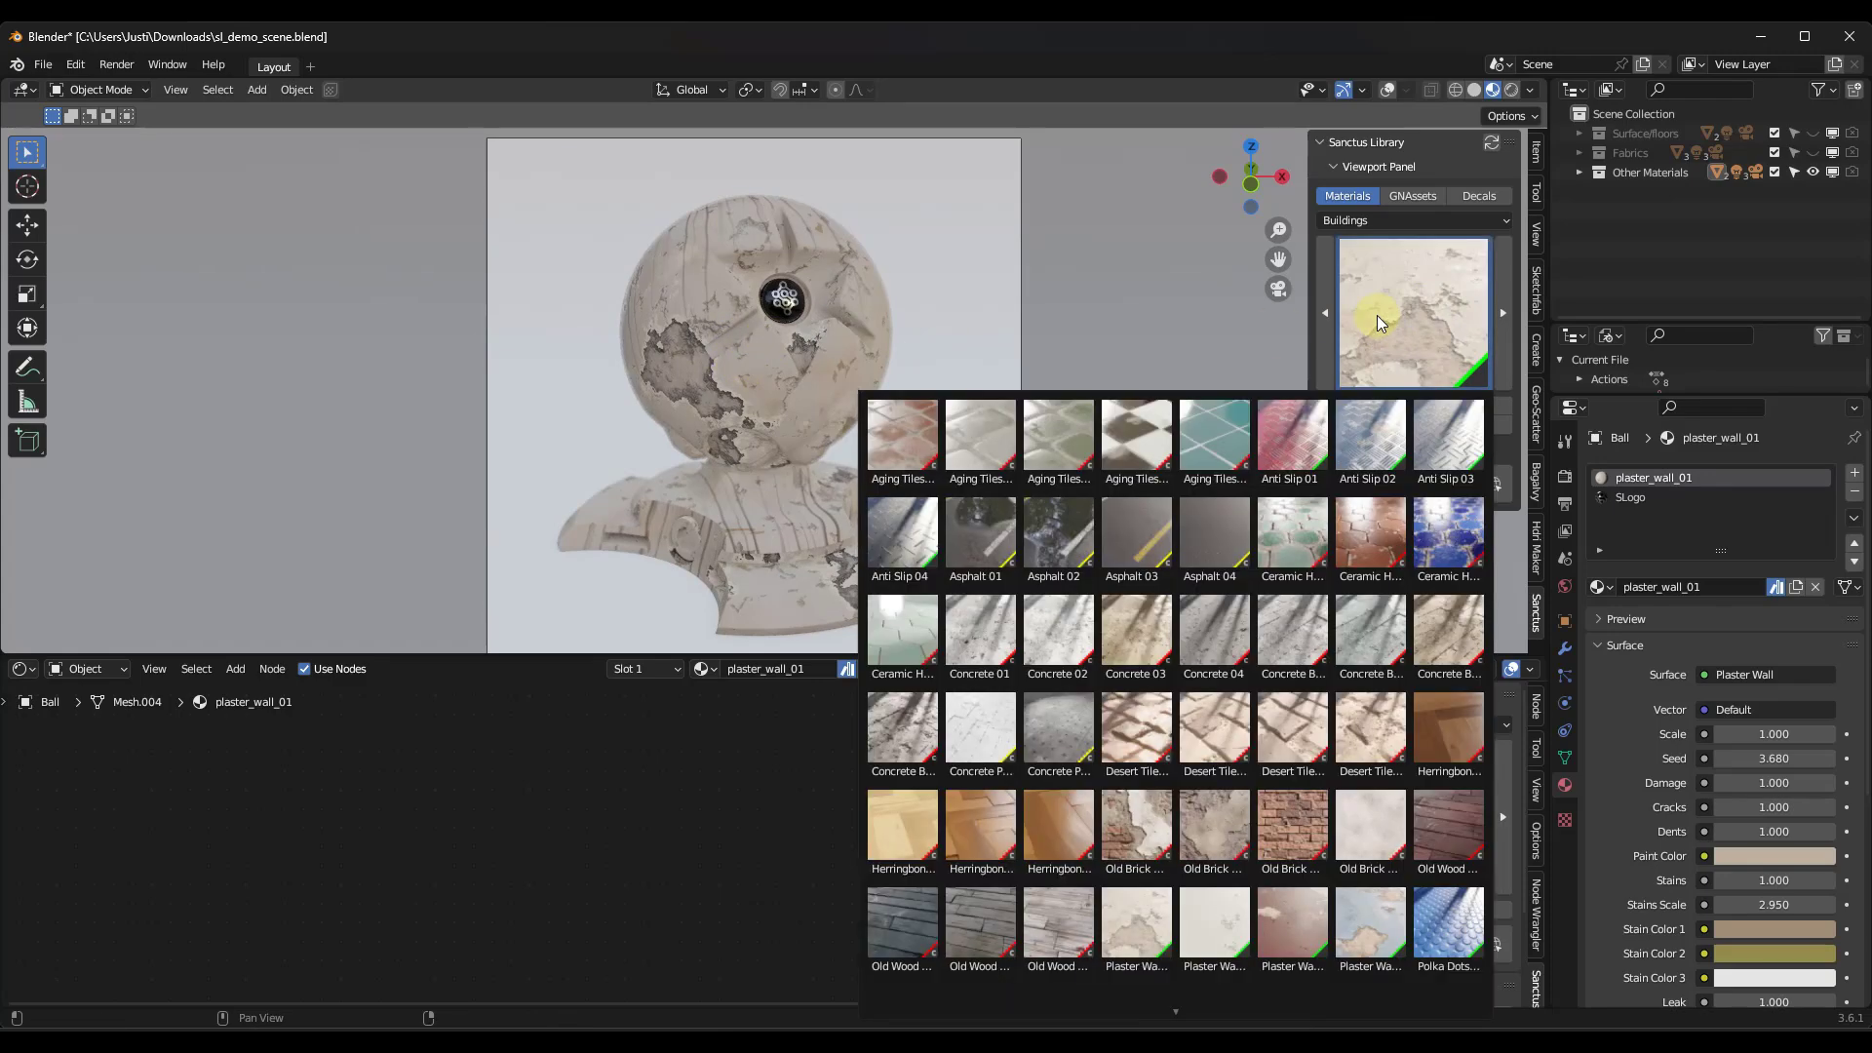
{"action": "mouse_move", "coordinate": [1186, 1007]}
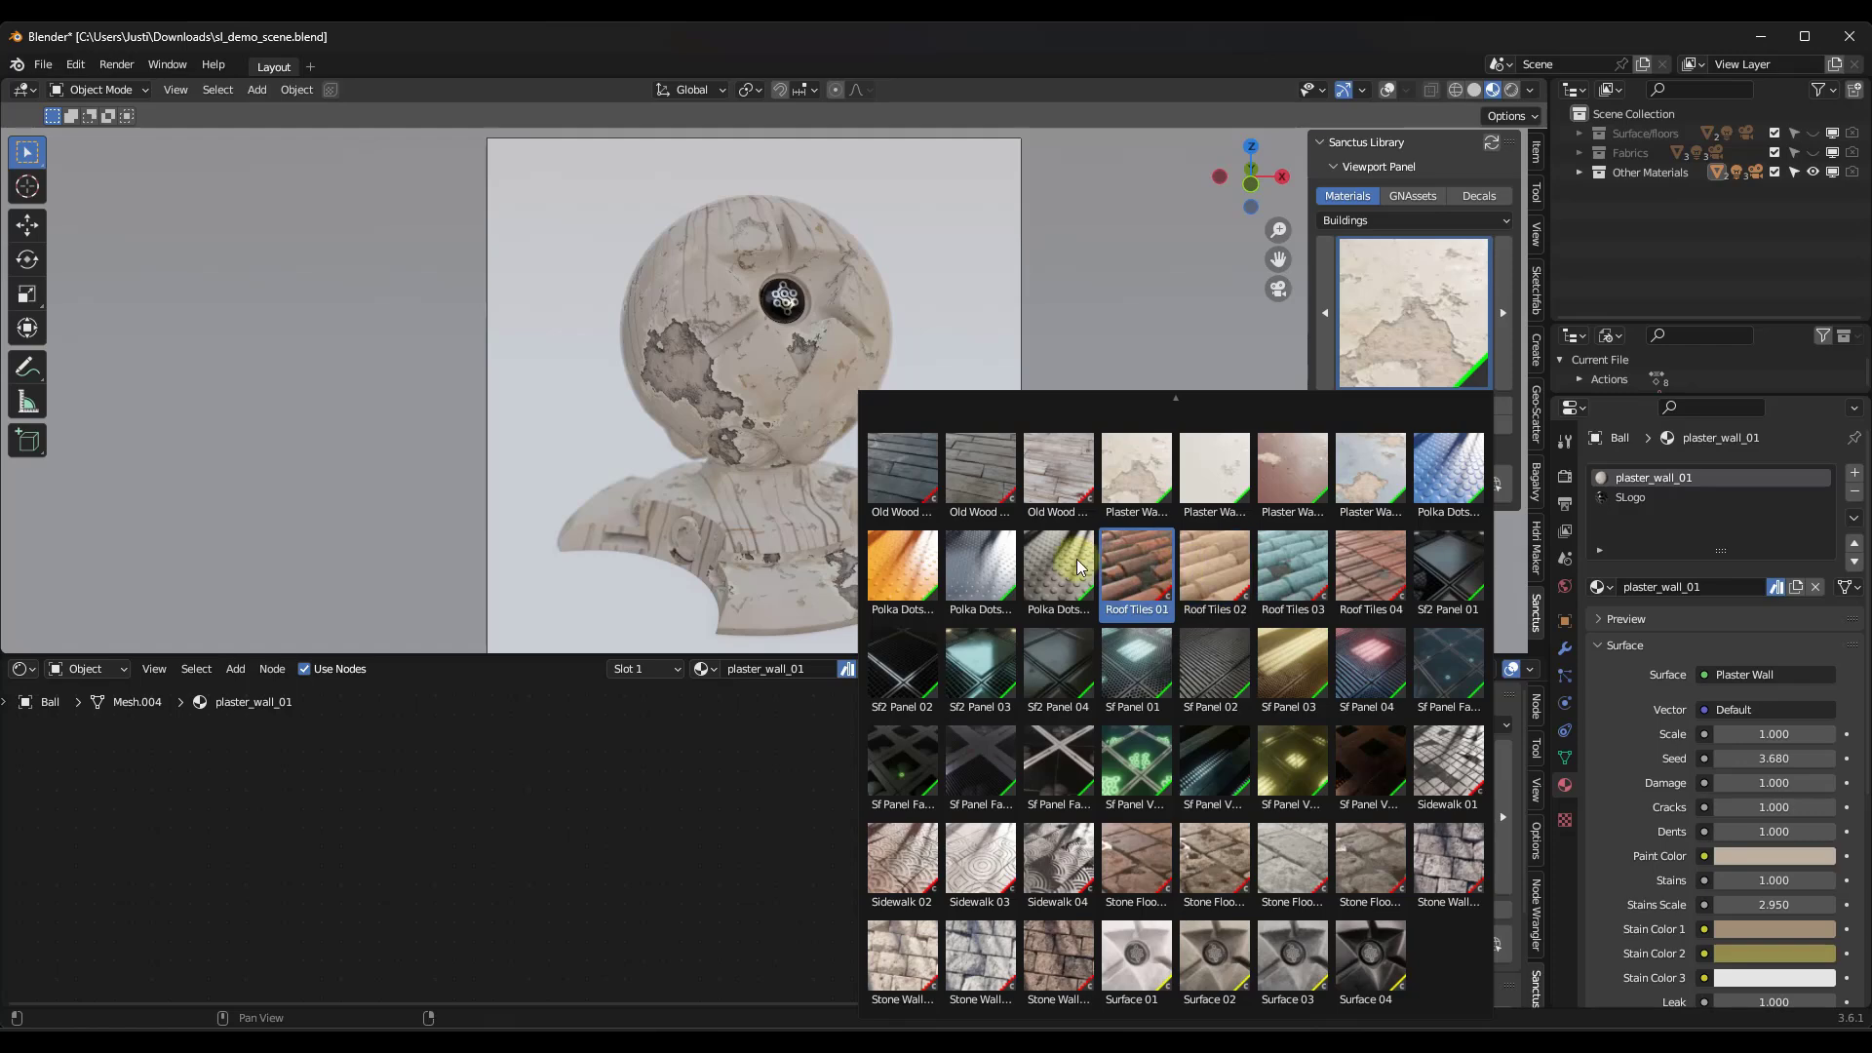
{"action": "mouse_move", "coordinate": [1180, 395]}
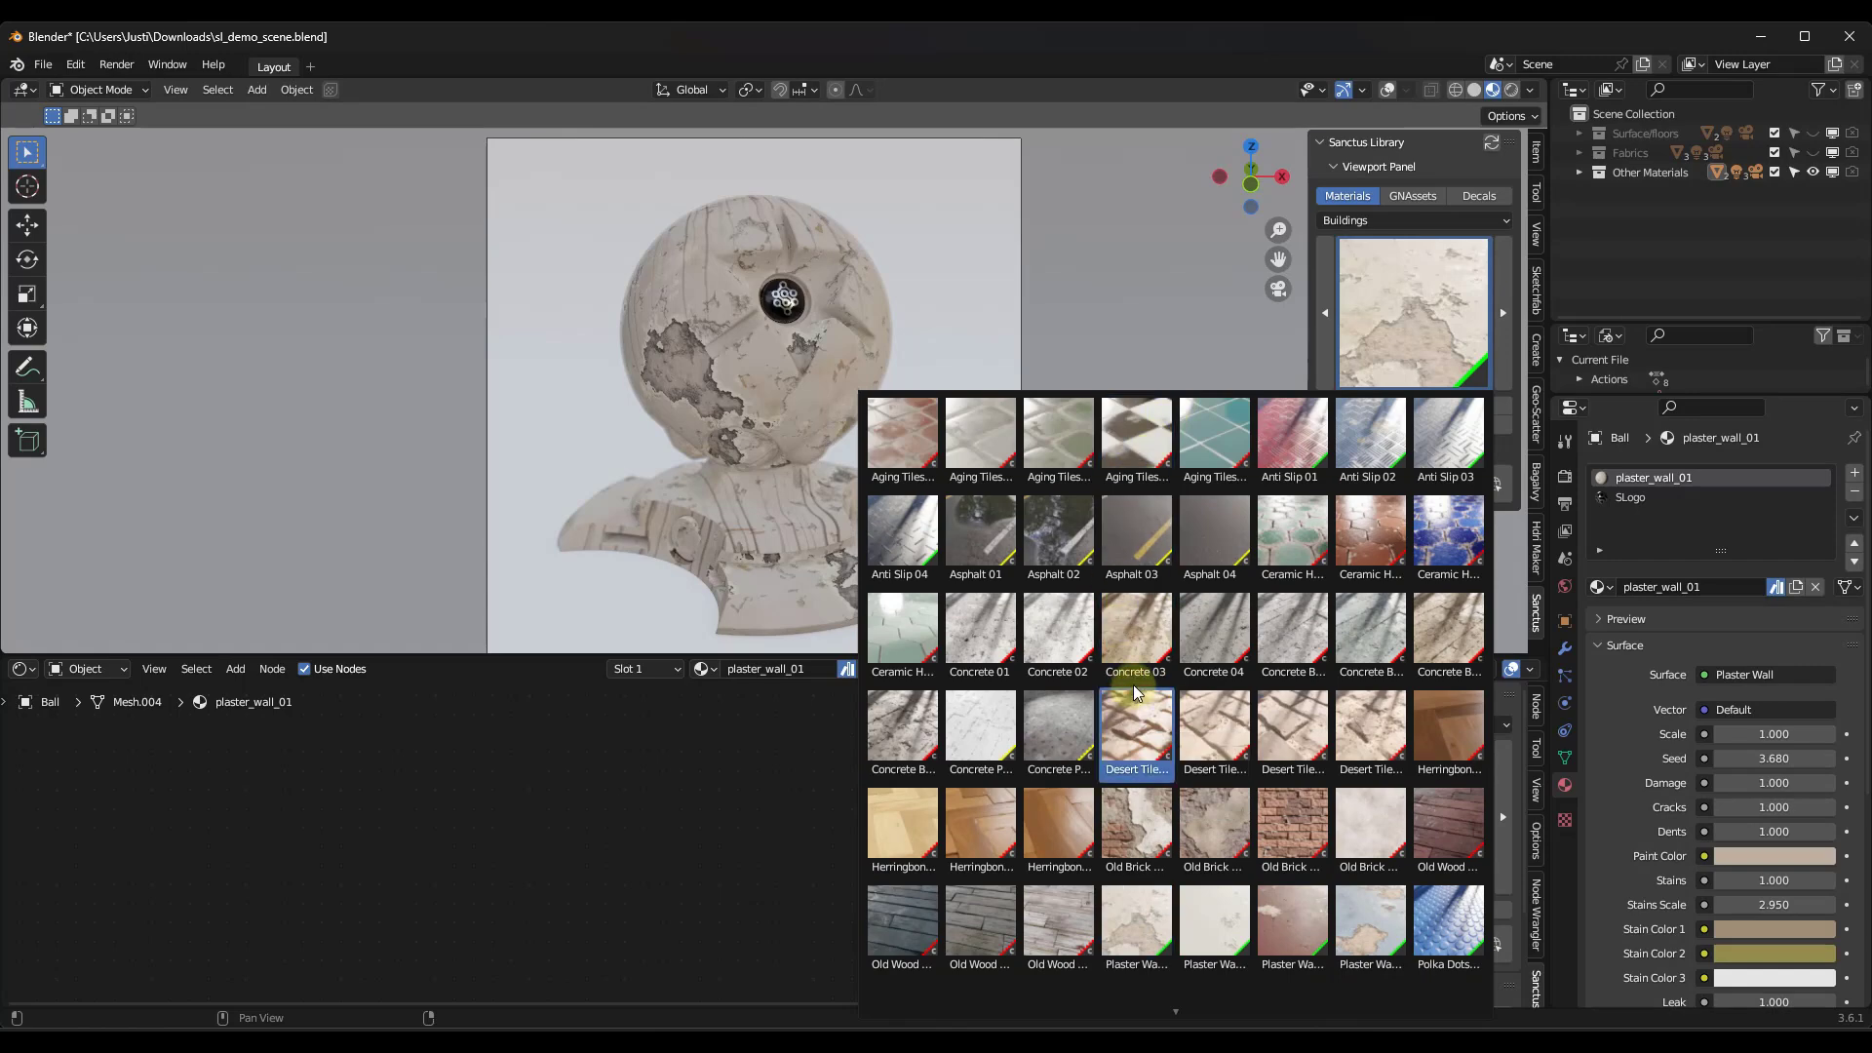
{"action": "left_click", "coordinate": [1073, 428]}
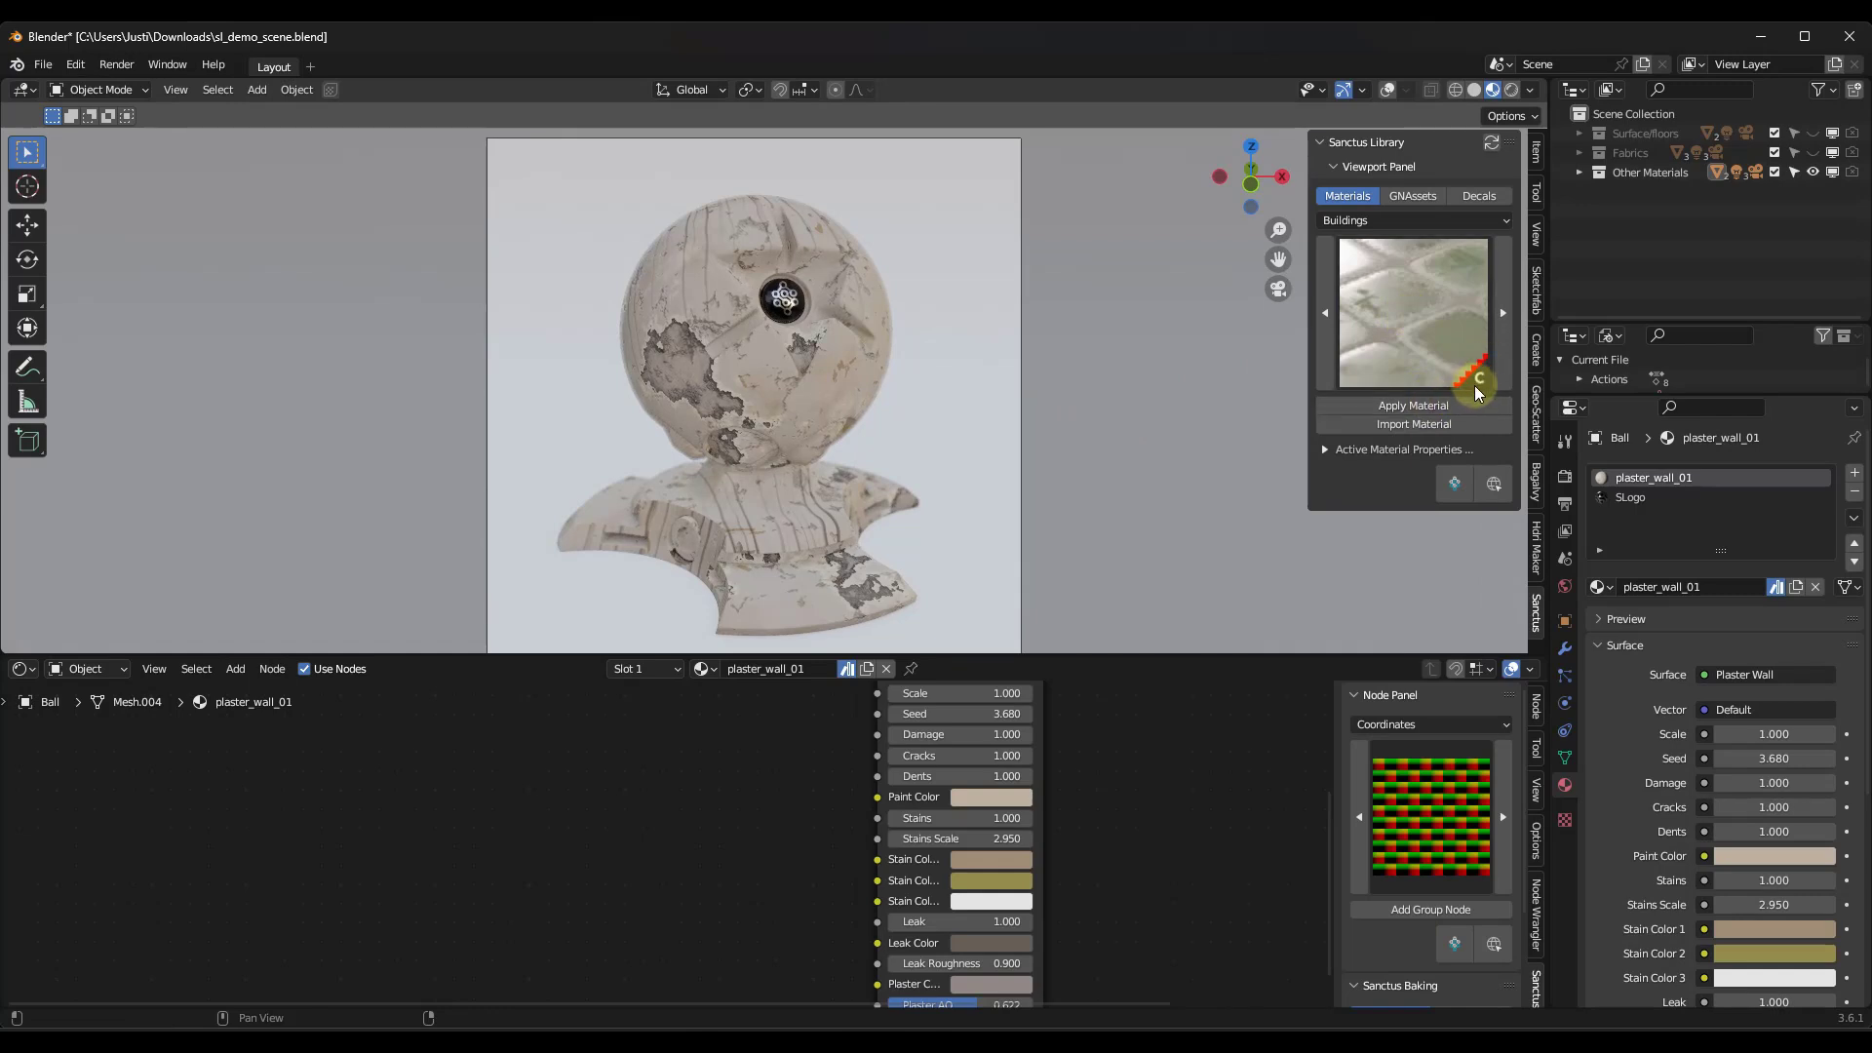
{"action": "left_click", "coordinate": [1420, 405]}
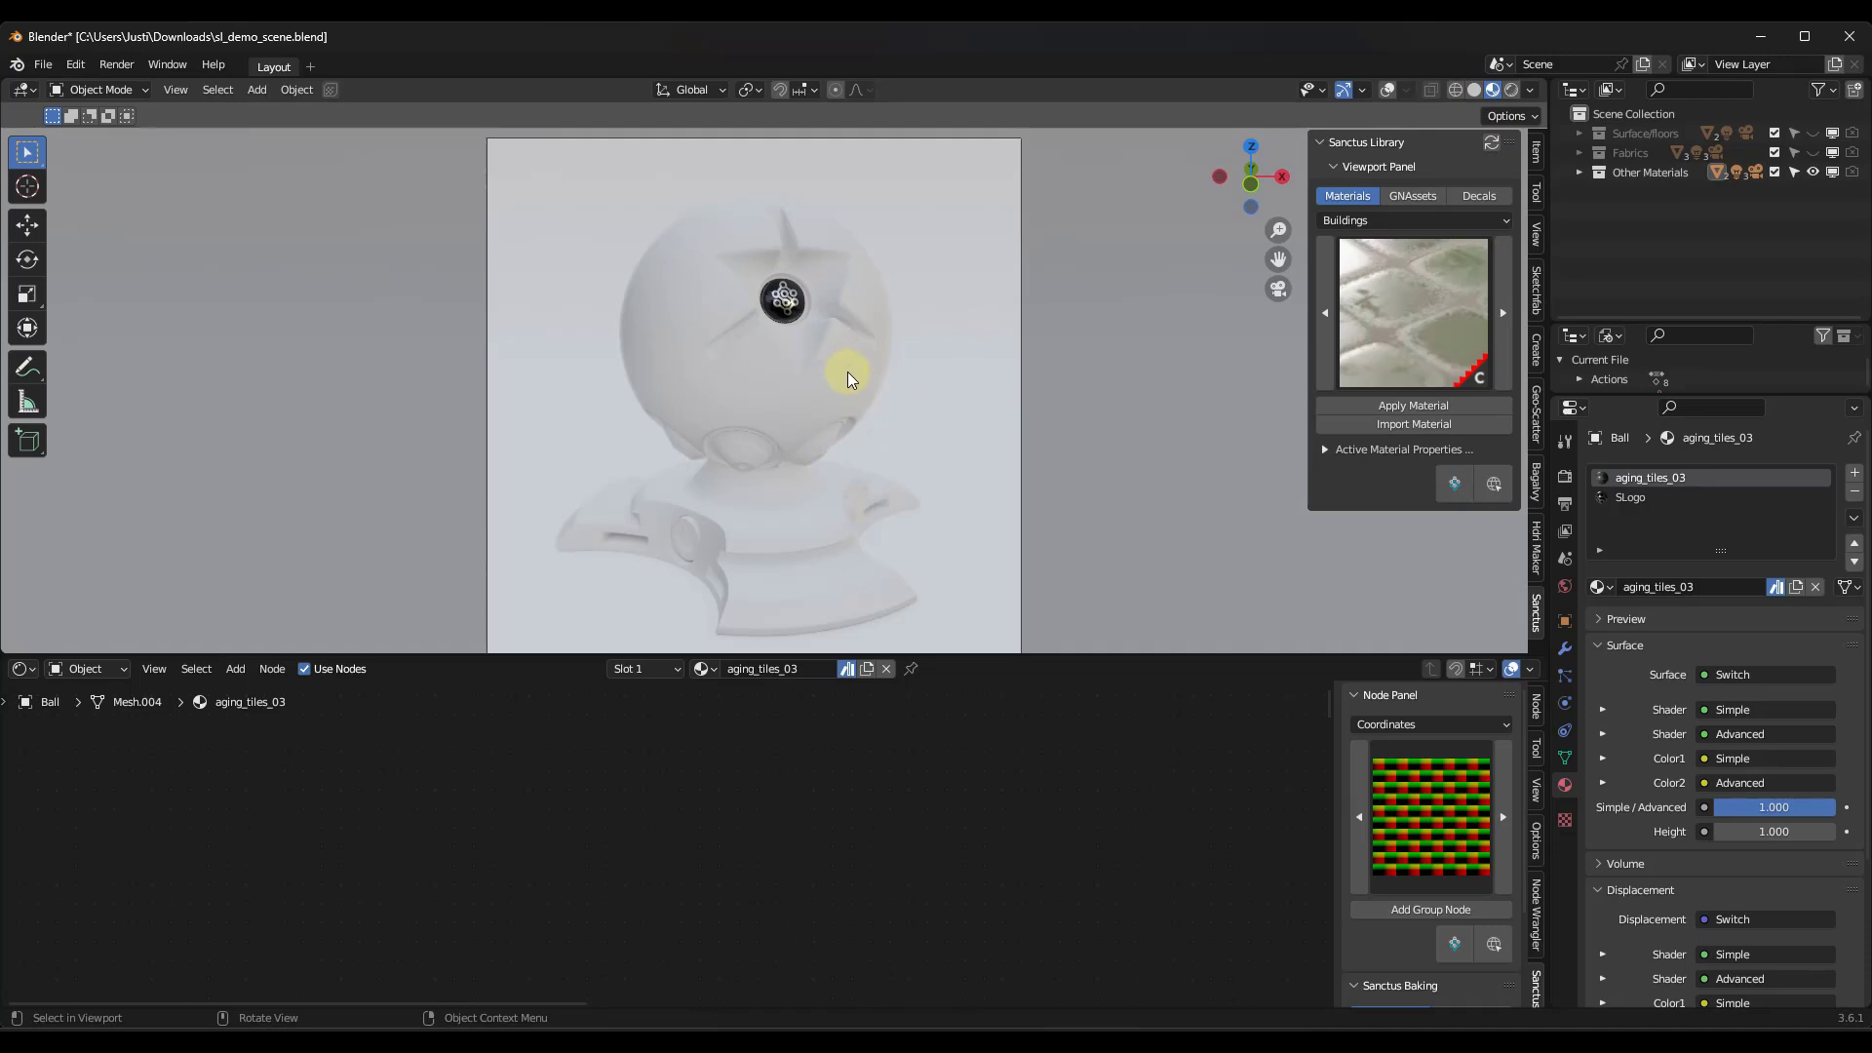
{"action": "middle_click_drag", "start_coordinate": [851, 383], "coordinate": [833, 349]}
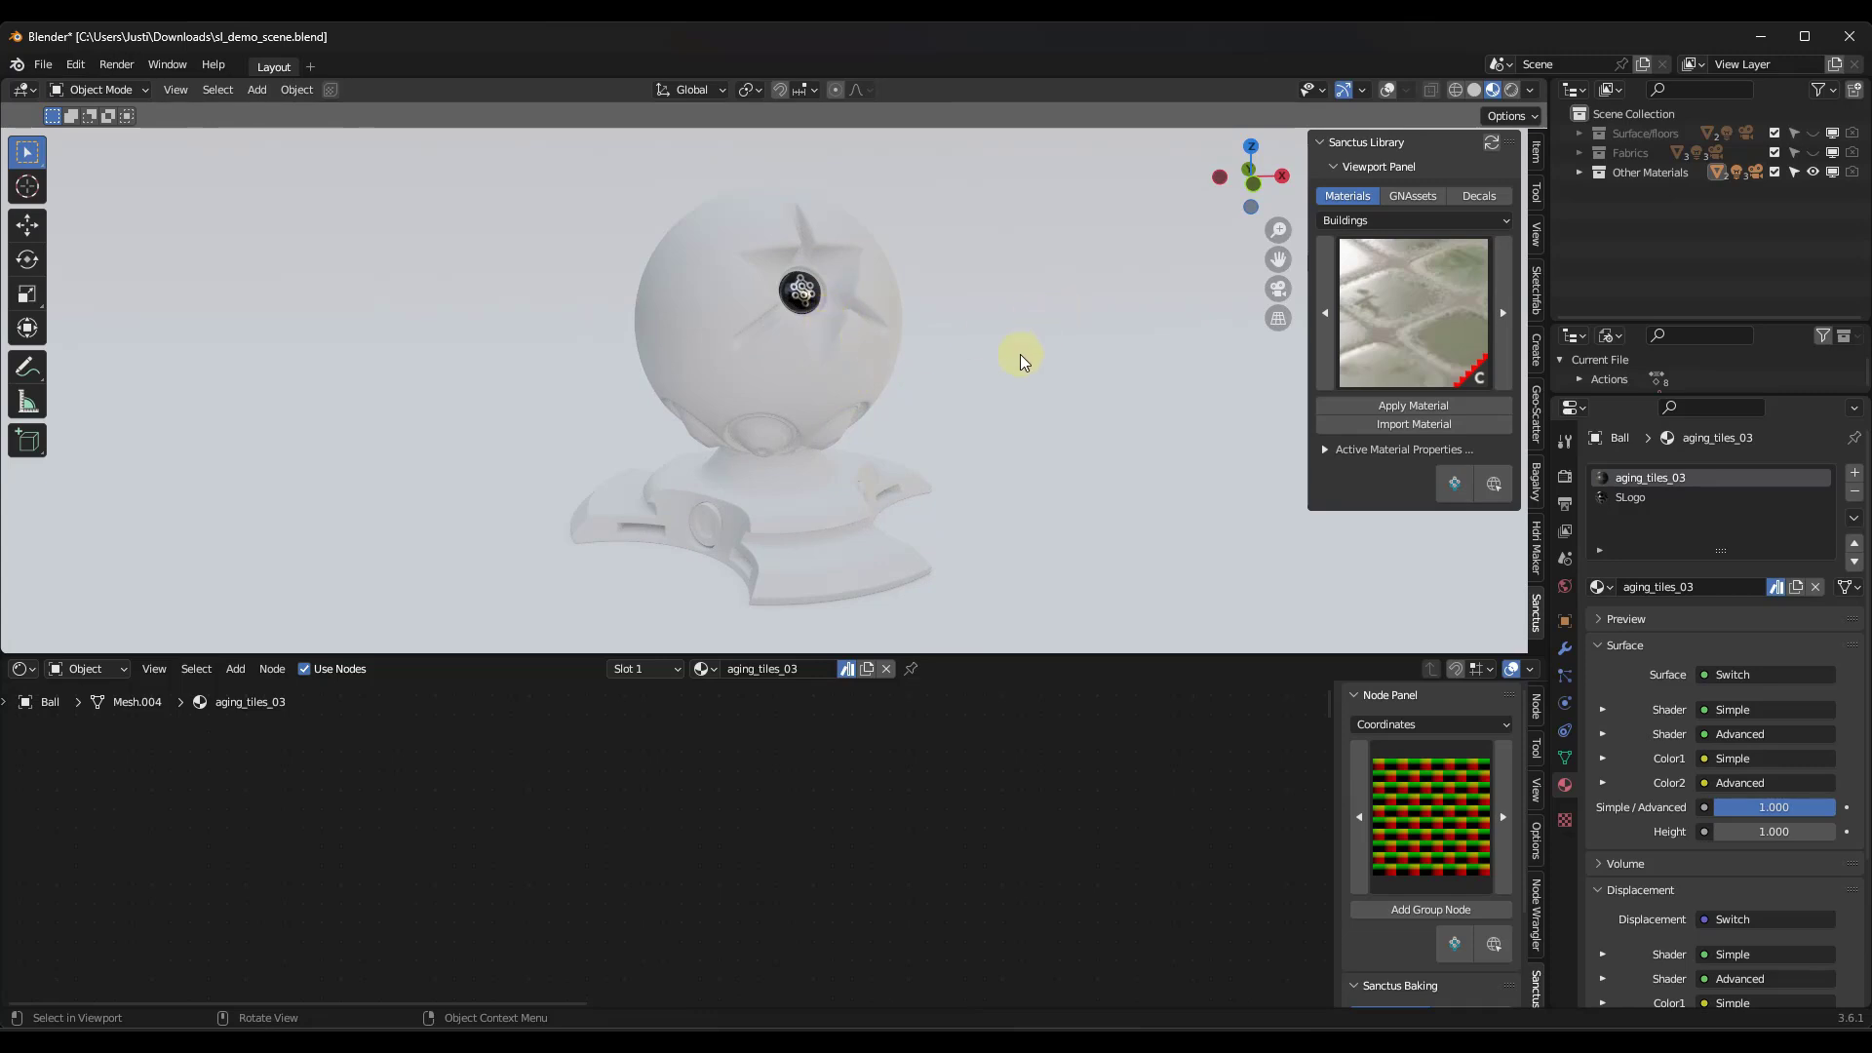
{"action": "left_click", "coordinate": [1511, 90]}
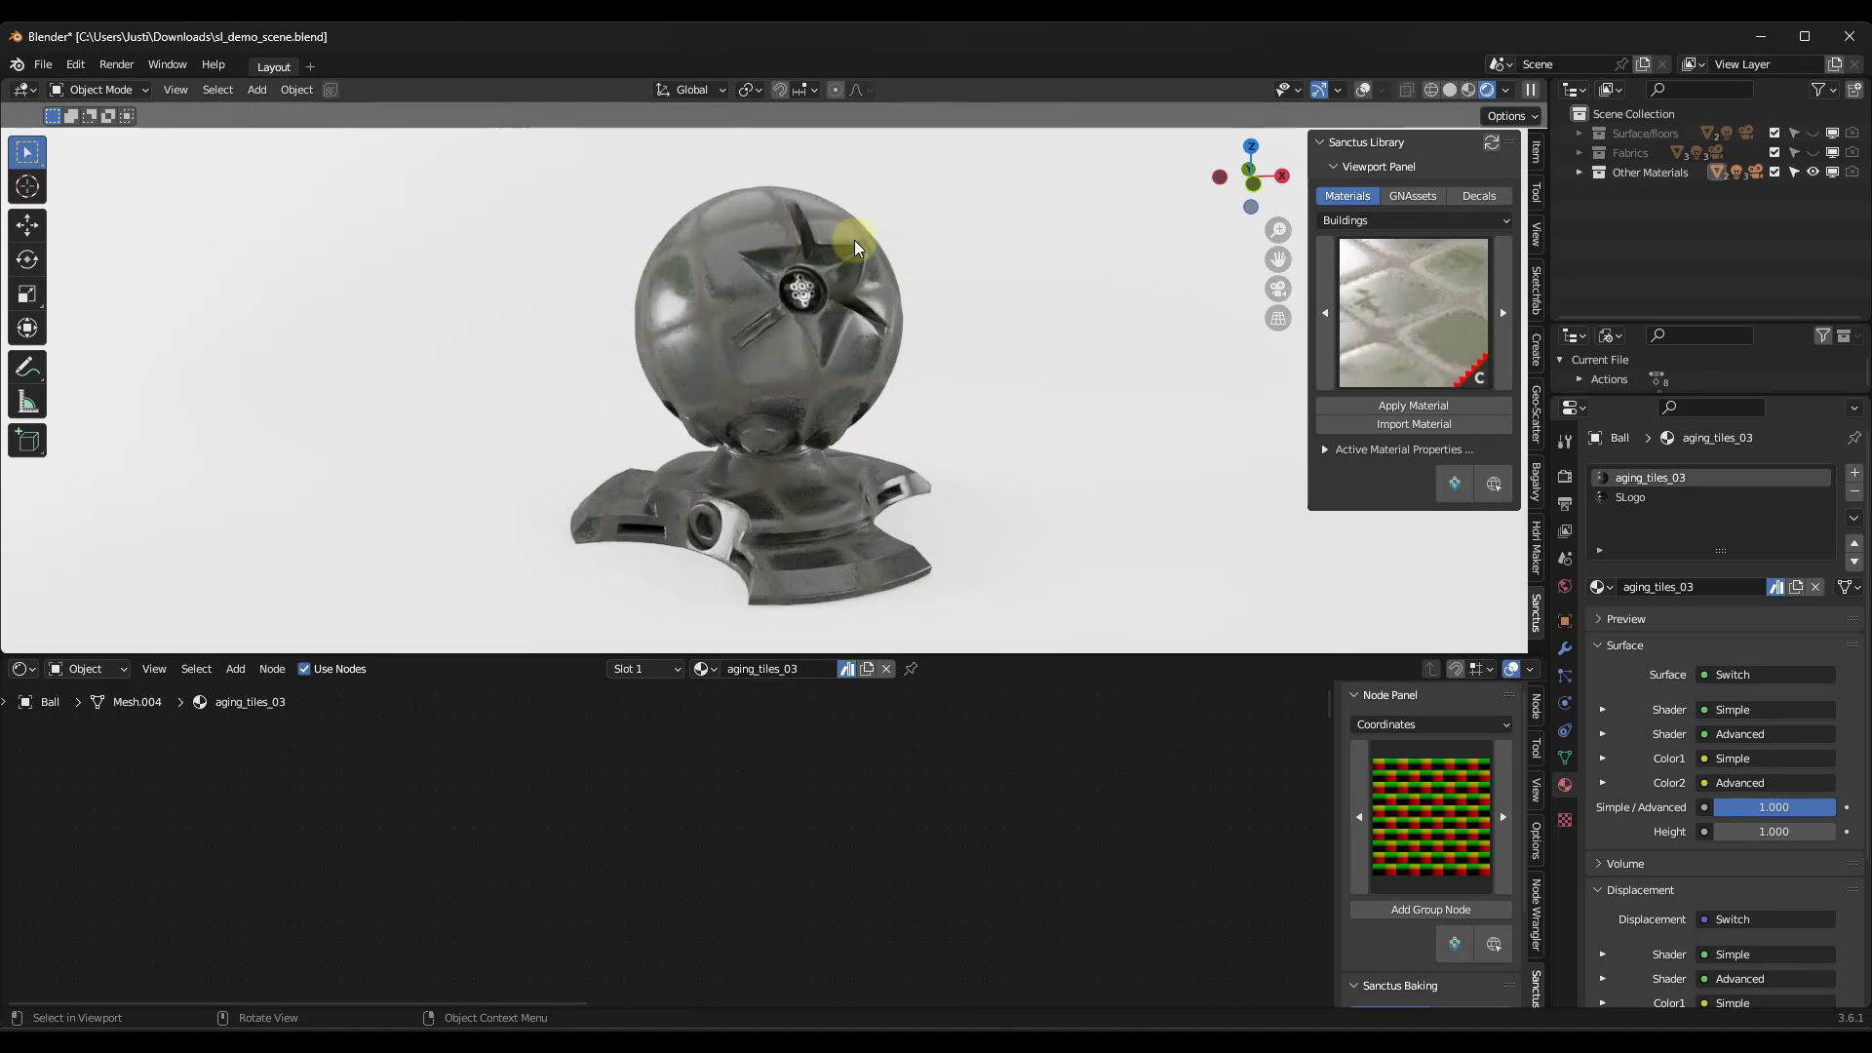
Step: Apply the Anti Slip 01 material from Buildings to the ball and inspect its surface
{"action": "left_click", "coordinate": [1406, 314]}
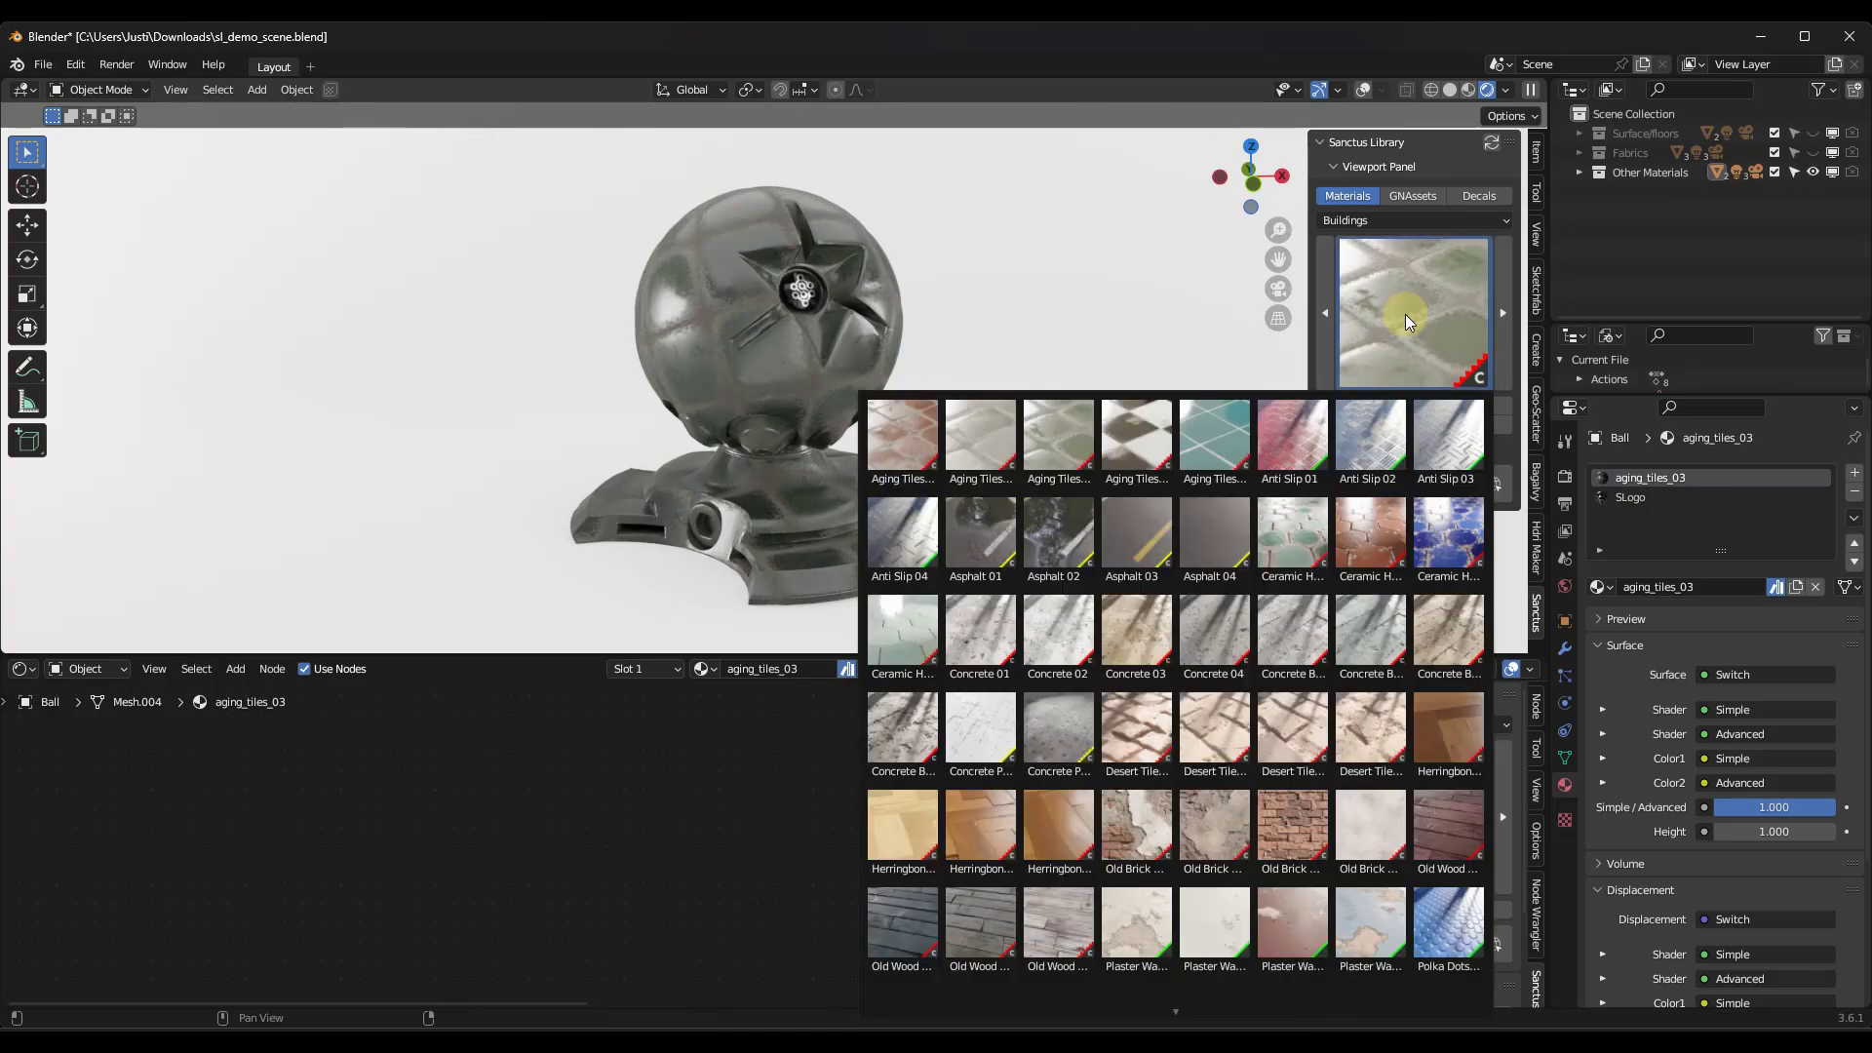
{"action": "left_click", "coordinate": [1303, 437]}
{"action": "left_click", "coordinate": [1407, 408]}
{"action": "mouse_move", "coordinate": [767, 314]}
{"action": "middle_mouse_down"}
{"action": "mouse_move", "coordinate": [832, 310]}
{"action": "mouse_move", "coordinate": [740, 307]}
{"action": "mouse_move", "coordinate": [770, 310]}
{"action": "middle_mouse_up"}
{"action": "left_click", "coordinate": [1414, 314]}
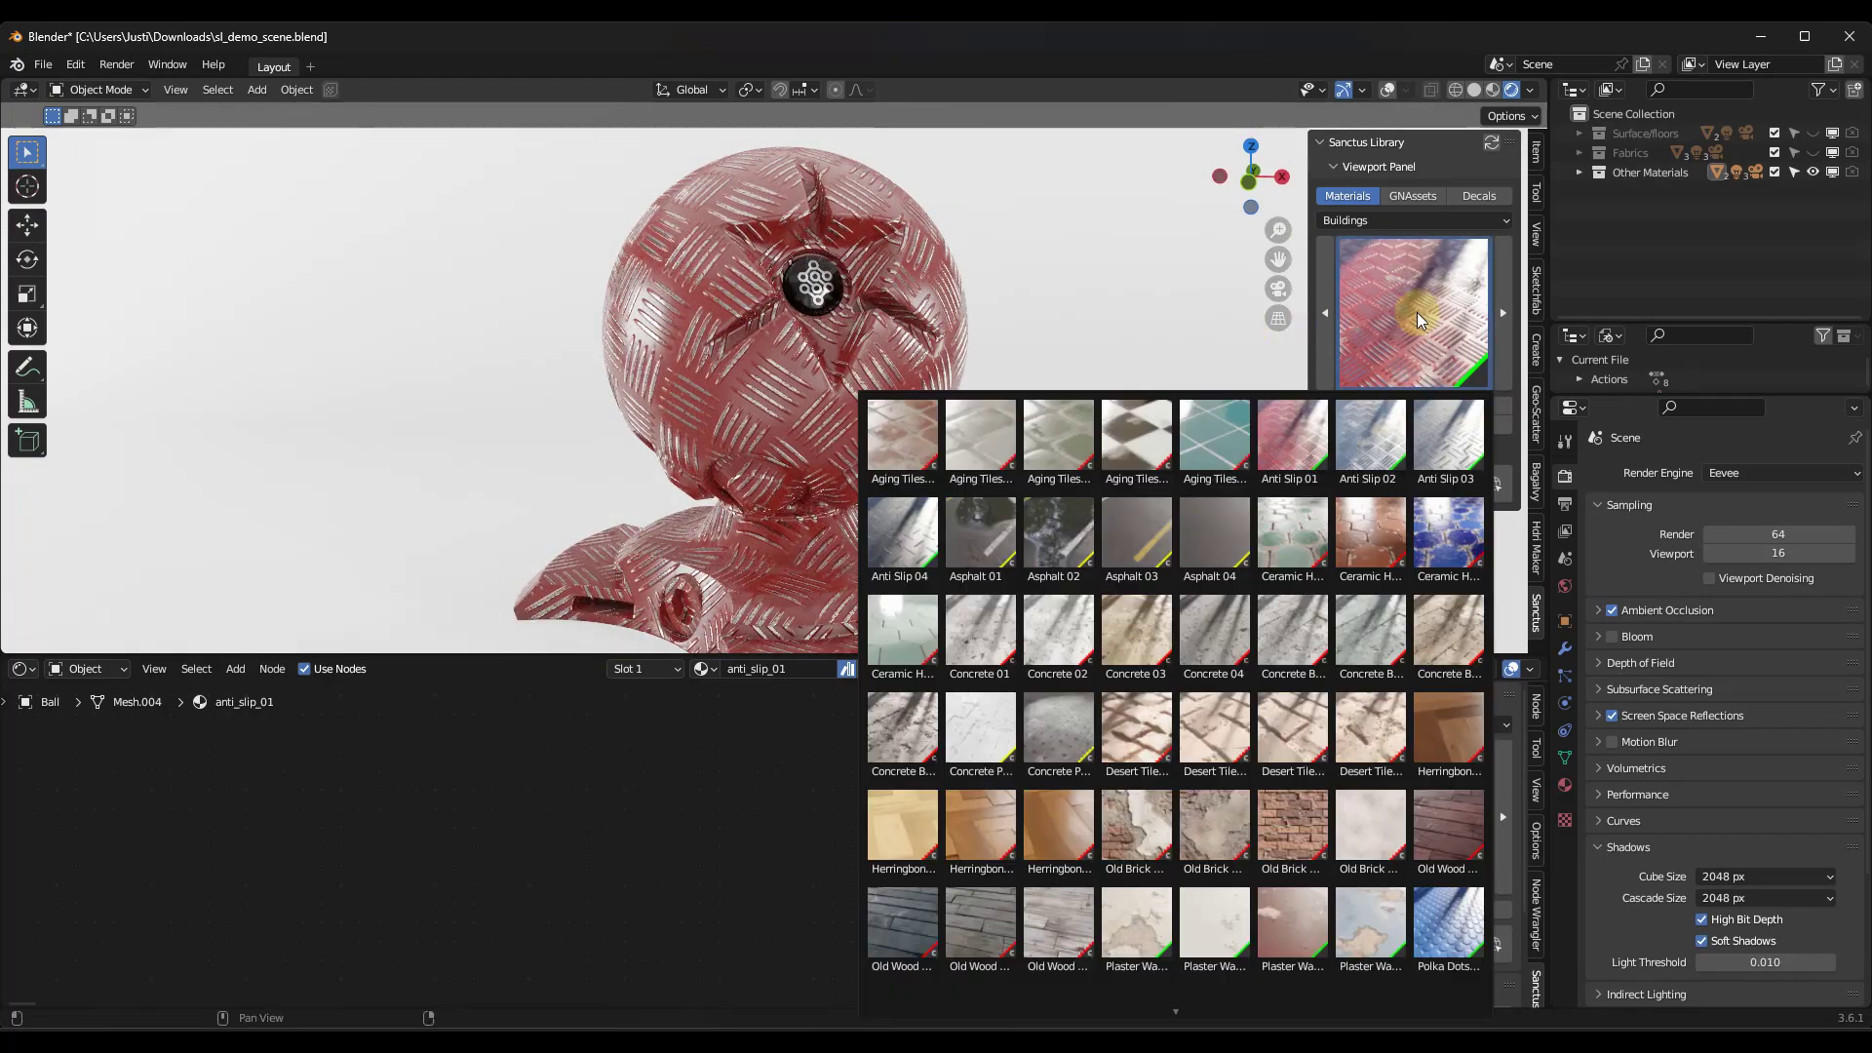
{"action": "middle_click_drag", "start_coordinate": [856, 363], "coordinate": [792, 376]}
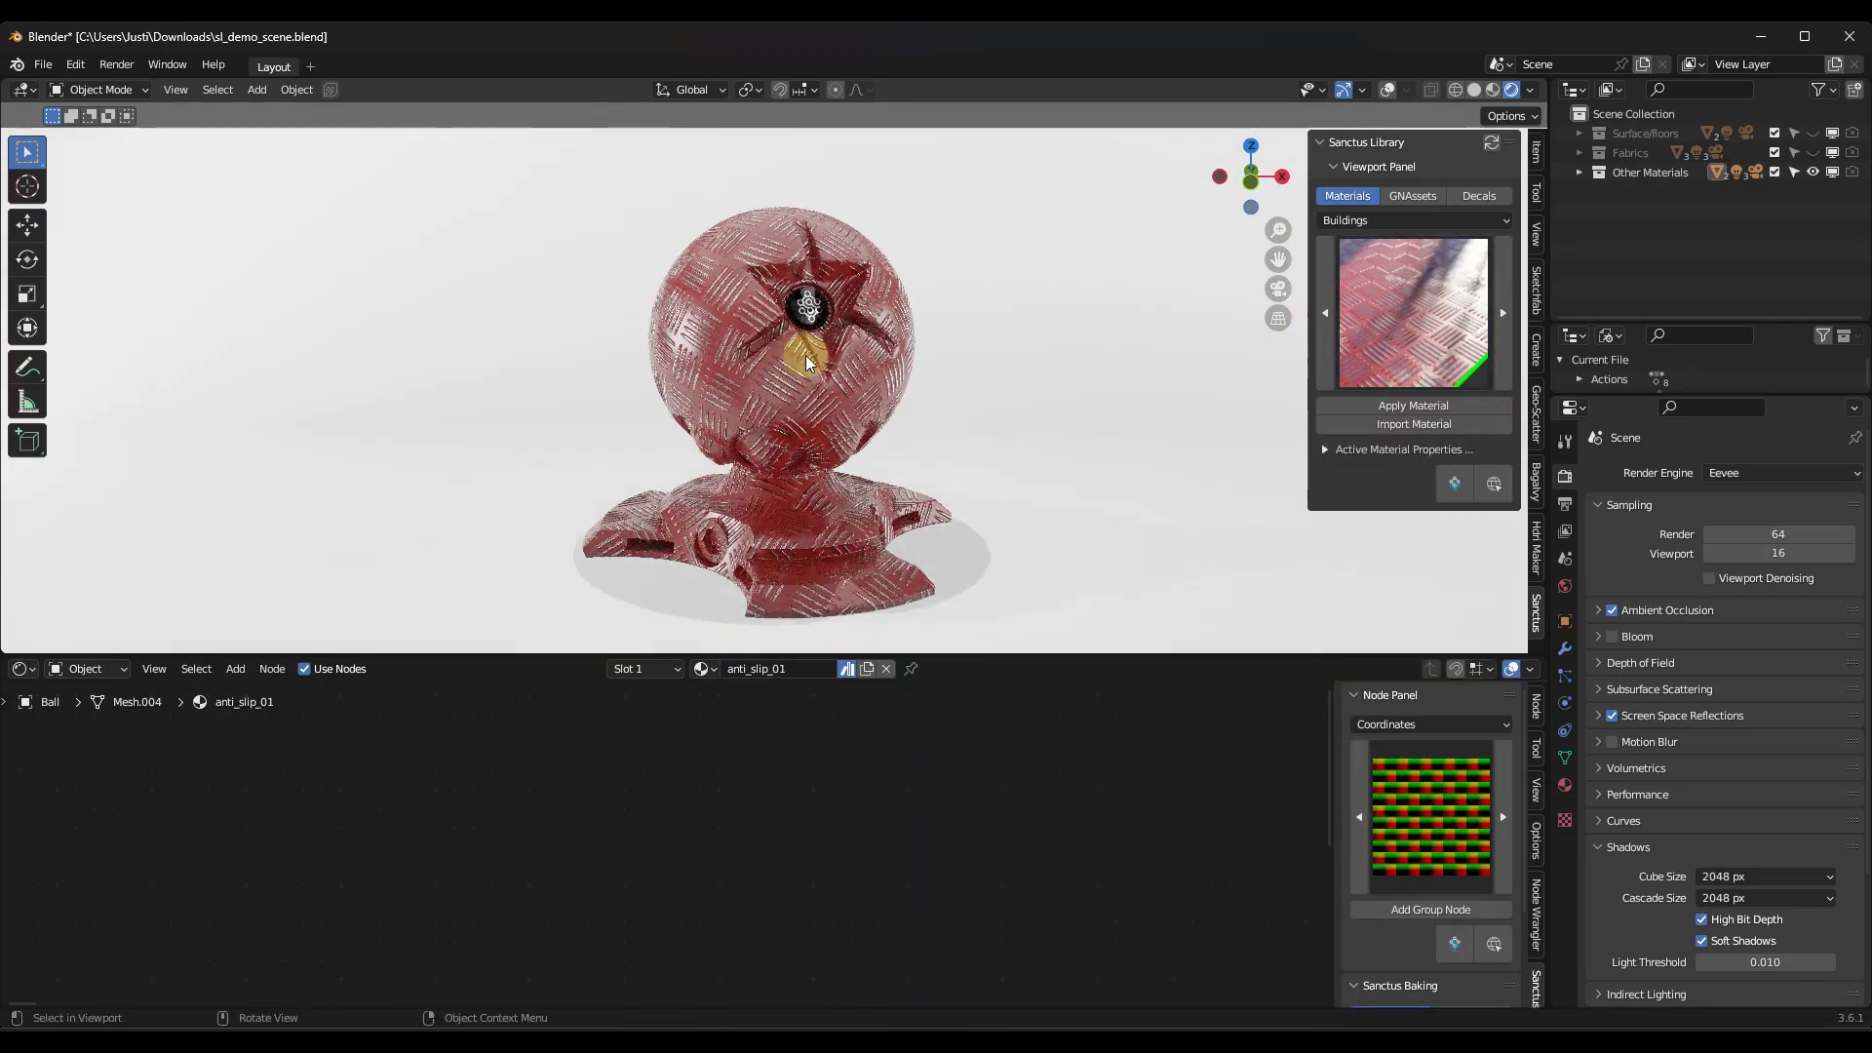
Step: Switch the material category to Emission, look through its materials, and choose the Led Hue preview
{"action": "left_click", "coordinate": [1359, 226]}
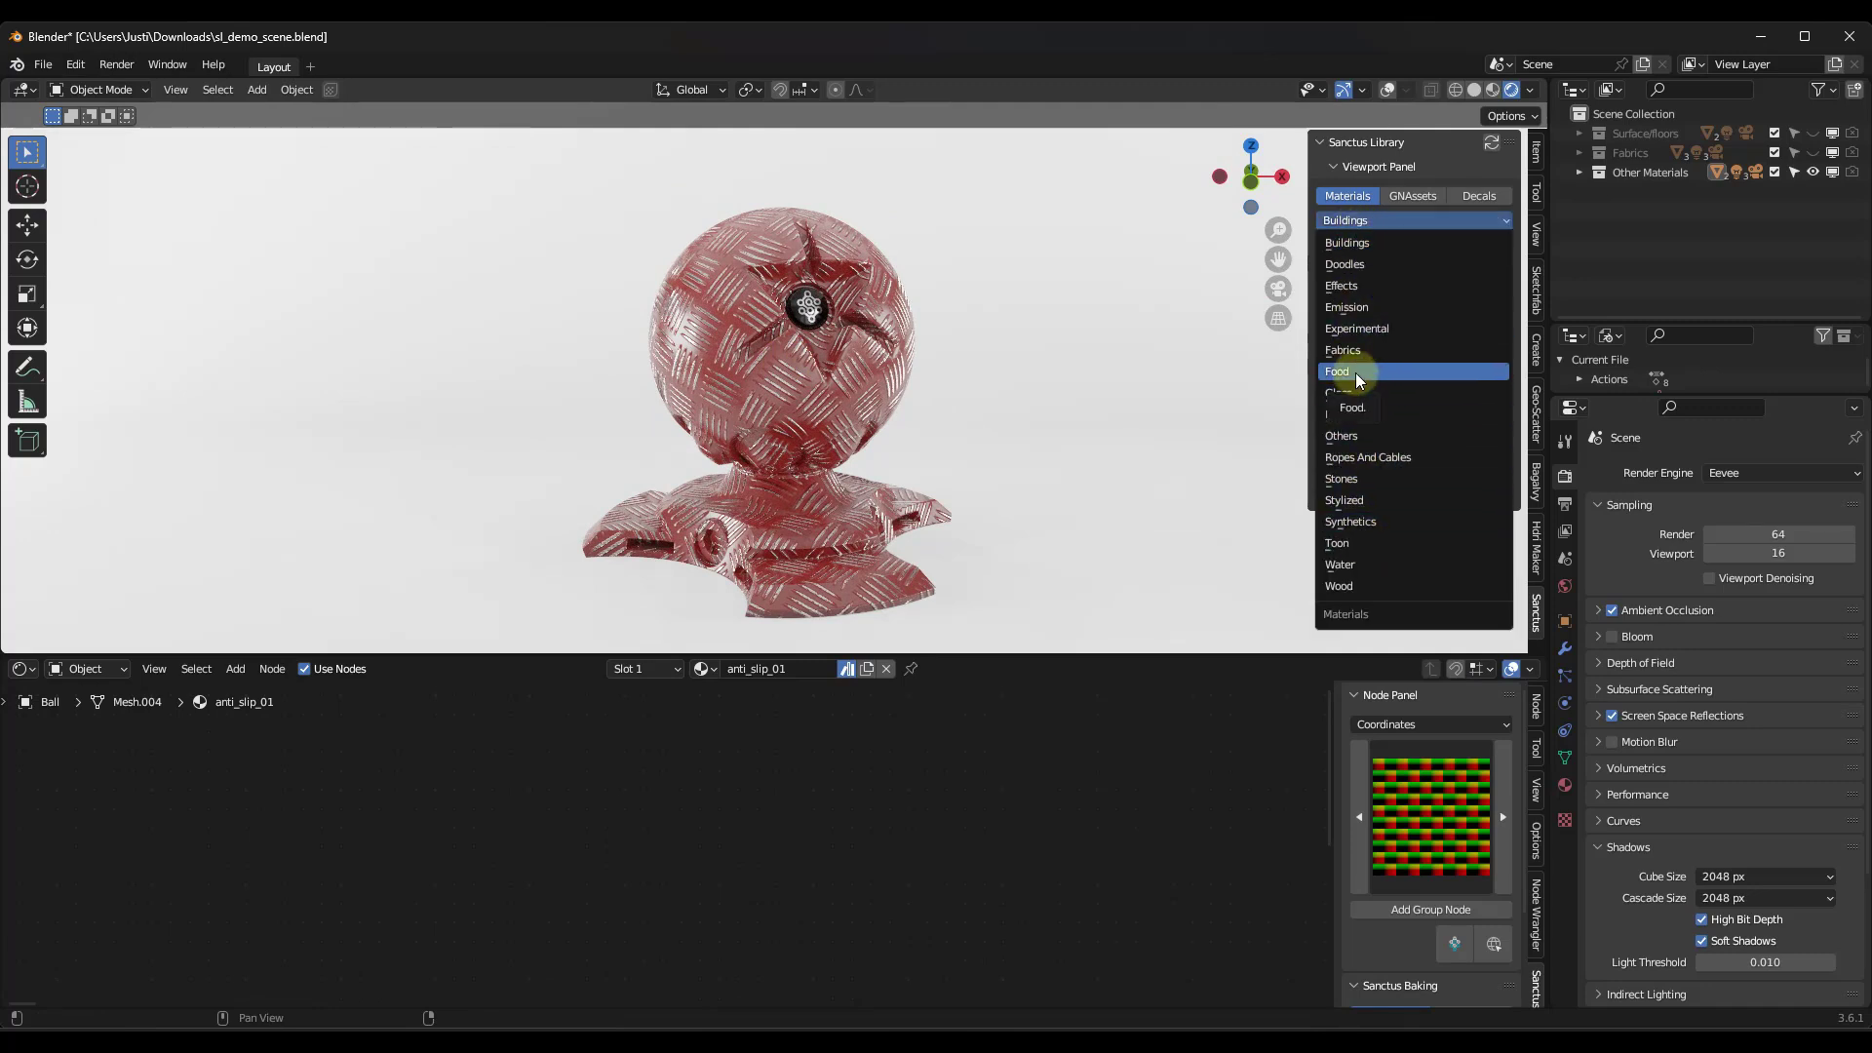
{"action": "left_click", "coordinate": [1348, 307]}
{"action": "left_click", "coordinate": [1380, 313]}
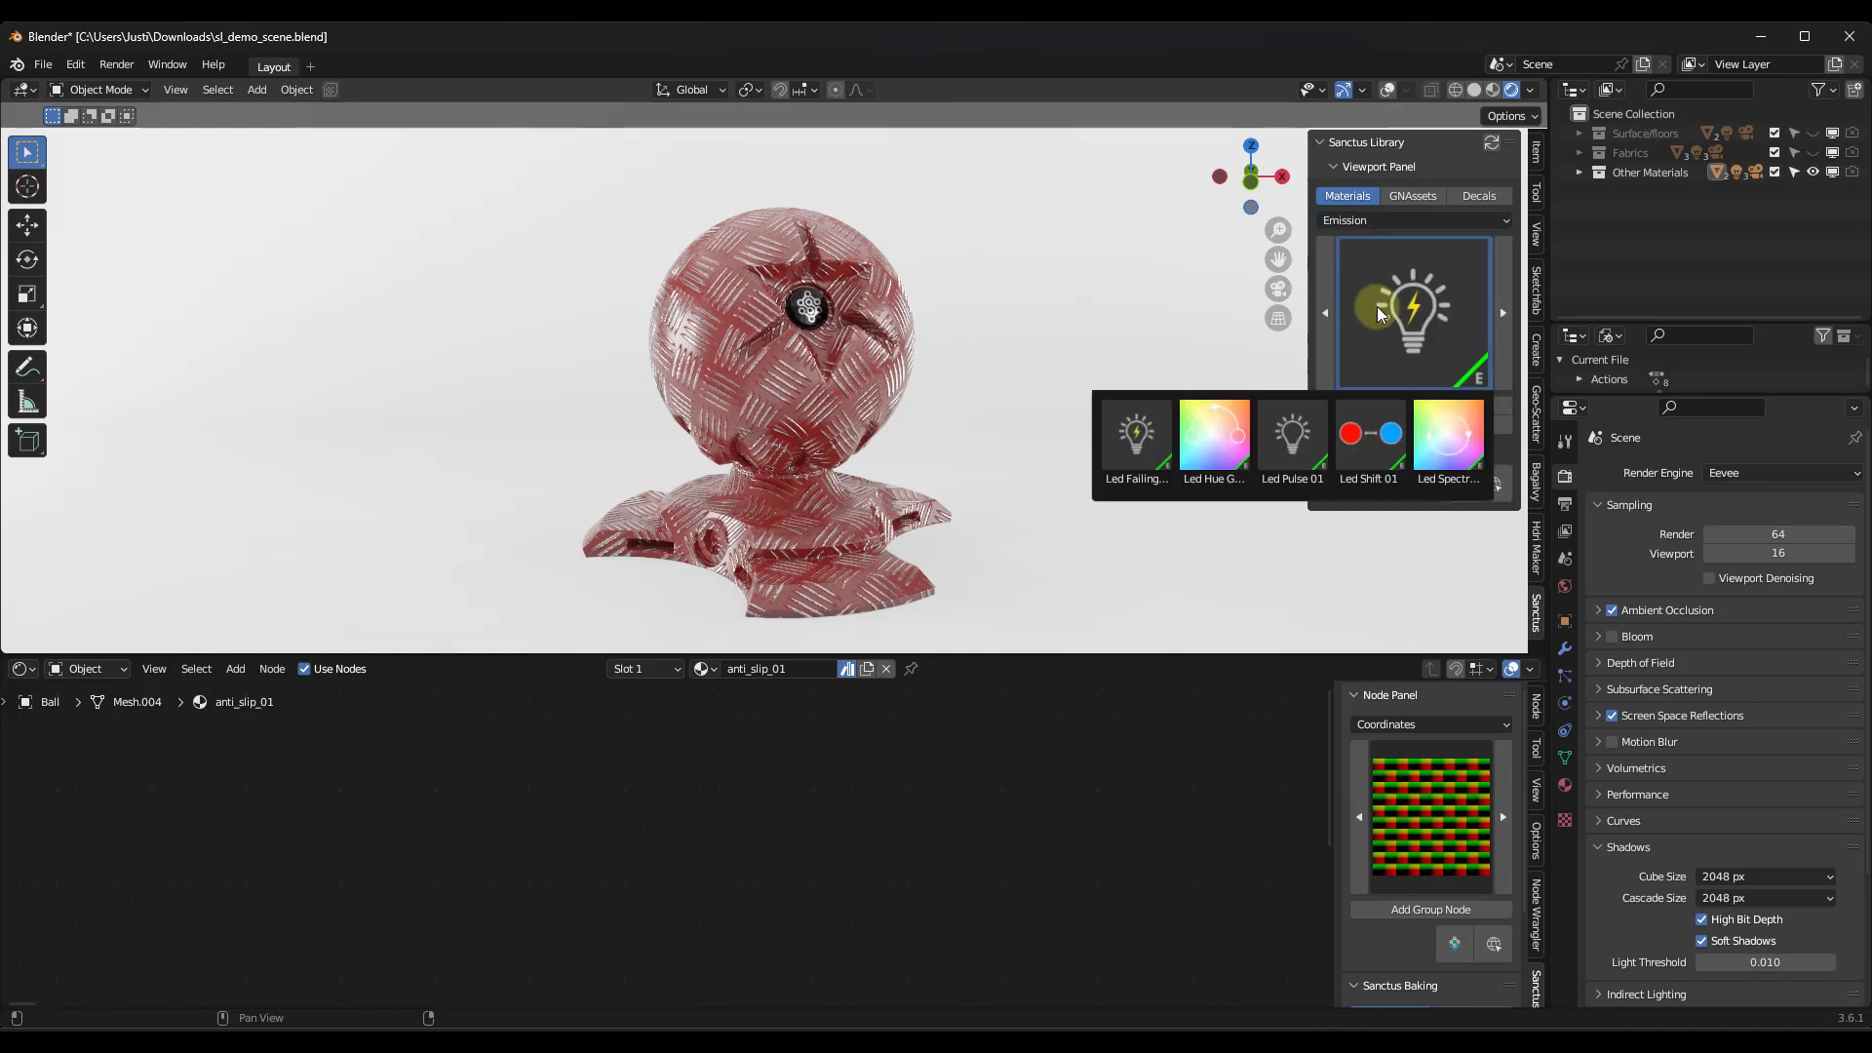
{"action": "left_click", "coordinate": [1377, 320]}
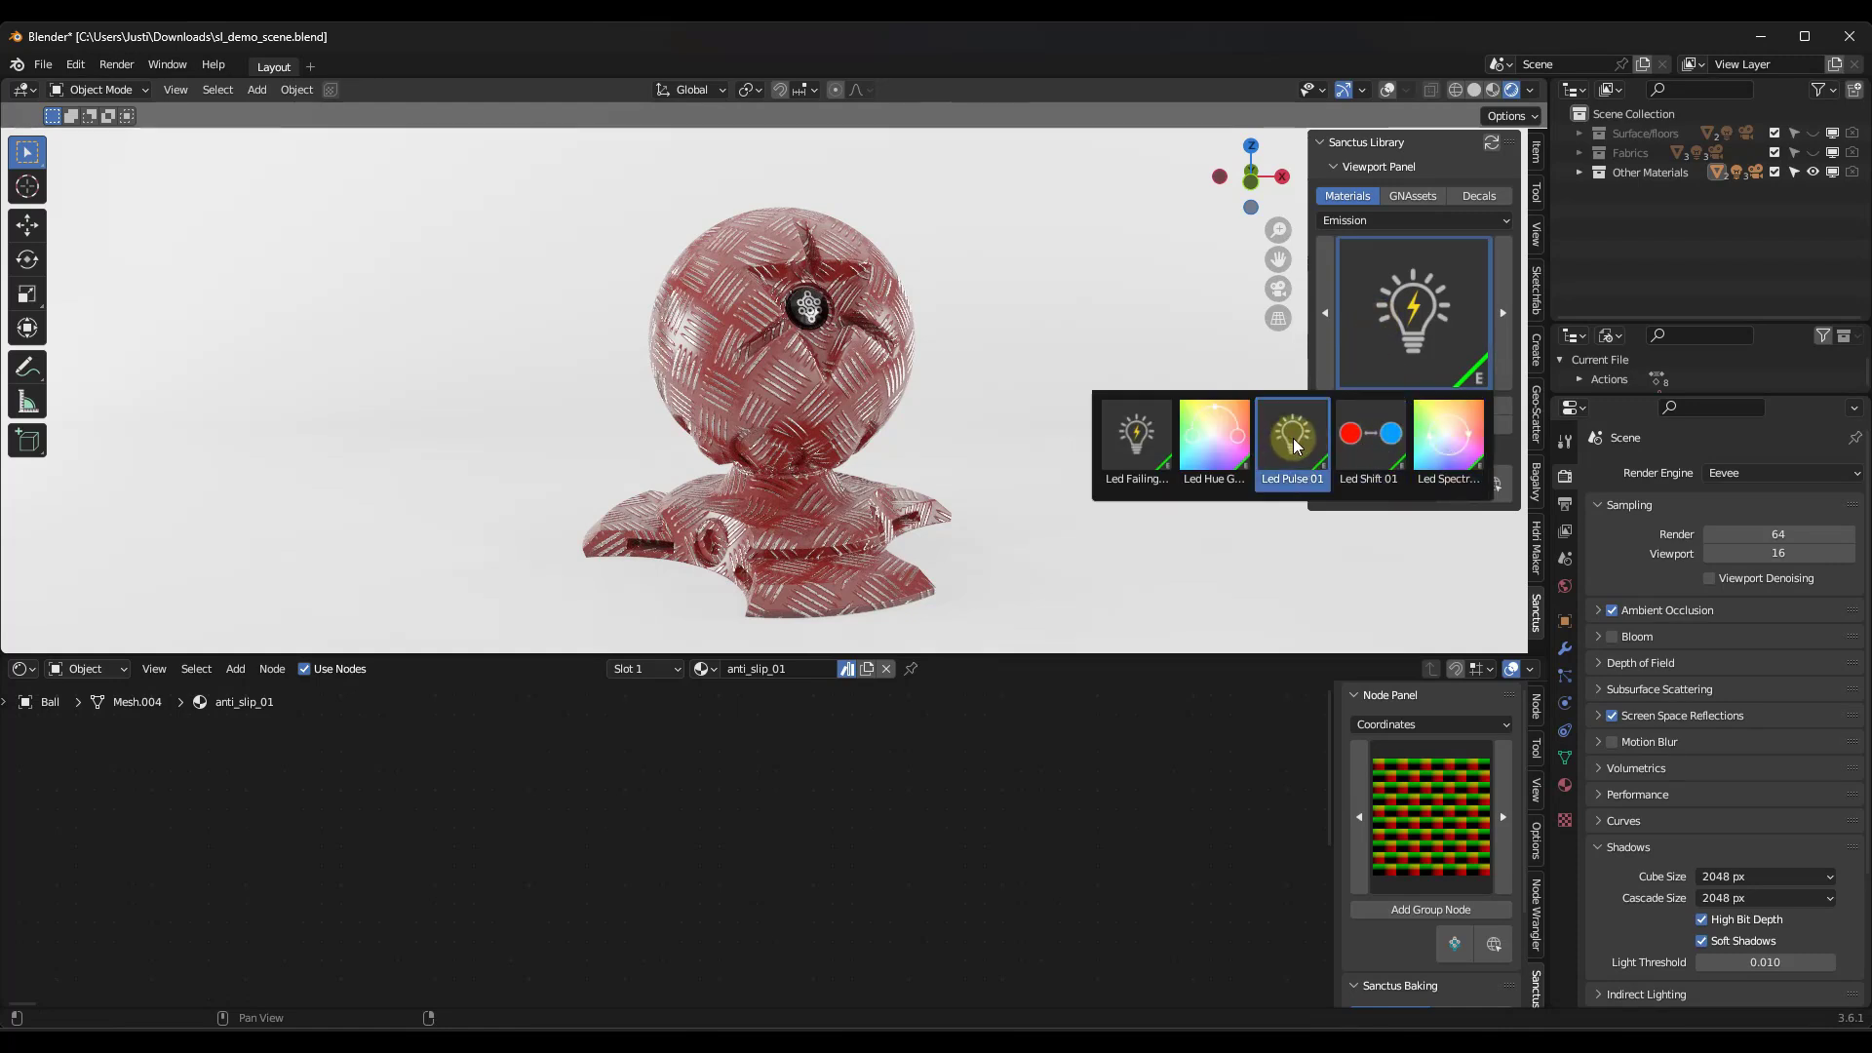
{"action": "left_click", "coordinate": [1215, 436]}
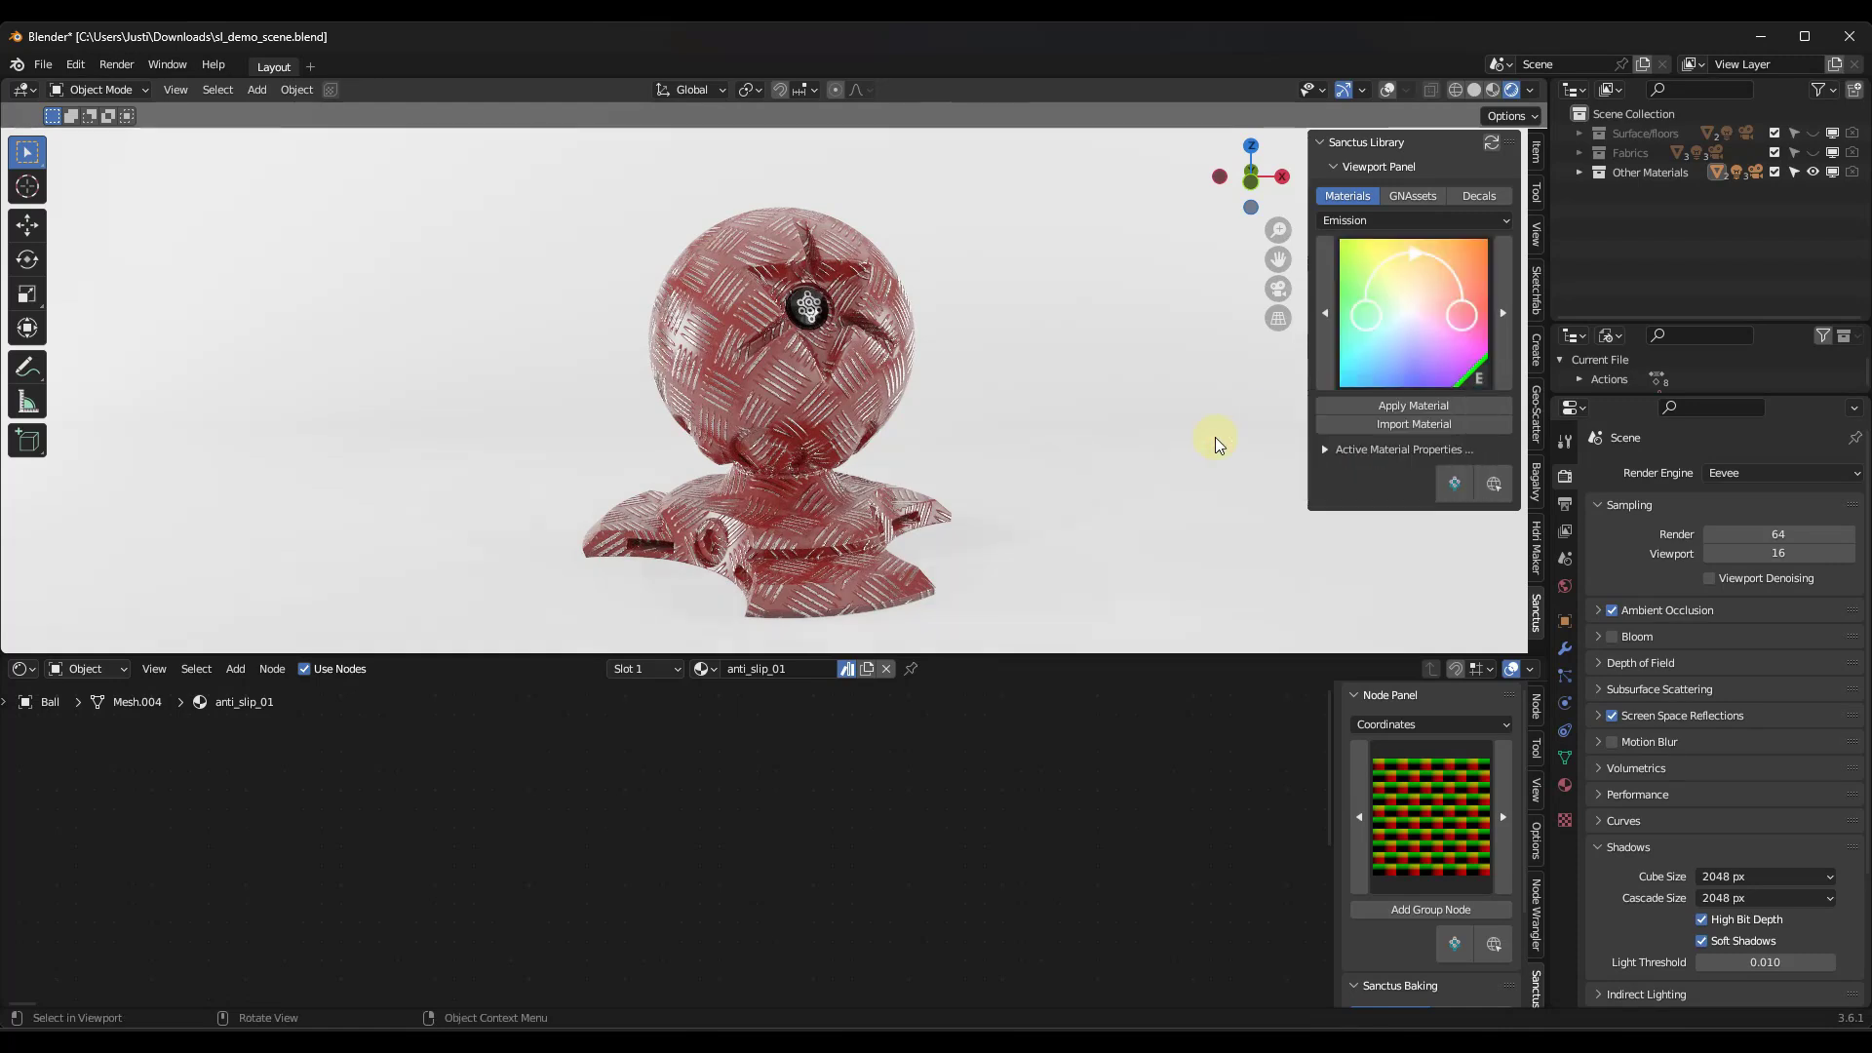
Step: Return to the Buildings materials, apply Polka Dots 03 to the ball, and inspect its surface up close
{"action": "left_click", "coordinate": [1383, 222]}
{"action": "left_click", "coordinate": [1348, 241]}
{"action": "left_click", "coordinate": [1373, 301]}
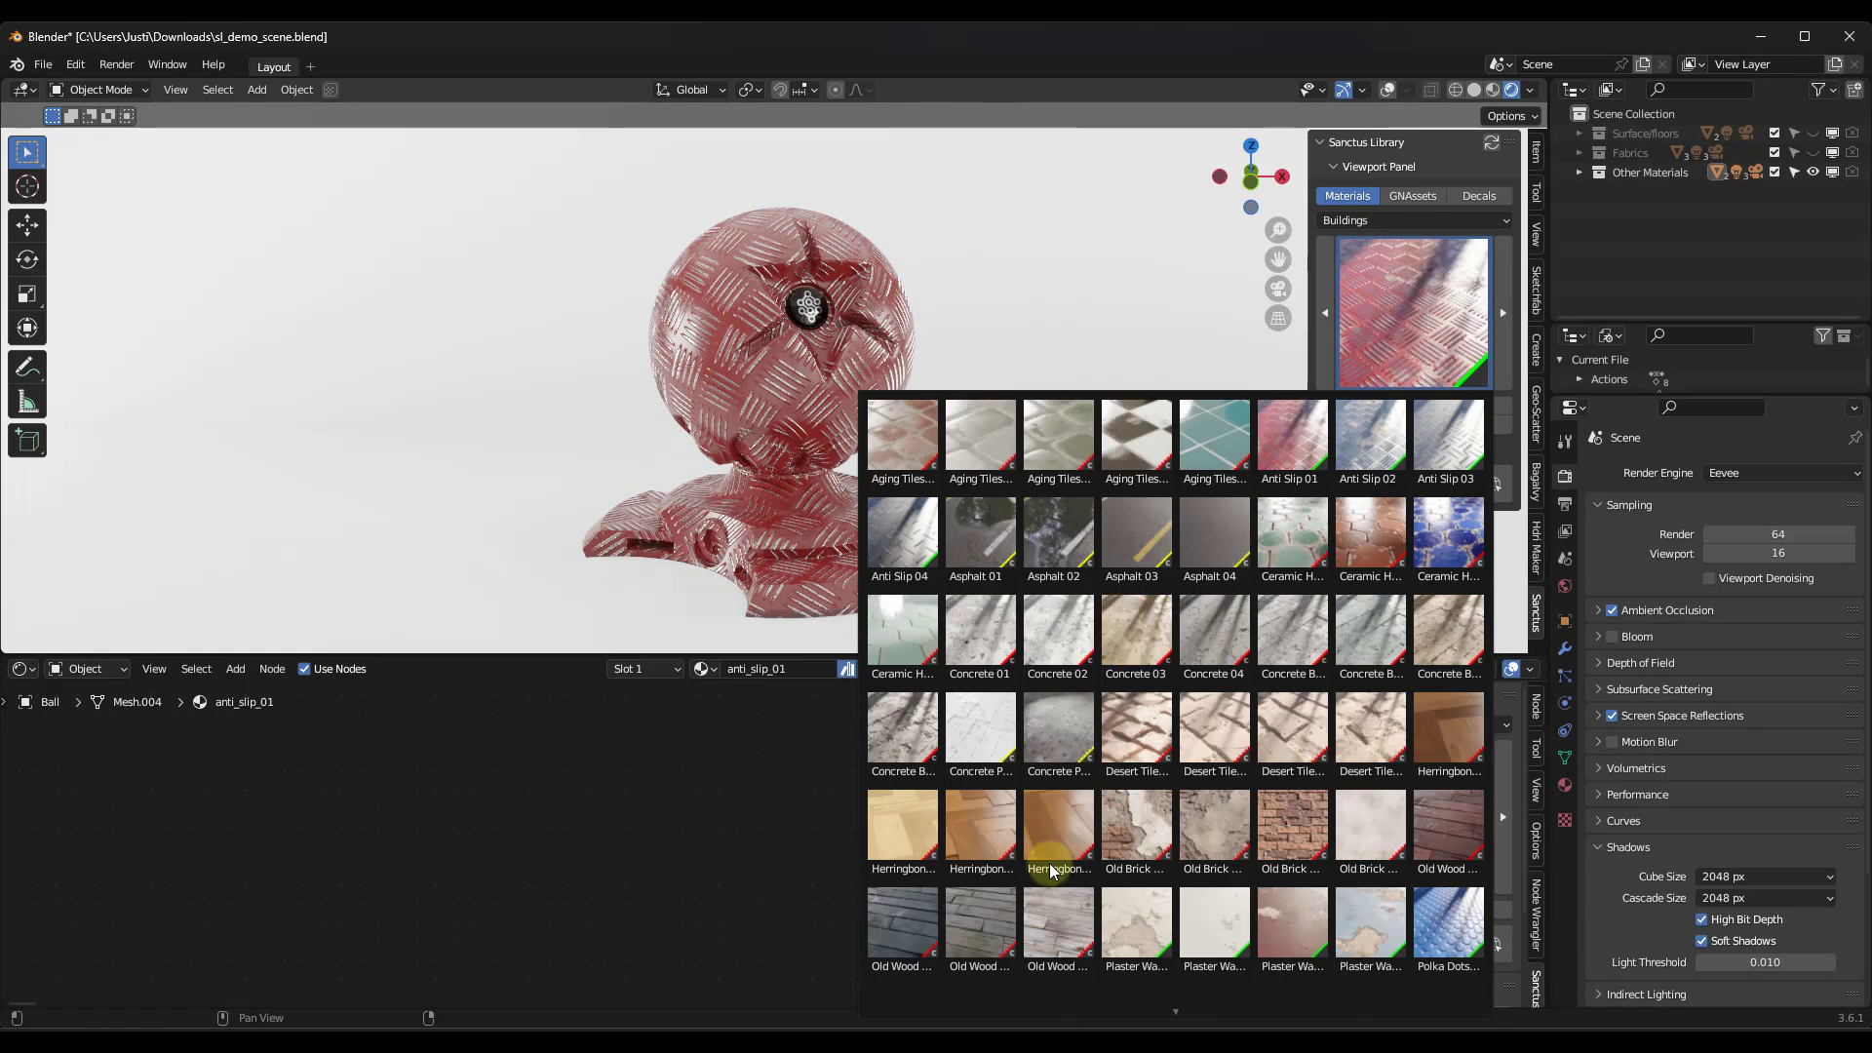
{"action": "scroll", "coordinate": [1199, 946], "scroll_direction": "down", "scroll_amount": 1}
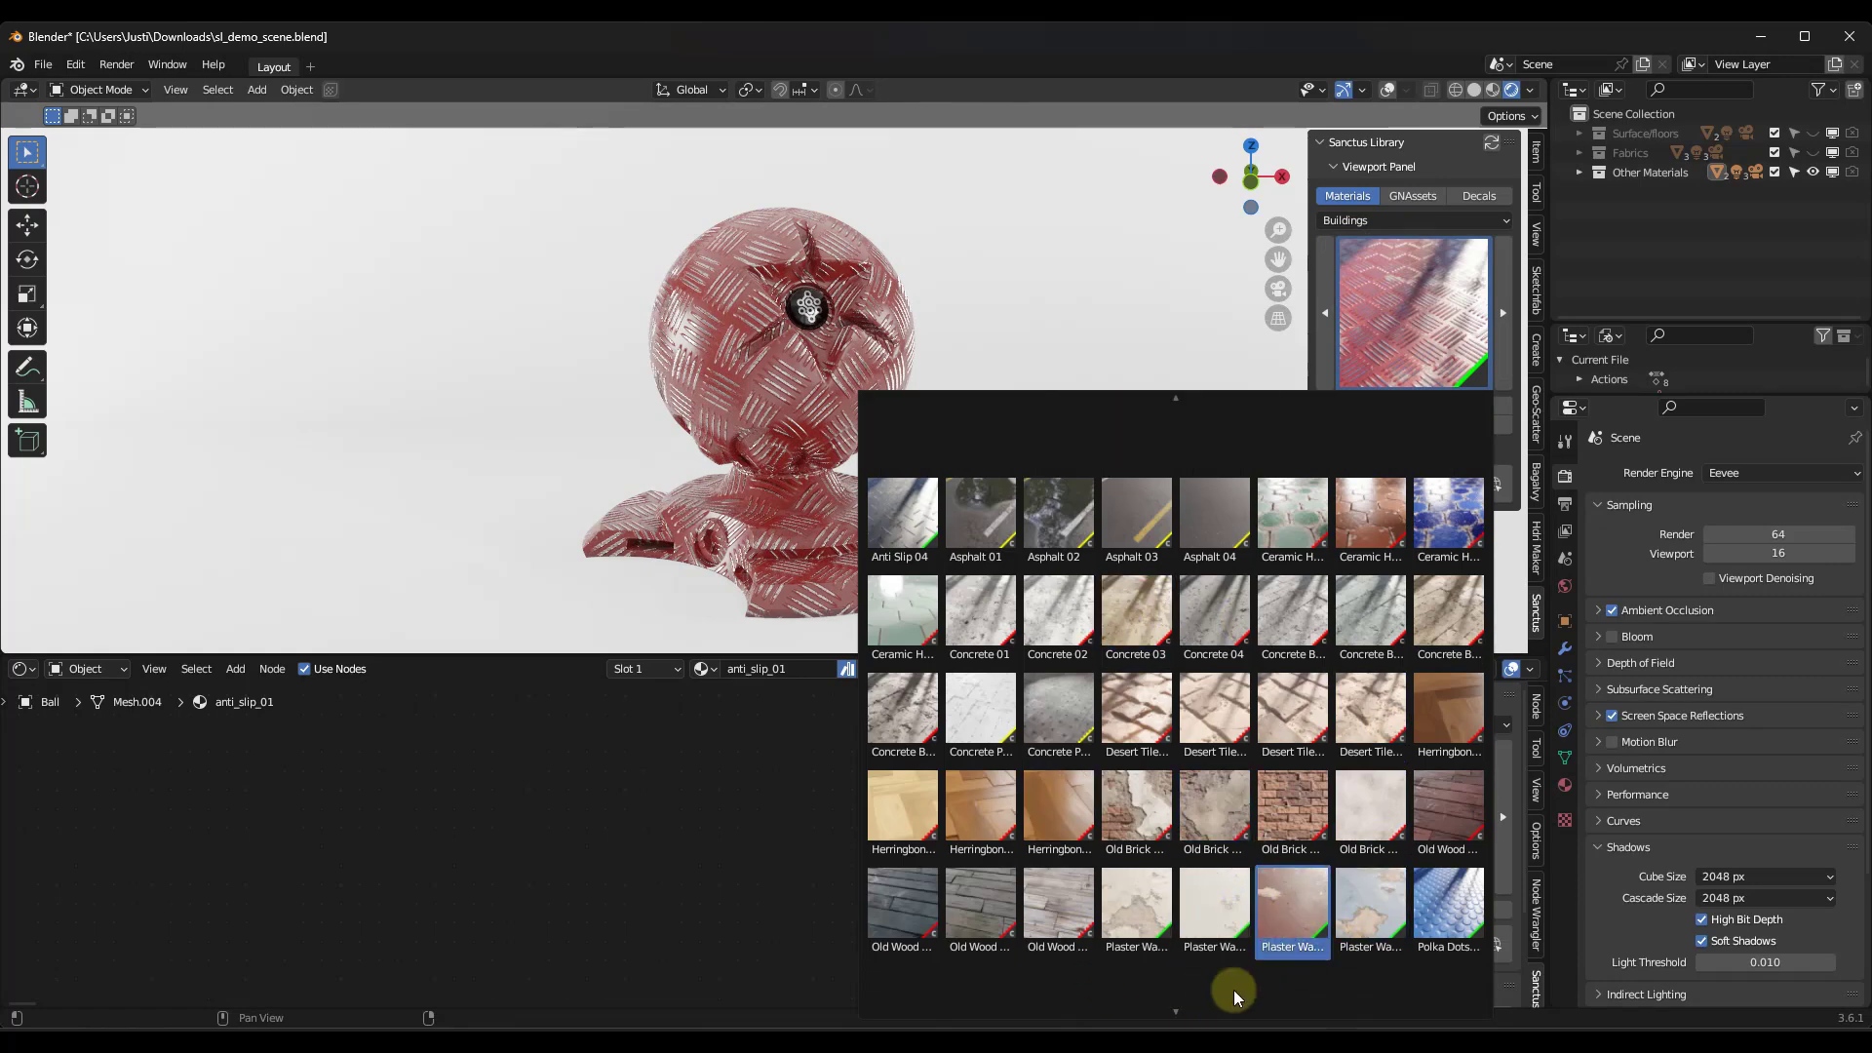
{"action": "mouse_move", "coordinate": [1179, 1009]}
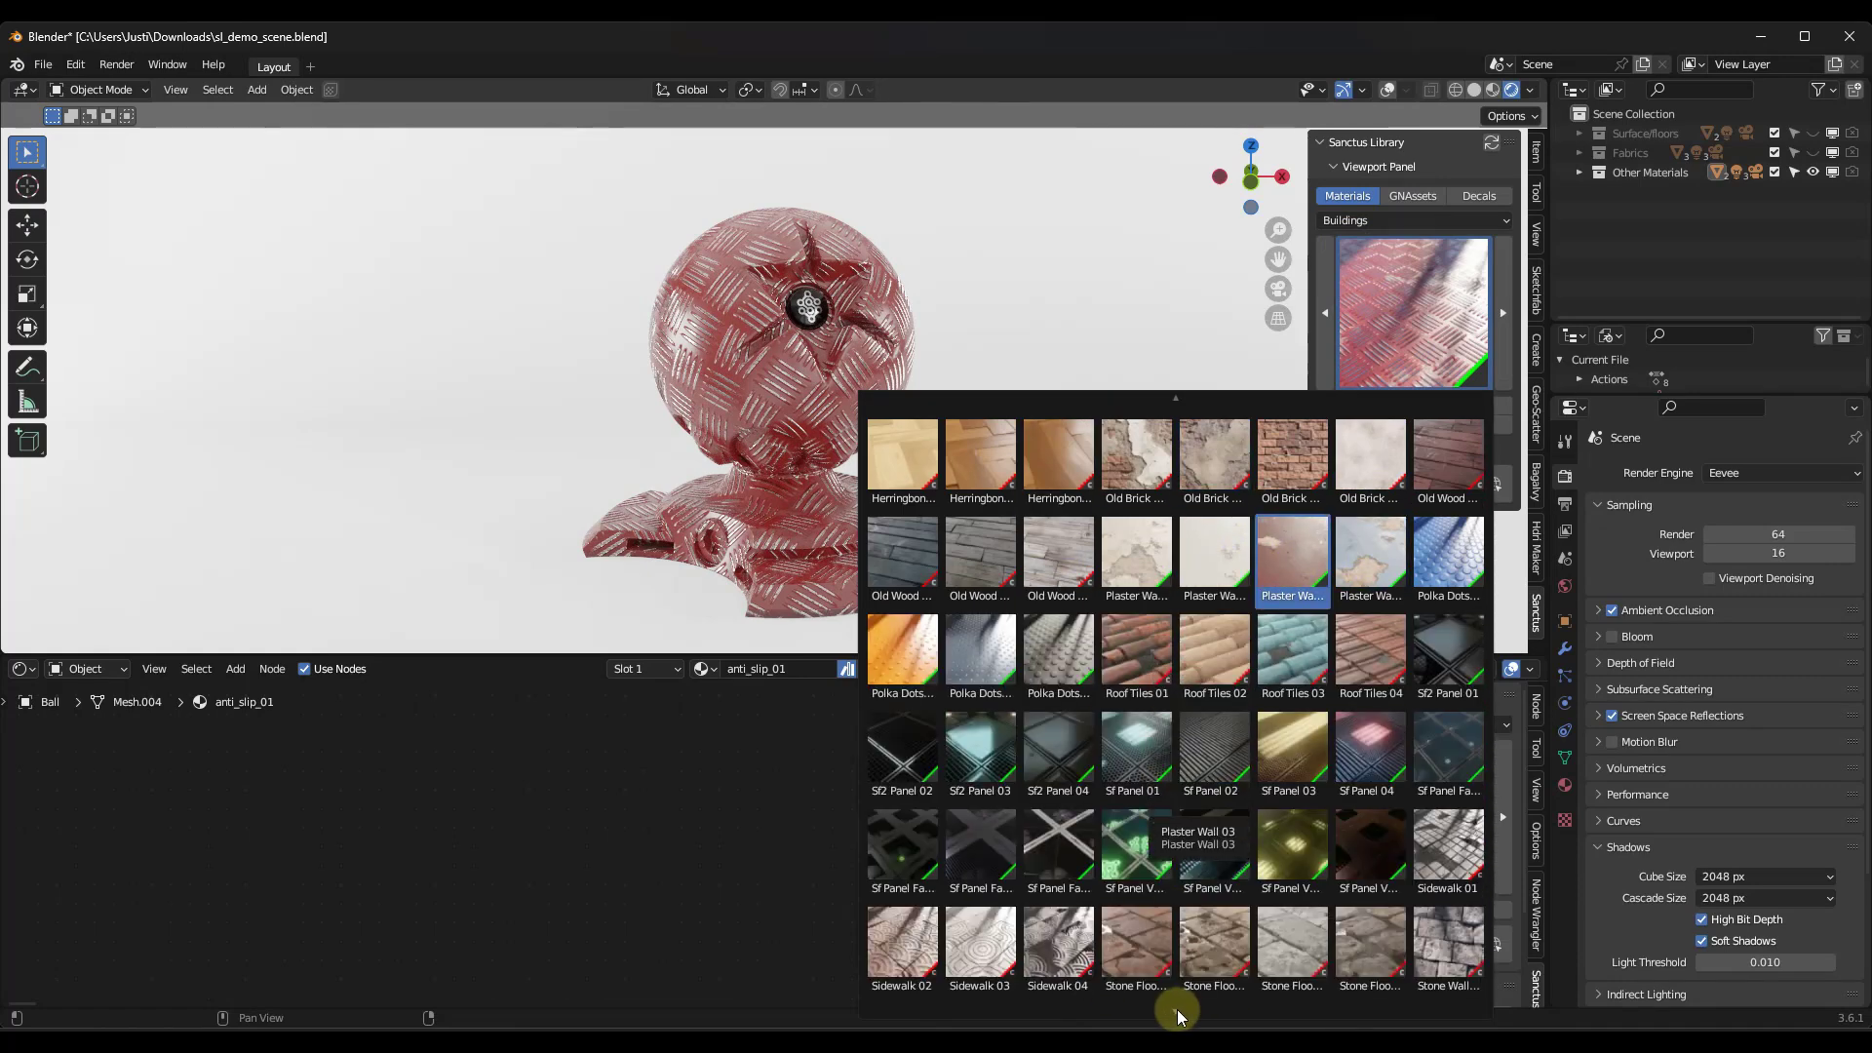
{"action": "left_click", "coordinate": [980, 590]}
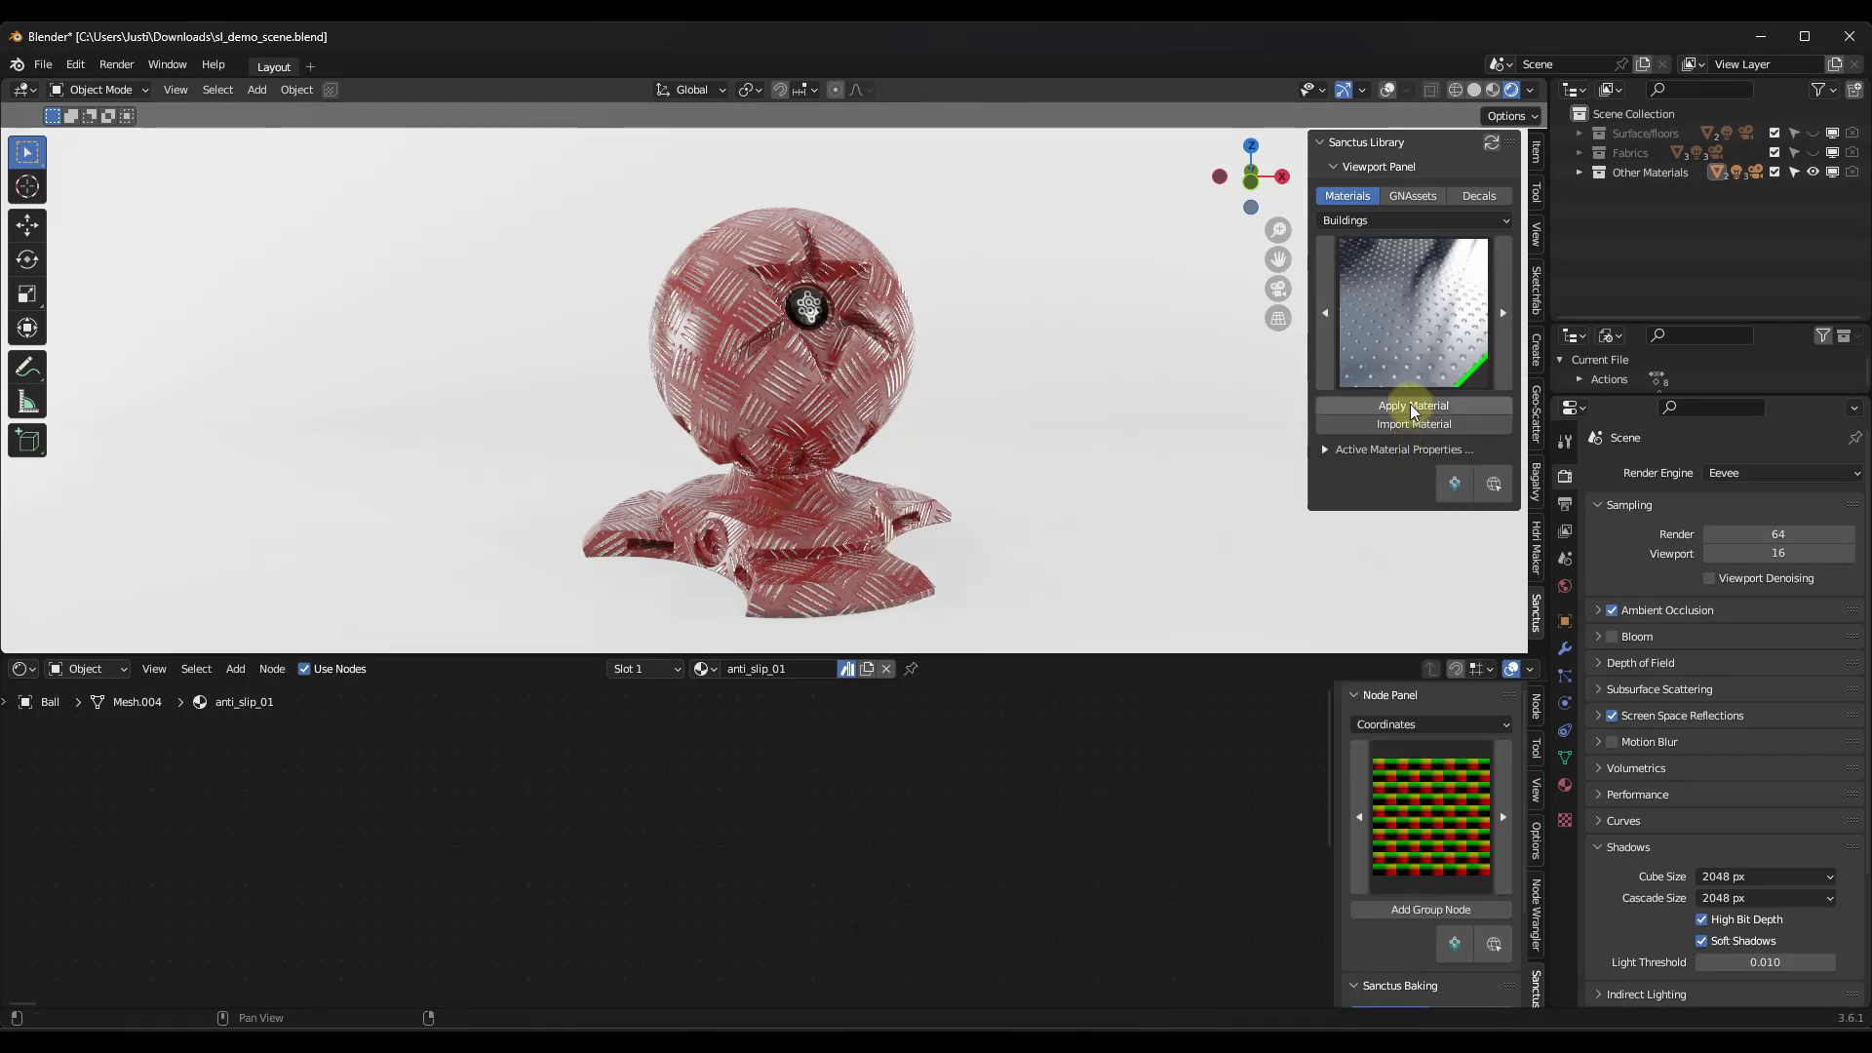
{"action": "left_click", "coordinate": [1410, 404]}
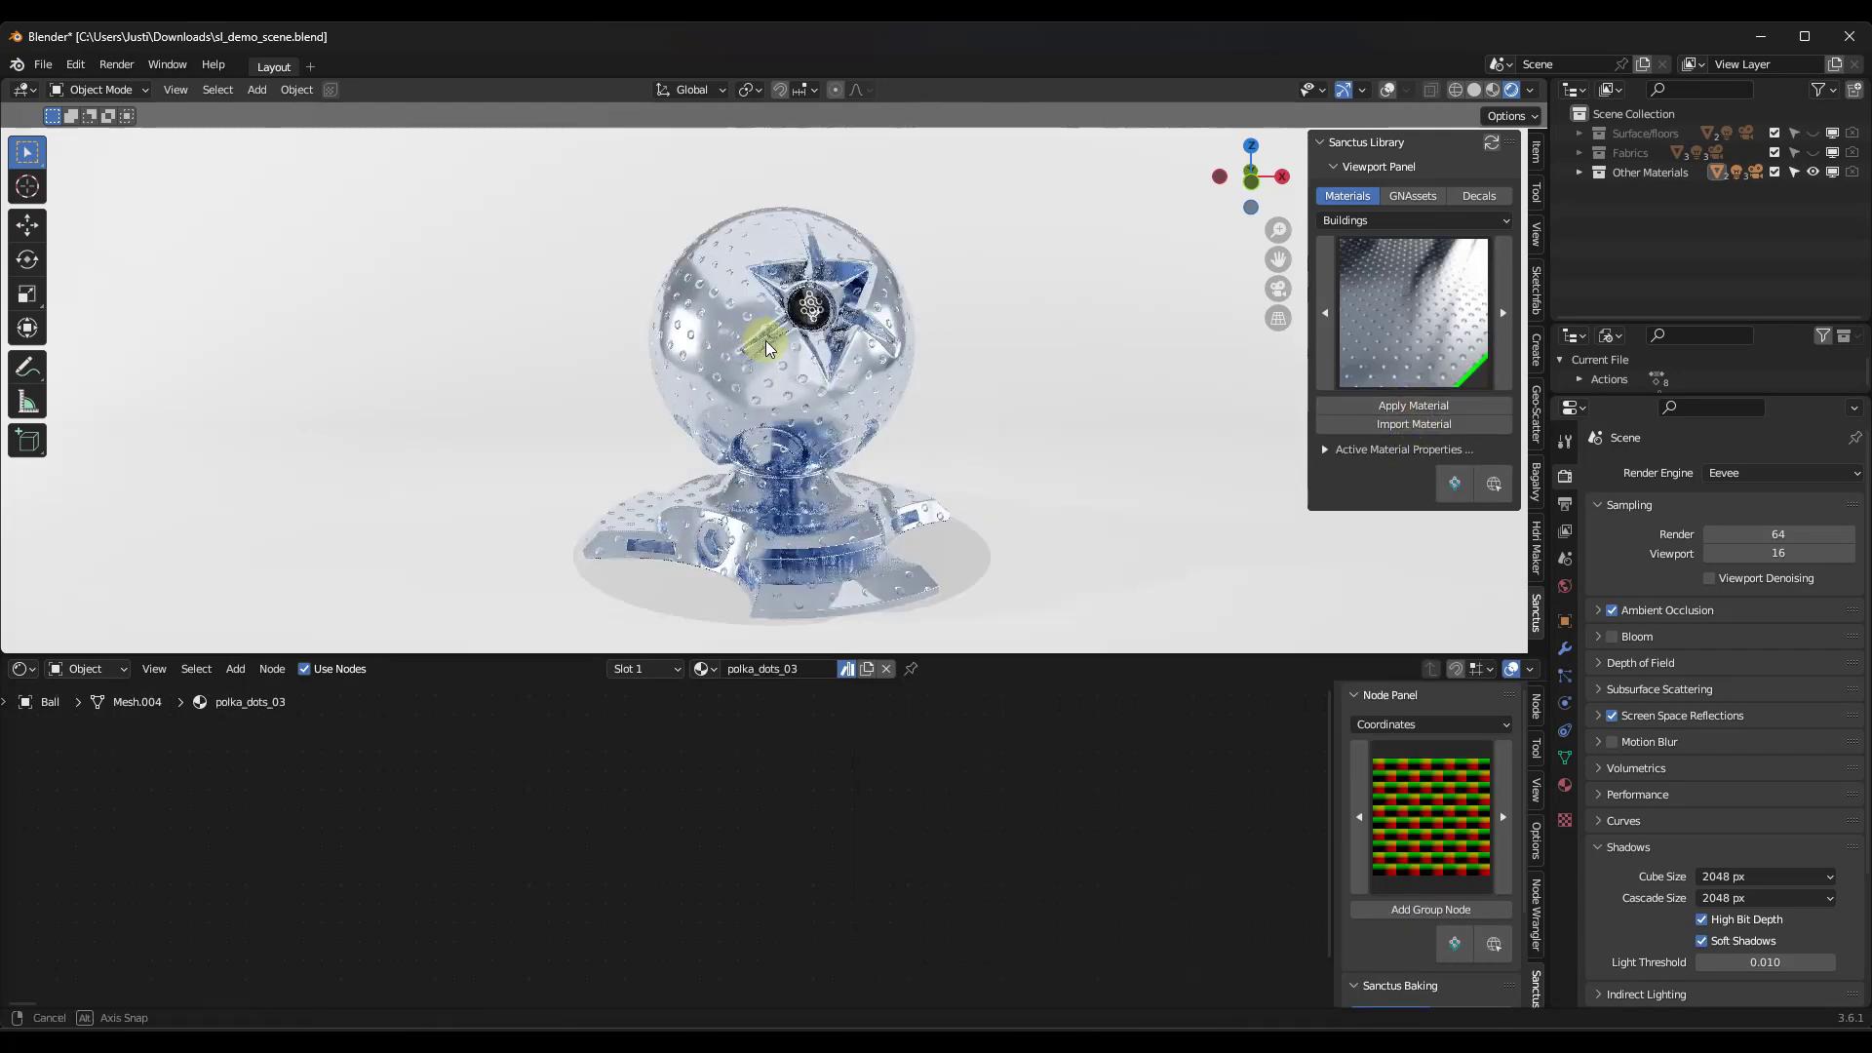
{"action": "scroll", "coordinate": [757, 334], "scroll_direction": "up", "scroll_amount": 6}
{"action": "scroll", "coordinate": [753, 332], "scroll_direction": "down", "scroll_amount": 4}
{"action": "middle_click_drag", "start_coordinate": [763, 332], "coordinate": [780, 325]}
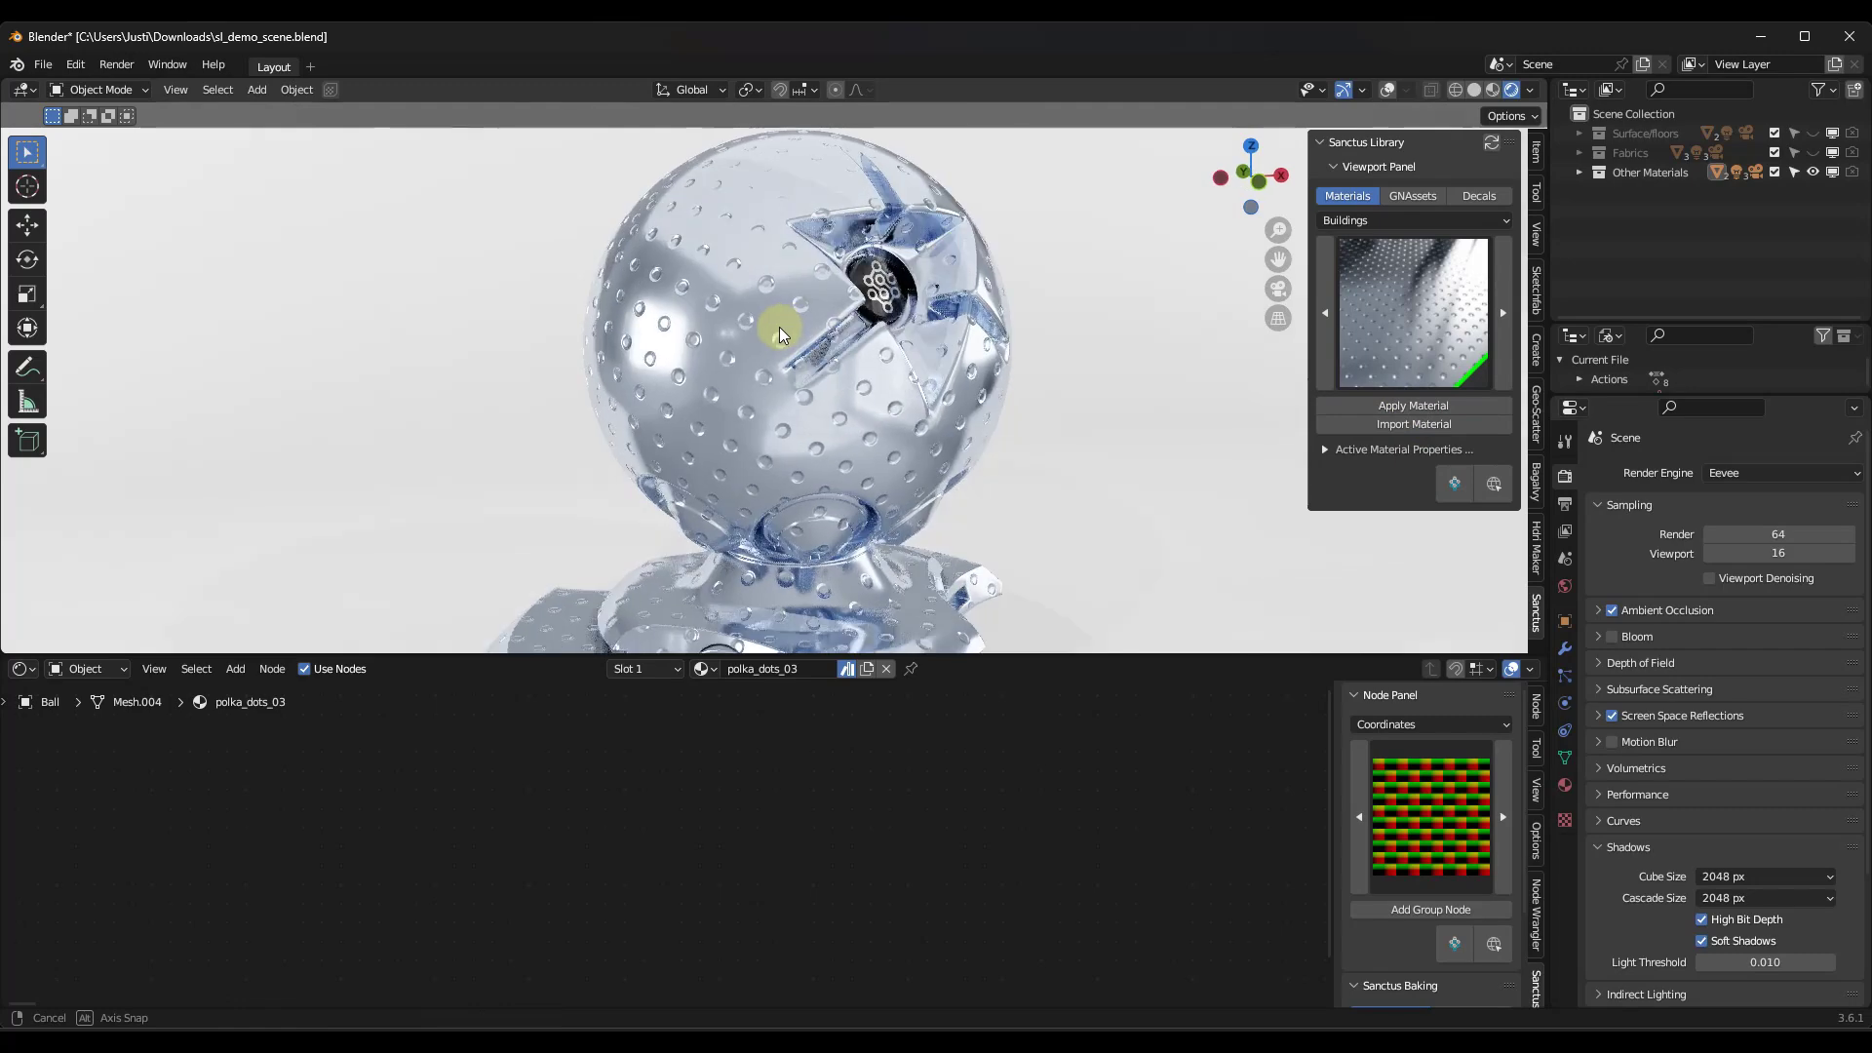
Step: Apply the Sf2 Panel 03 material from Buildings to the ball and inspect the whole model
{"action": "left_click", "coordinate": [1413, 312]}
{"action": "mouse_move", "coordinate": [1180, 1007]}
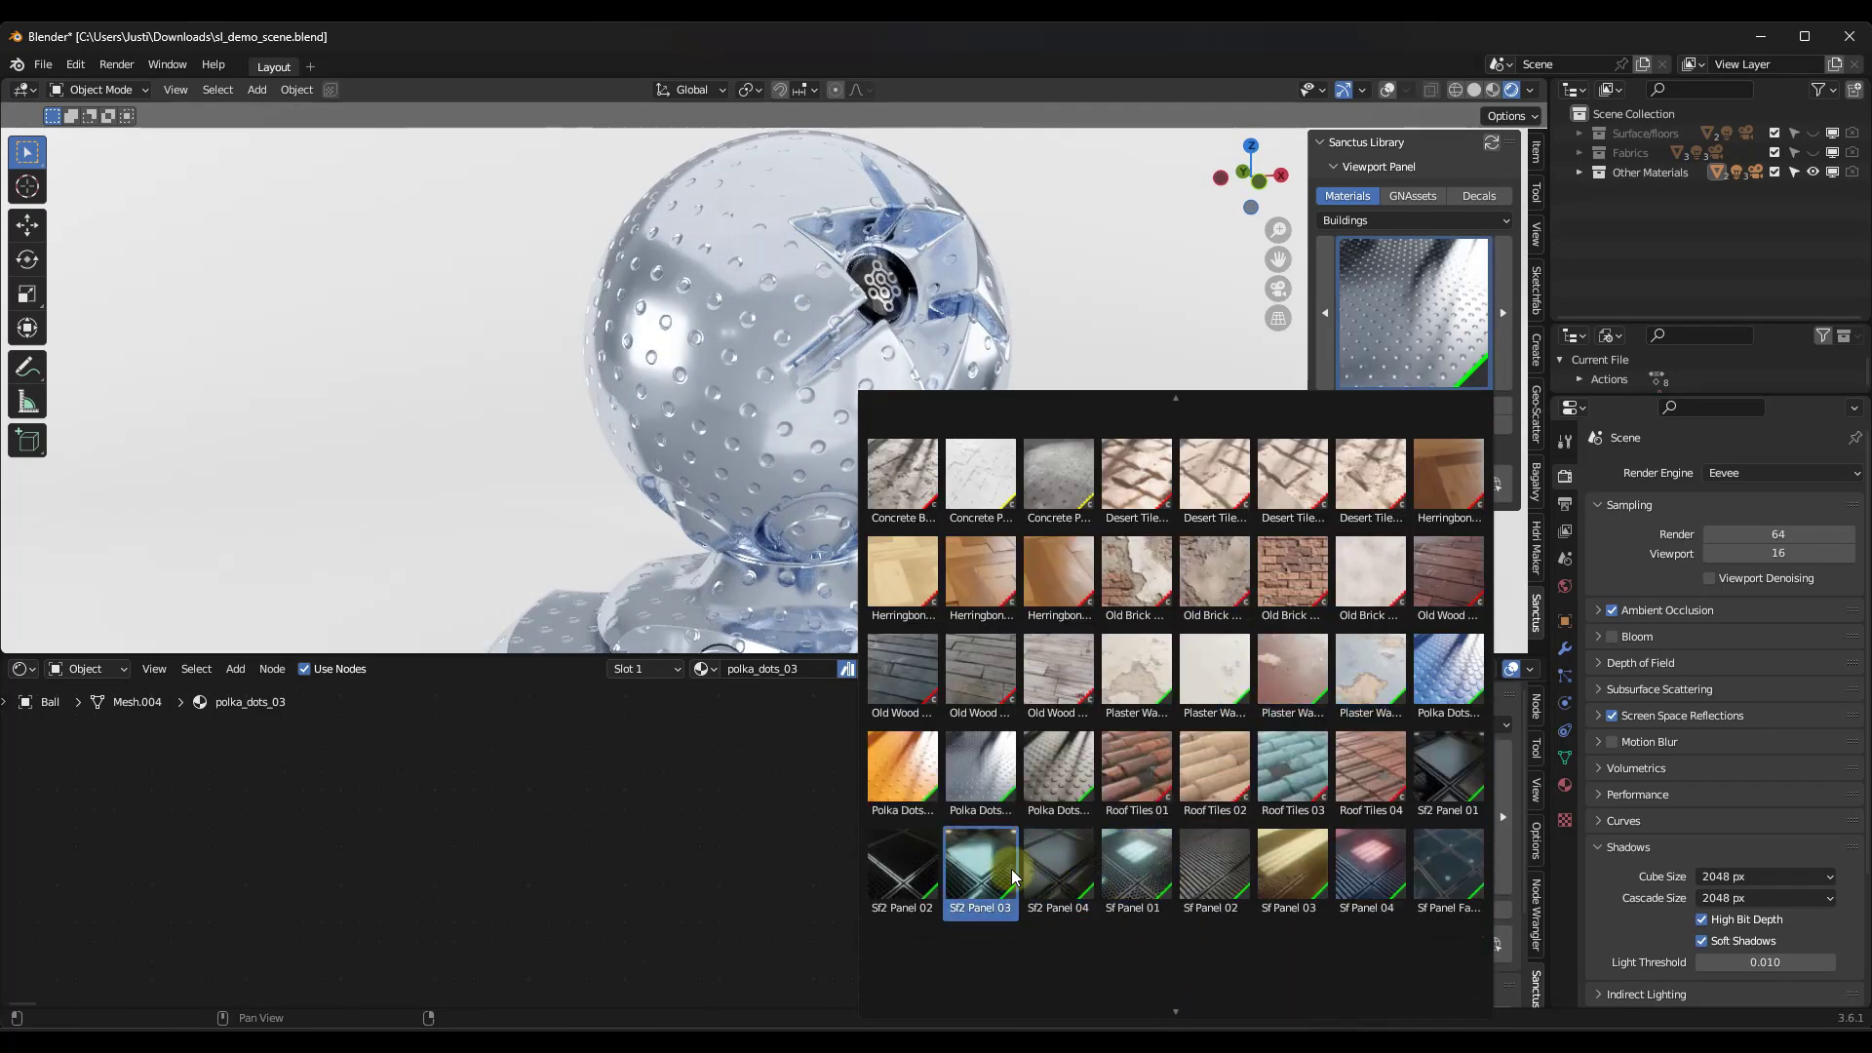
{"action": "left_click", "coordinate": [973, 864]}
{"action": "left_click", "coordinate": [1413, 406]}
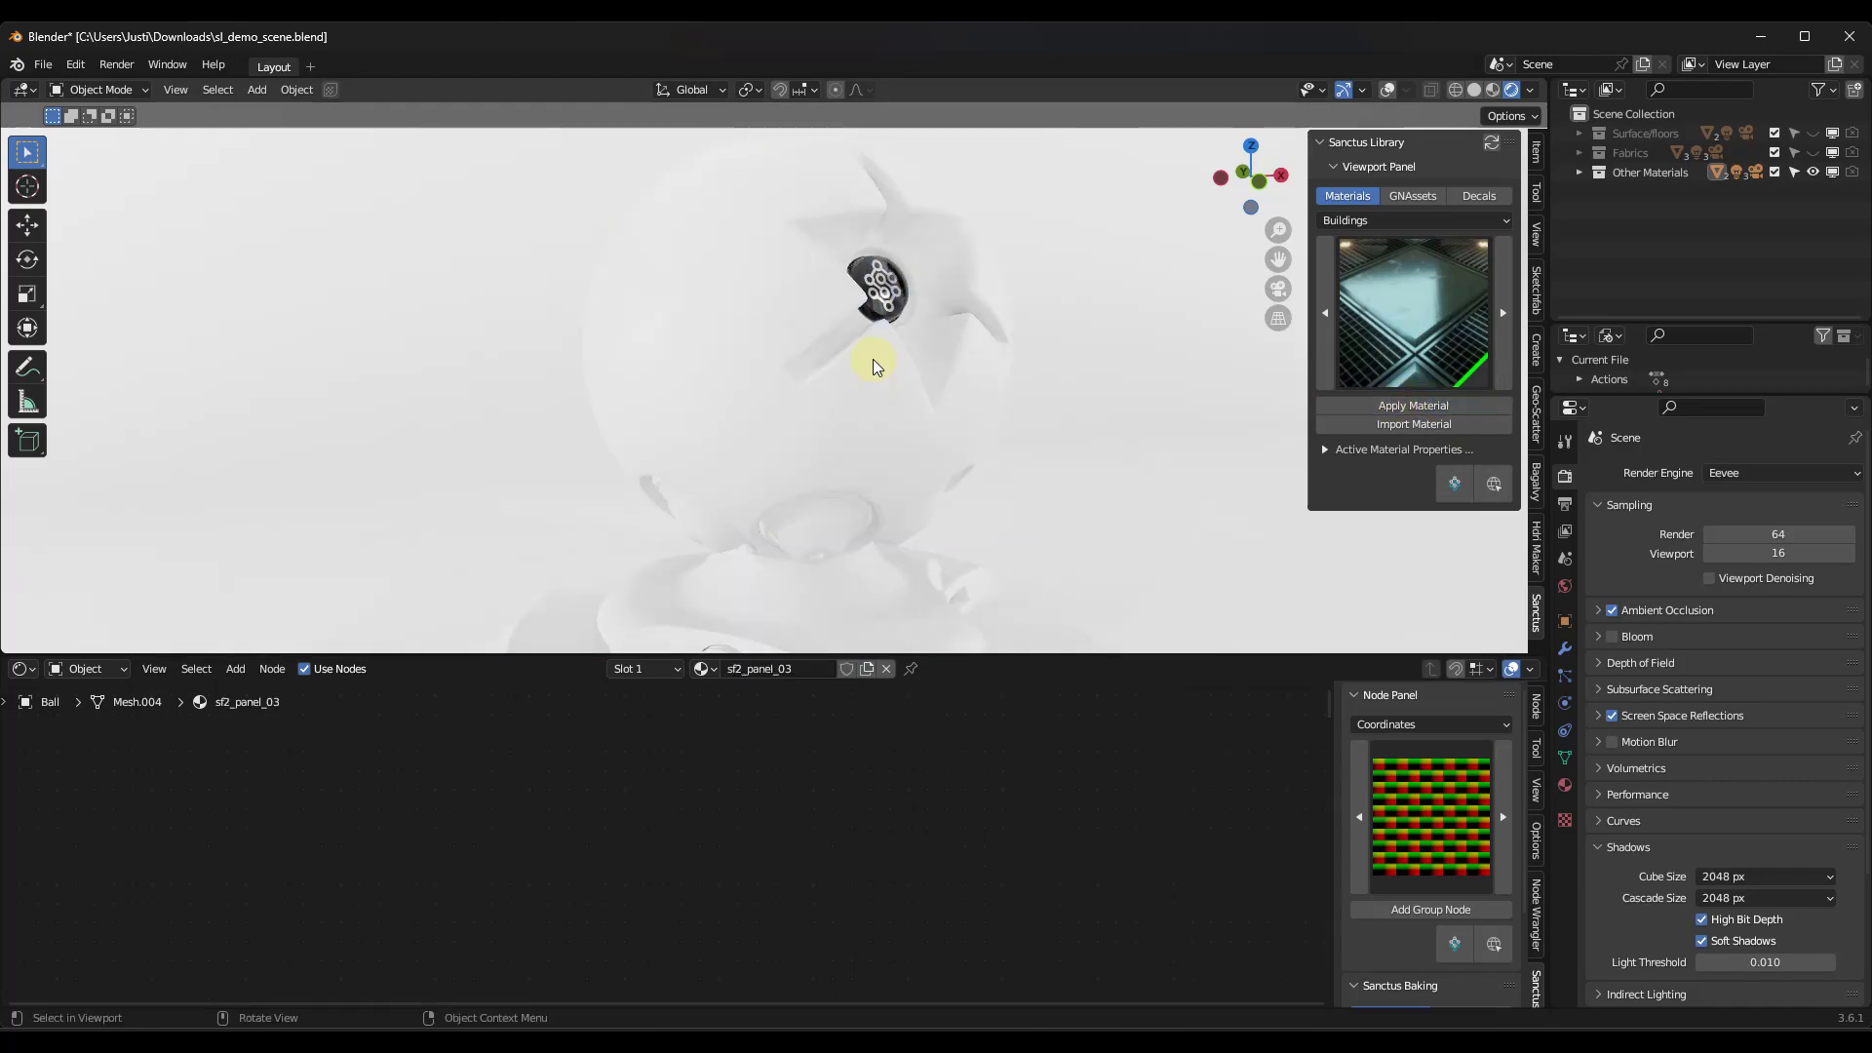
{"action": "middle_click_drag", "start_coordinate": [875, 359], "coordinate": [859, 351]}
{"action": "scroll", "coordinate": [866, 359], "scroll_direction": "down", "scroll_amount": 5}
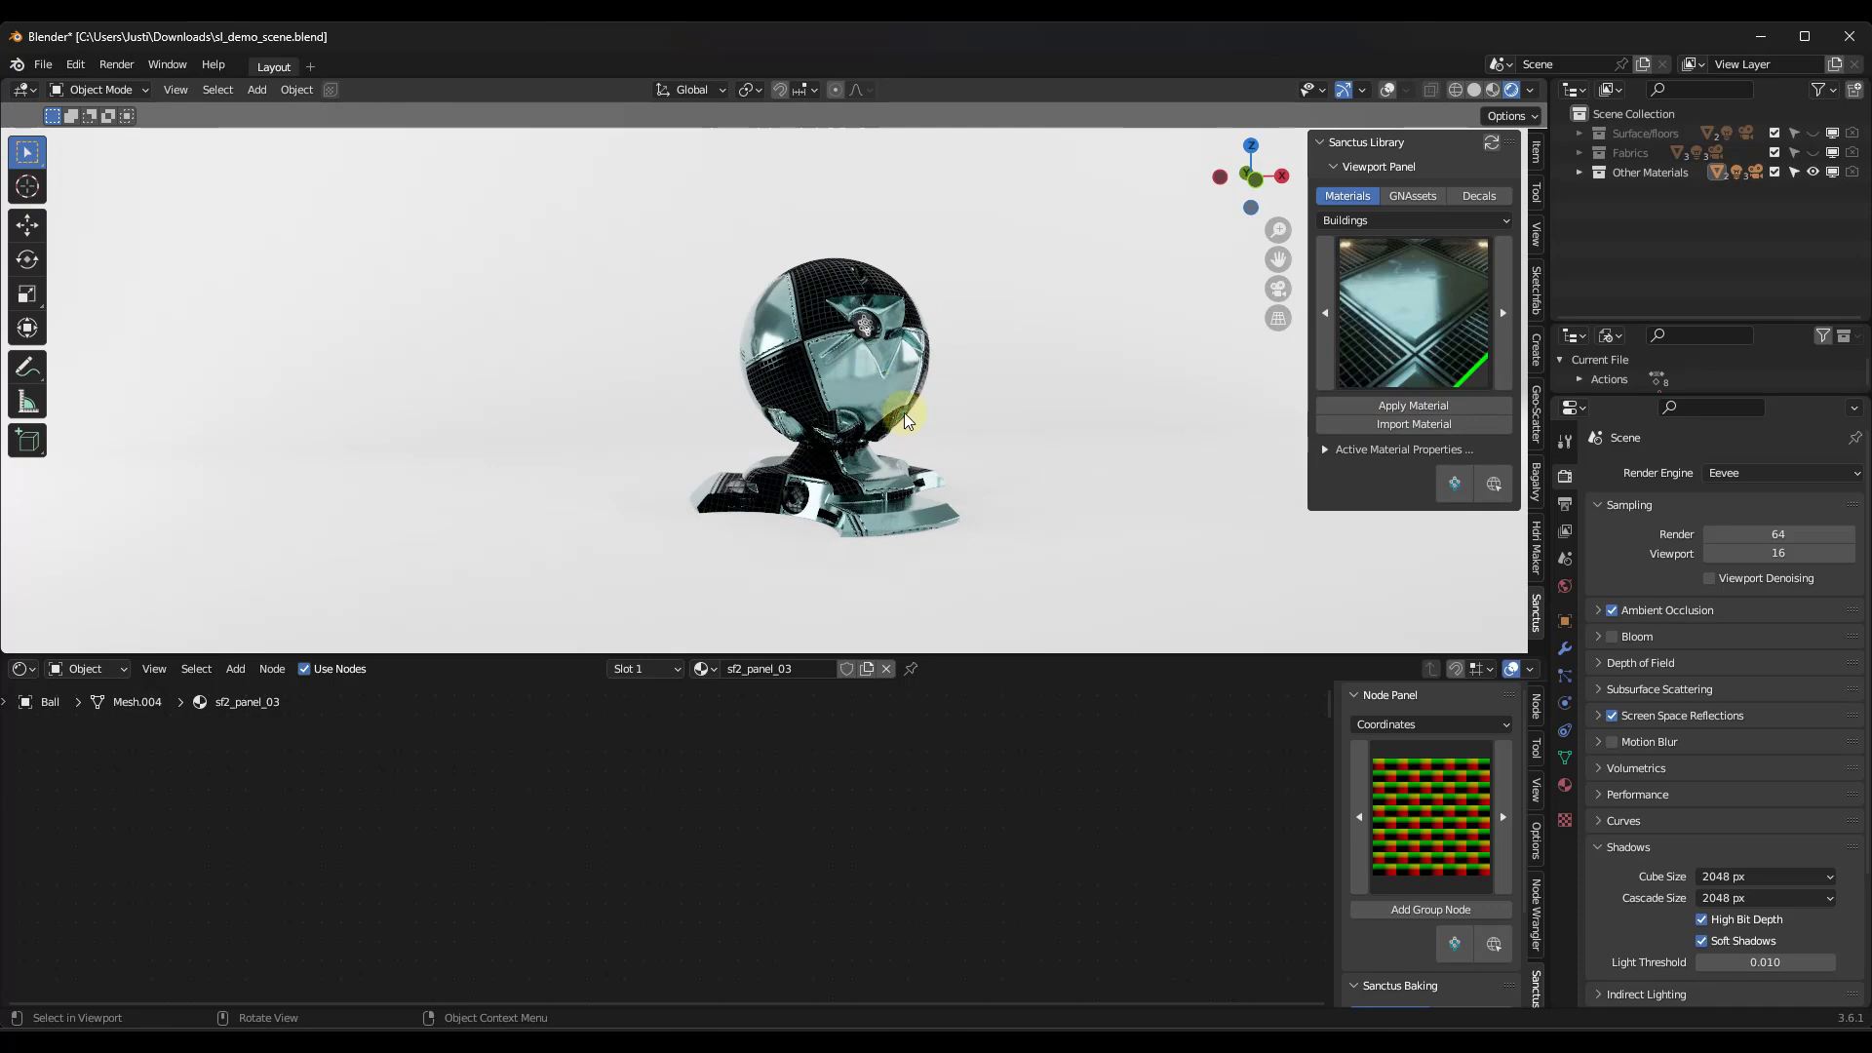
{"action": "scroll", "coordinate": [907, 410], "scroll_direction": "up", "scroll_amount": 2}
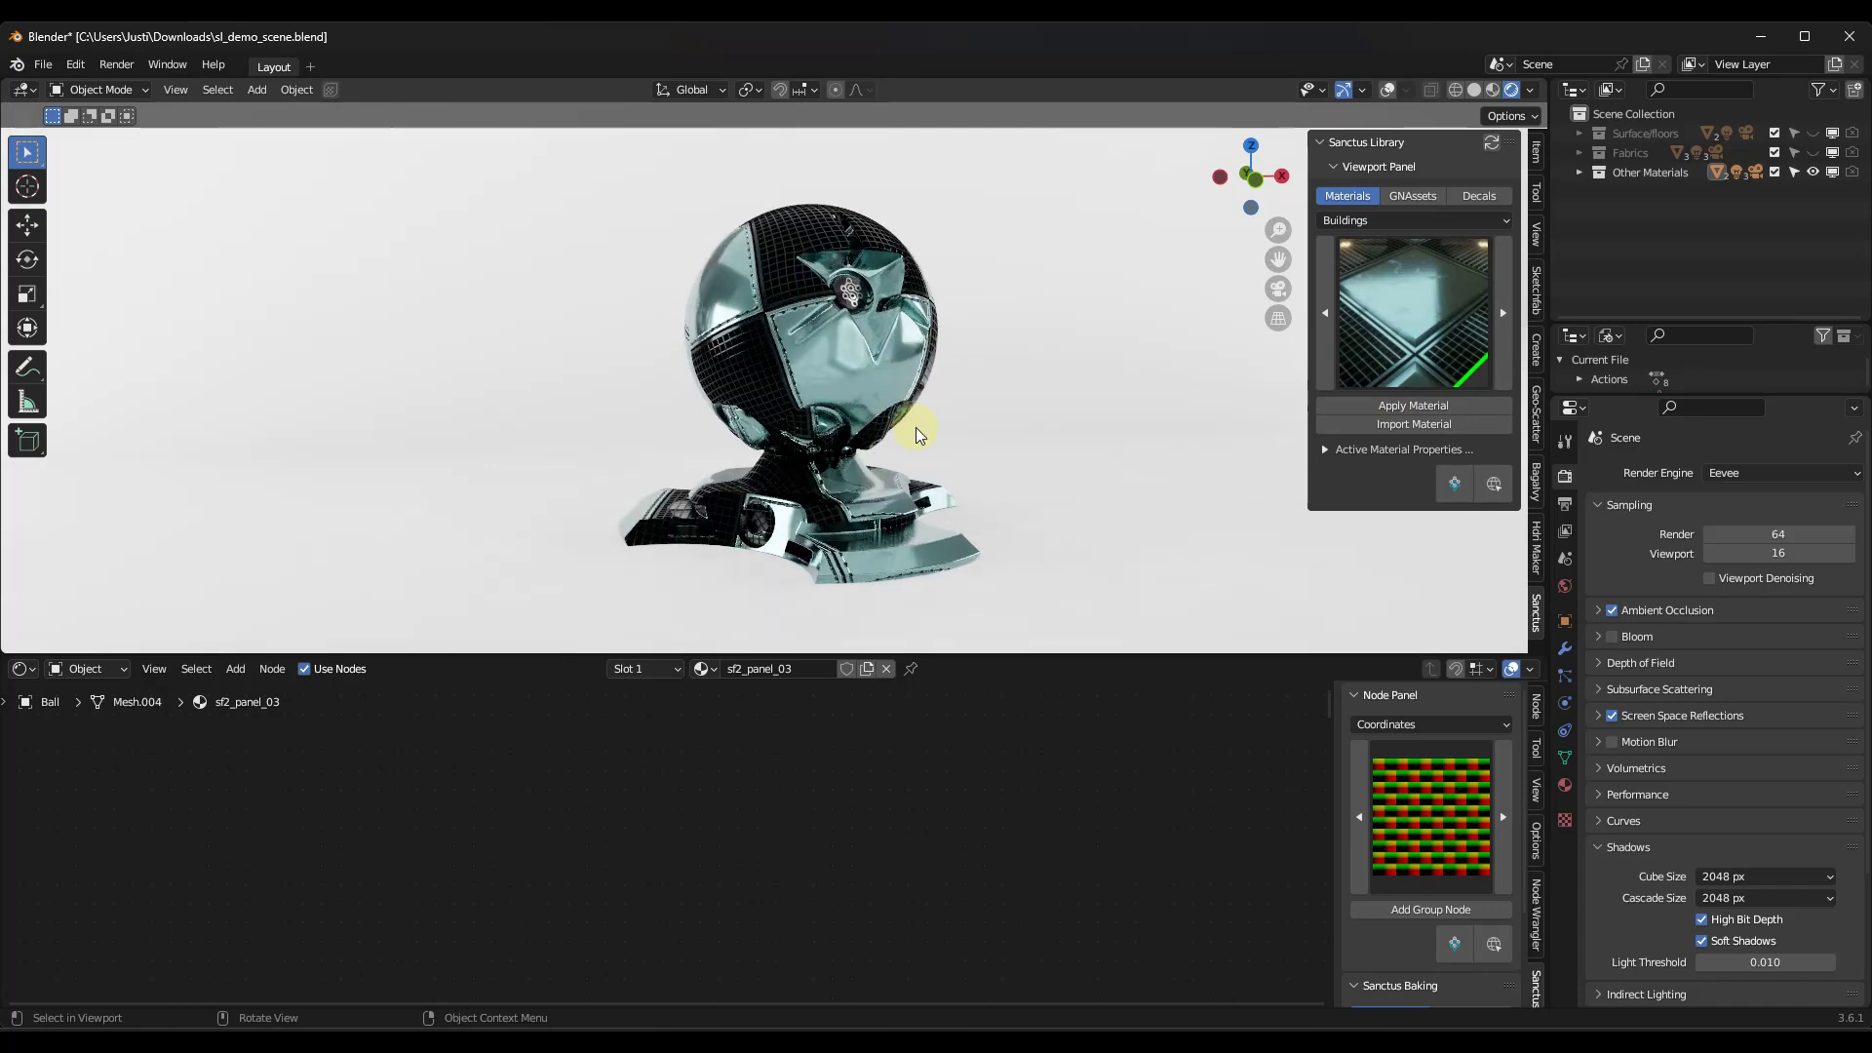
Step: Expand the ball's active material properties and set the panel width to 0.5
{"action": "left_click", "coordinate": [1322, 448]}
{"action": "scroll", "coordinate": [1351, 551], "scroll_direction": "down", "scroll_amount": 5}
{"action": "scroll", "coordinate": [1351, 534], "scroll_direction": "down", "scroll_amount": 2}
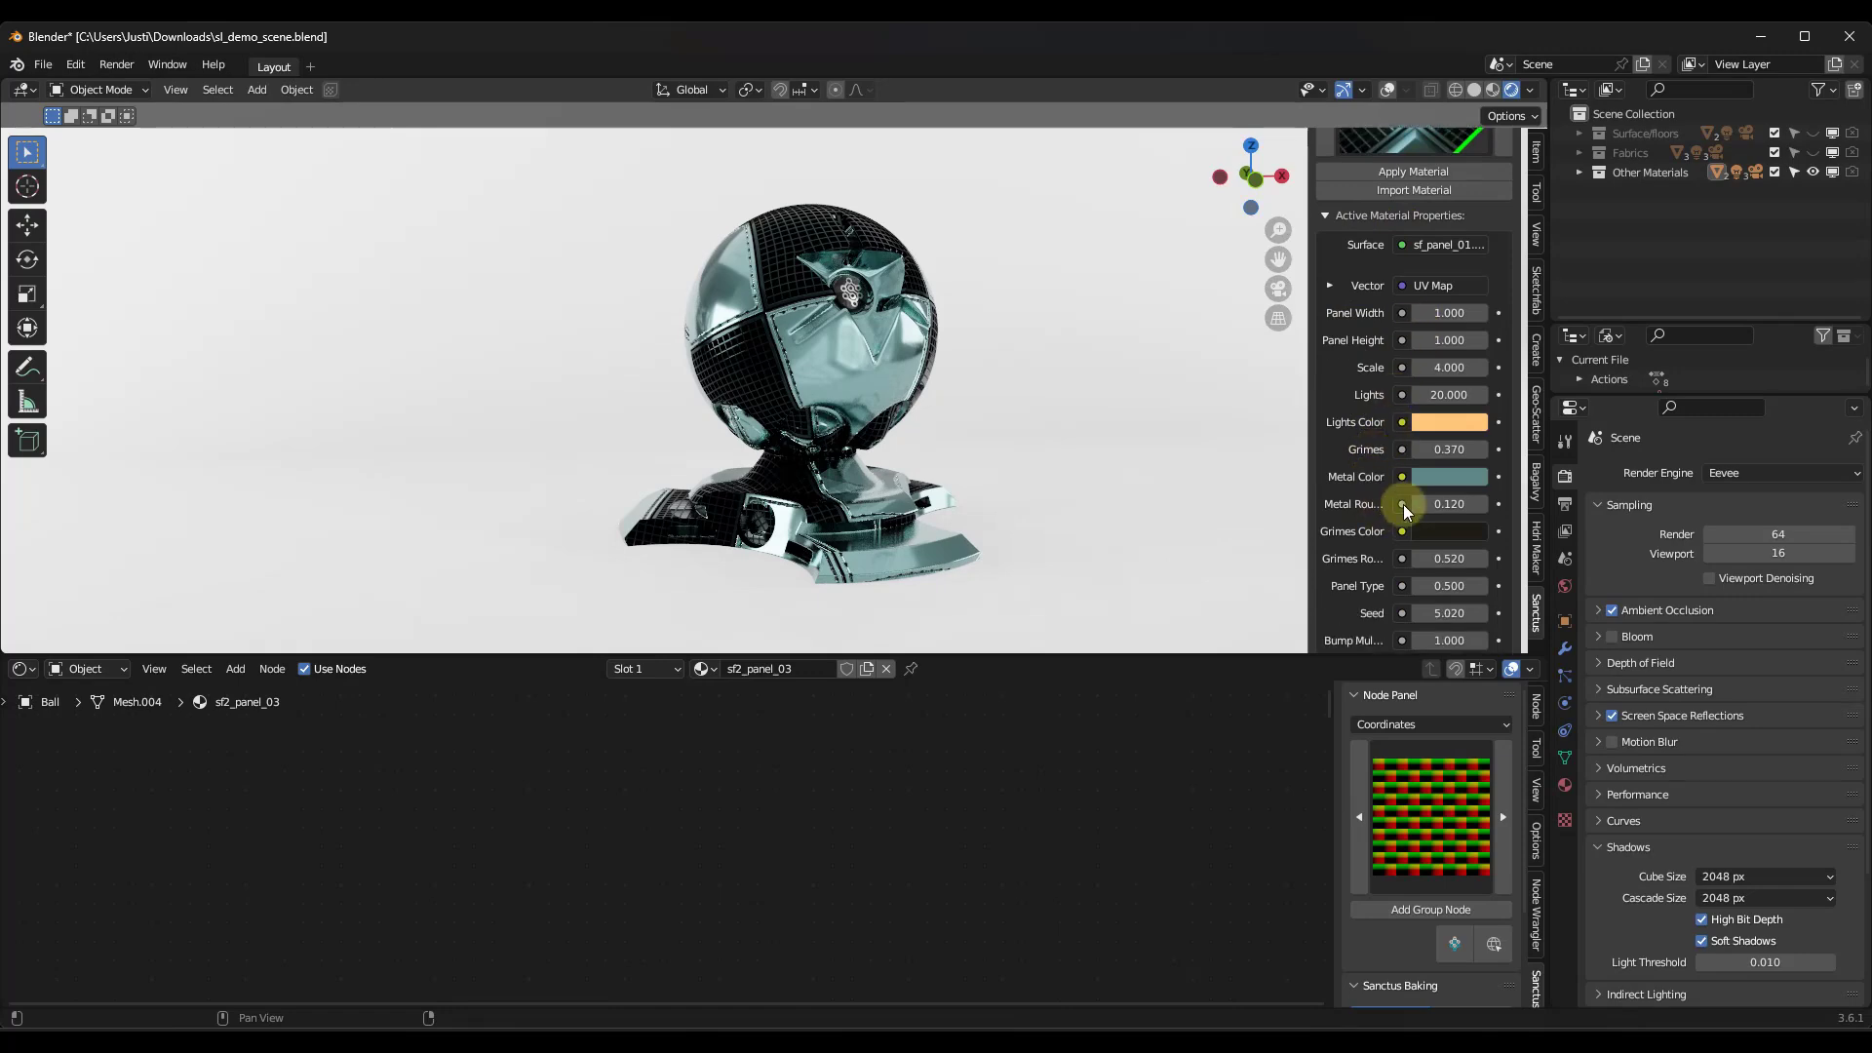
{"action": "left_click_drag", "start_coordinate": [1450, 312], "coordinate": [991, 547]}
Step: Set both the panel width and the panel height of the ball's material to 0.1 and inspect the surface
{"action": "left_click", "coordinate": [1457, 313]}
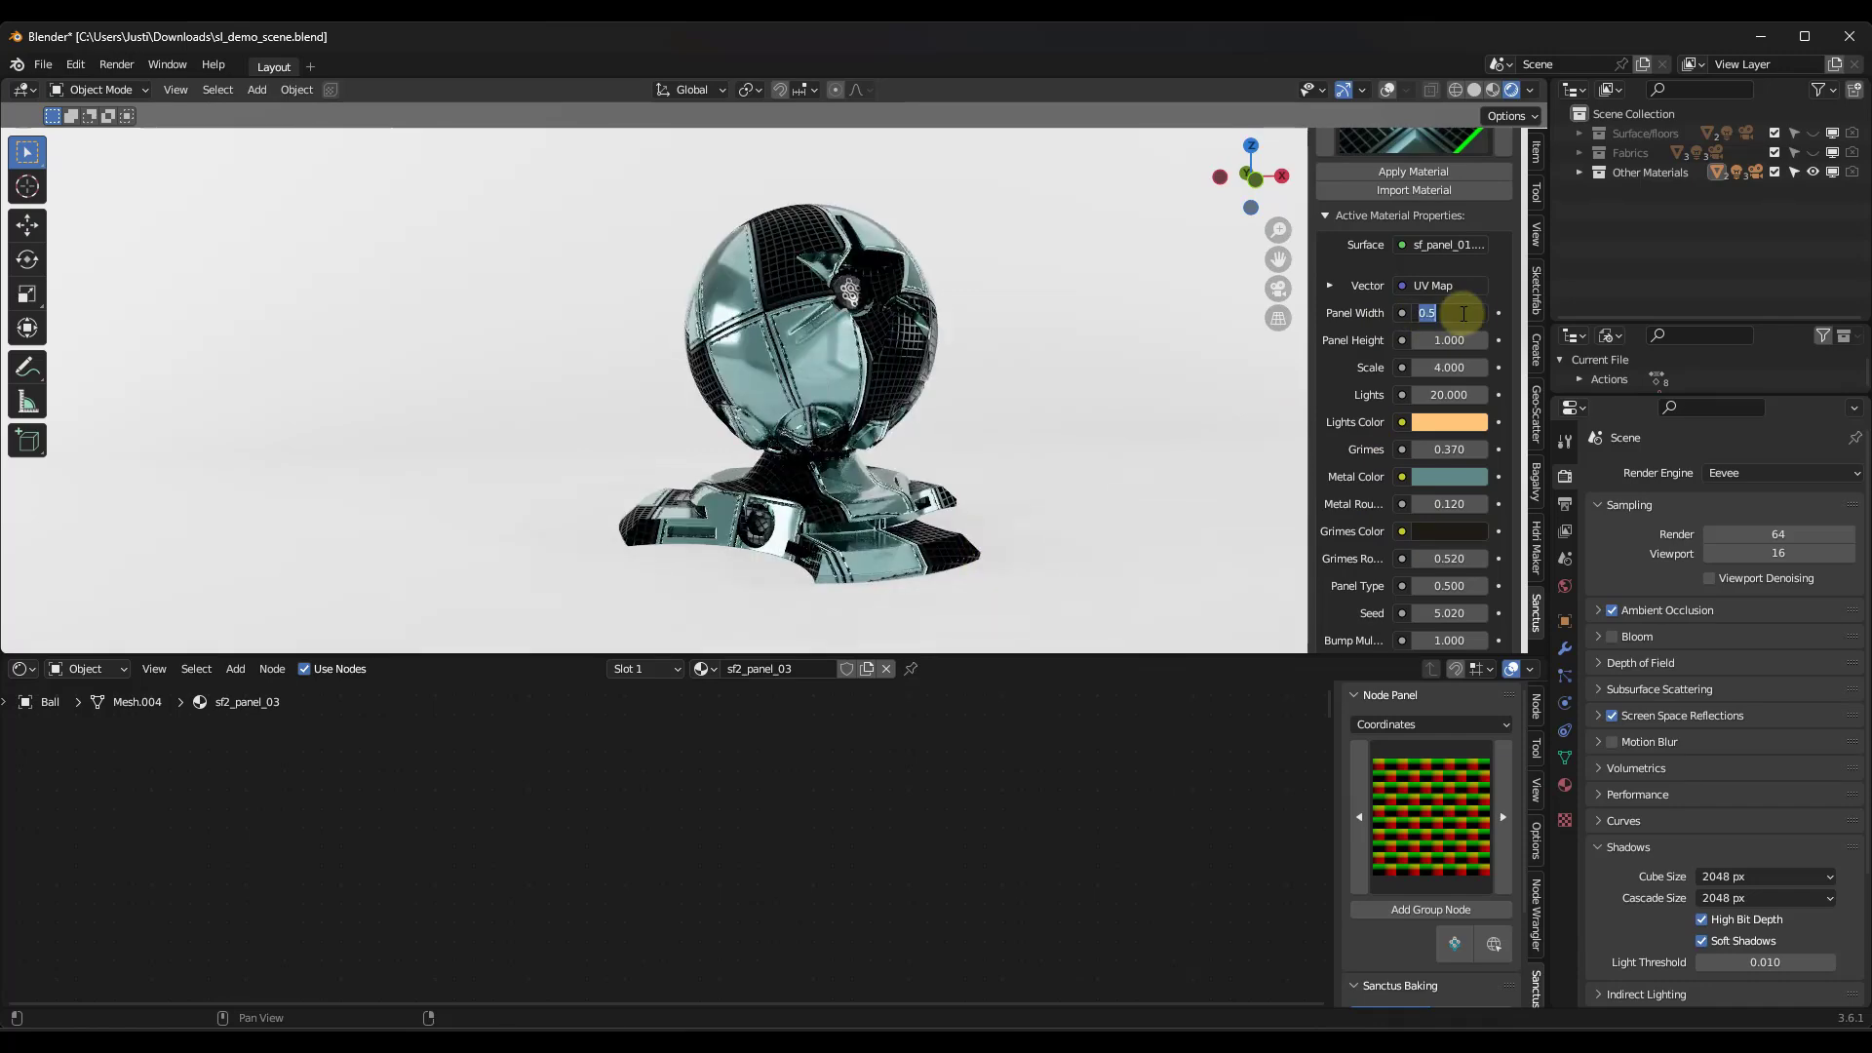
{"action": "type", "text": ".1"}
{"action": "key", "text": "Tab"}
{"action": "type", "text": ".1"}
{"action": "key", "text": "Return"}
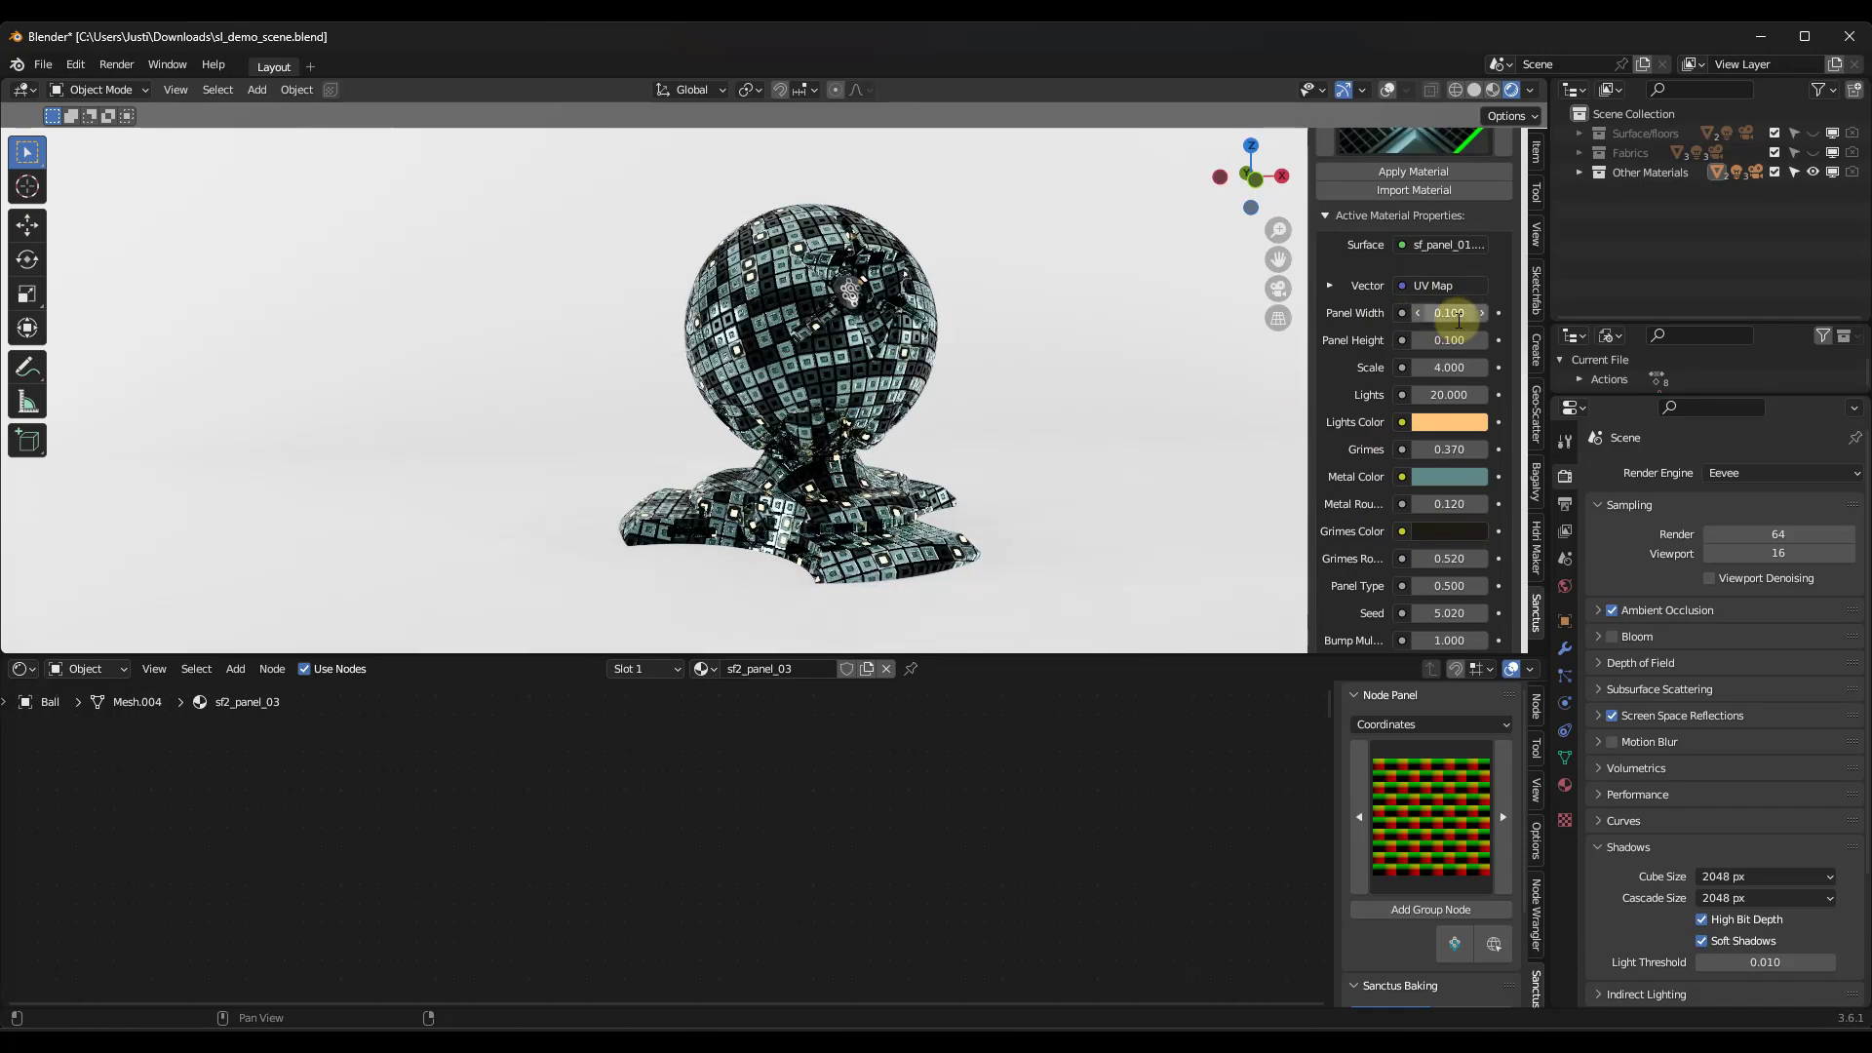
{"action": "scroll", "coordinate": [792, 329], "scroll_direction": "up", "scroll_amount": 3}
{"action": "scroll", "coordinate": [791, 330], "scroll_direction": "up", "scroll_amount": 2}
Step: Set the panel width and panel height of the ball's material to 0.5 each
{"action": "left_click", "coordinate": [1451, 313]}
{"action": "type", "text": ".5"}
{"action": "key", "text": "Tab"}
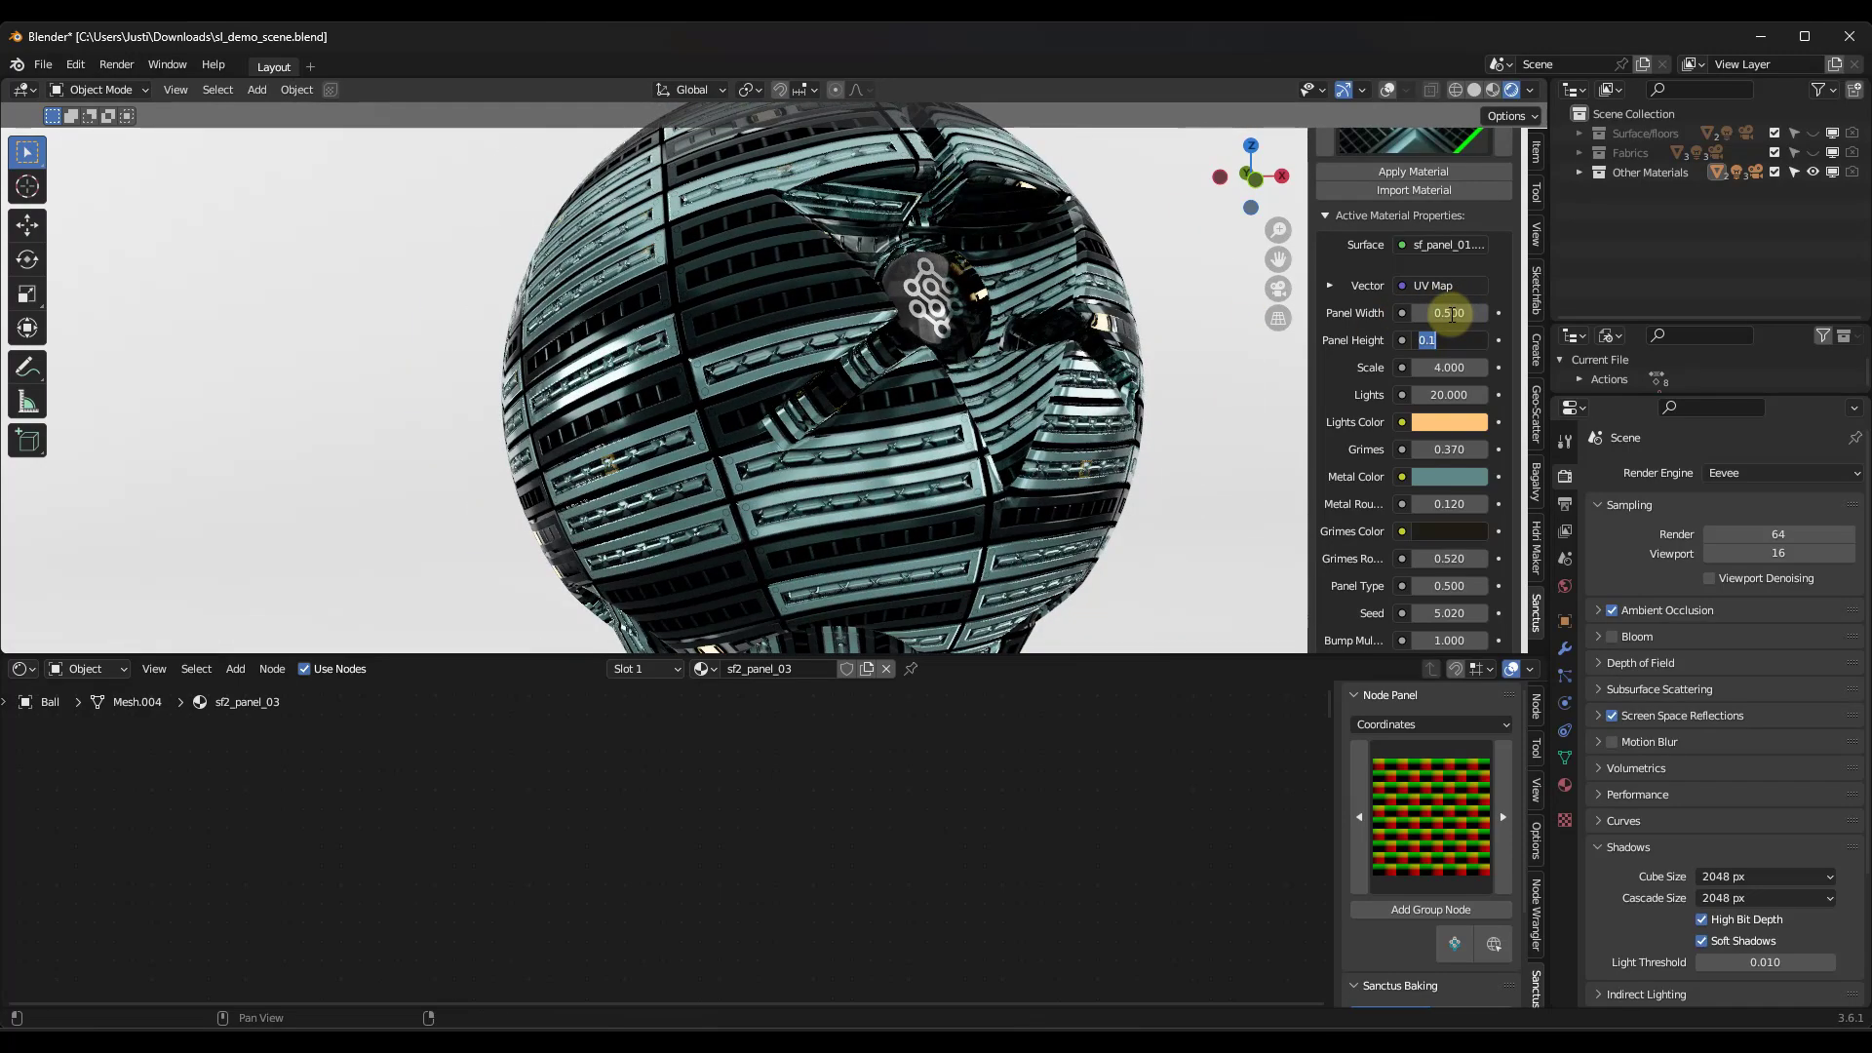
{"action": "type", "text": ".5"}
{"action": "key", "text": "Return"}
{"action": "scroll", "coordinate": [827, 351], "scroll_direction": "down", "scroll_amount": 2}
{"action": "scroll", "coordinate": [828, 351], "scroll_direction": "down", "scroll_amount": 4}
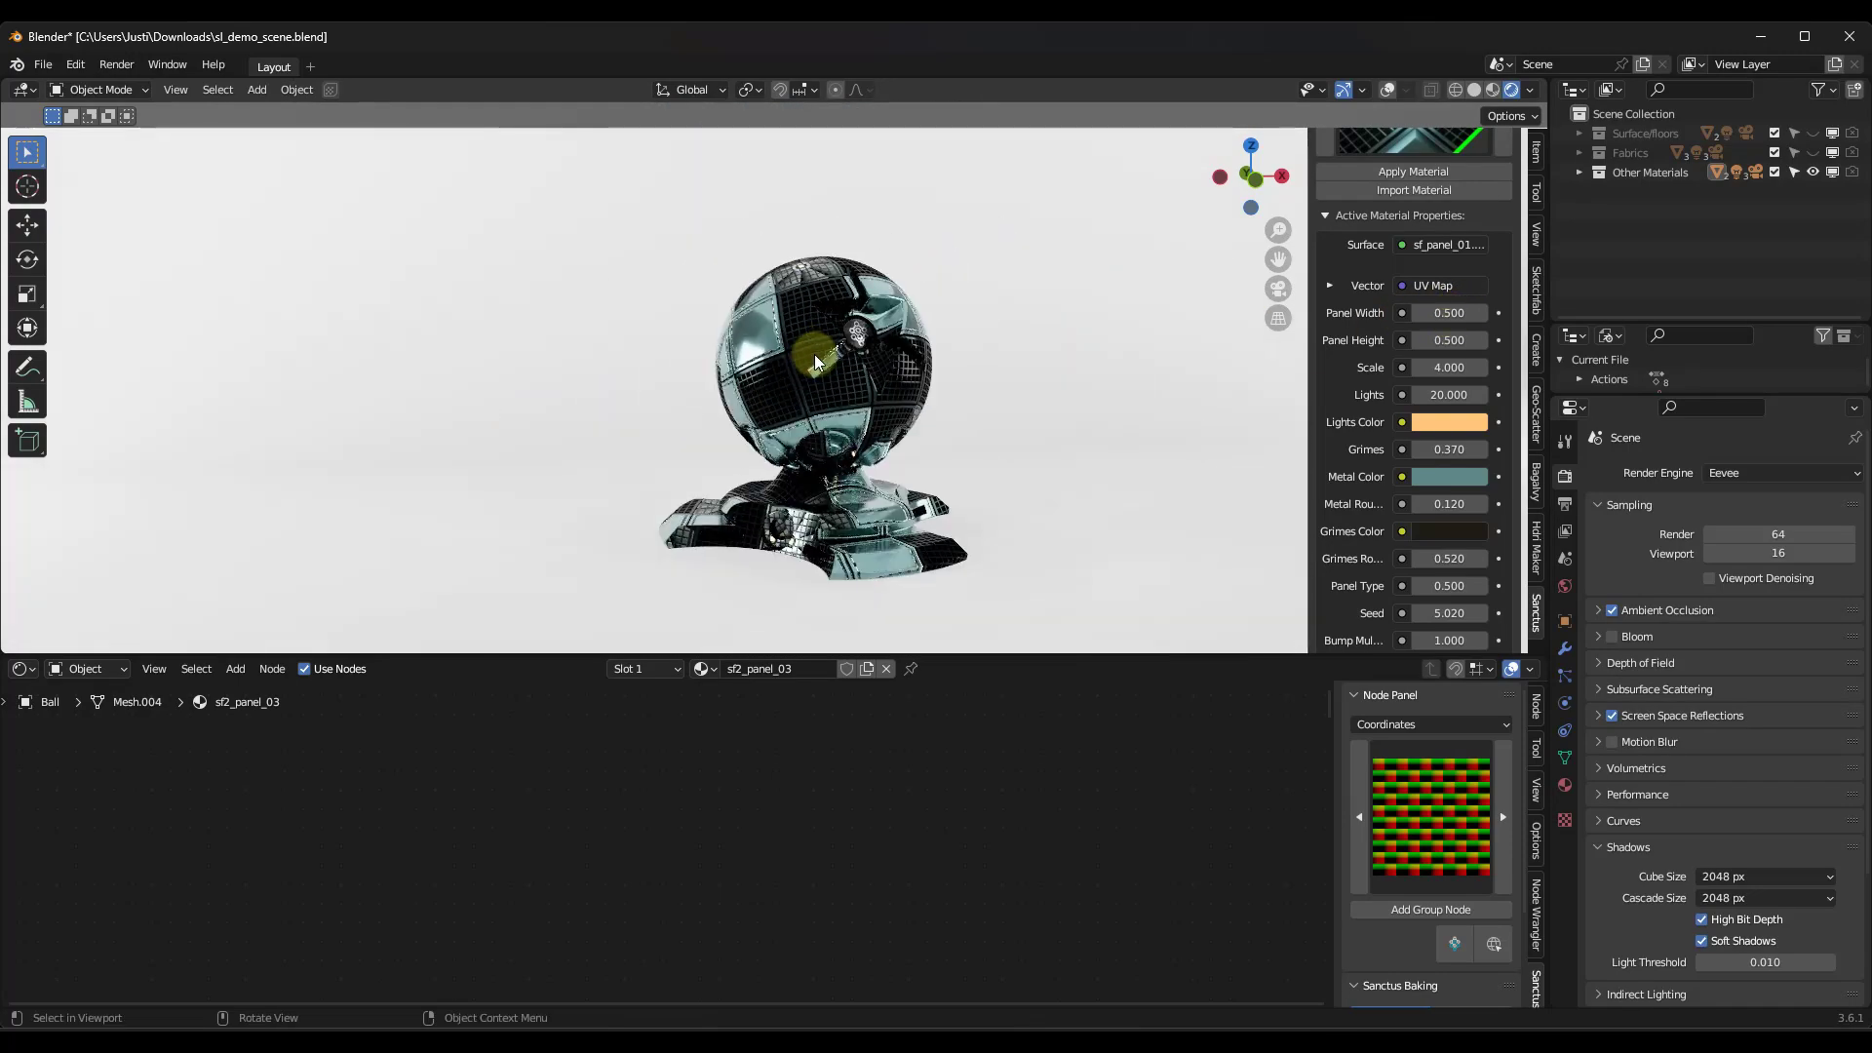
Step: Add a plane mesh beside the demo model and move it vertically so it sits above the floor
{"action": "middle_click_drag", "start_coordinate": [782, 379], "coordinate": [704, 458]}
{"action": "key", "text": "shift+a"}
{"action": "mouse_move", "coordinate": [876, 471]}
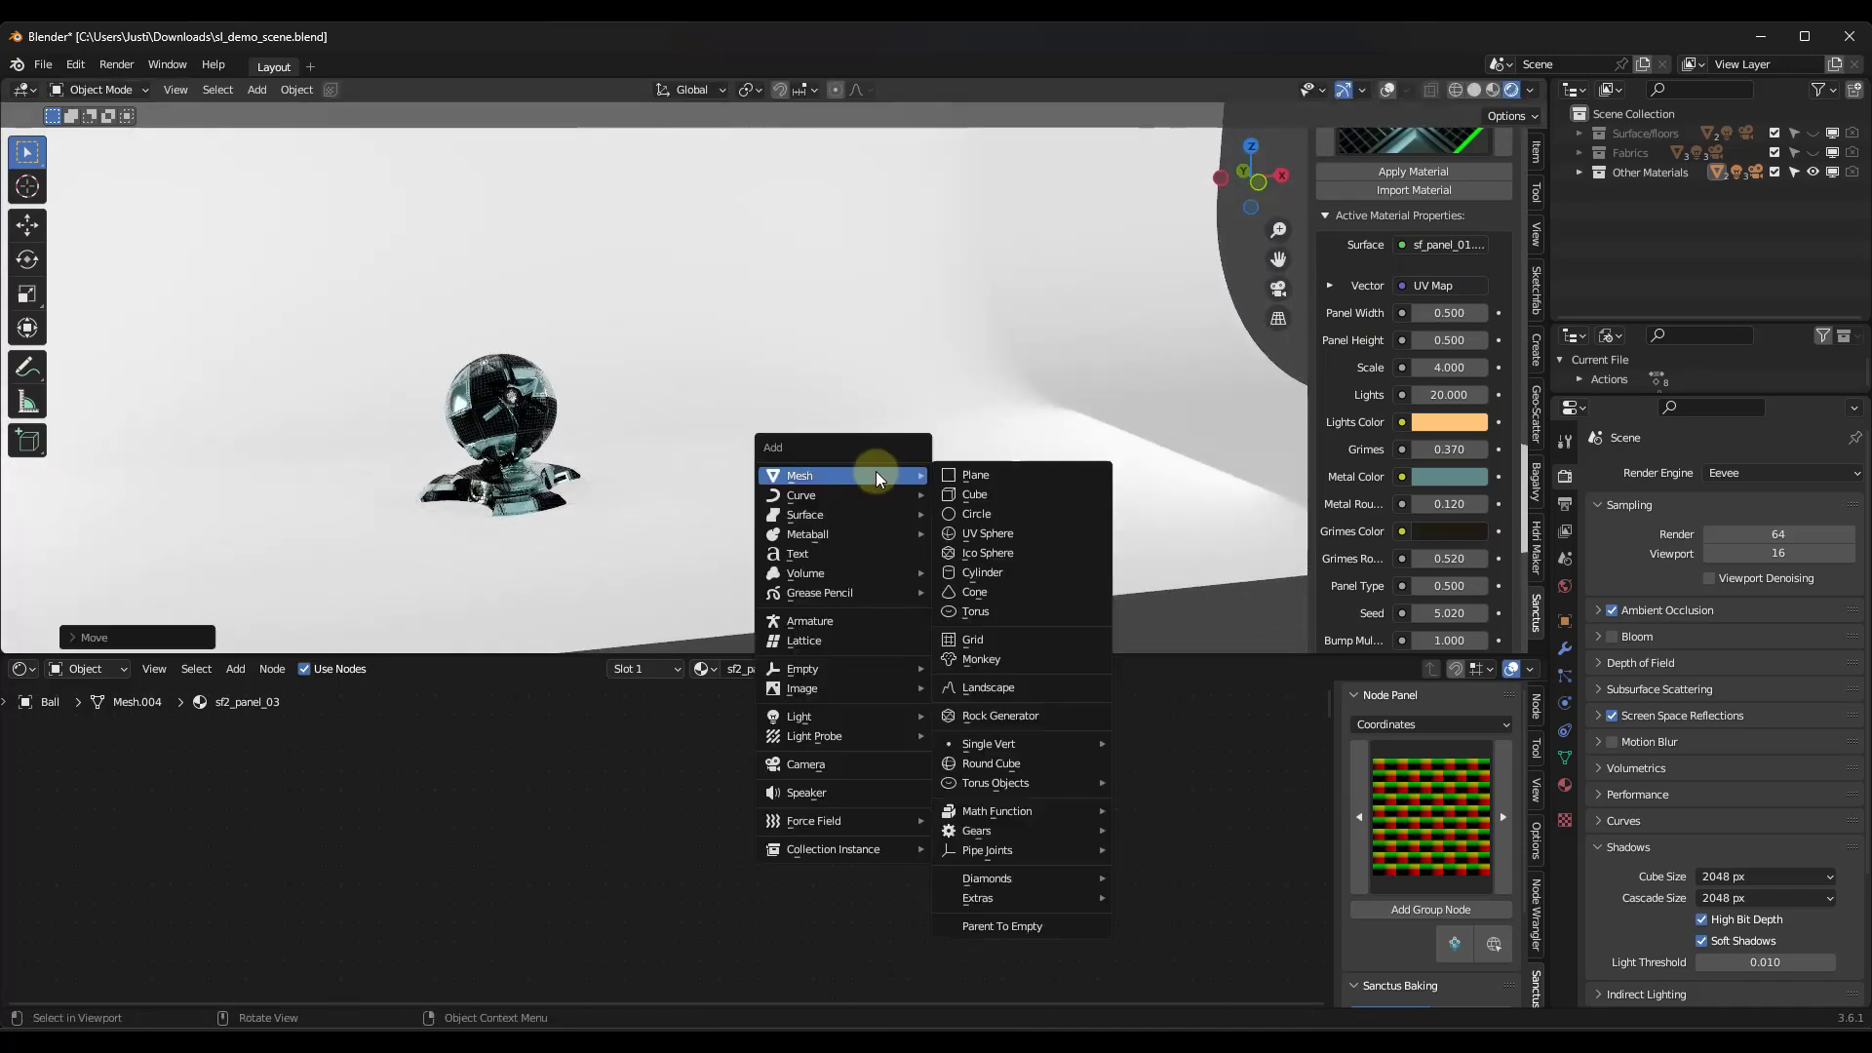
{"action": "left_click", "coordinate": [1009, 474]}
{"action": "key", "text": "g"}
{"action": "key", "text": "z"}
{"action": "left_click", "coordinate": [917, 459]}
{"action": "scroll", "coordinate": [876, 486], "scroll_direction": "up", "scroll_amount": 5}
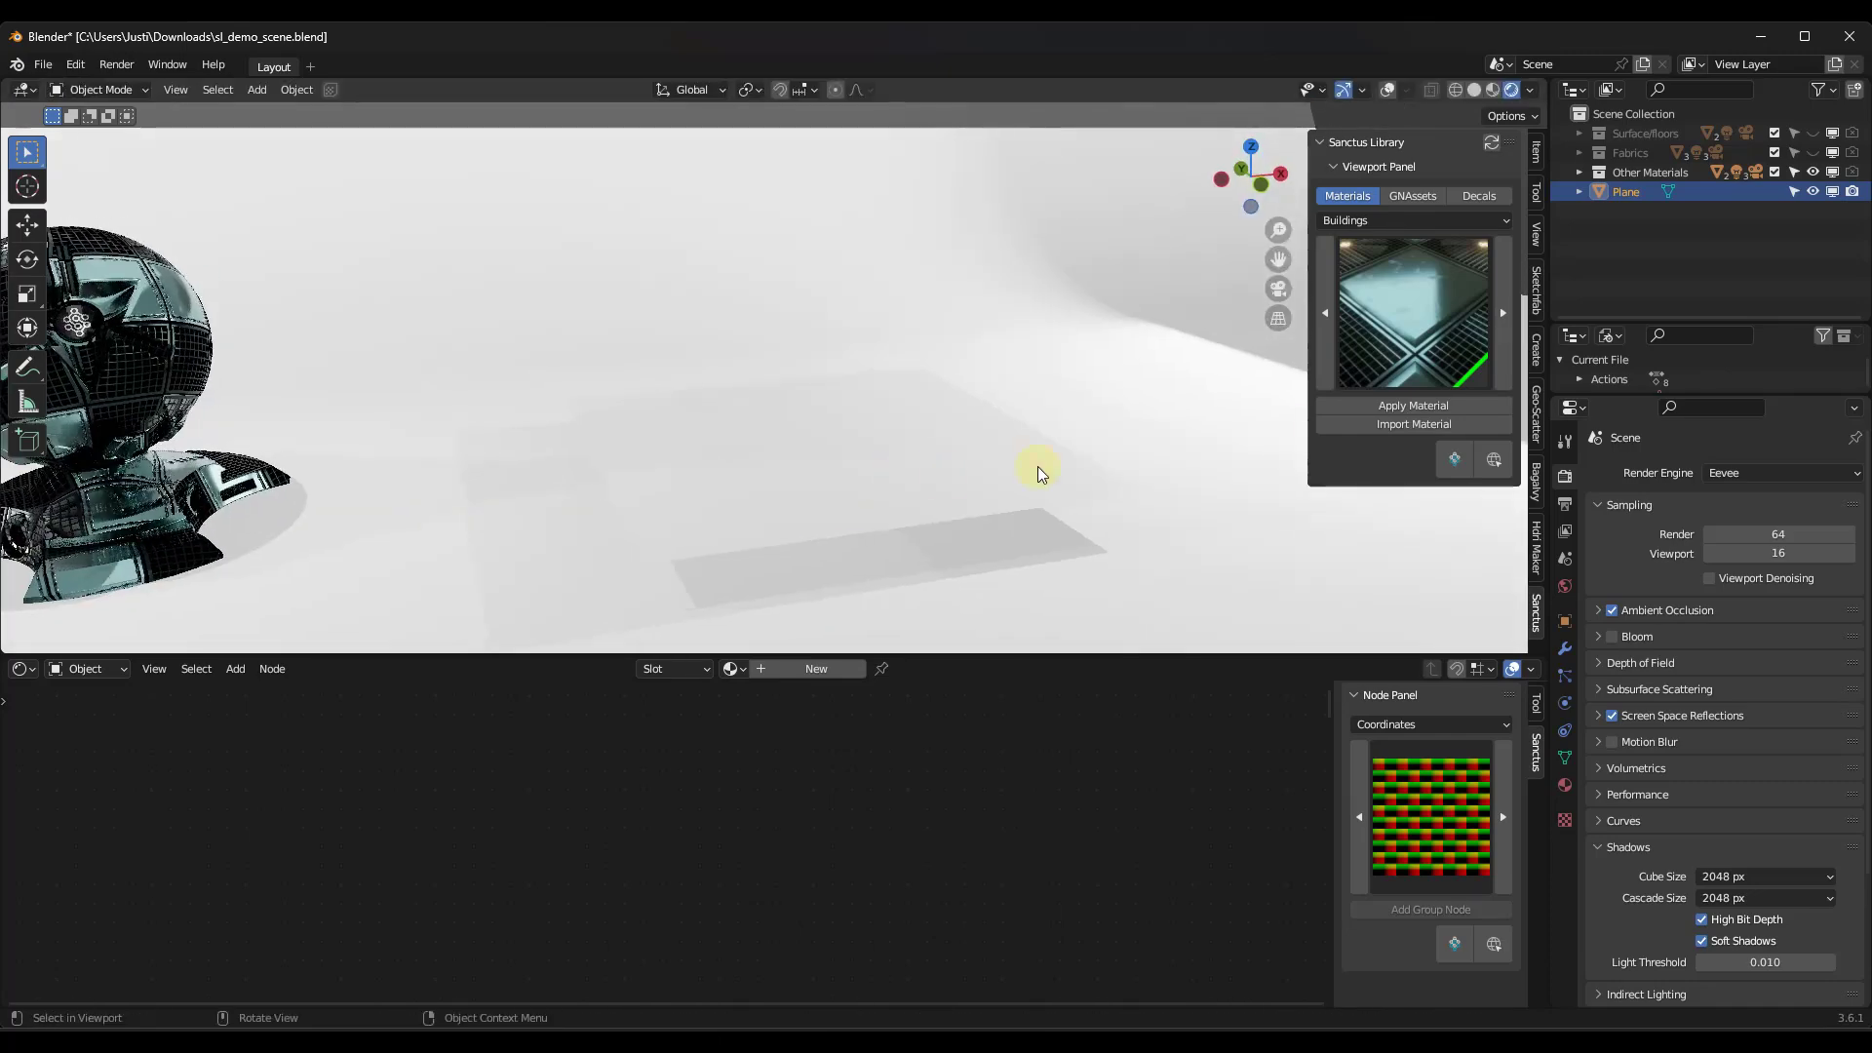
Step: Apply the existing Sf2 Panel 03 material to the plane, with its scale at 3.2 and lights at 46.6
{"action": "left_click", "coordinate": [1388, 403]}
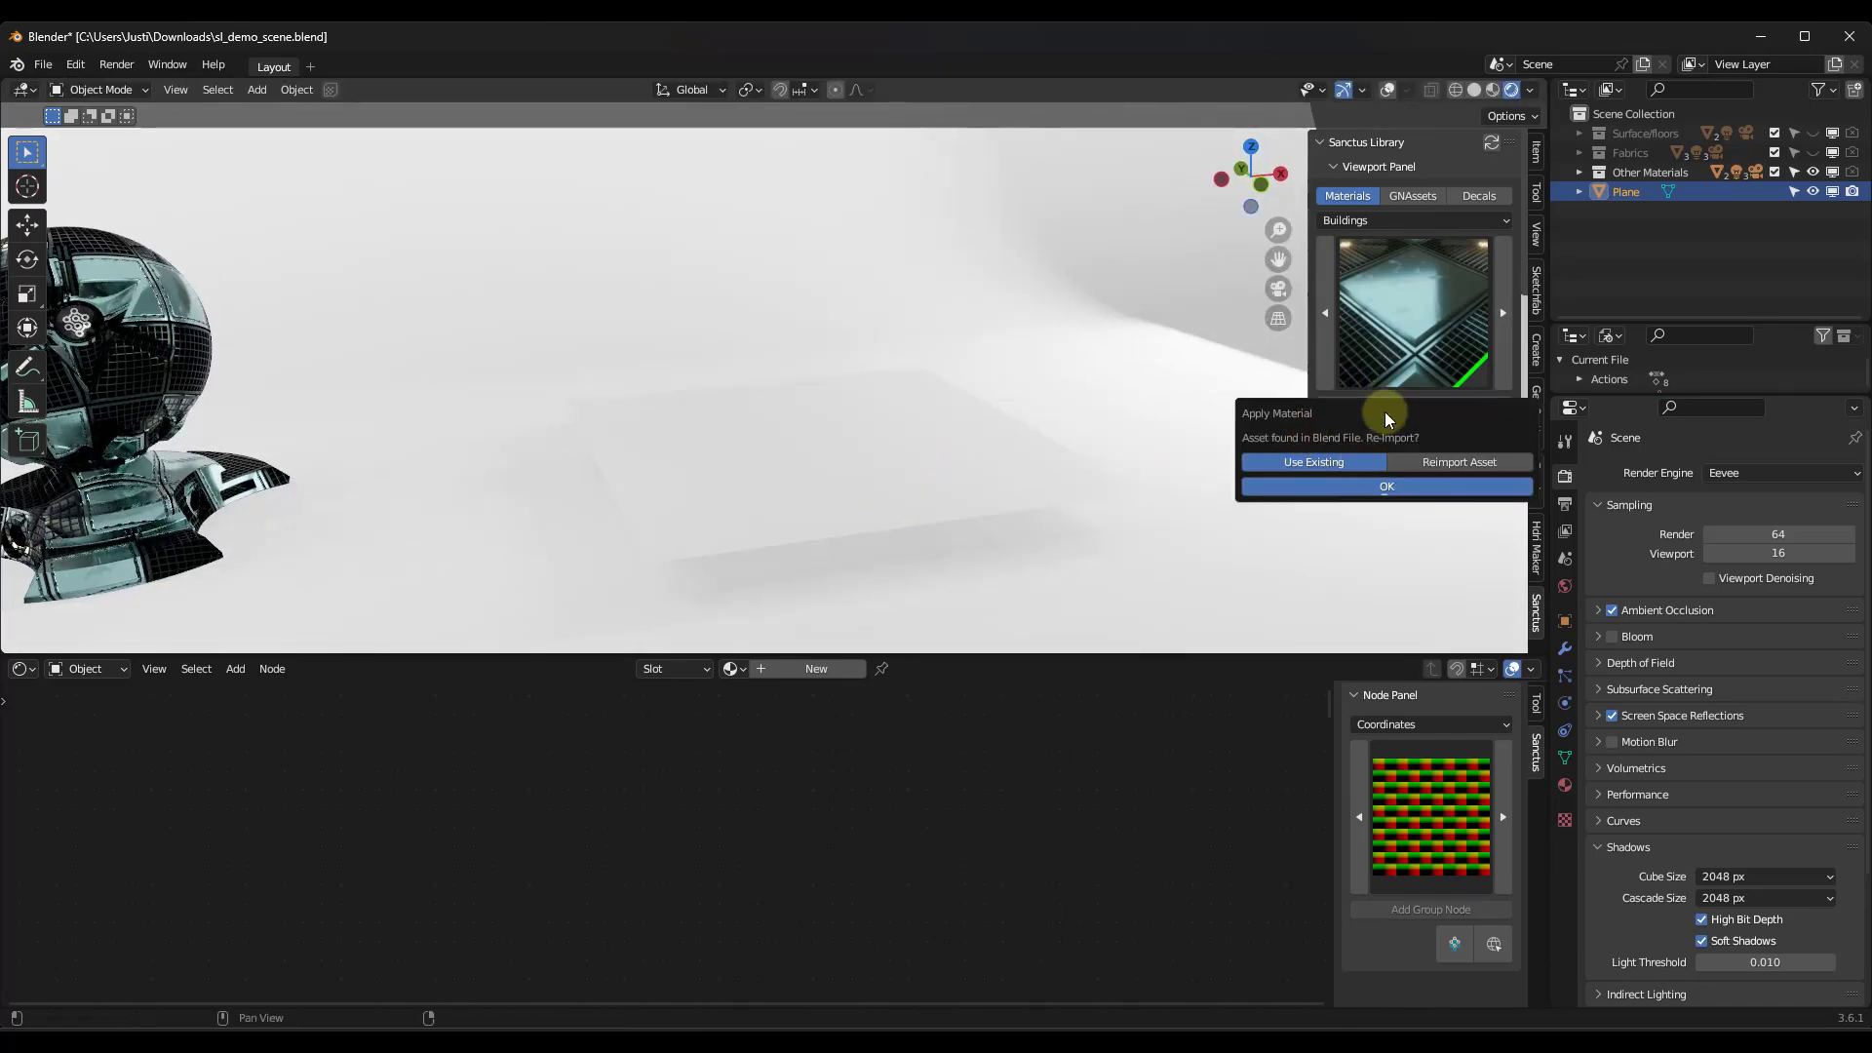
{"action": "left_click", "coordinate": [1344, 484]}
{"action": "scroll", "coordinate": [792, 512], "scroll_direction": "up", "scroll_amount": 6}
{"action": "middle_click_drag", "start_coordinate": [793, 509], "coordinate": [1295, 519]}
{"action": "scroll", "coordinate": [1416, 554], "scroll_direction": "down", "scroll_amount": 3}
{"action": "left_click_drag", "start_coordinate": [1431, 488], "coordinate": [739, 543]}
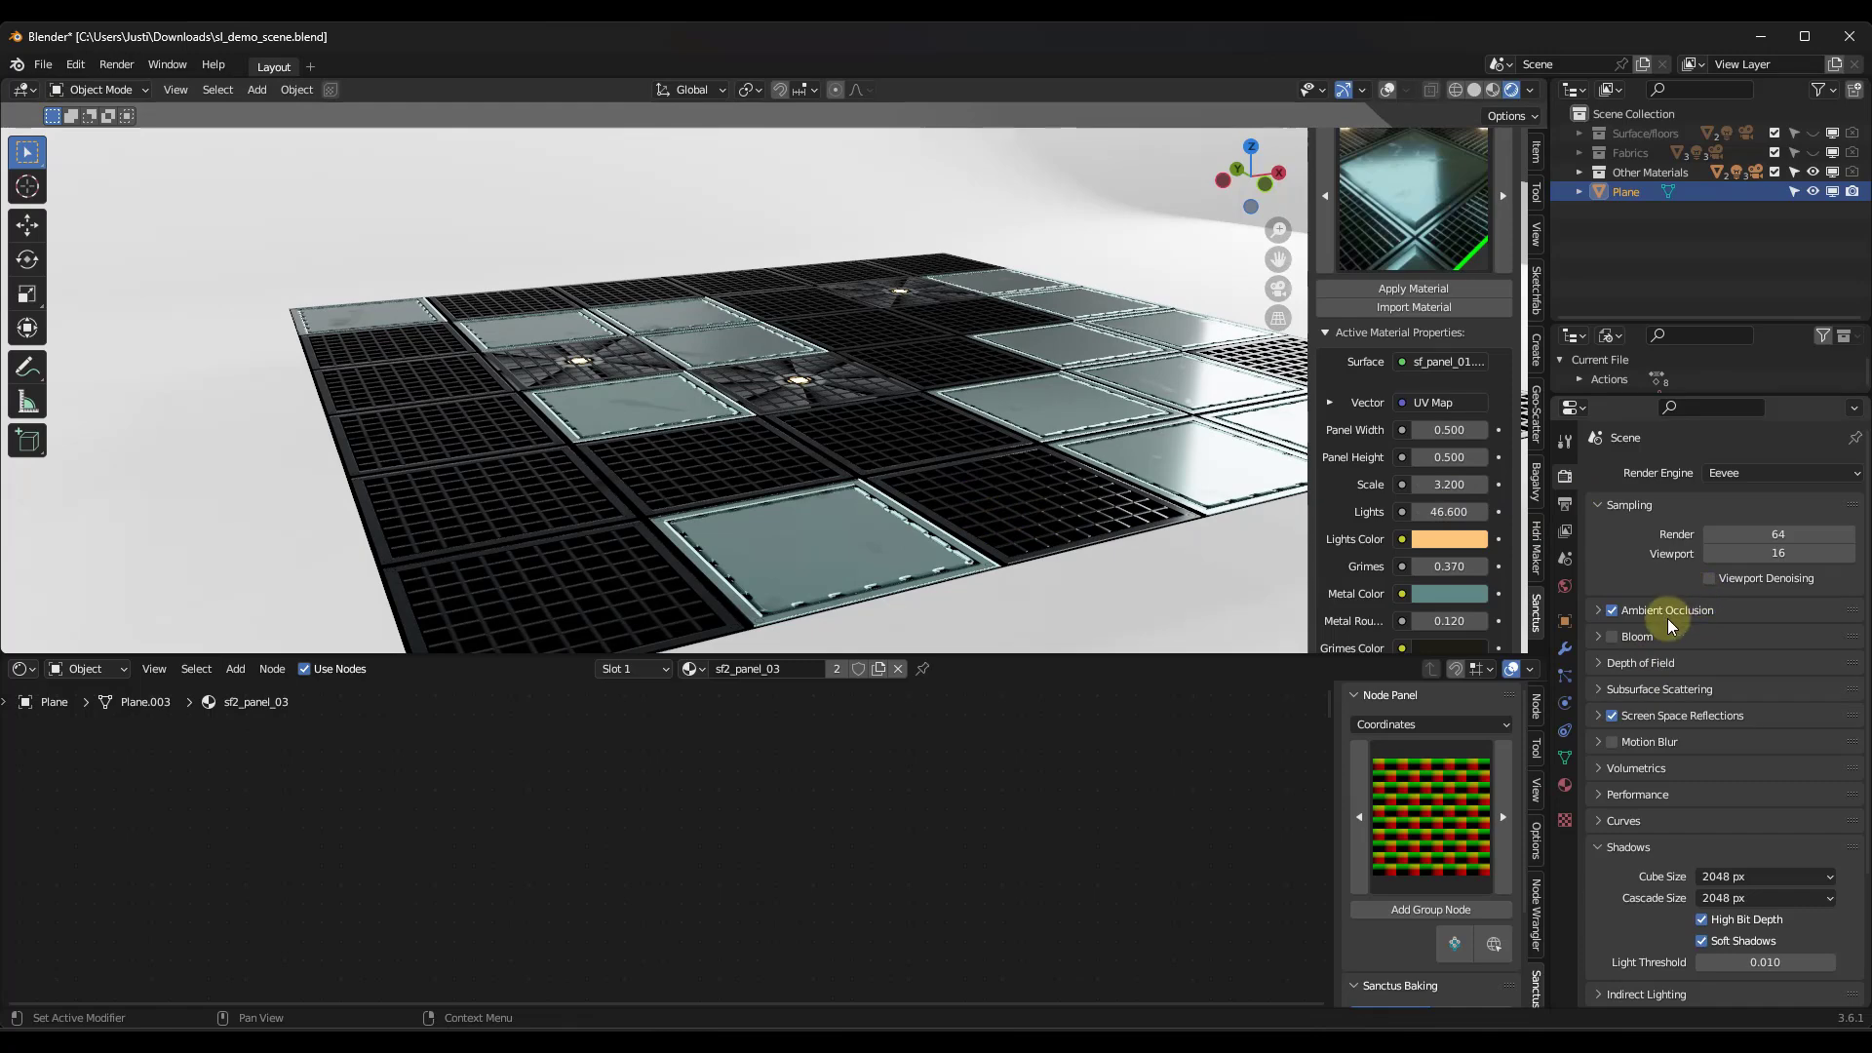
Step: Enable Bloom in the render settings and raise the panel material's lights value to 284.1
{"action": "scroll", "coordinate": [1677, 619], "scroll_direction": "down", "scroll_amount": 5}
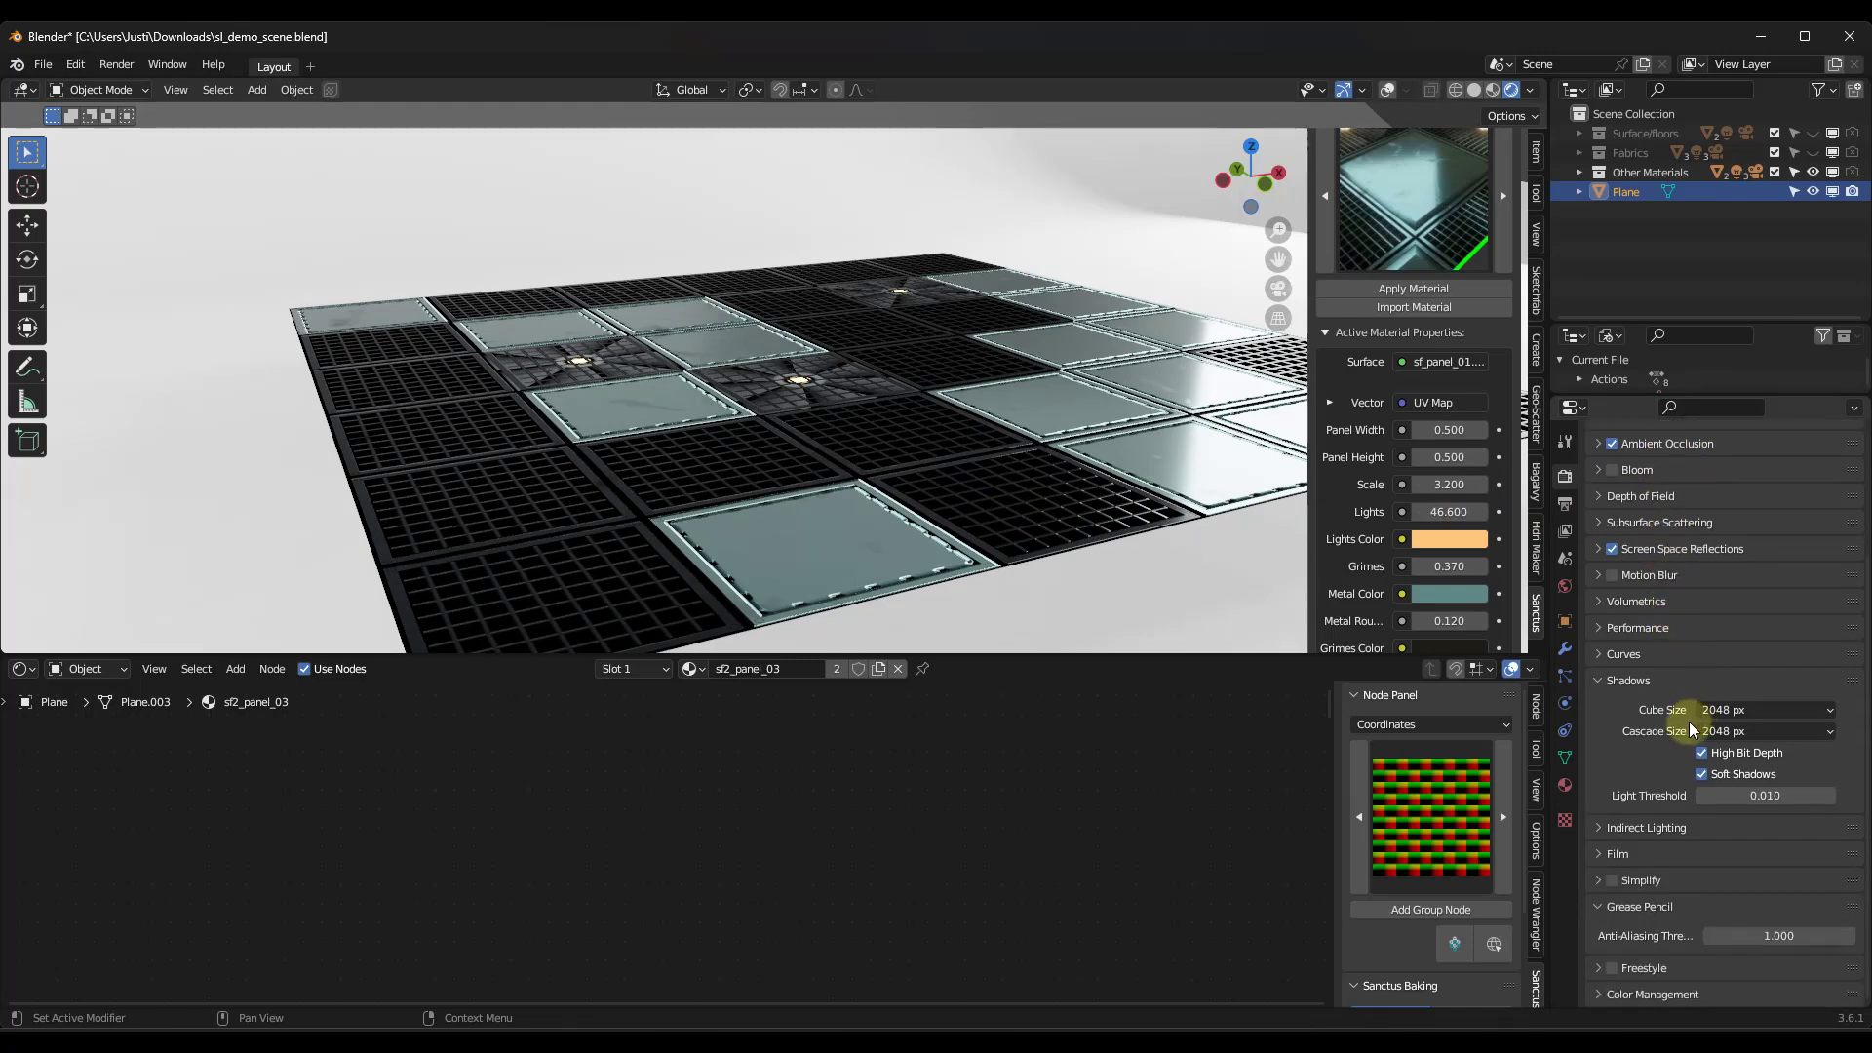
{"action": "left_click", "coordinate": [1612, 470]}
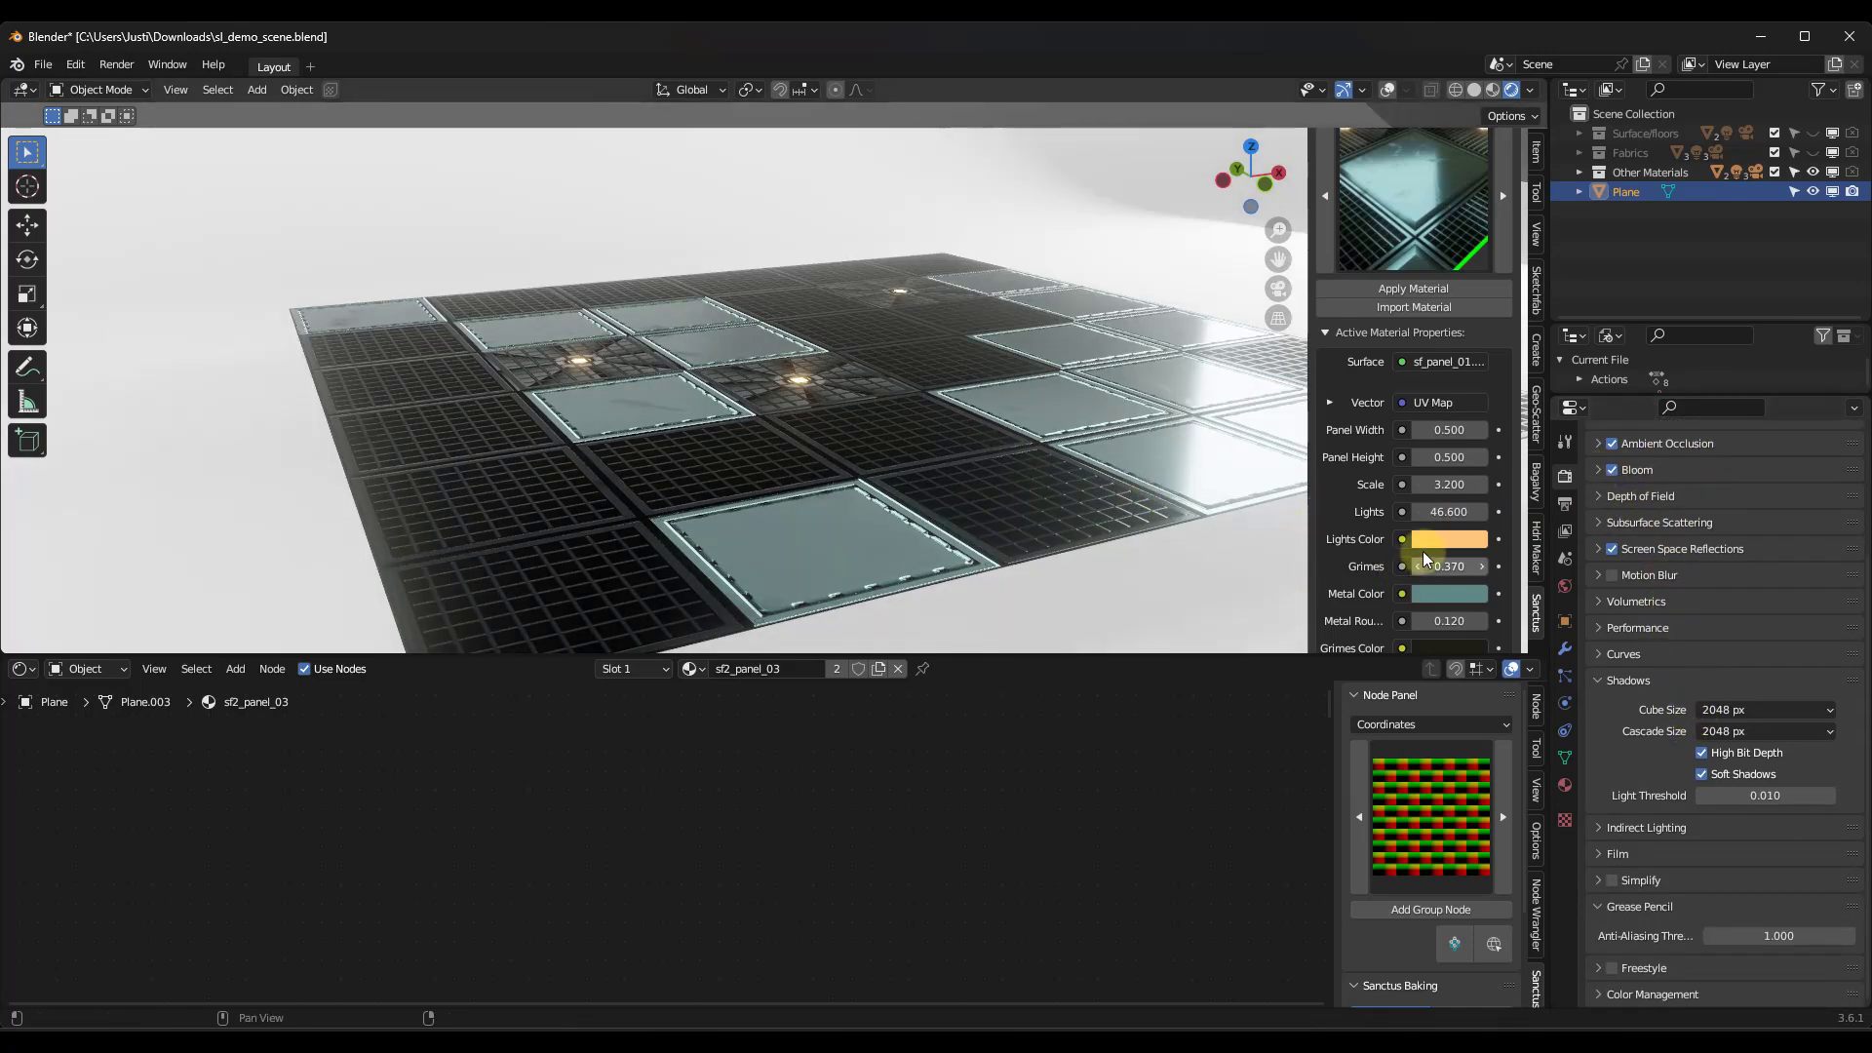
{"action": "mouse_move", "coordinate": [1448, 512]}
{"action": "left_mouse_down"}
{"action": "mouse_move", "coordinate": [898, 510]}
{"action": "mouse_move", "coordinate": [1112, 524]}
{"action": "mouse_move", "coordinate": [1003, 627]}
{"action": "mouse_move", "coordinate": [1108, 627]}
{"action": "mouse_move", "coordinate": [778, 421]}
{"action": "mouse_move", "coordinate": [1419, 517]}
{"action": "left_mouse_up"}
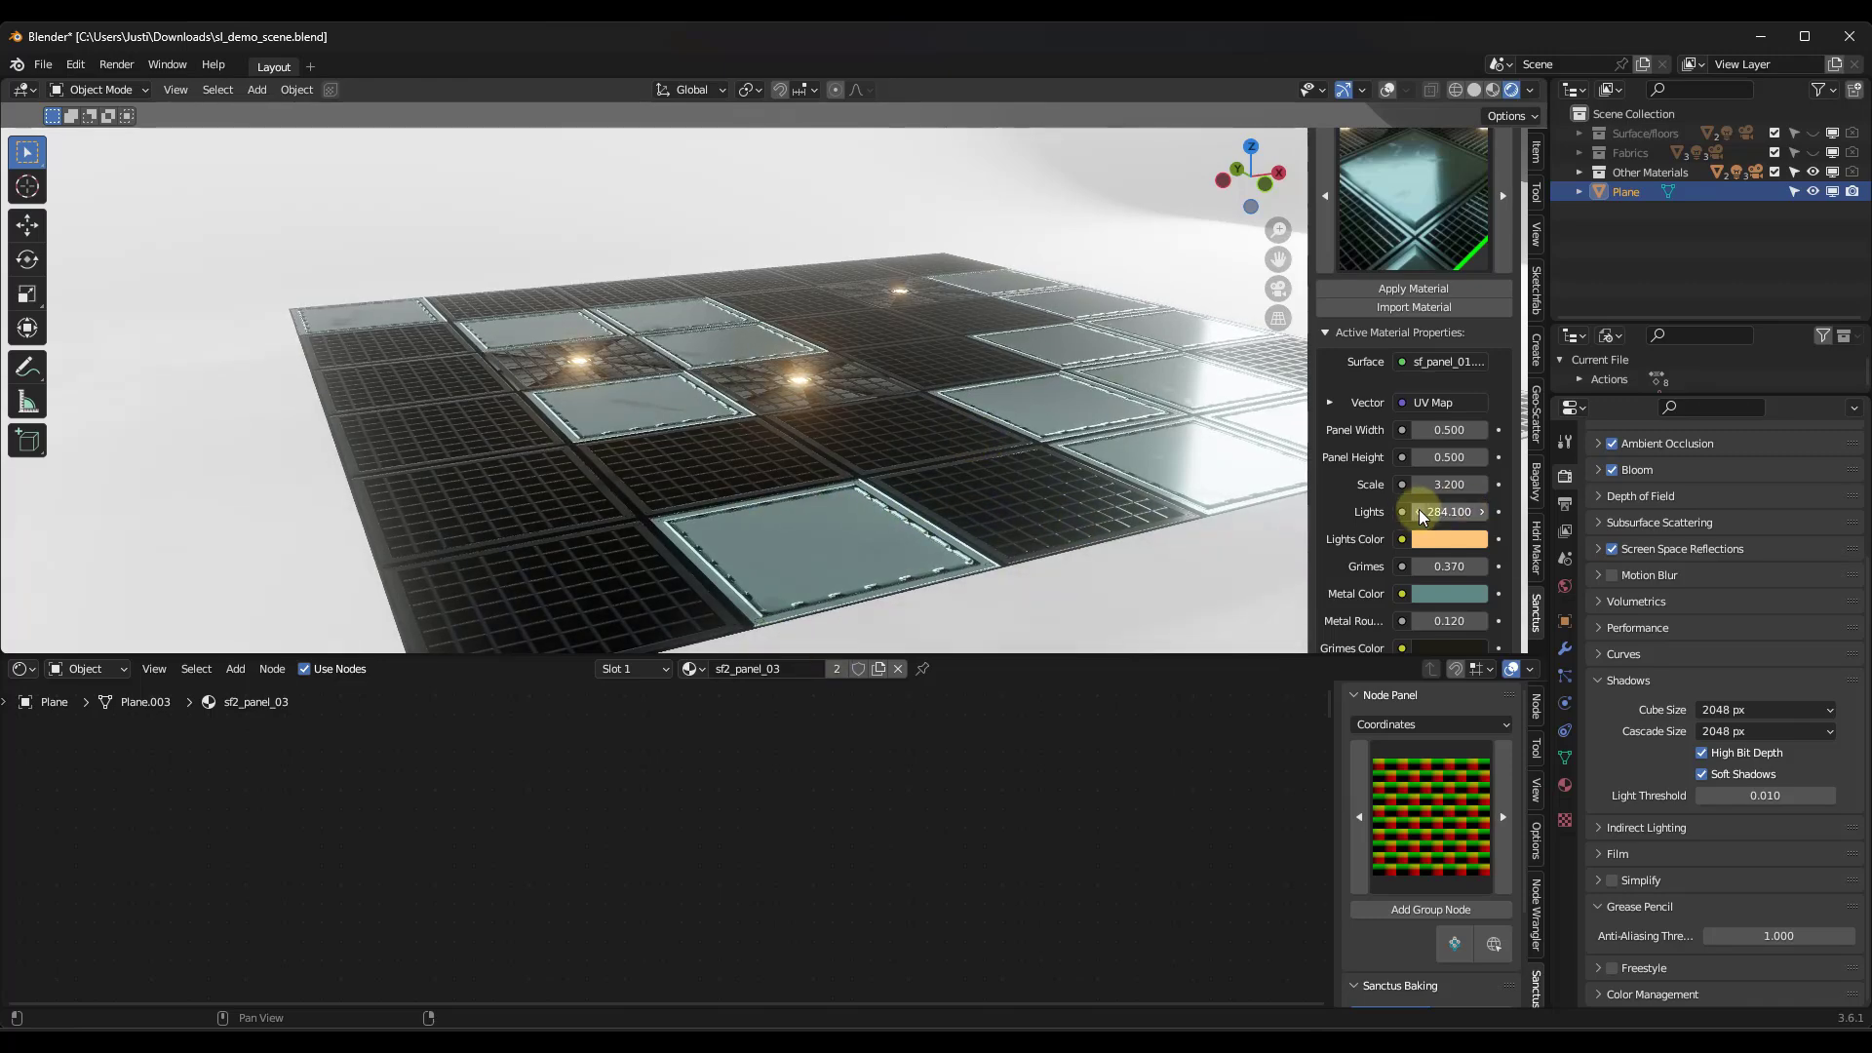
{"action": "scroll", "coordinate": [1419, 517], "scroll_direction": "down", "scroll_amount": 8}
{"action": "middle_click_drag", "start_coordinate": [825, 459], "coordinate": [741, 390]}
Step: Choose Anti Slip 01 from the Buildings materials and apply the existing copy to the plane
{"action": "scroll", "coordinate": [1363, 390], "scroll_direction": "up", "scroll_amount": 7}
{"action": "scroll", "coordinate": [1364, 376], "scroll_direction": "up", "scroll_amount": 4}
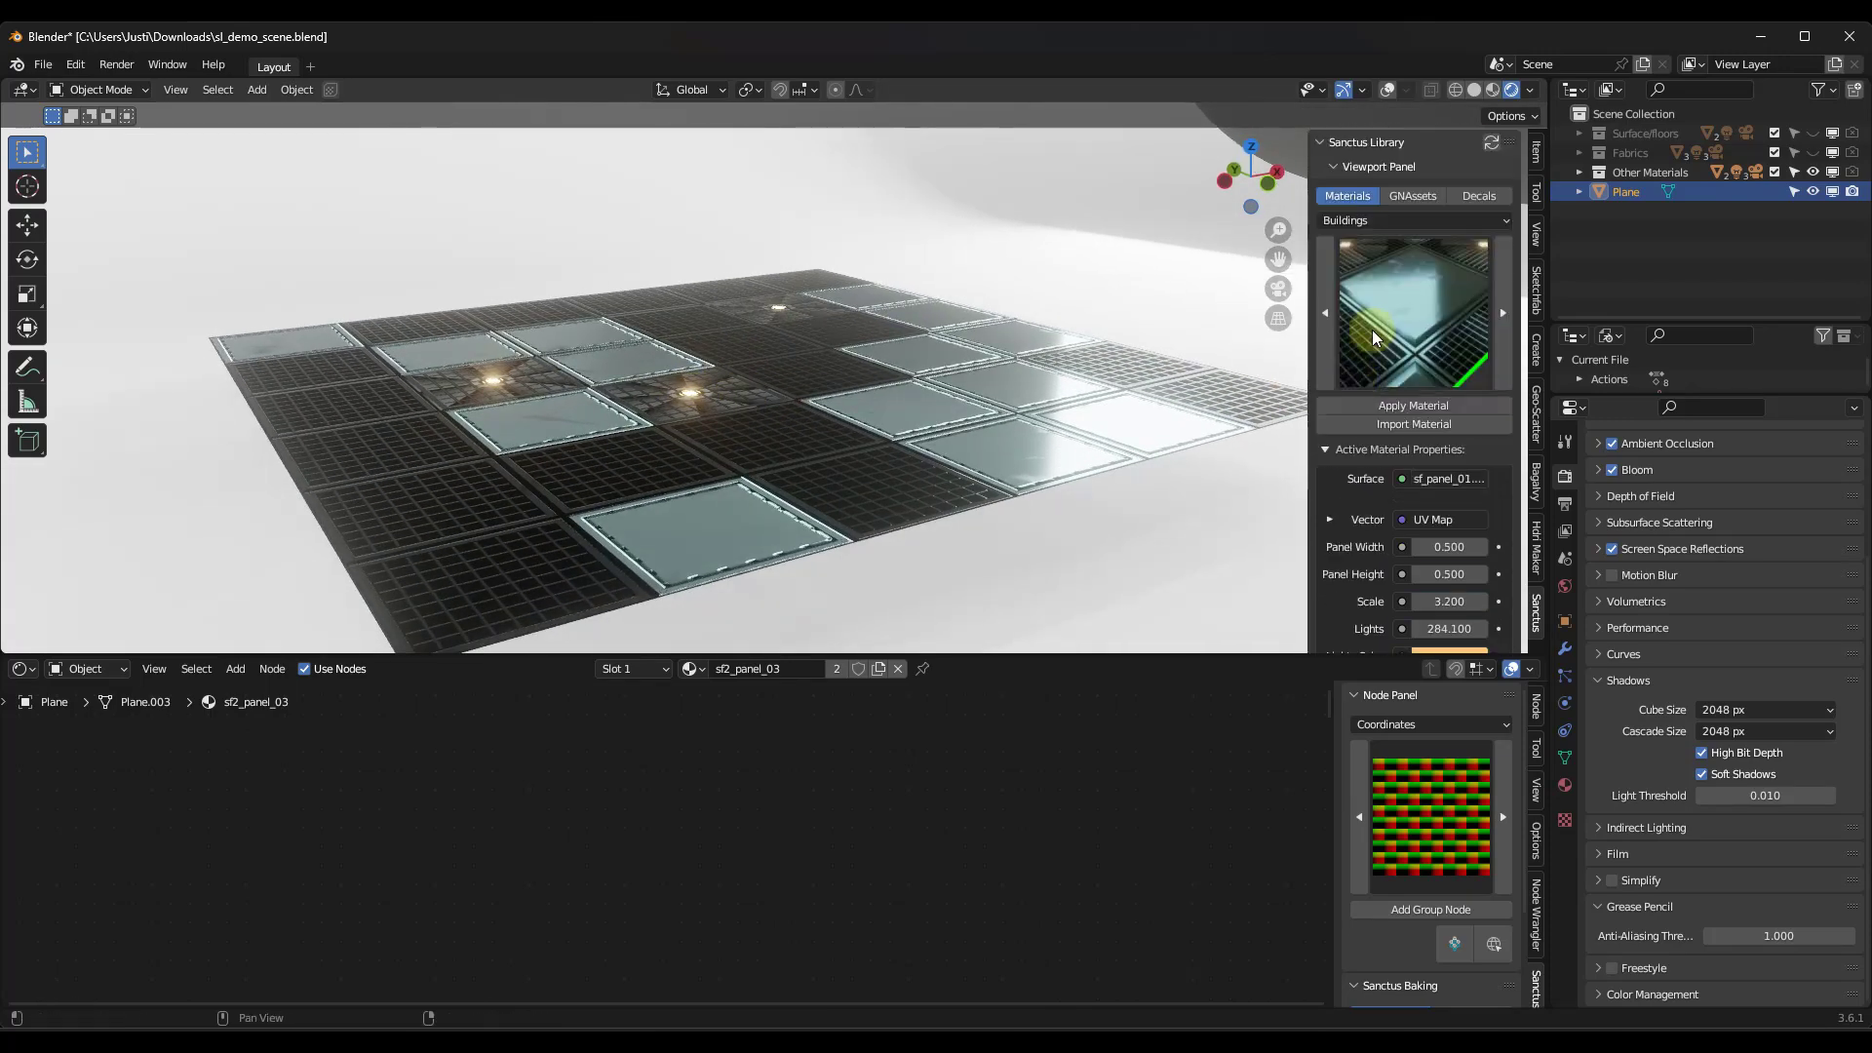
{"action": "middle_click_drag", "start_coordinate": [760, 419], "coordinate": [986, 381]}
{"action": "left_click", "coordinate": [1422, 288]}
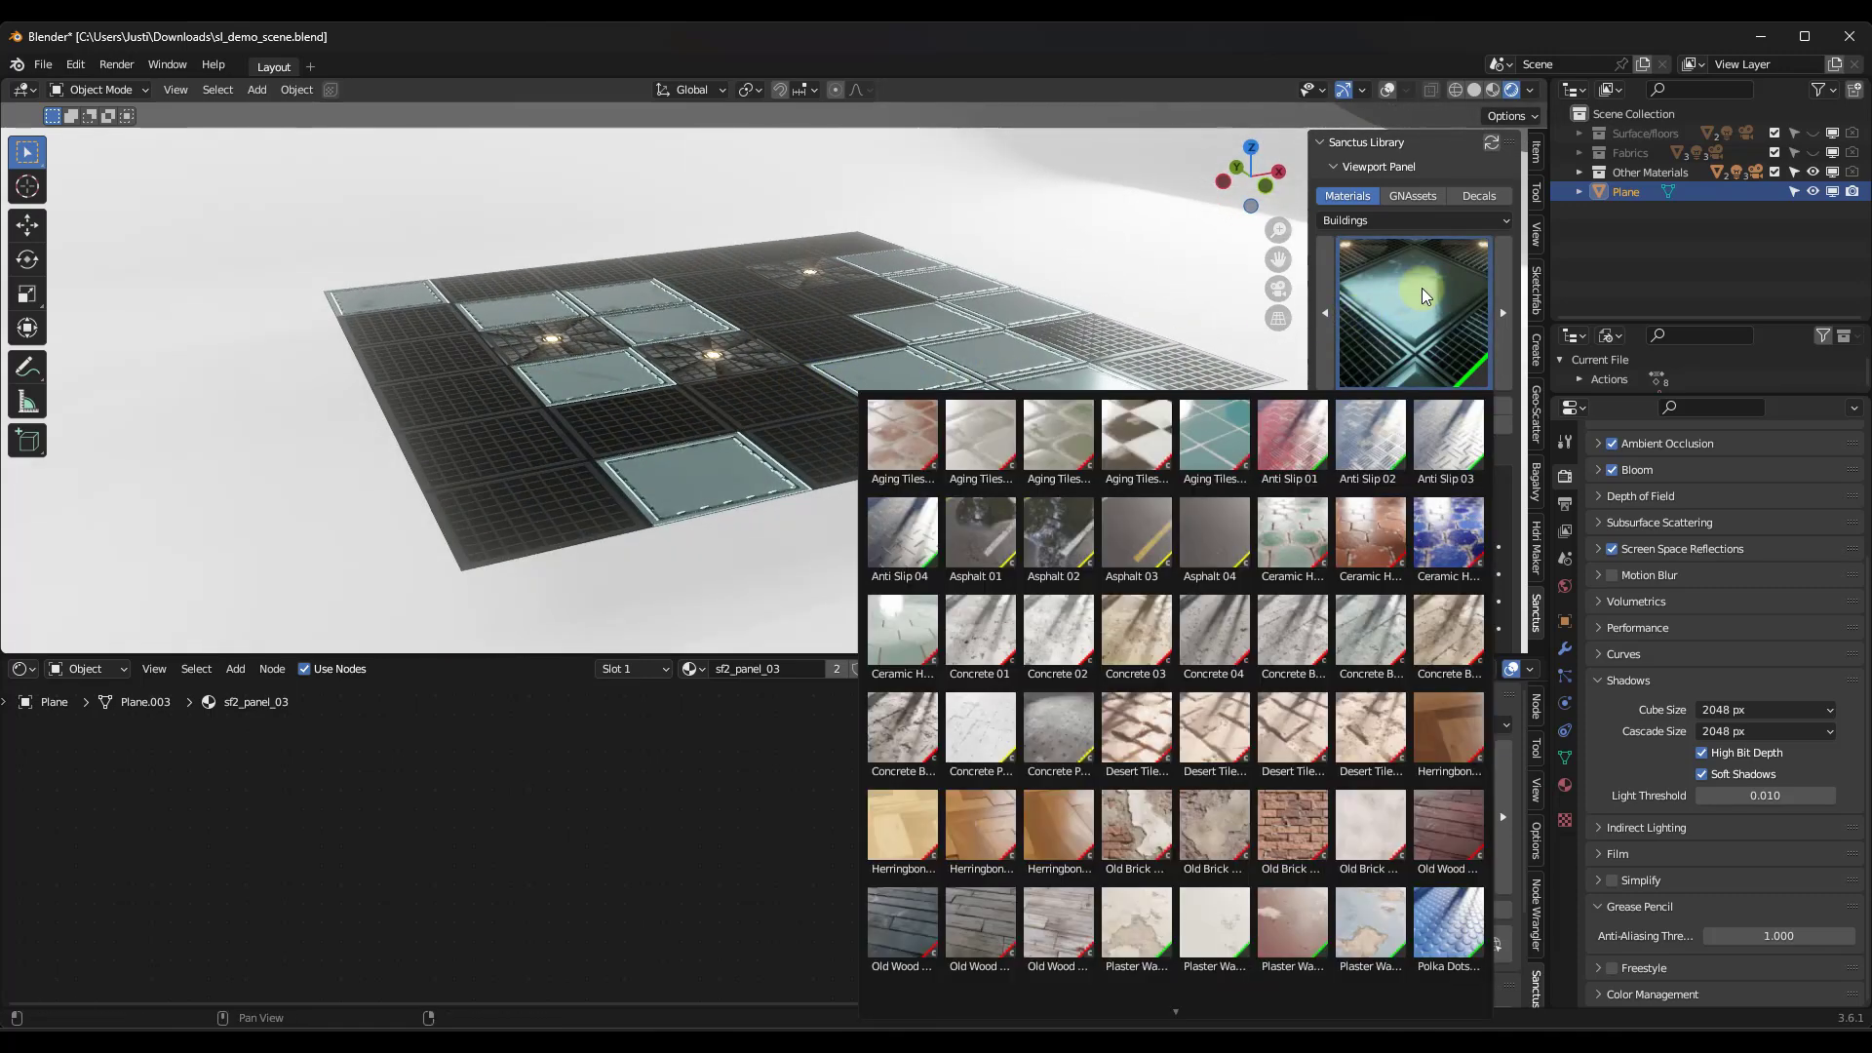
{"action": "left_click", "coordinate": [1404, 295]}
{"action": "left_click", "coordinate": [1277, 415]}
{"action": "left_click", "coordinate": [1431, 411]}
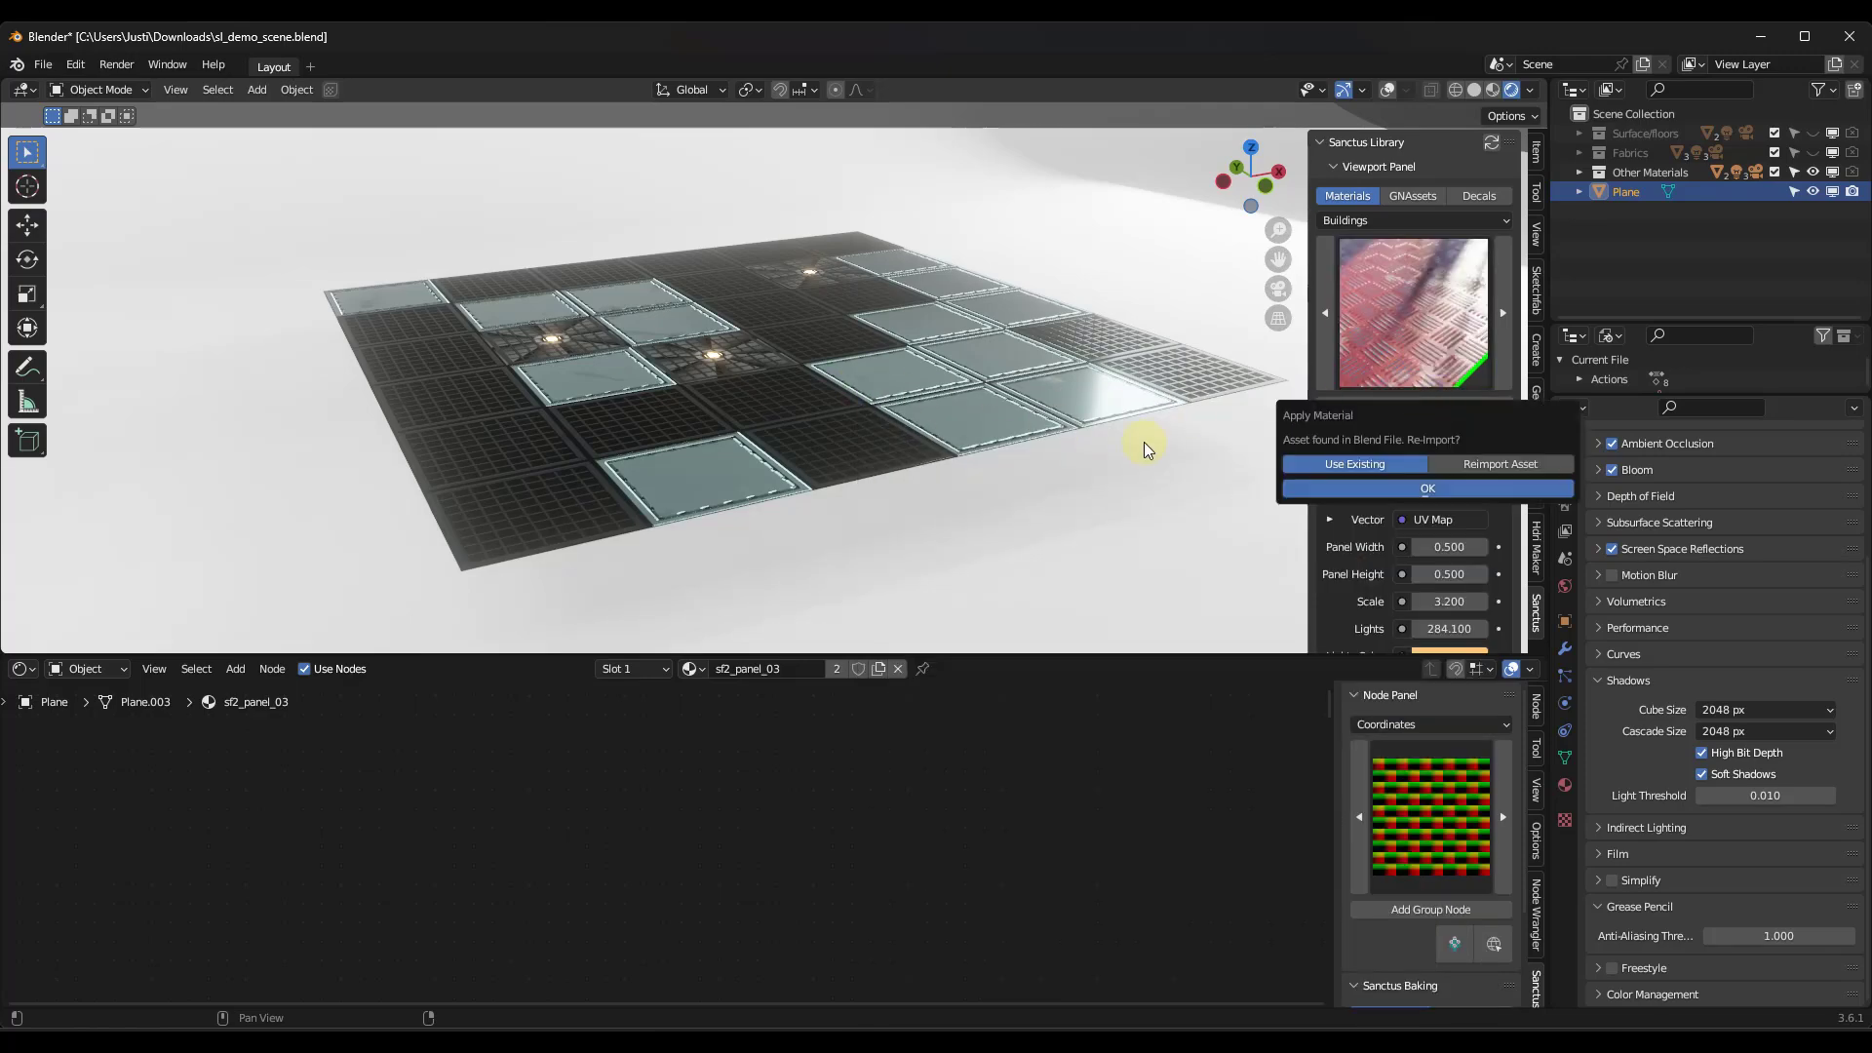
{"action": "left_click", "coordinate": [1414, 483]}
{"action": "middle_click_drag", "start_coordinate": [747, 407], "coordinate": [773, 429]}
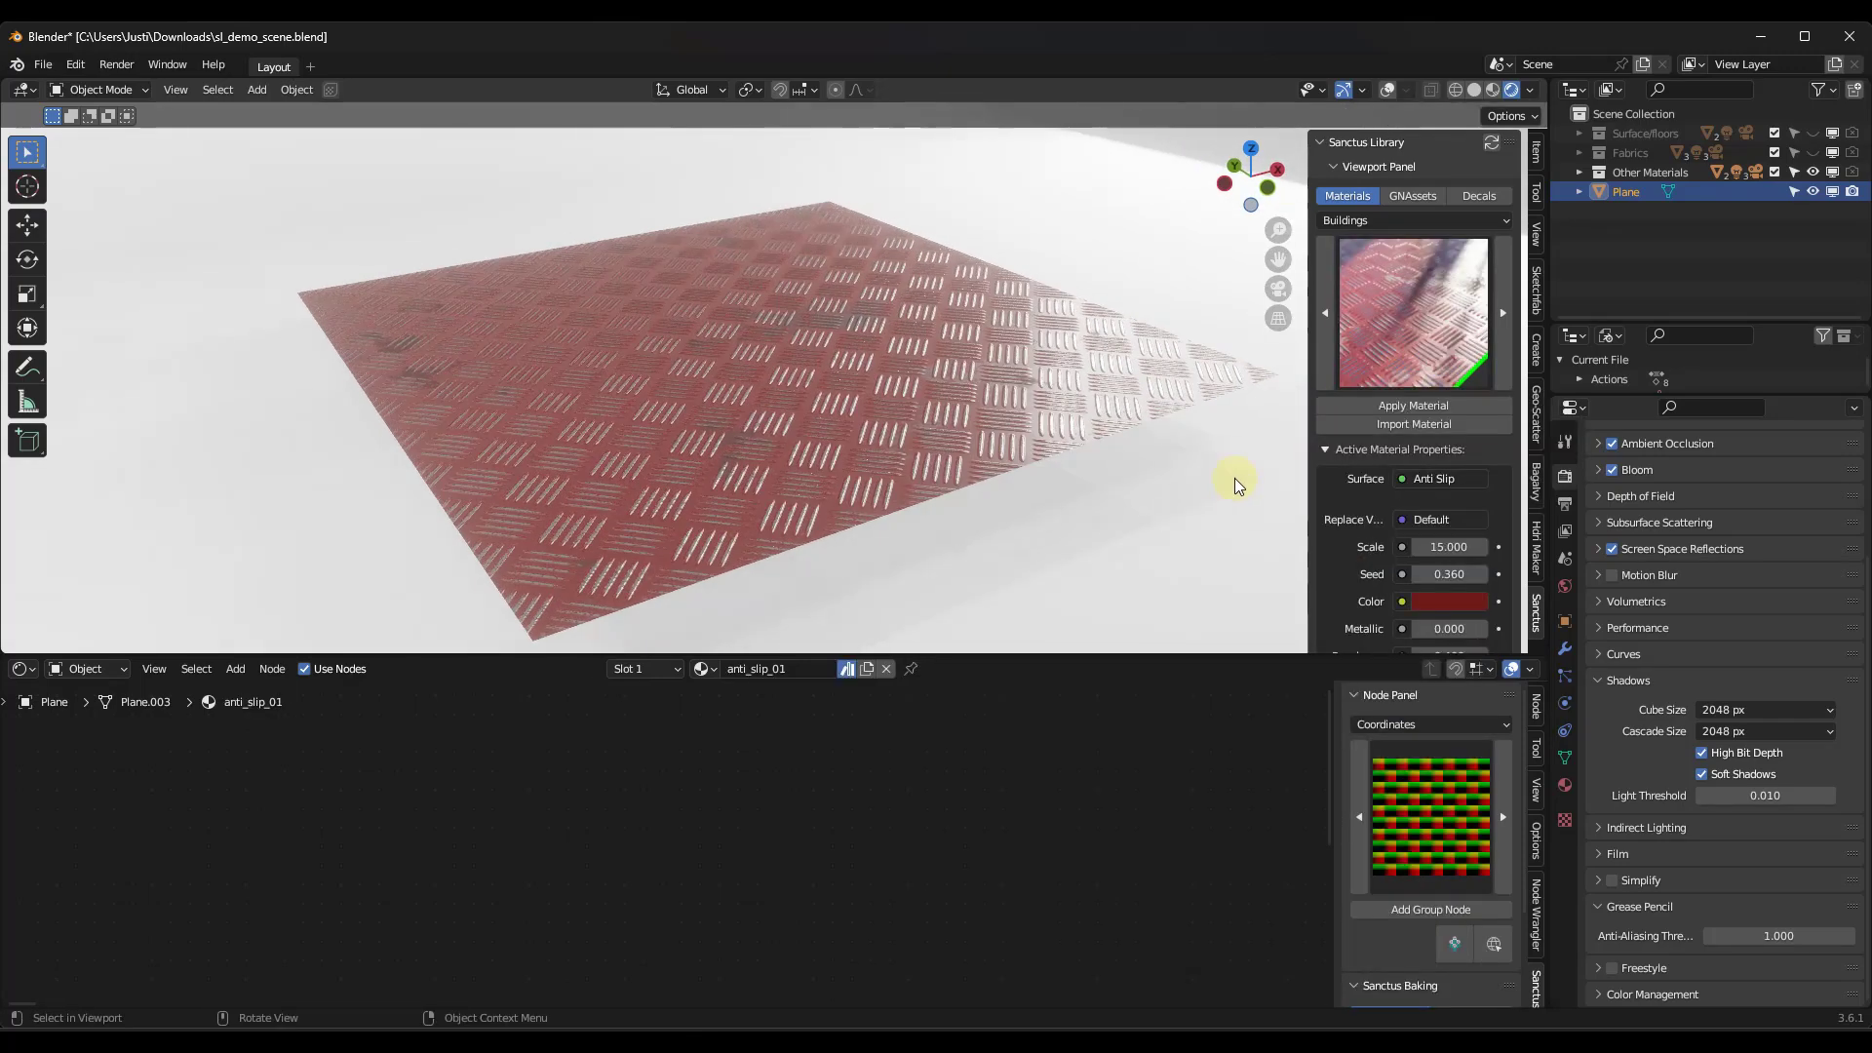
Step: Set the Anti Slip material's scale to 4.7 and seed to 12.06, and inspect the worn surface up close
{"action": "scroll", "coordinate": [1359, 535], "scroll_direction": "down", "scroll_amount": 2}
{"action": "left_click_drag", "start_coordinate": [1443, 469], "coordinate": [1107, 501]}
{"action": "scroll", "coordinate": [367, 312], "scroll_direction": "up", "scroll_amount": 5}
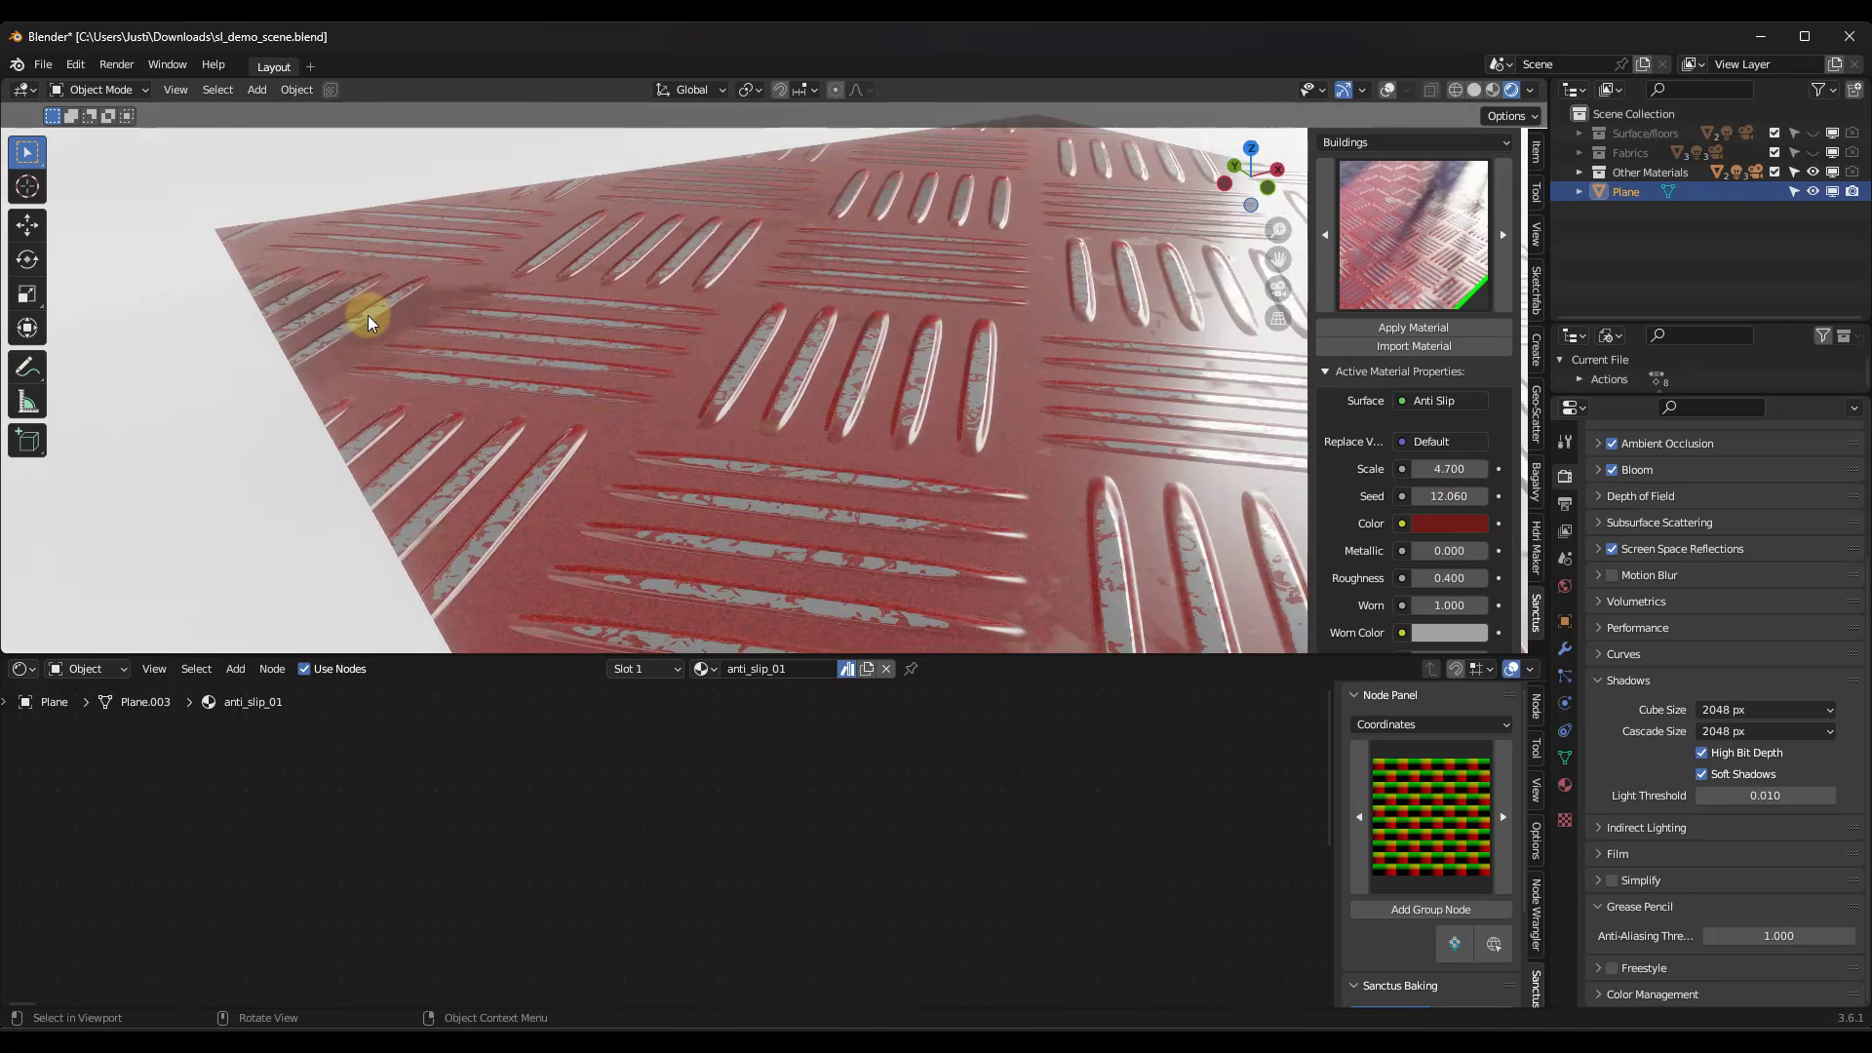
{"action": "scroll", "coordinate": [430, 308], "scroll_direction": "down", "scroll_amount": 3}
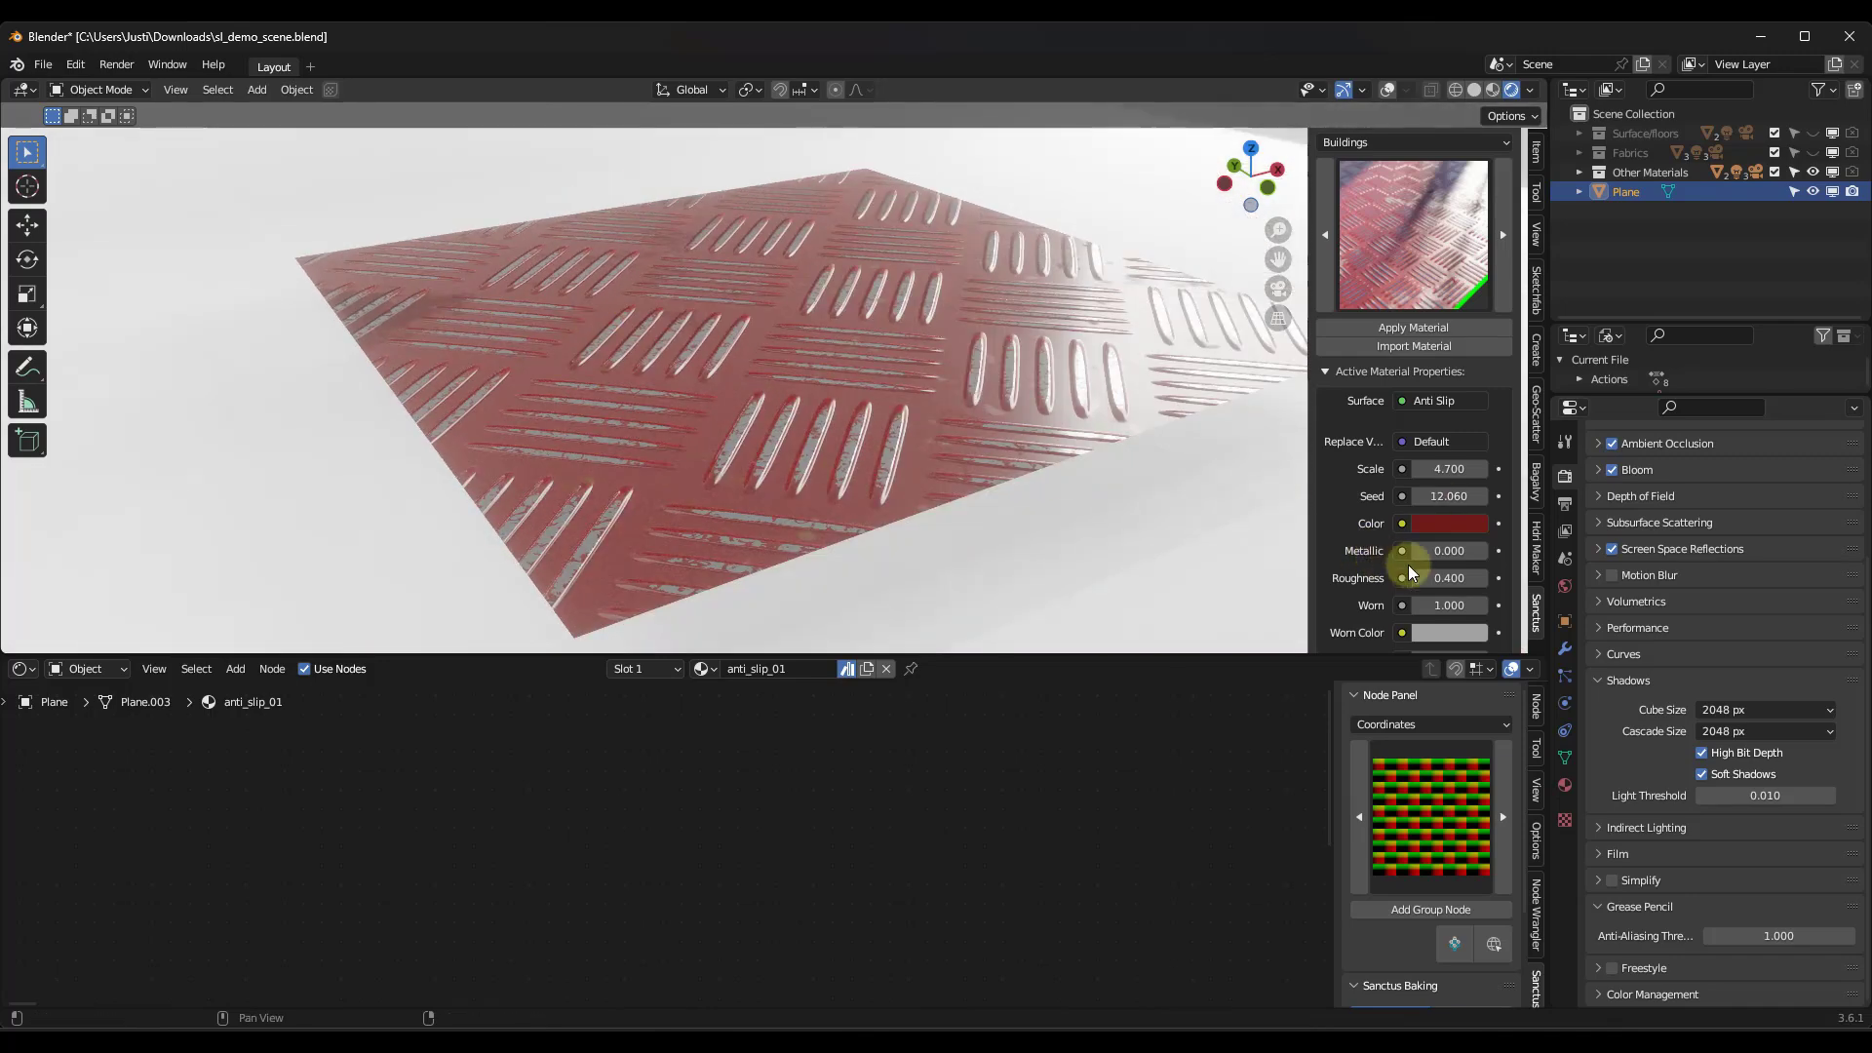
Step: Set the Anti Slip material's roughness to 0.5 and its worn amount to 0.5
{"action": "left_click_drag", "start_coordinate": [1455, 578], "coordinate": [980, 578]}
{"action": "left_click_drag", "start_coordinate": [1451, 578], "coordinate": [1424, 606]}
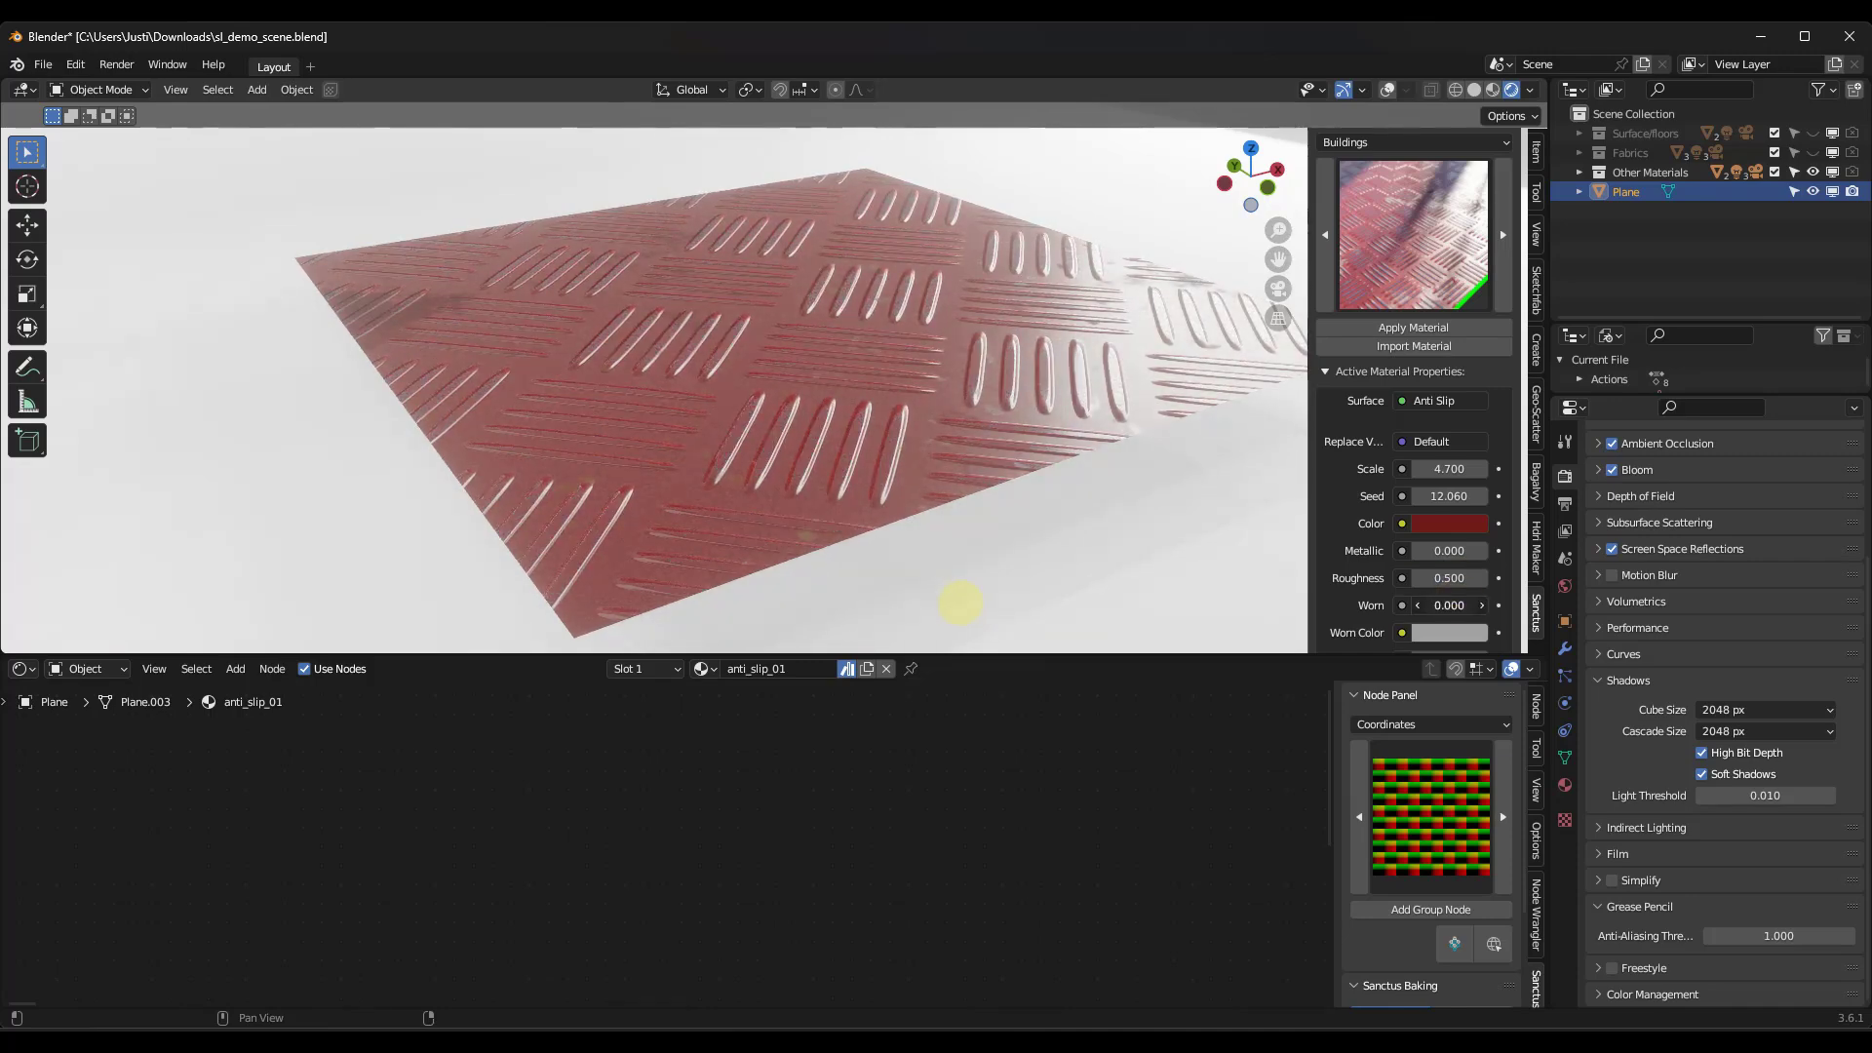
{"action": "left_click_drag", "start_coordinate": [966, 603], "coordinate": [965, 604]}
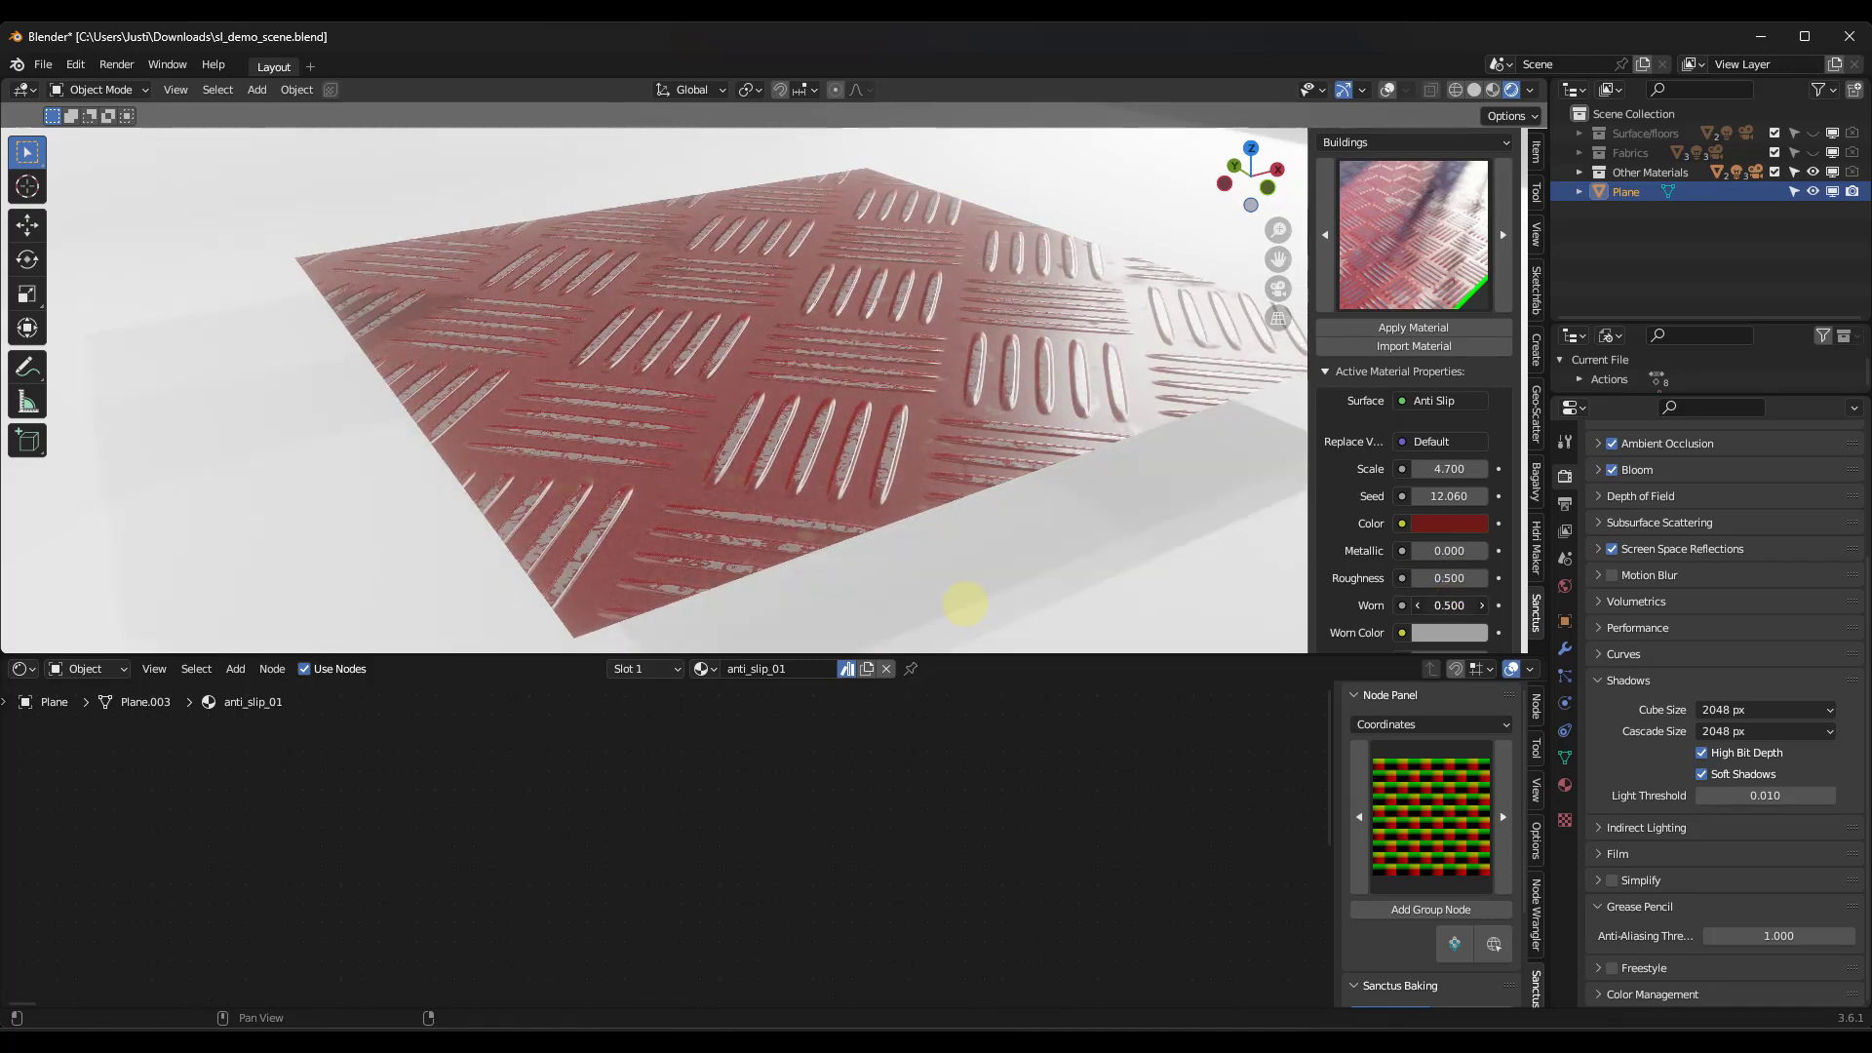
Step: Change the Anti Slip material's color to olive green and inspect the plane
{"action": "left_click", "coordinate": [1443, 523]}
{"action": "left_click_drag", "start_coordinate": [1473, 437], "coordinate": [988, 582]}
{"action": "middle_click_drag", "start_coordinate": [923, 335], "coordinate": [874, 334]}
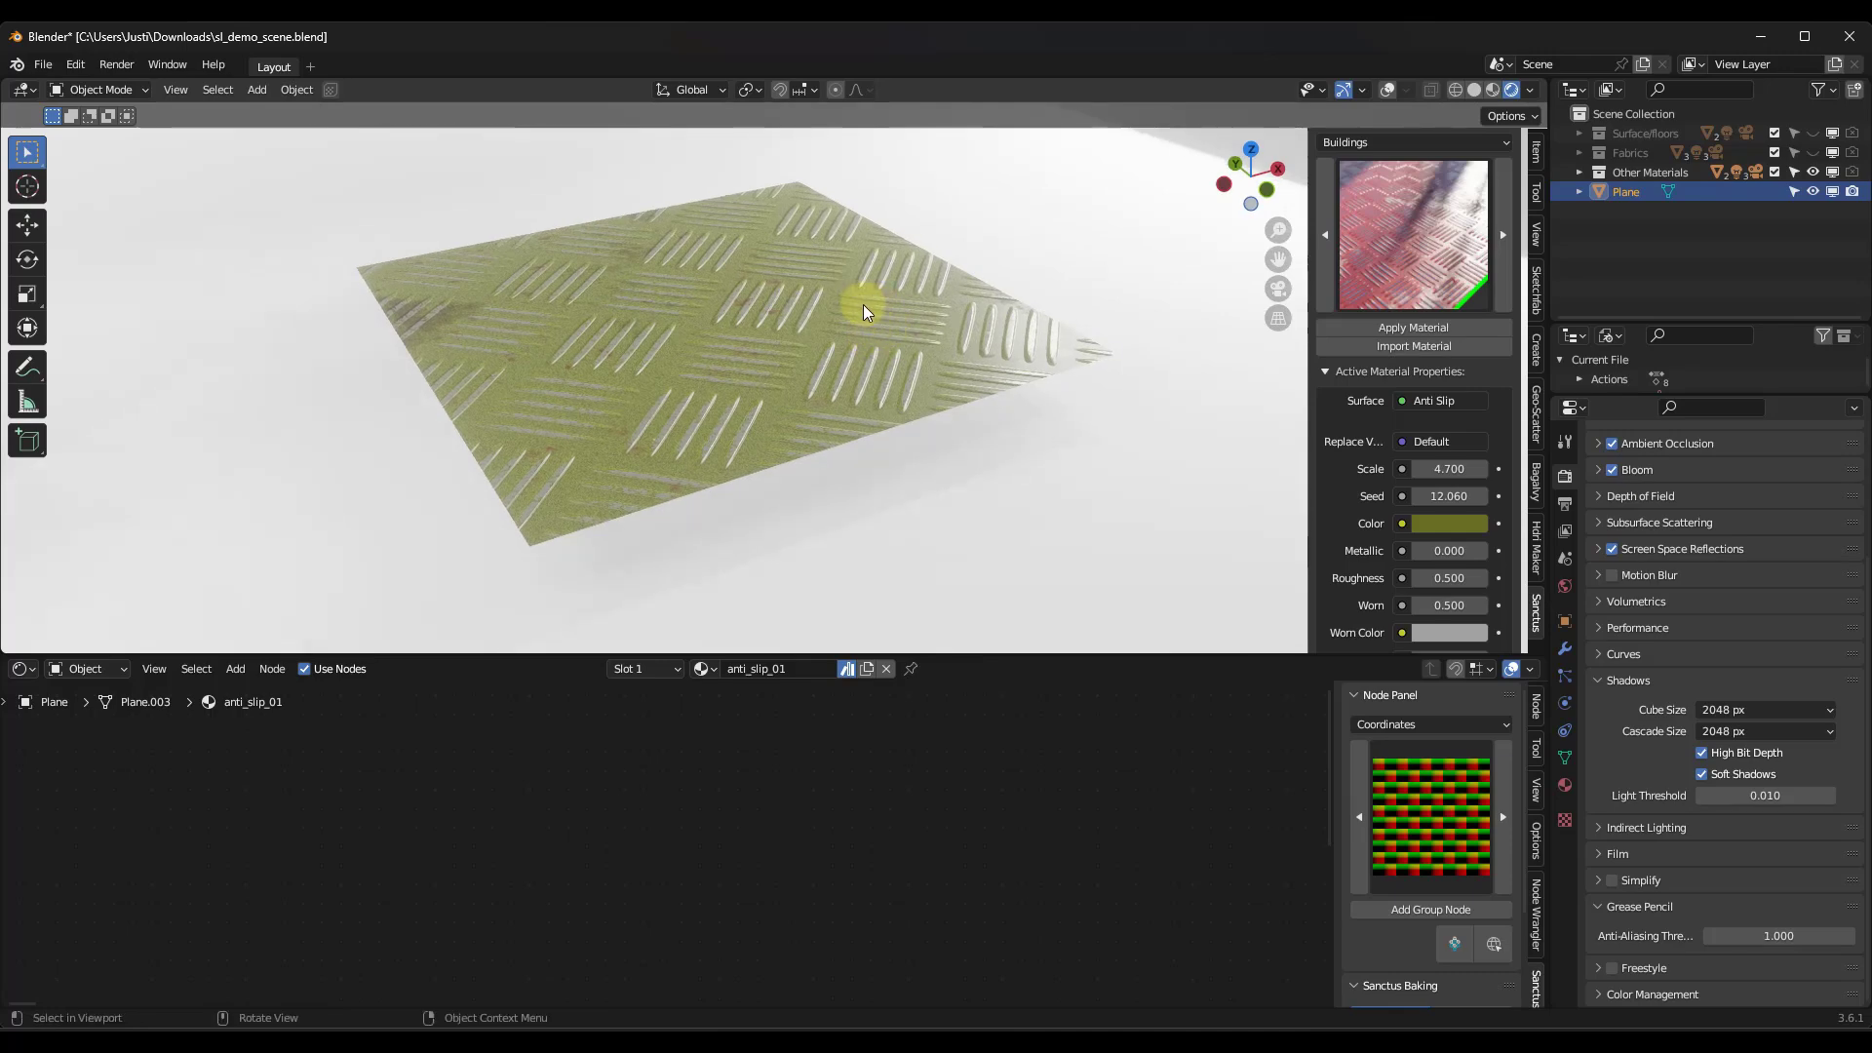
Step: Choose Old Brick Wall 03 from the Buildings materials and apply it to the plane
{"action": "left_click", "coordinate": [1385, 198]}
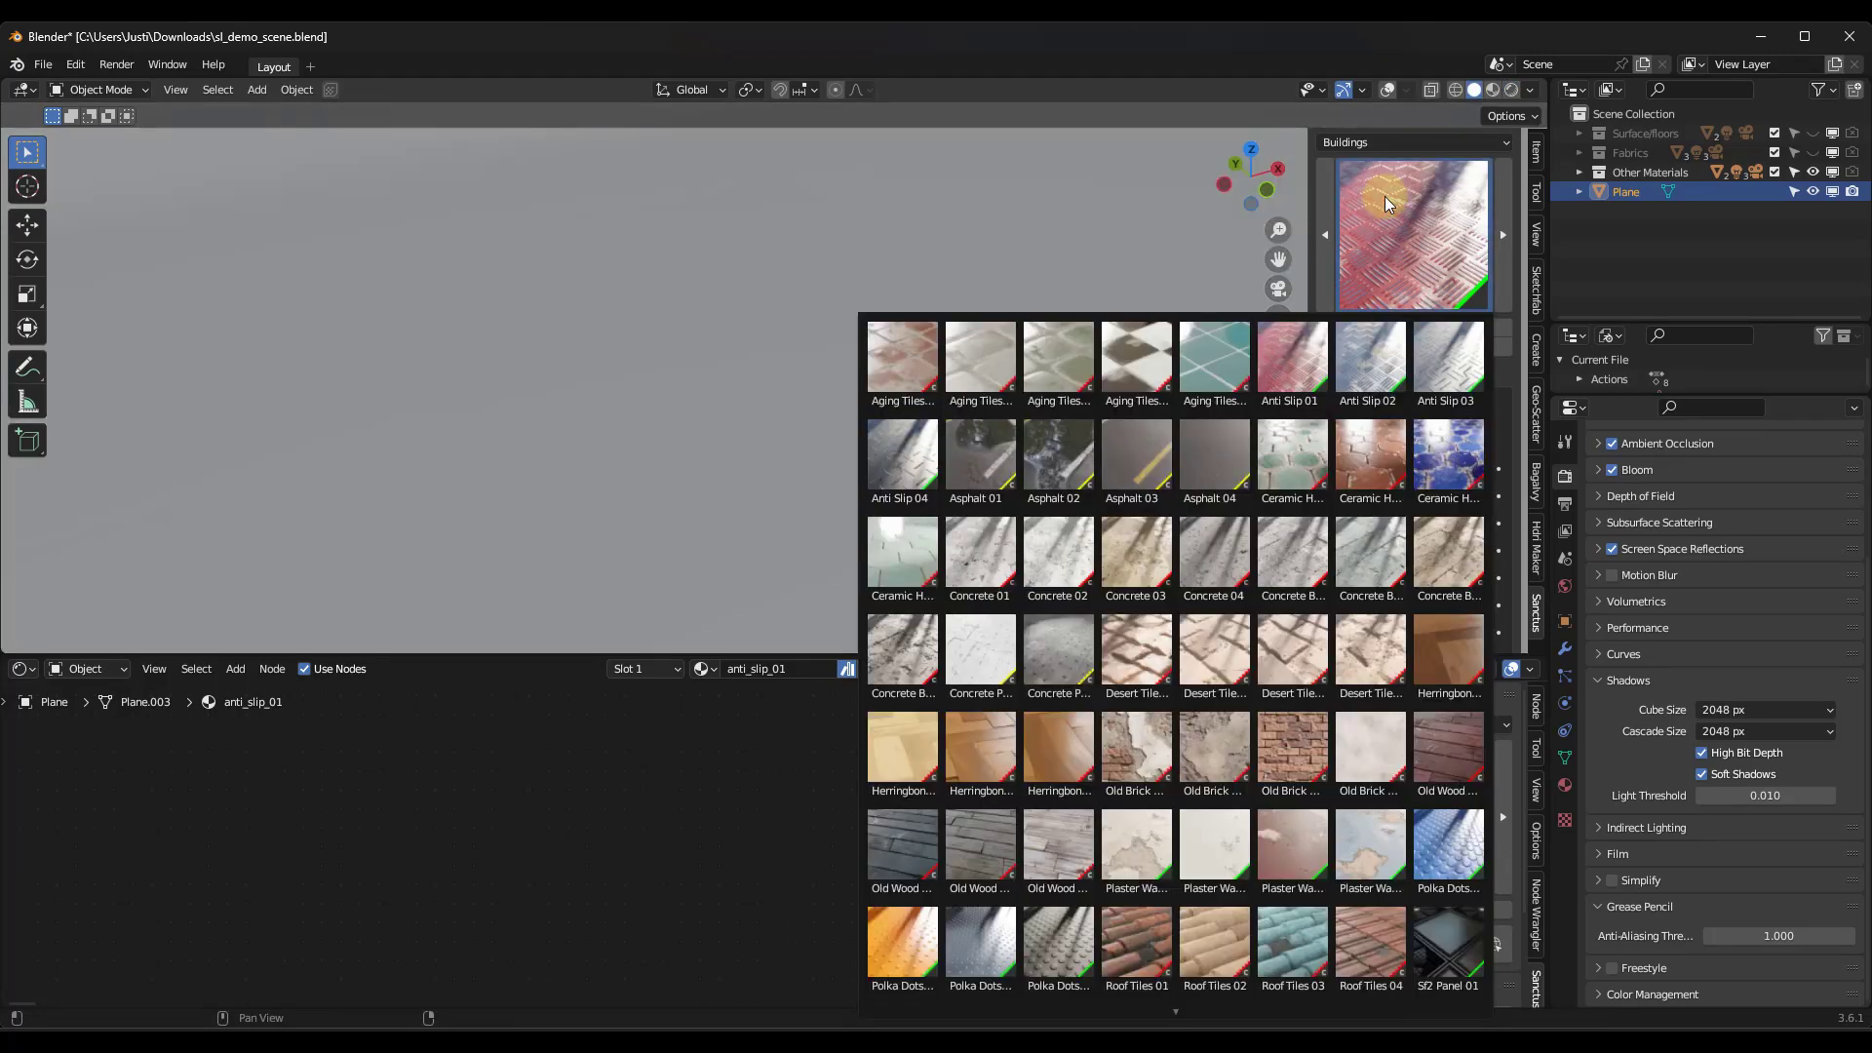
{"action": "left_click", "coordinate": [1285, 738]}
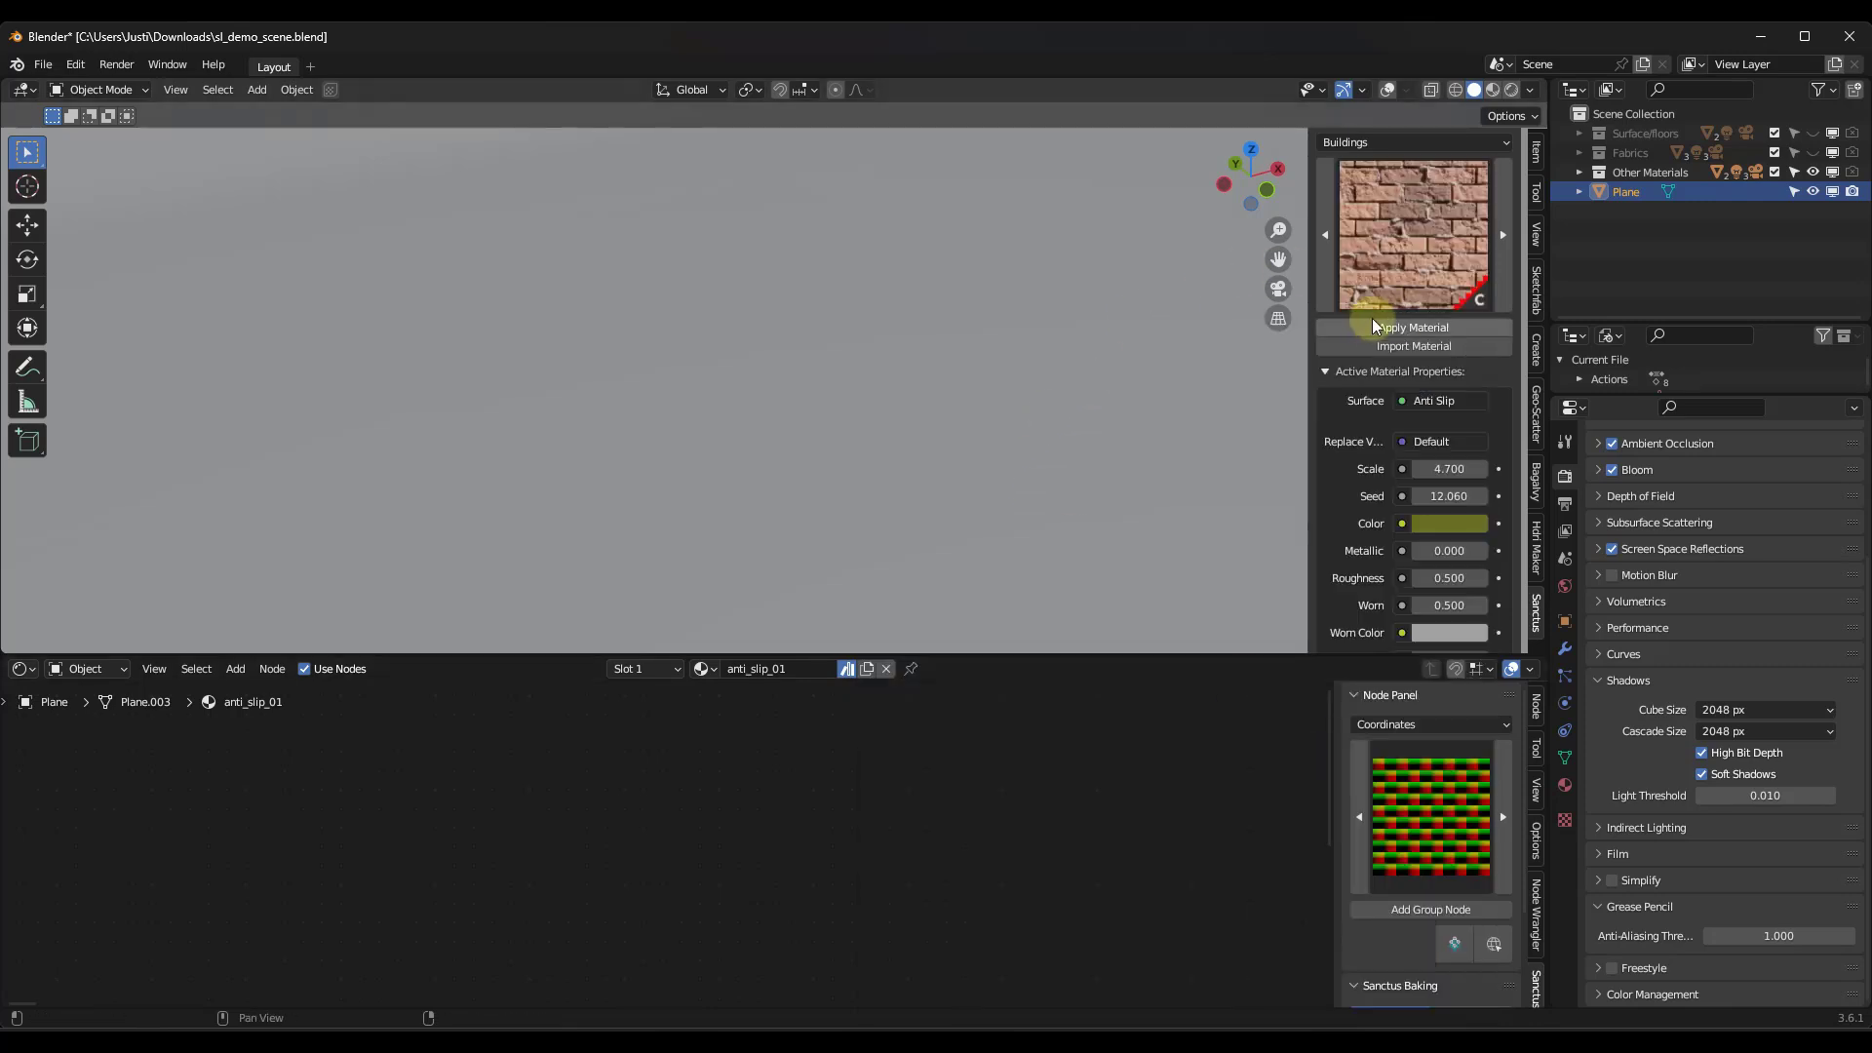
{"action": "left_click", "coordinate": [1428, 328]}
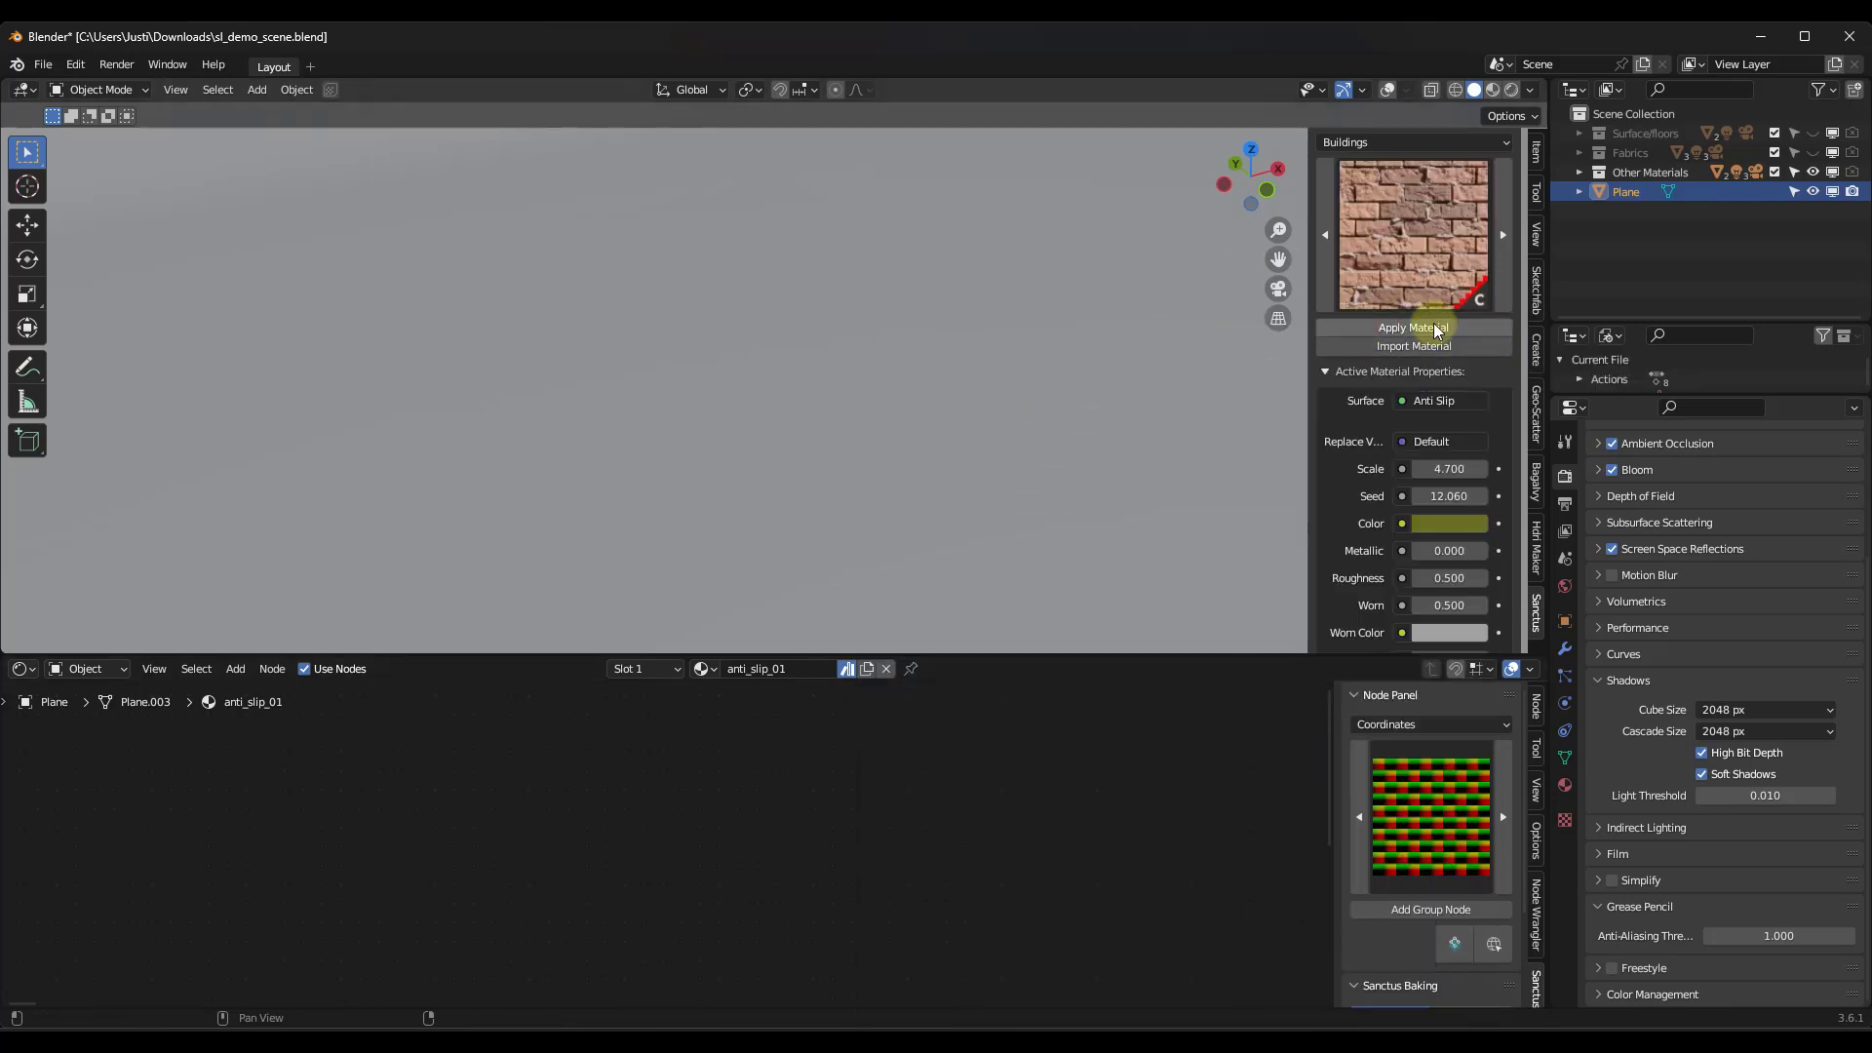
{"action": "left_click", "coordinate": [1402, 396]}
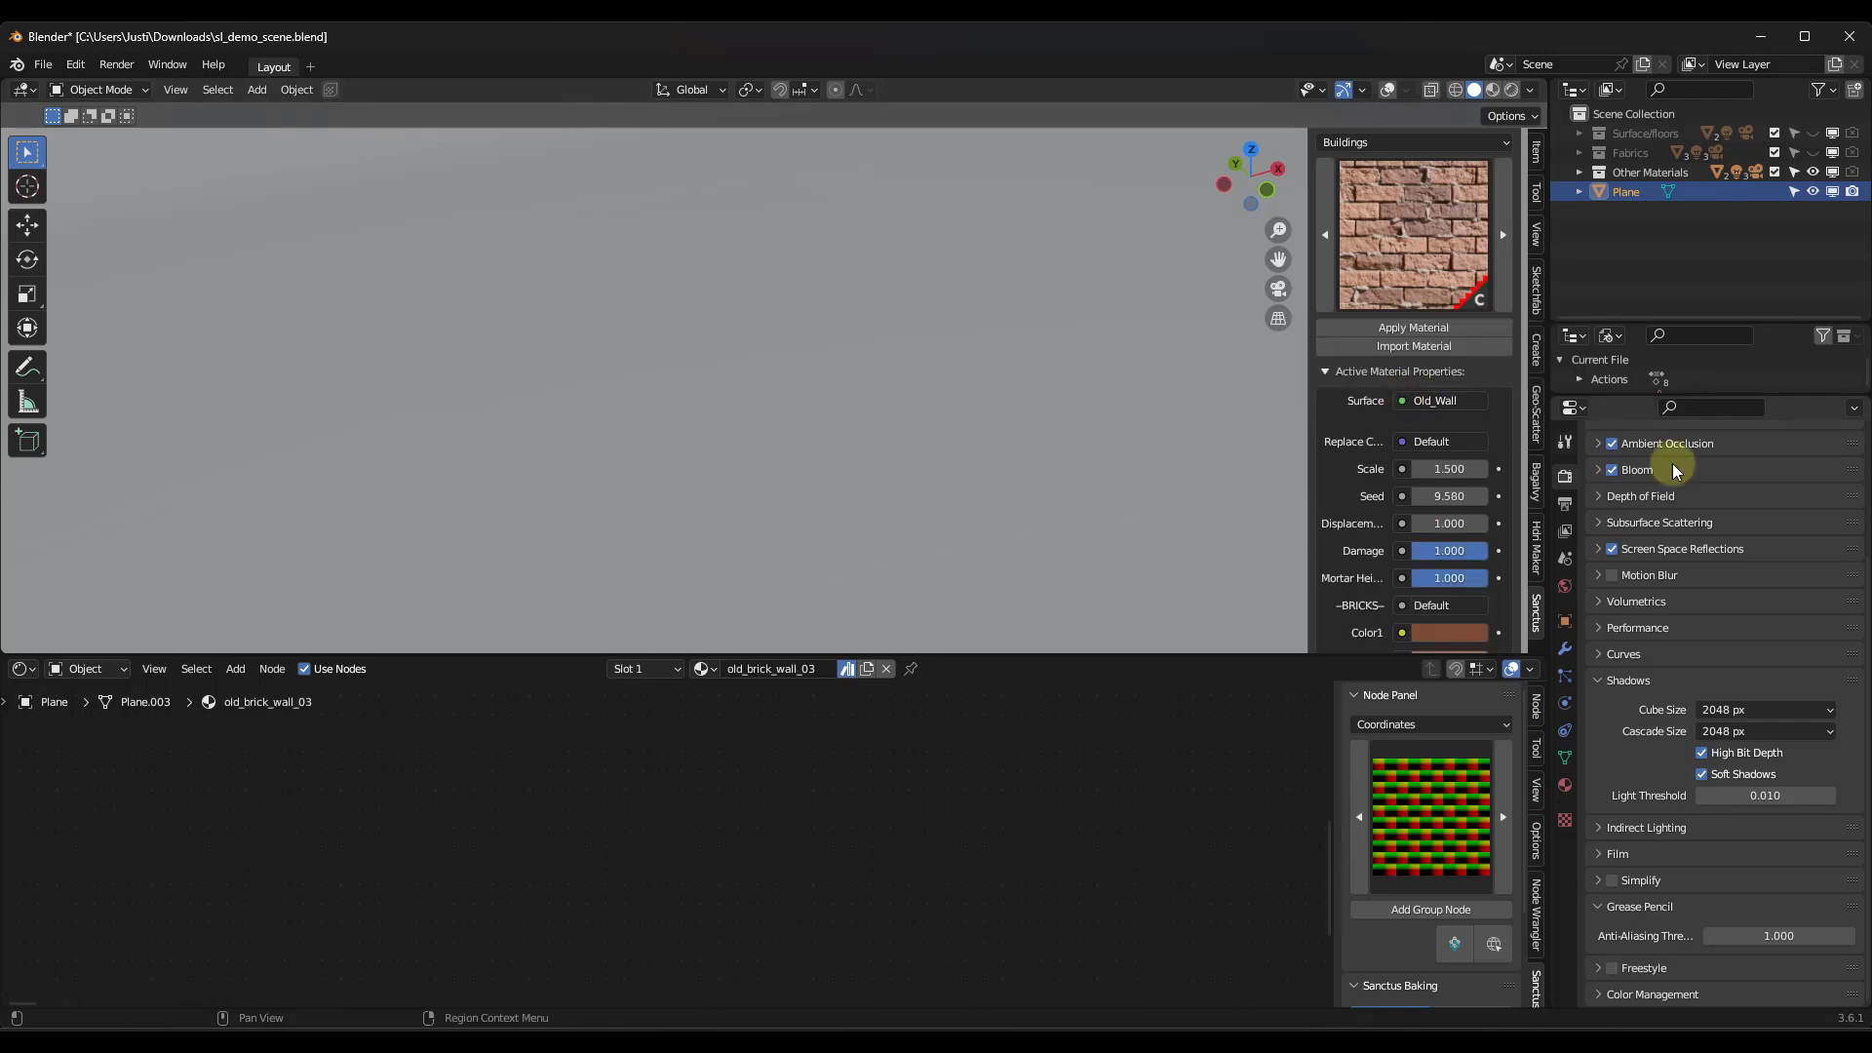
Step: Switch the render engine to Cycles, show the viewport in rendered shading, and look through the brick material's properties
{"action": "scroll", "coordinate": [1582, 462], "scroll_direction": "up", "scroll_amount": 3}
{"action": "scroll", "coordinate": [1582, 462], "scroll_direction": "up", "scroll_amount": 2}
{"action": "left_click", "coordinate": [1747, 472]}
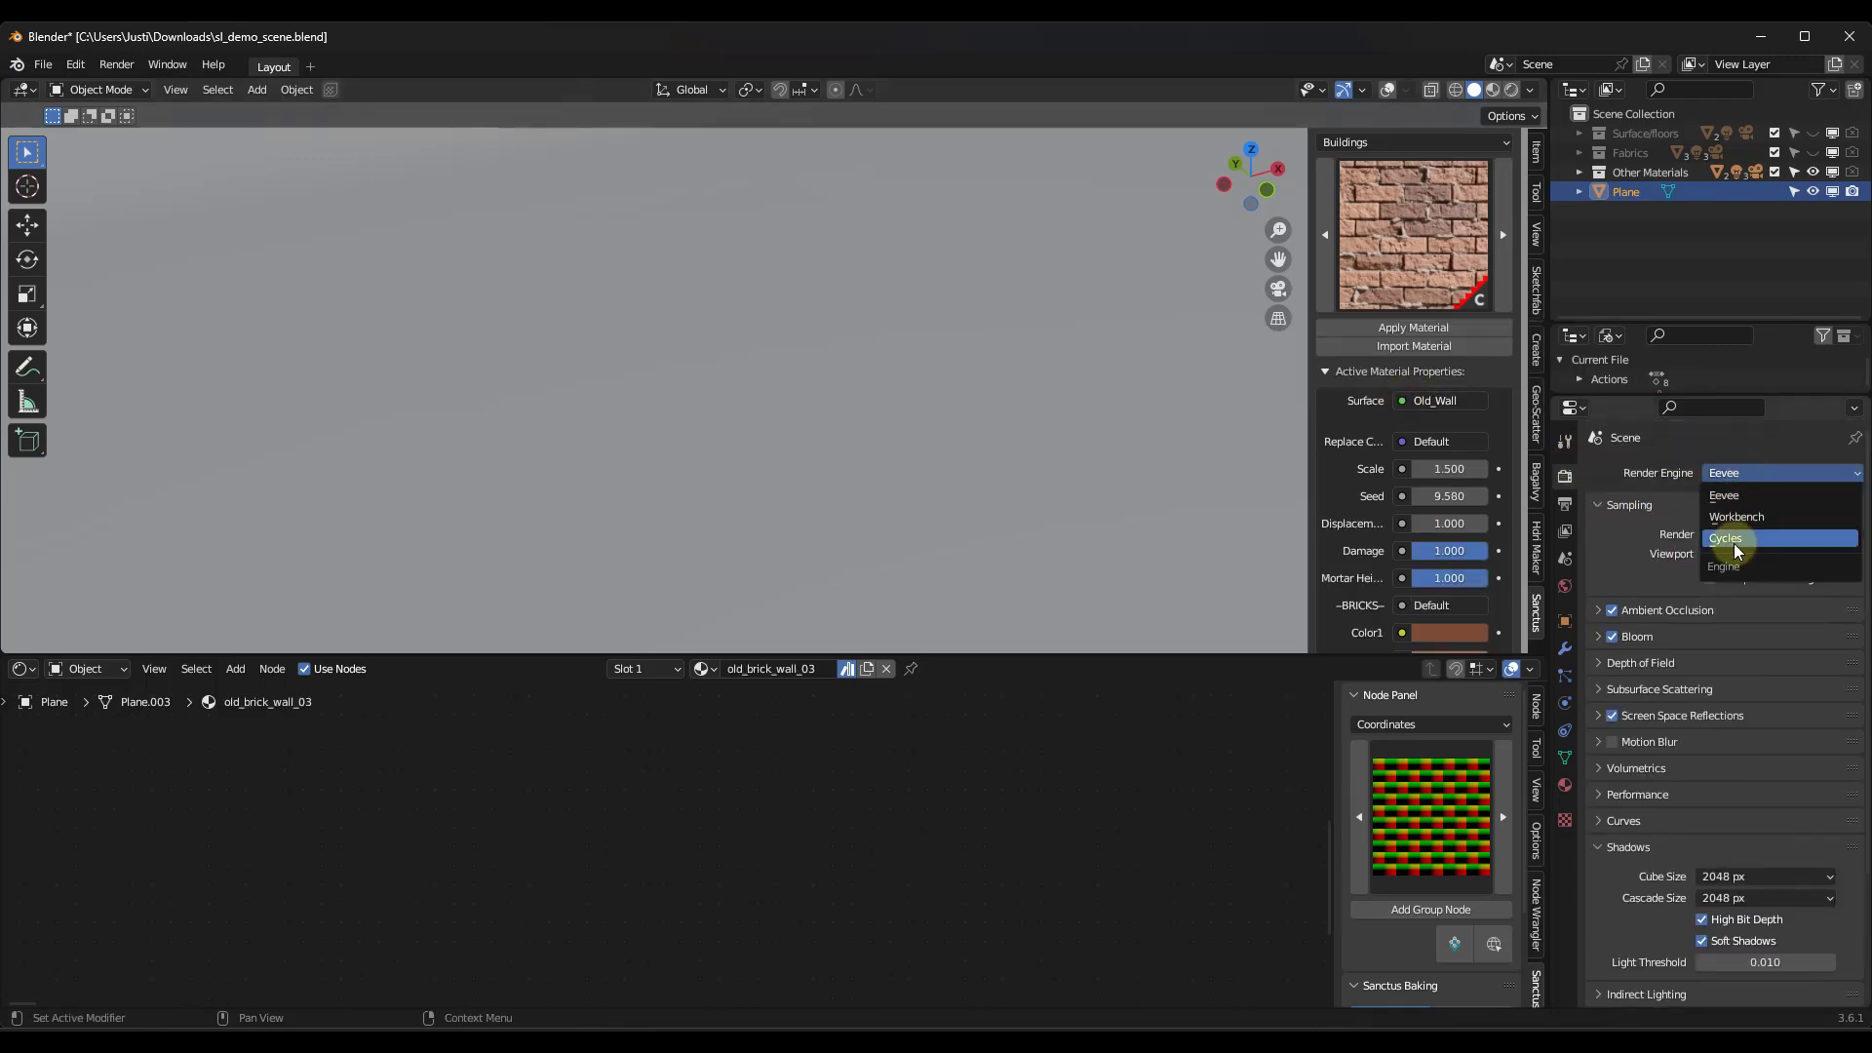
{"action": "left_click", "coordinate": [1734, 540]}
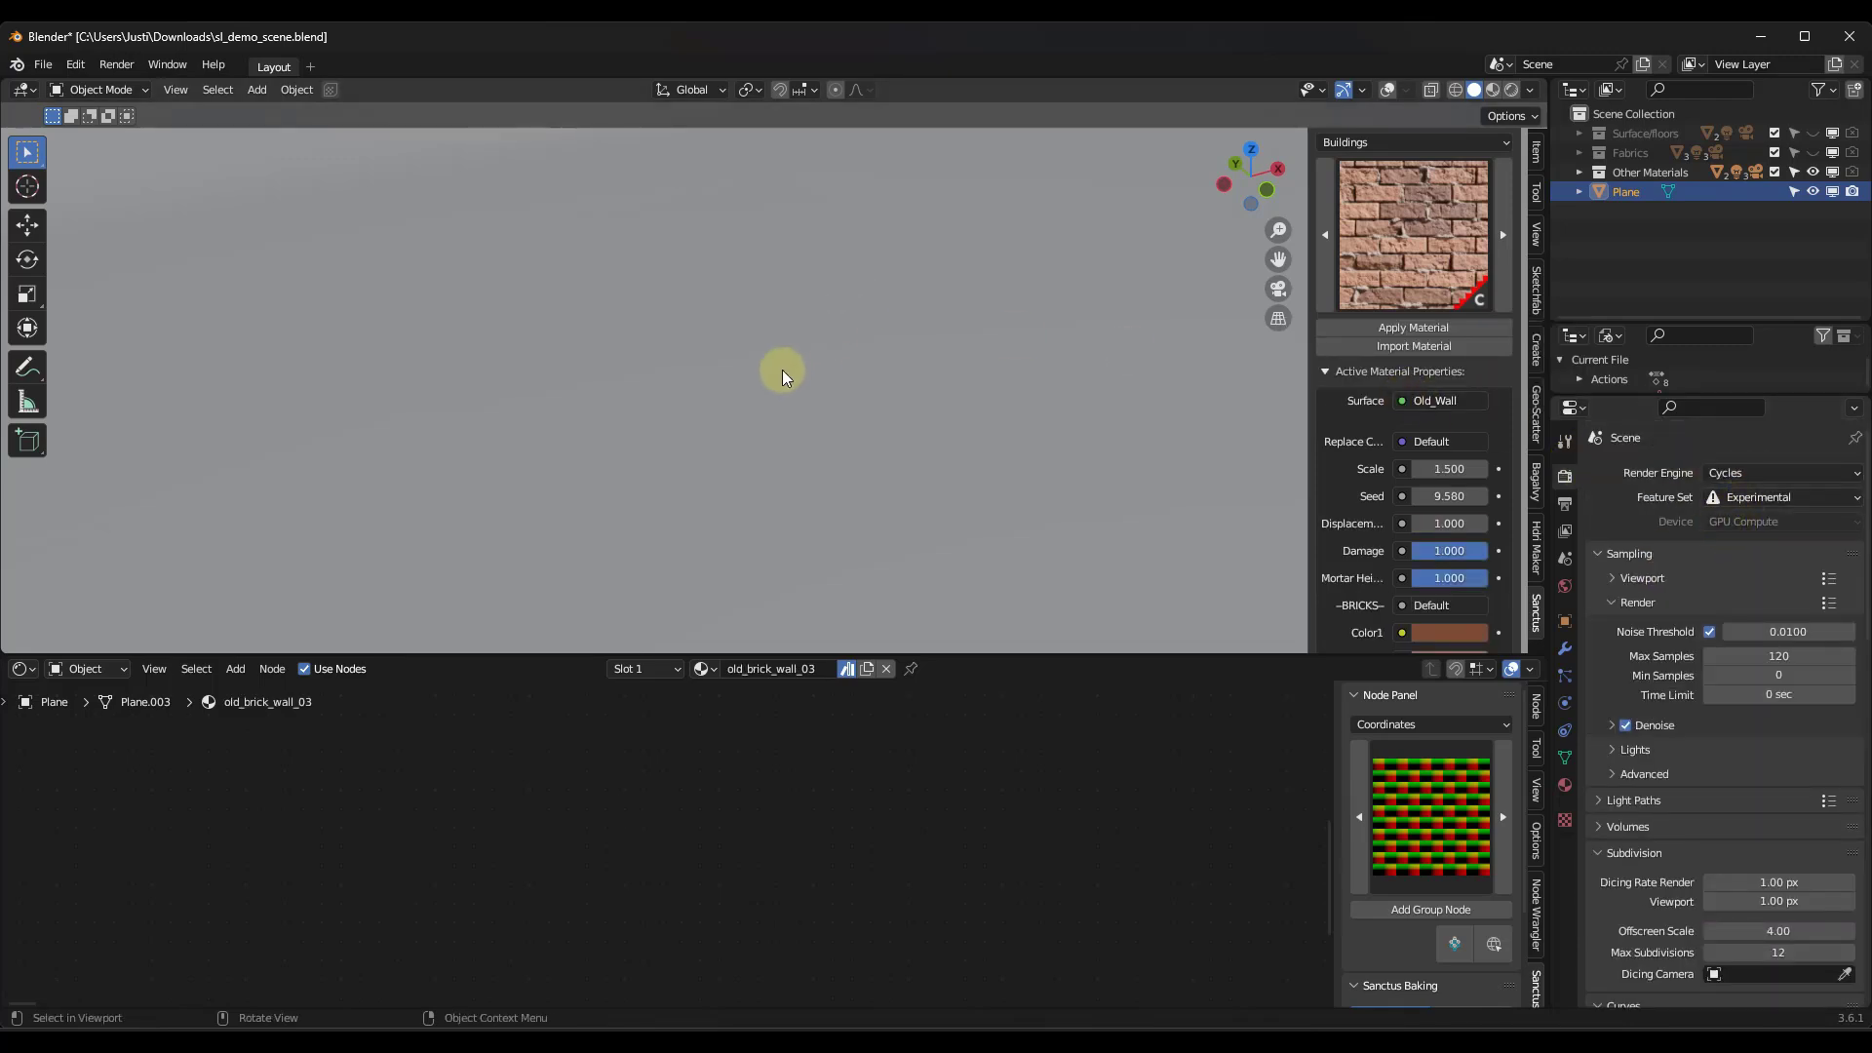
{"action": "key", "text": "z"}
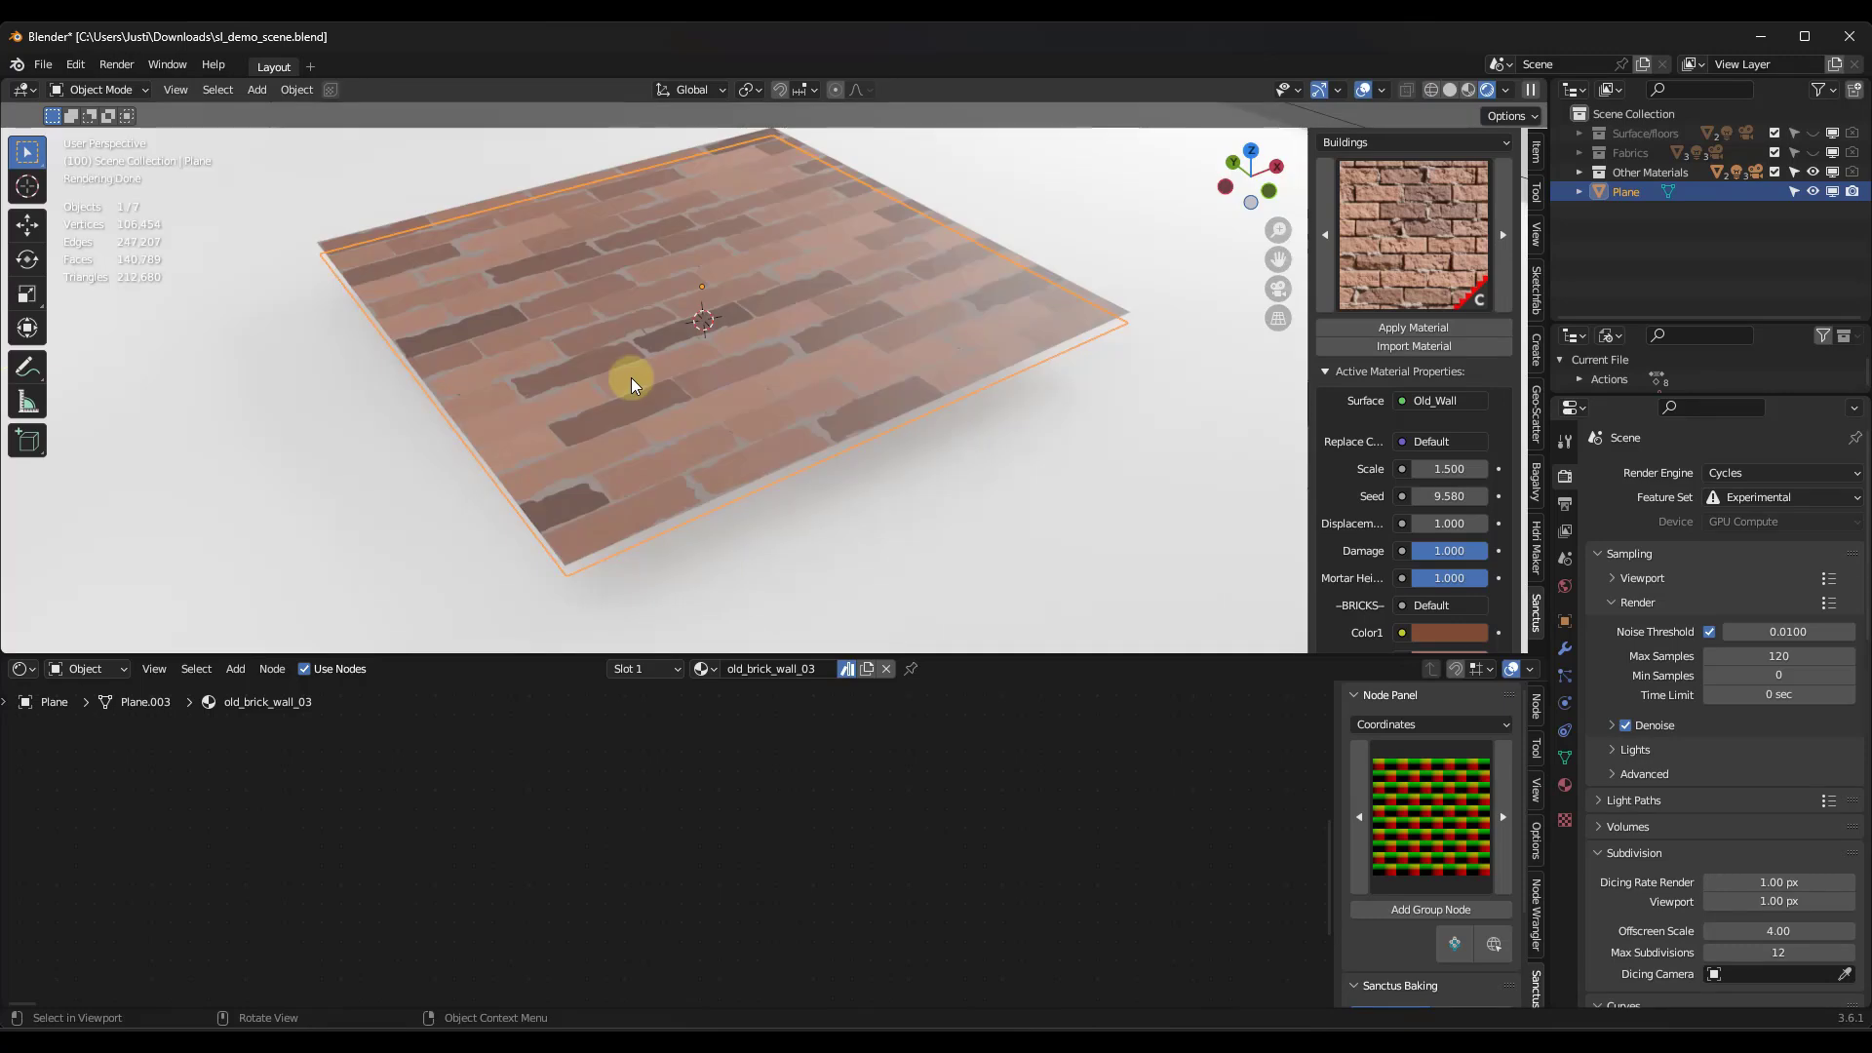
{"action": "scroll", "coordinate": [1441, 564], "scroll_direction": "down", "scroll_amount": 2}
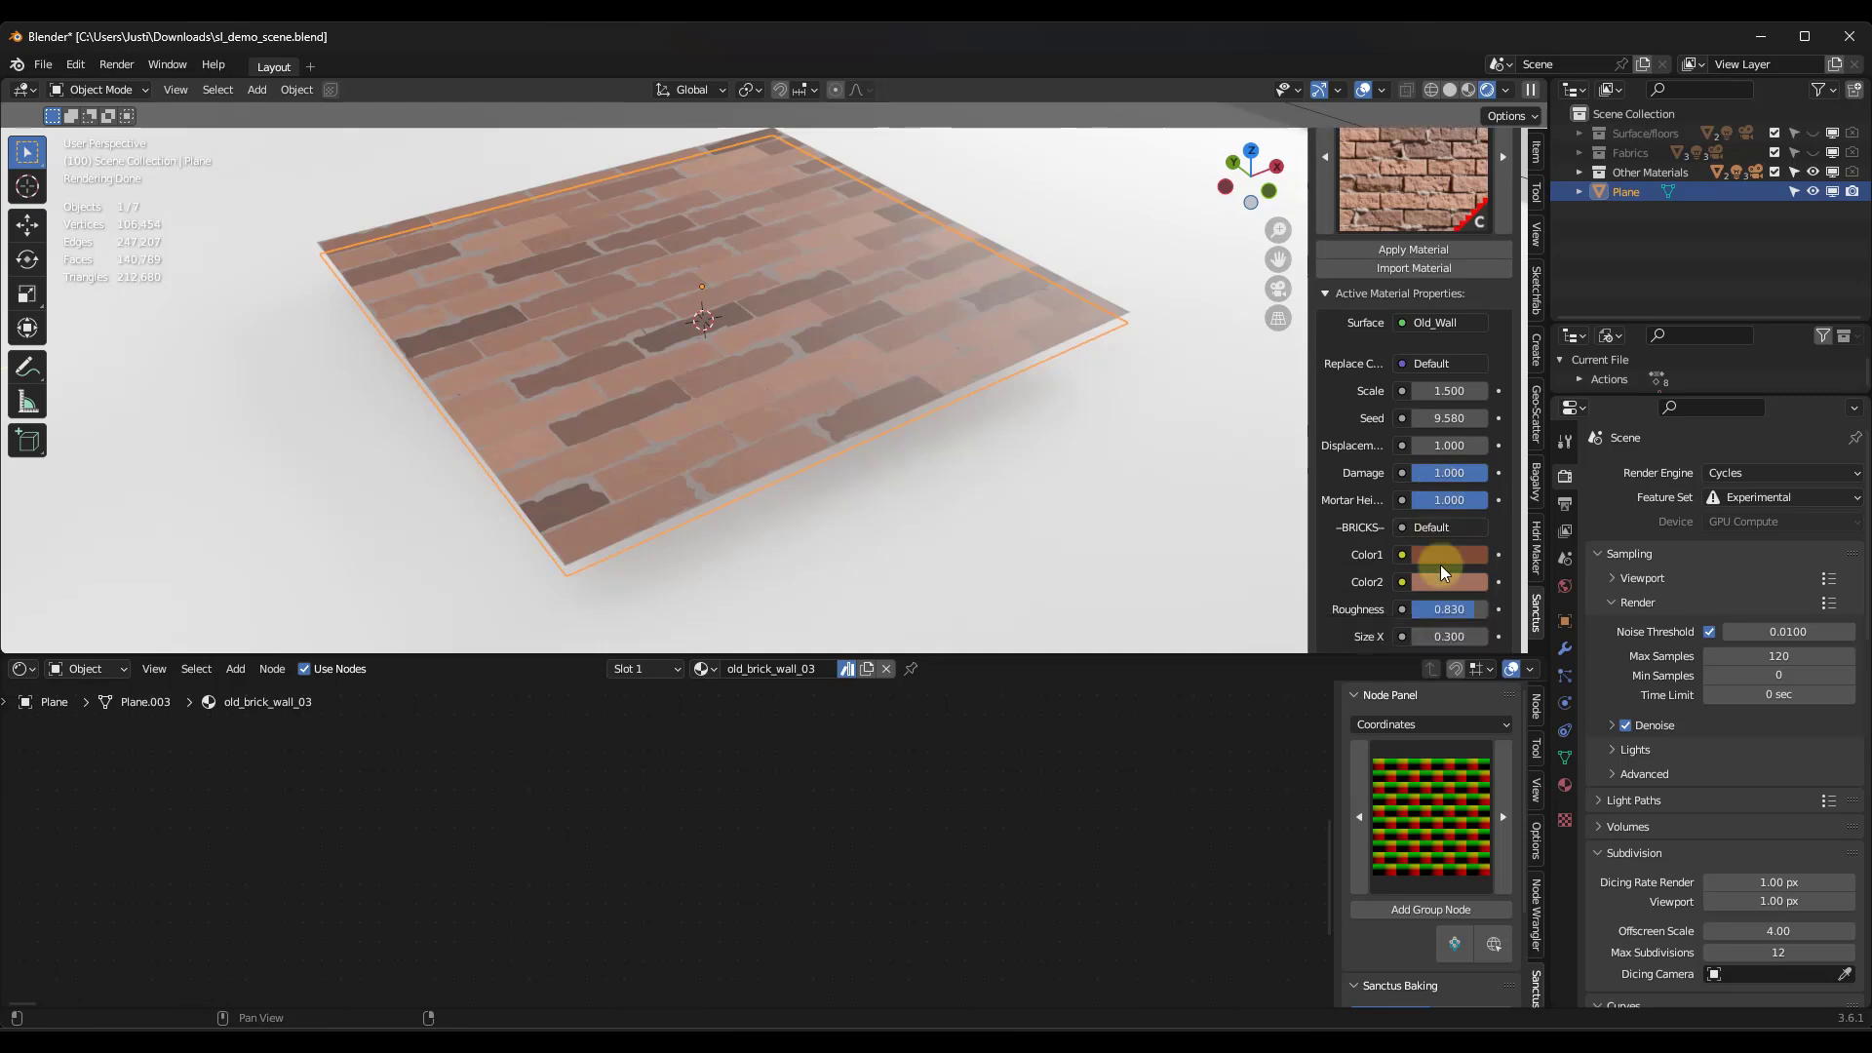
{"action": "scroll", "coordinate": [1441, 565], "scroll_direction": "down", "scroll_amount": 2}
{"action": "scroll", "coordinate": [1444, 546], "scroll_direction": "down", "scroll_amount": 2}
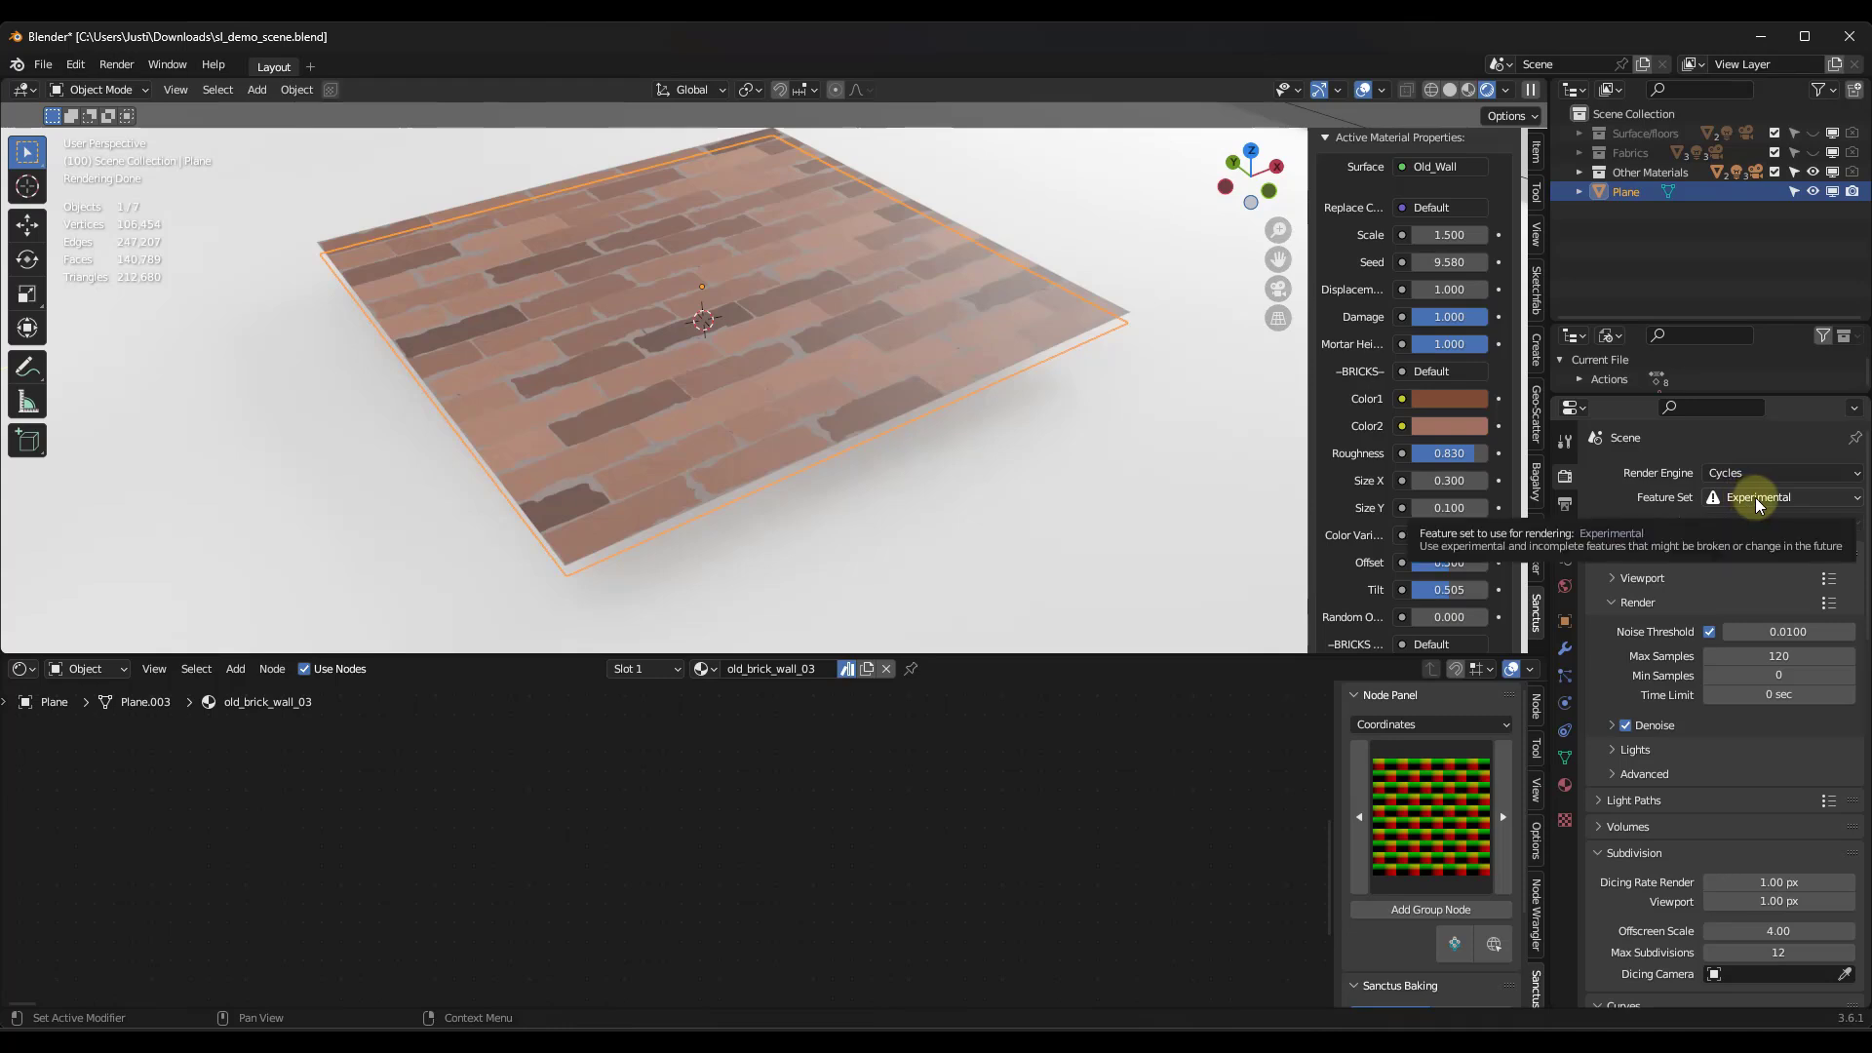
Step: Add a Subdivision Surface modifier to the plane with Adaptive Subdivision enabled and the type set to Simple
{"action": "left_click", "coordinate": [1566, 650]}
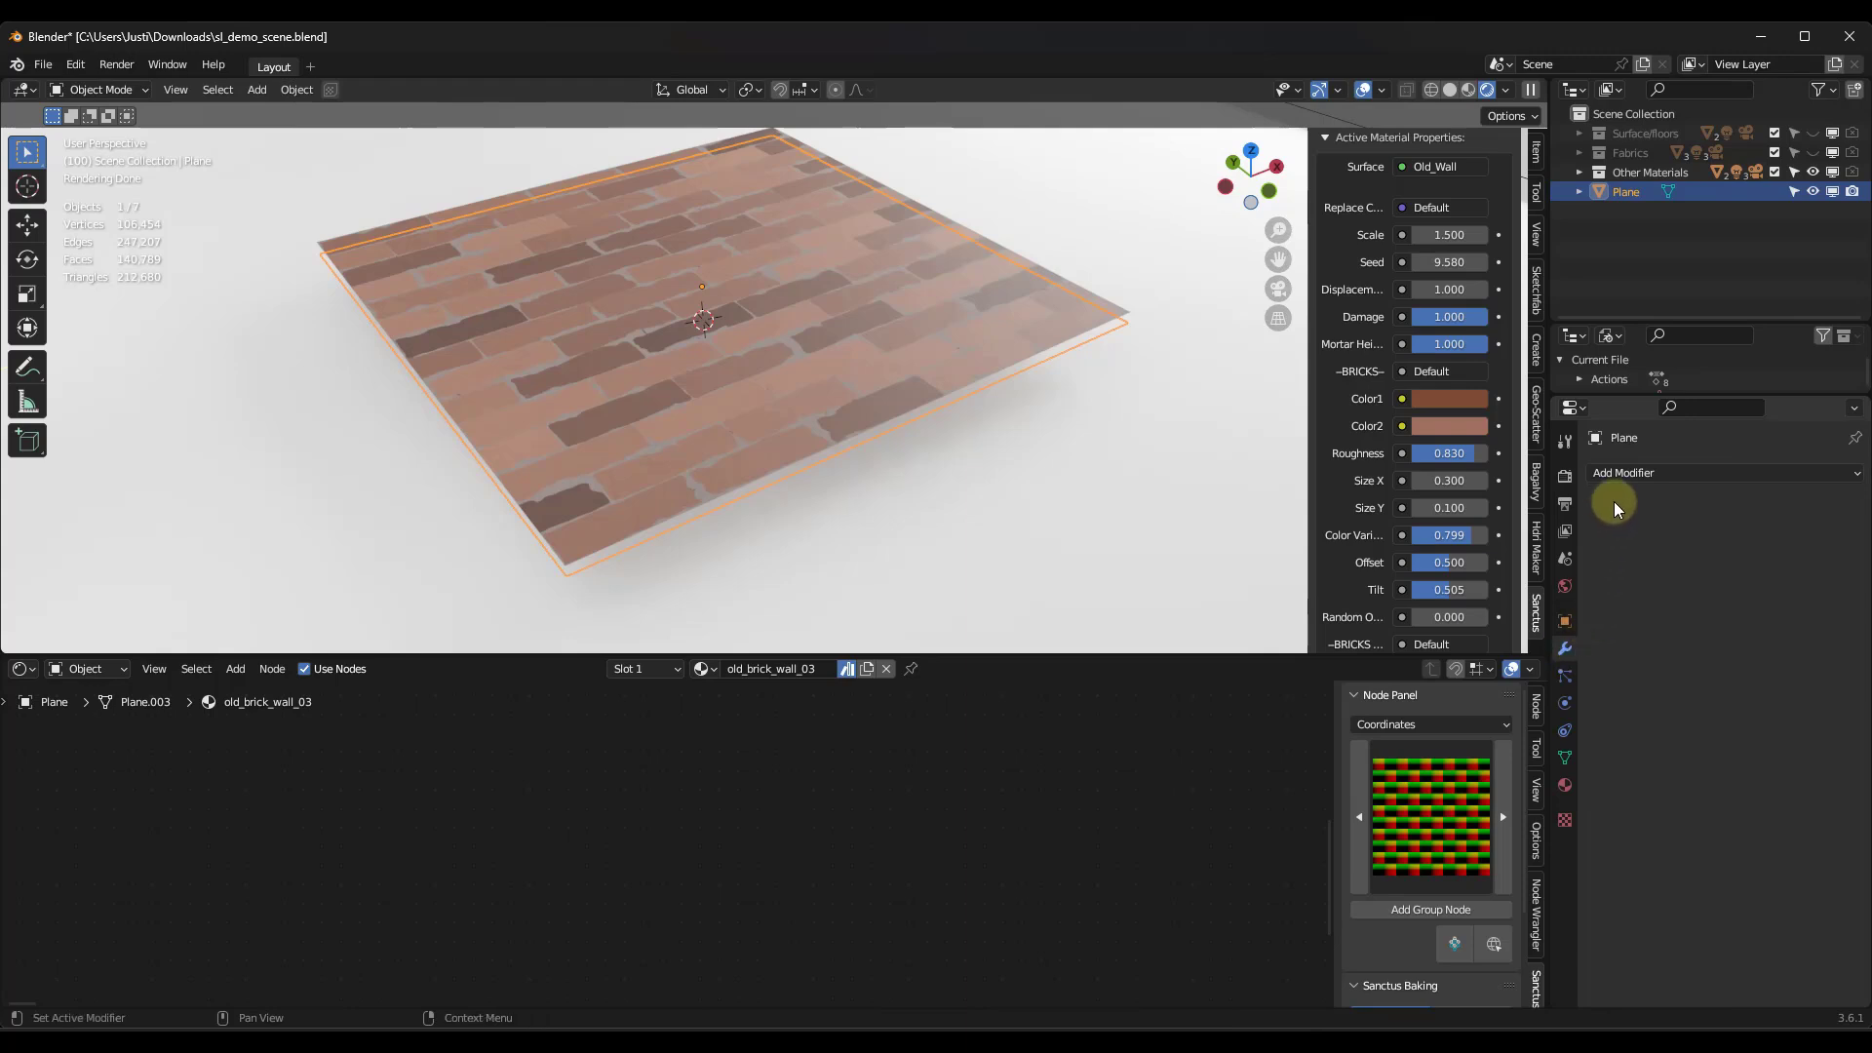
{"action": "left_click", "coordinate": [1646, 472]}
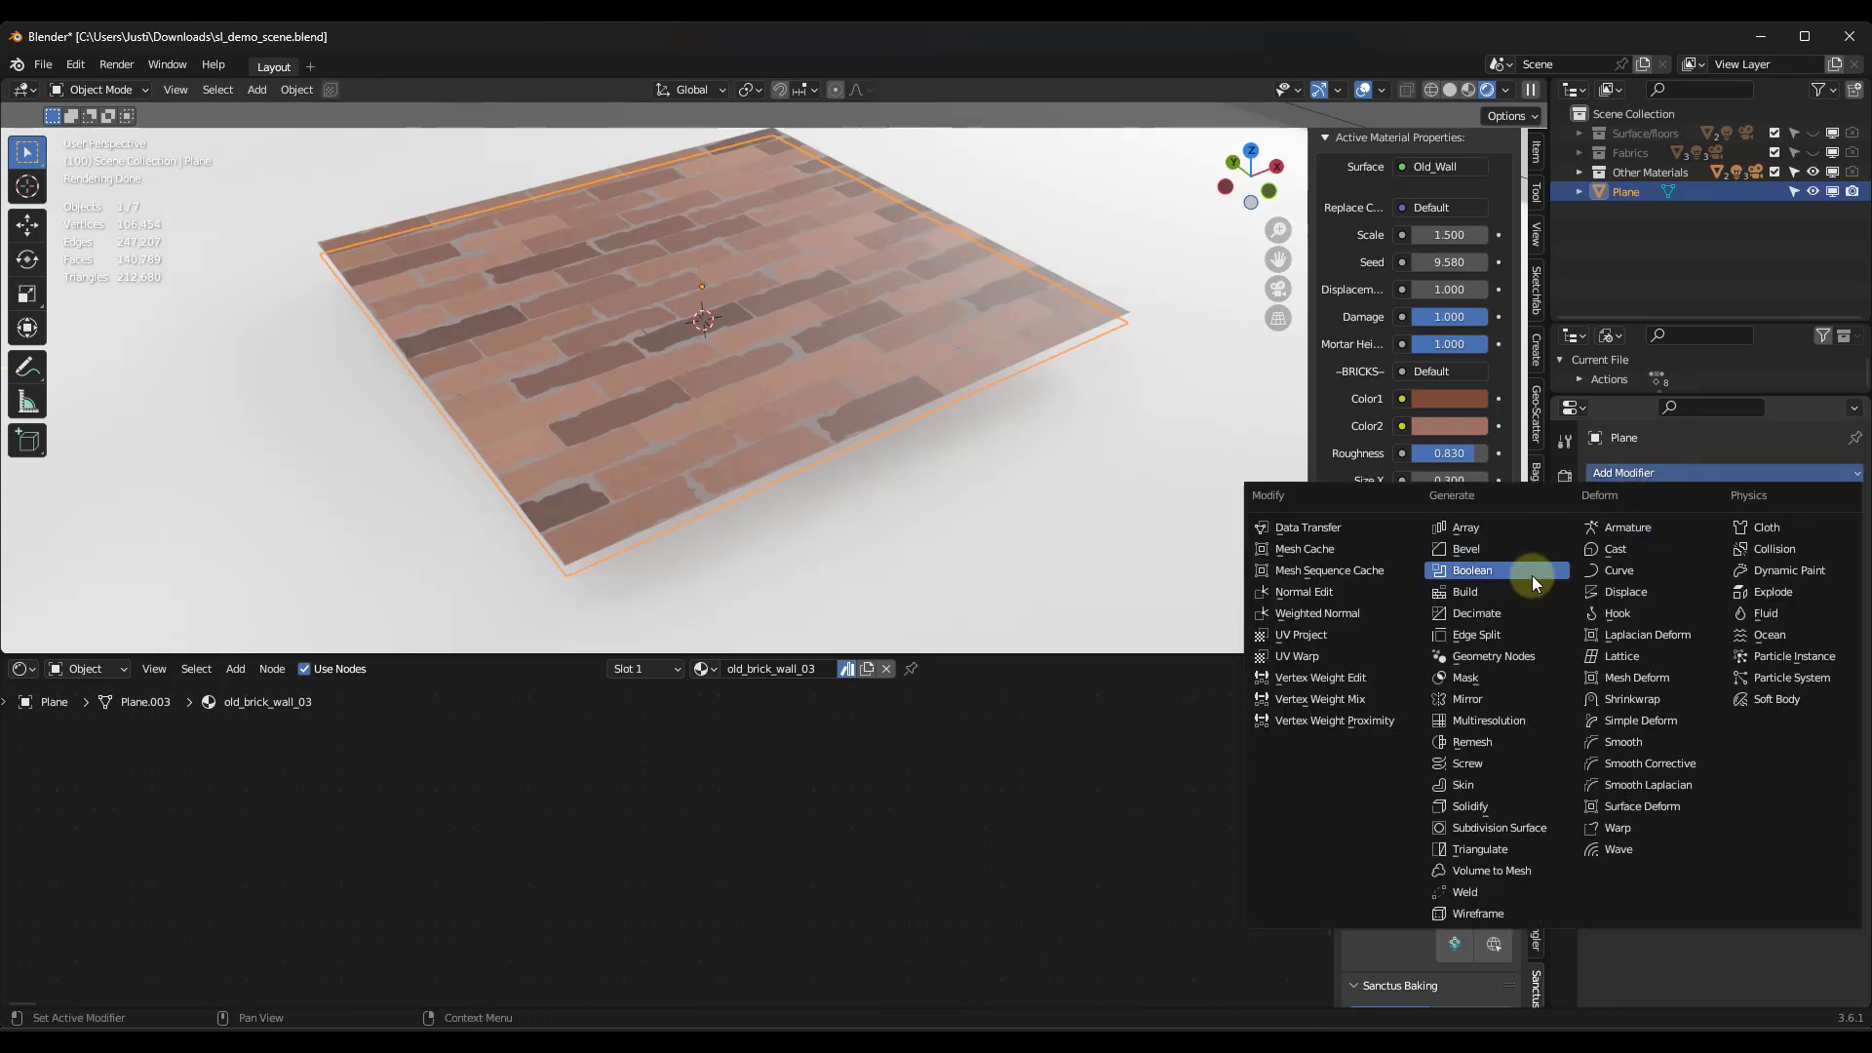
{"action": "left_click", "coordinate": [1518, 832]}
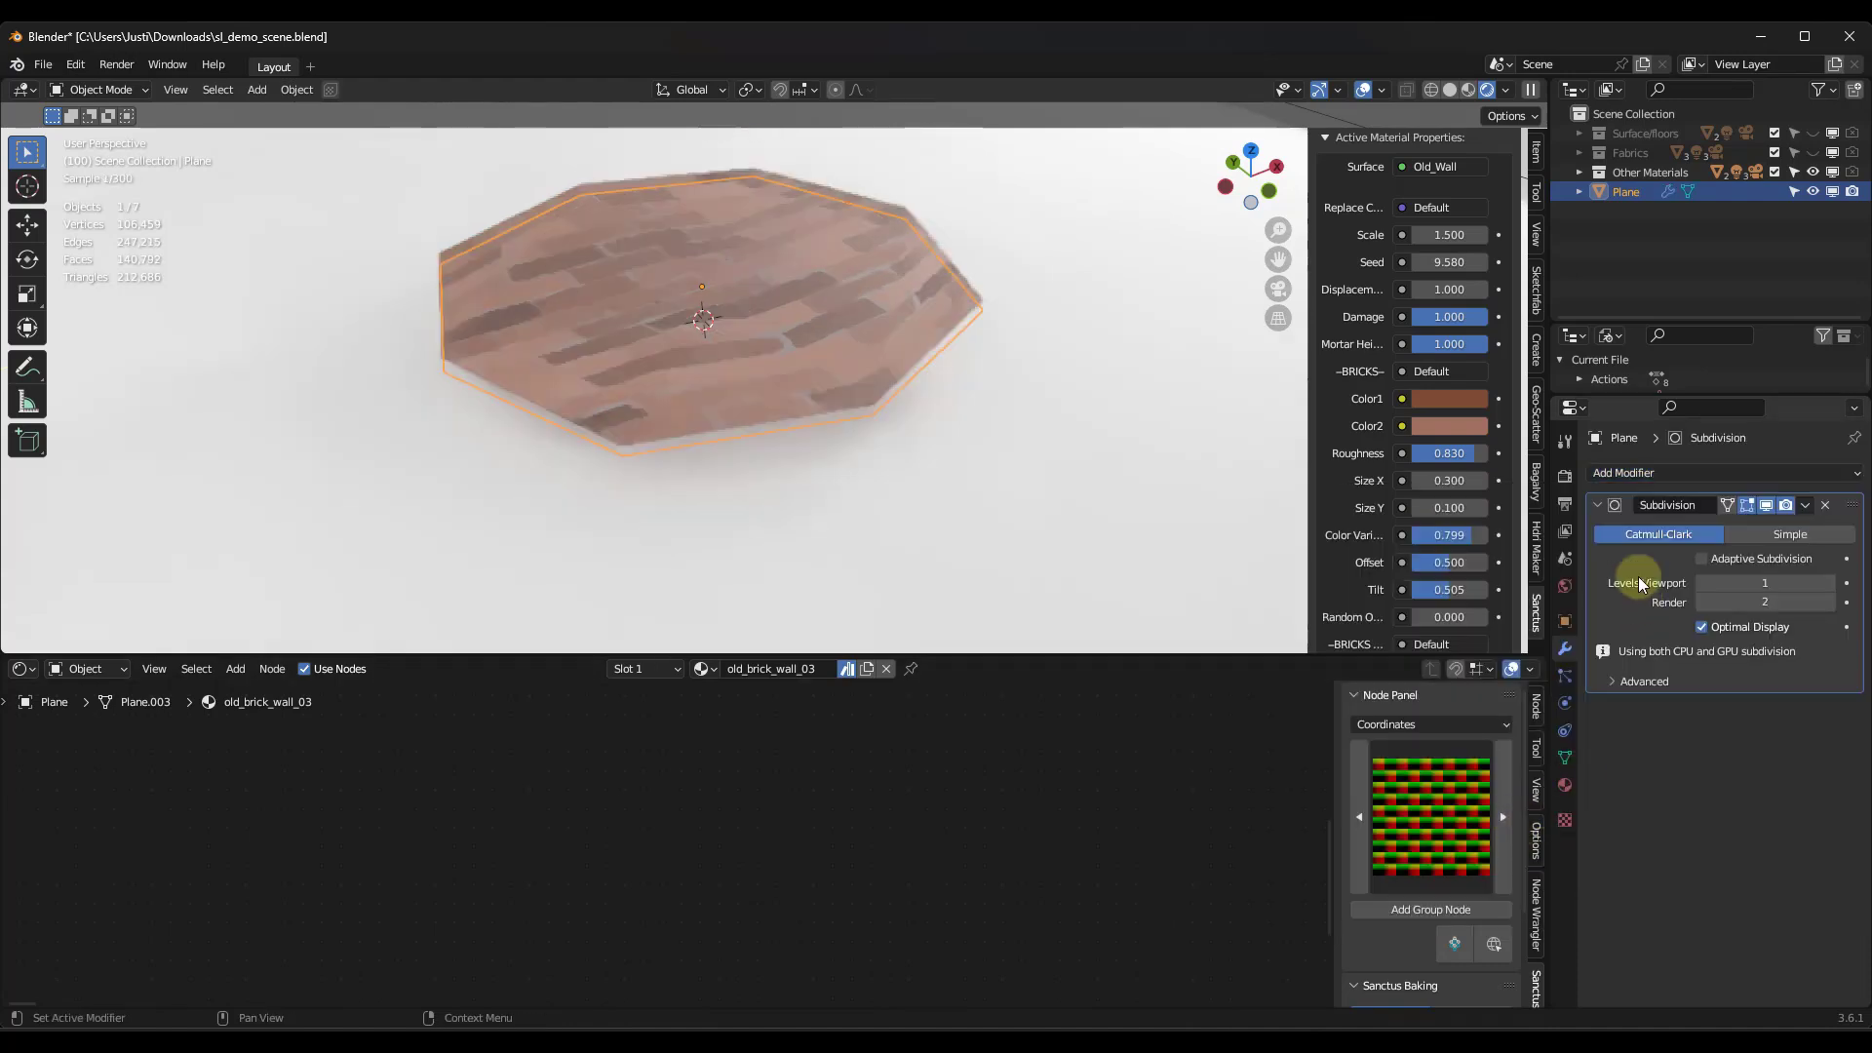
{"action": "left_click", "coordinate": [1703, 559]}
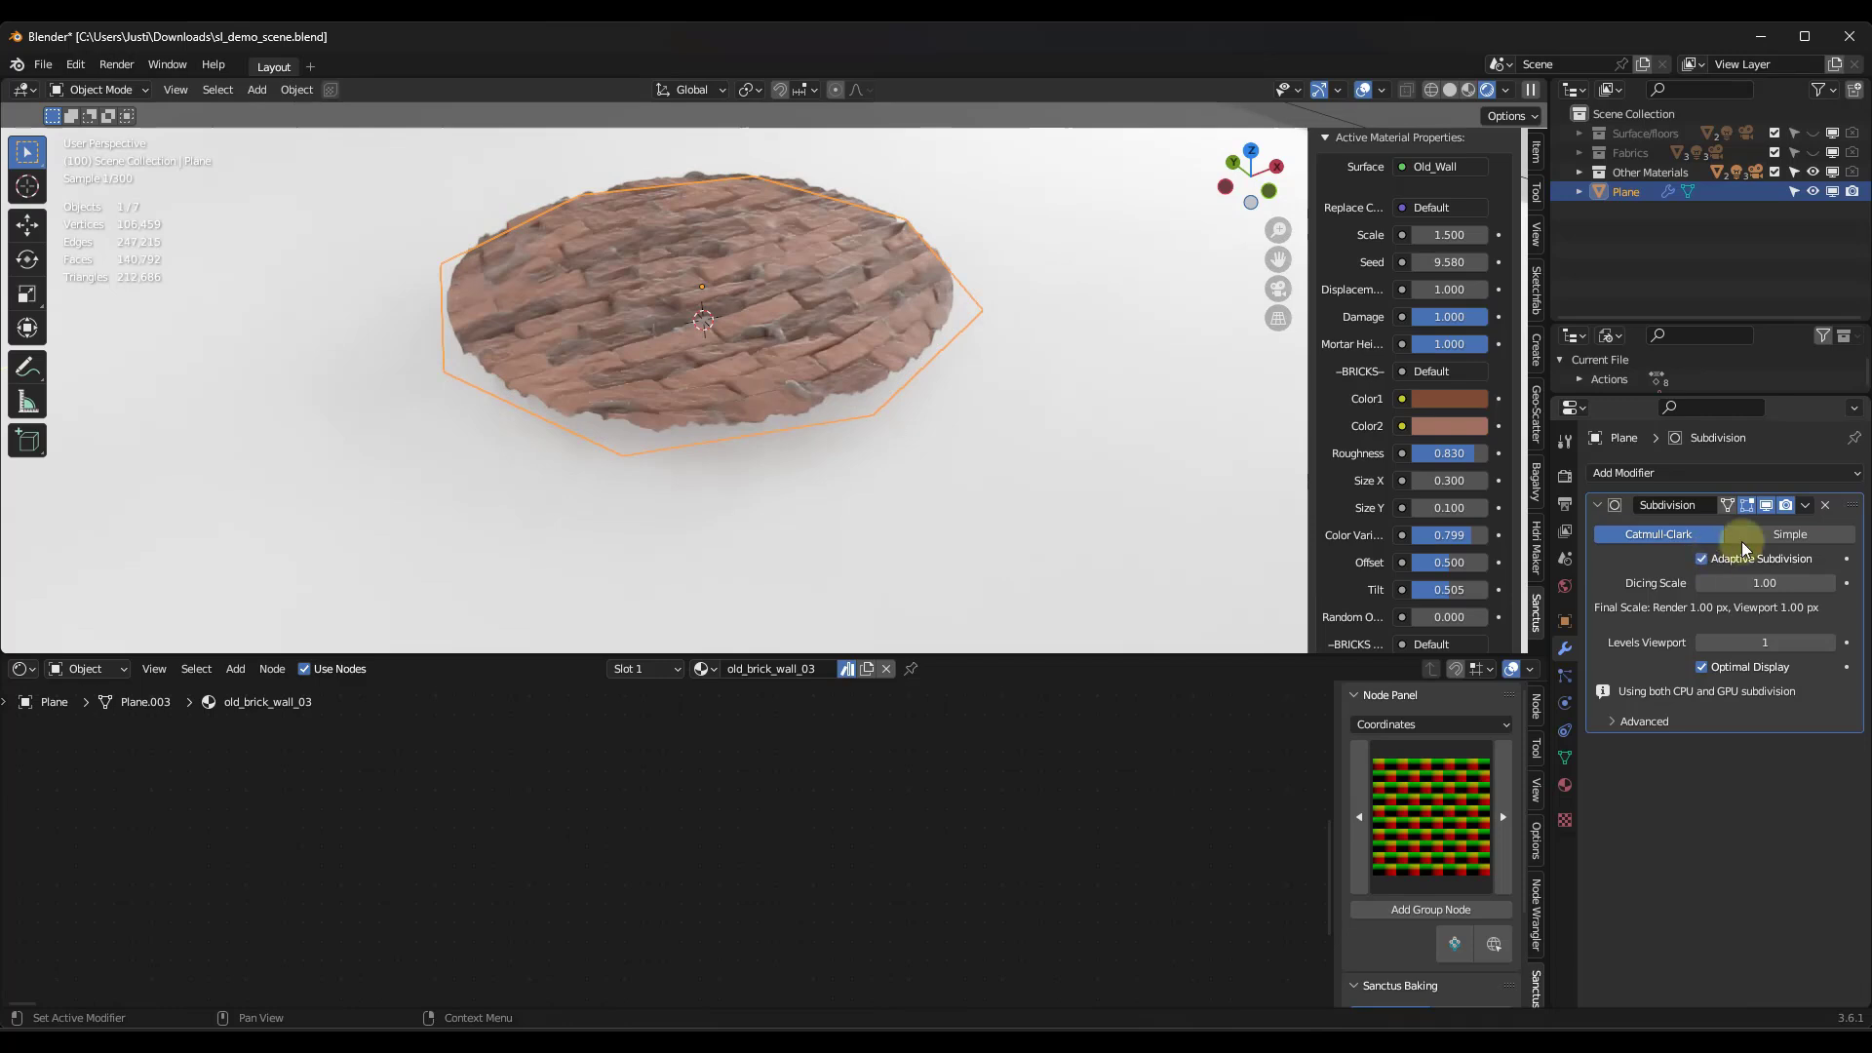
{"action": "left_click", "coordinate": [1788, 533]}
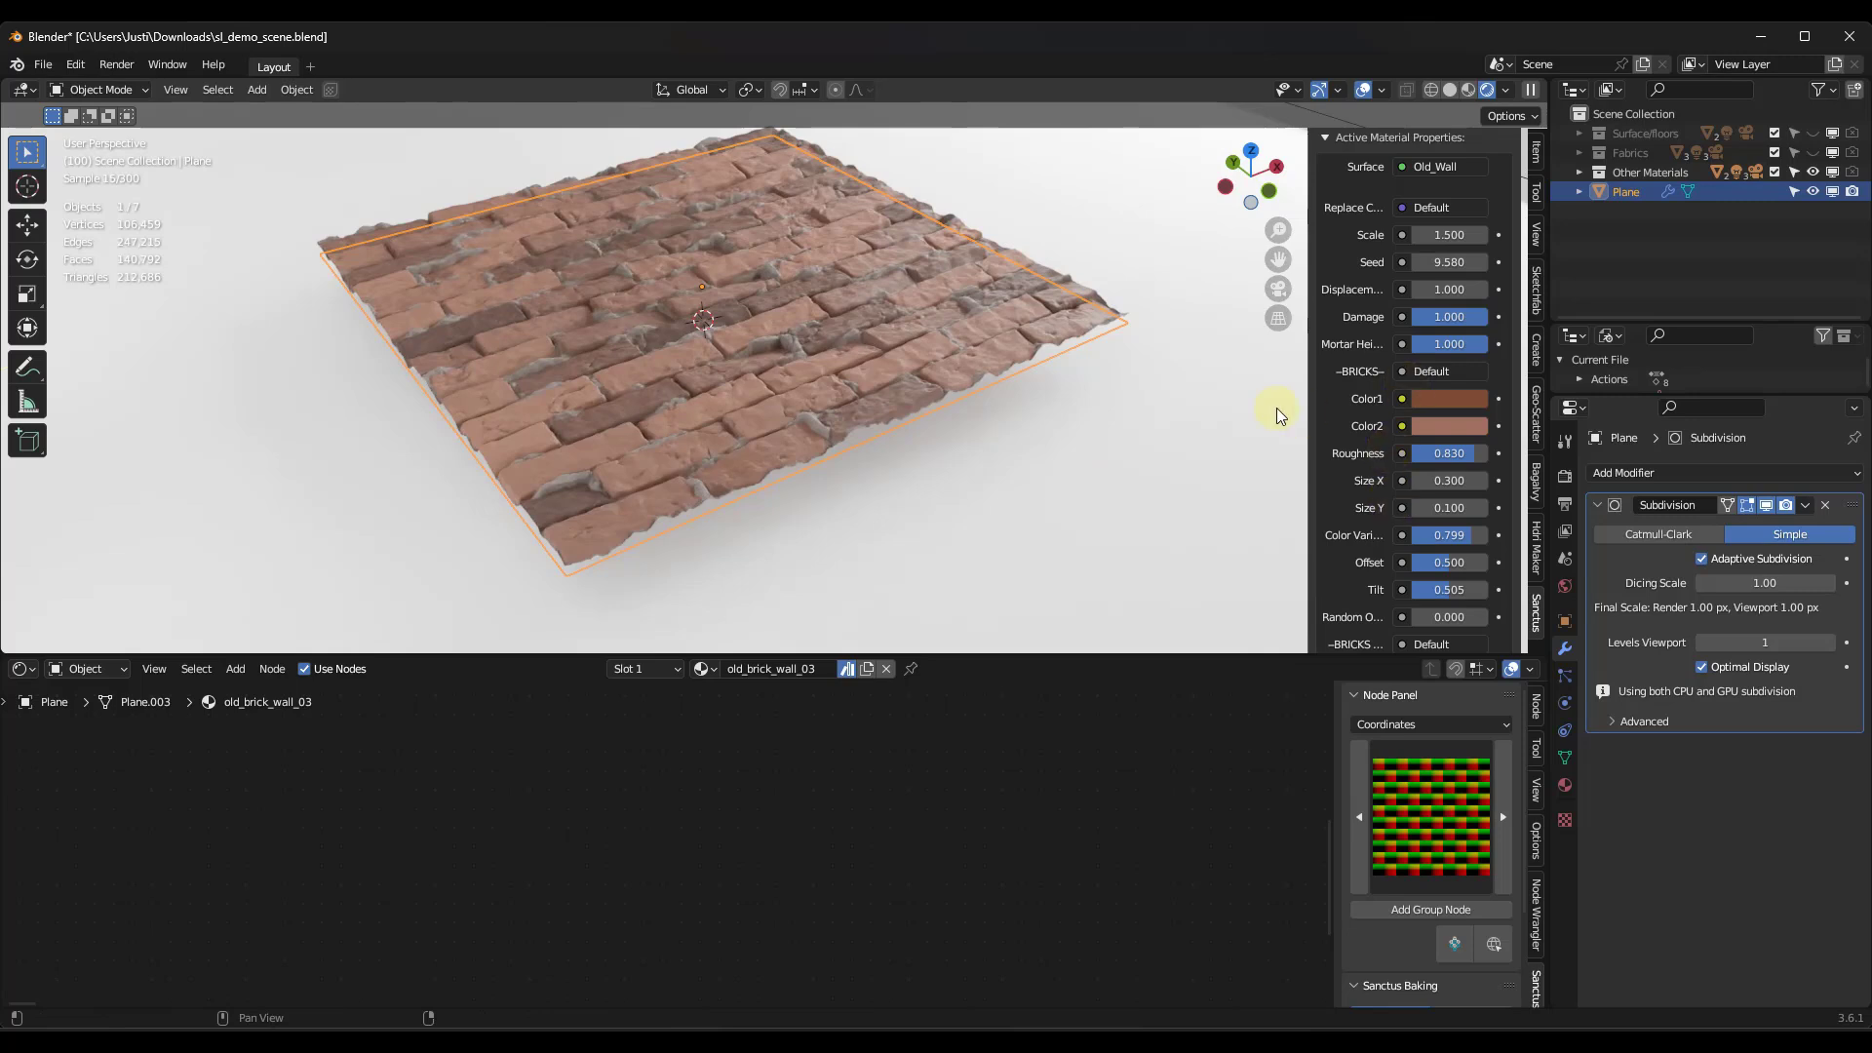
Step: Set the brick wall material's displacement to 0.5
{"action": "left_click", "coordinate": [1451, 288]}
{"action": "key", "text": "BackSpace"}
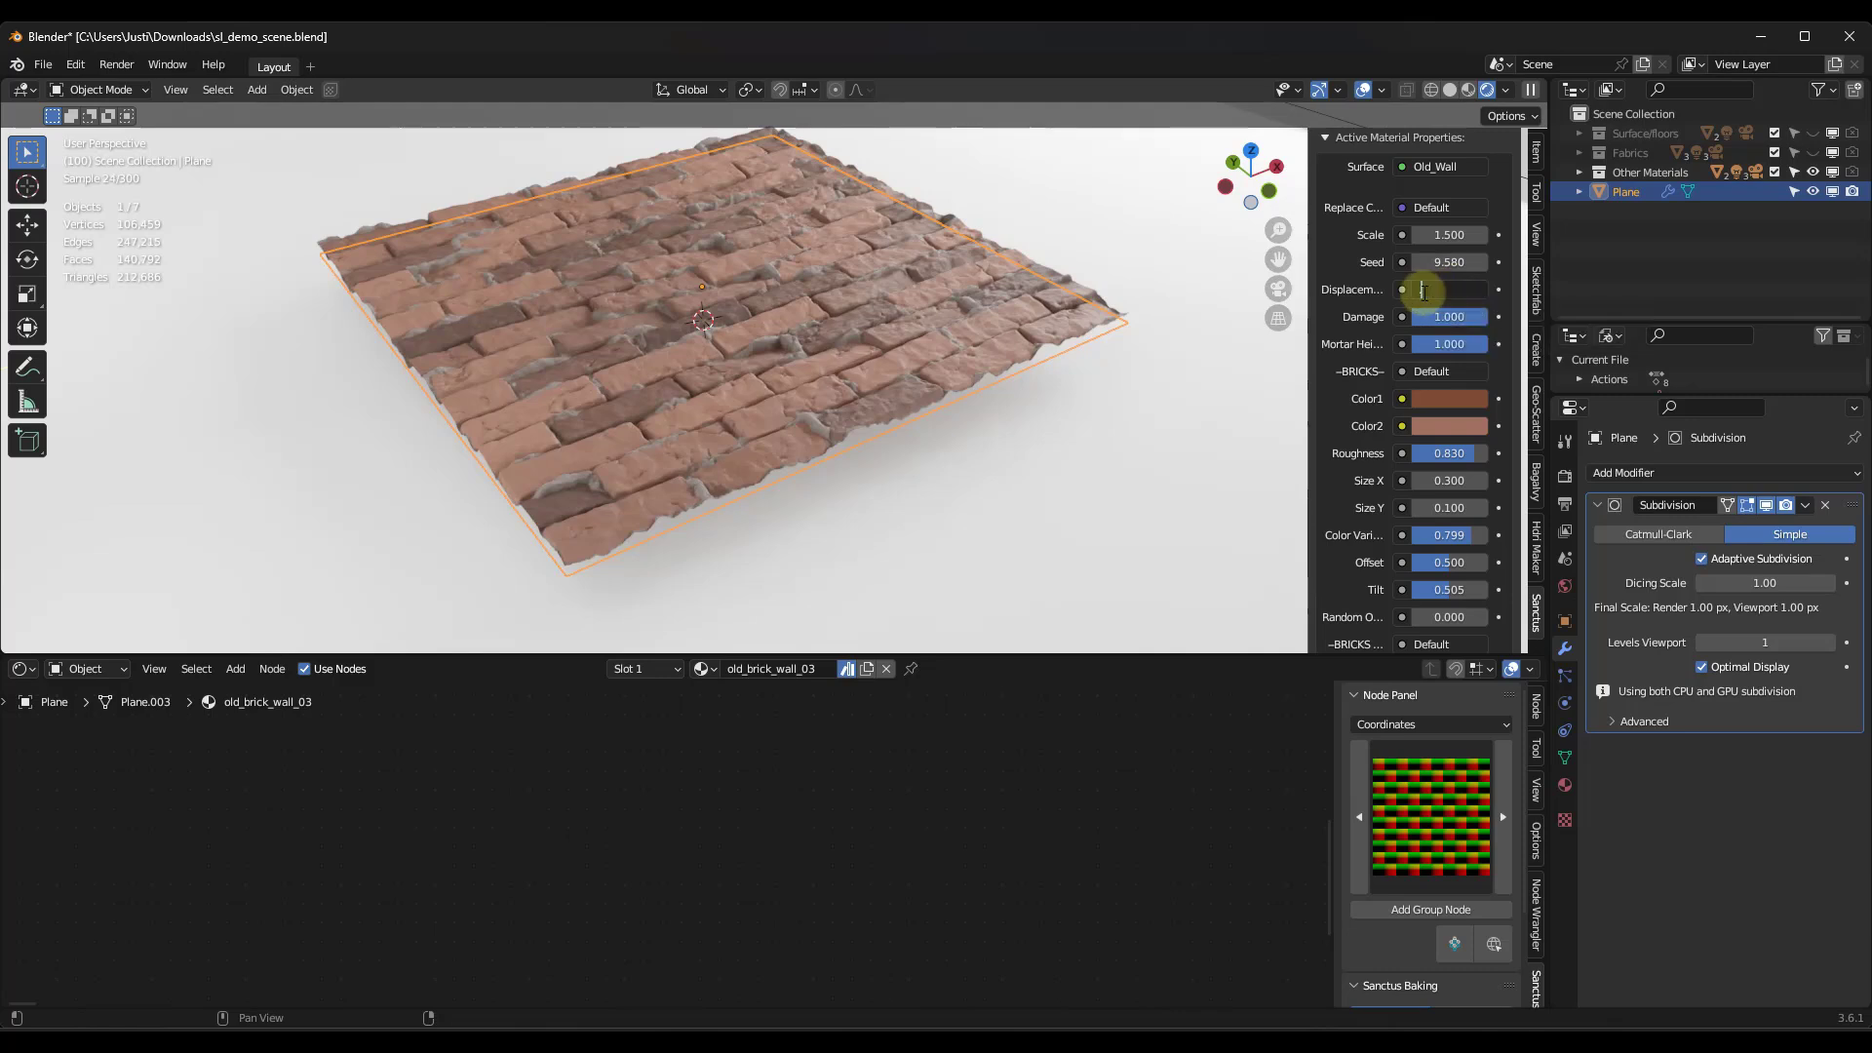
{"action": "type", "text": "0.5"}
{"action": "key", "text": "Return"}
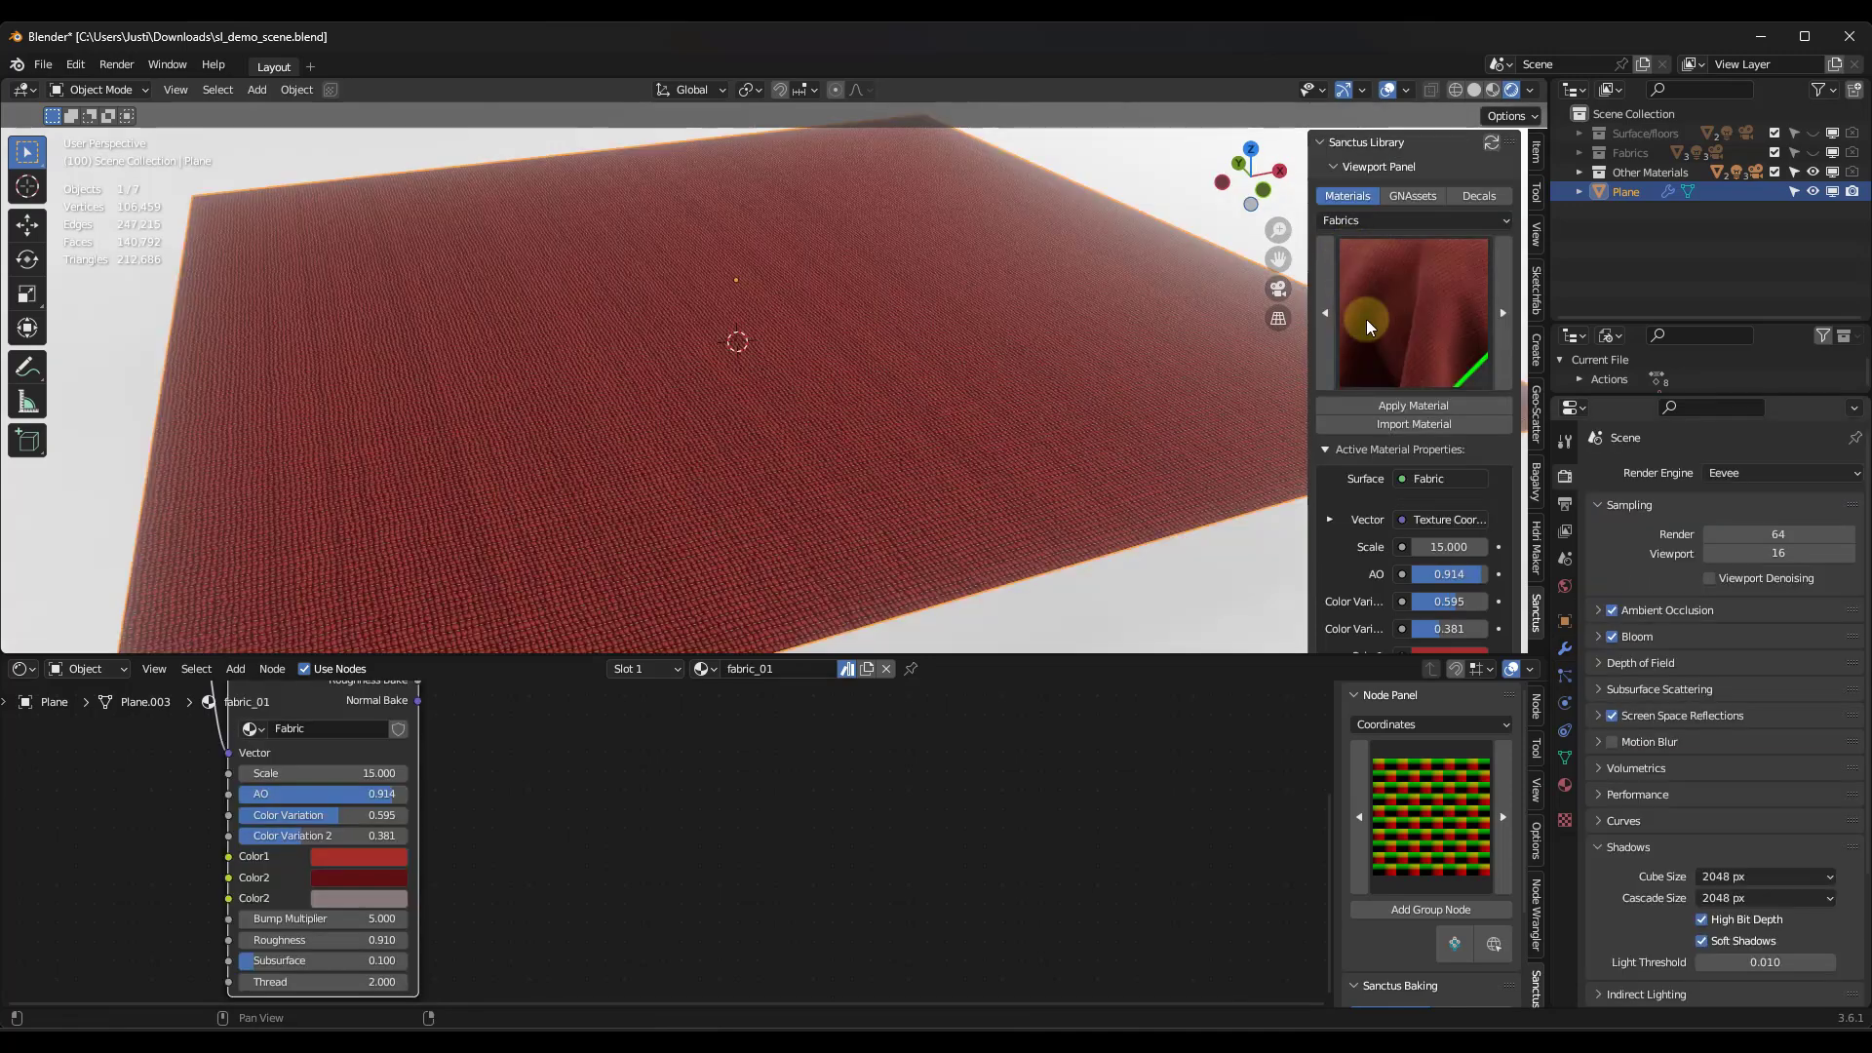
Step: Choose Velvet 04 from the Fabrics materials, apply it to the plane, and adjust its scale to 1.6
{"action": "left_click", "coordinate": [1367, 320]}
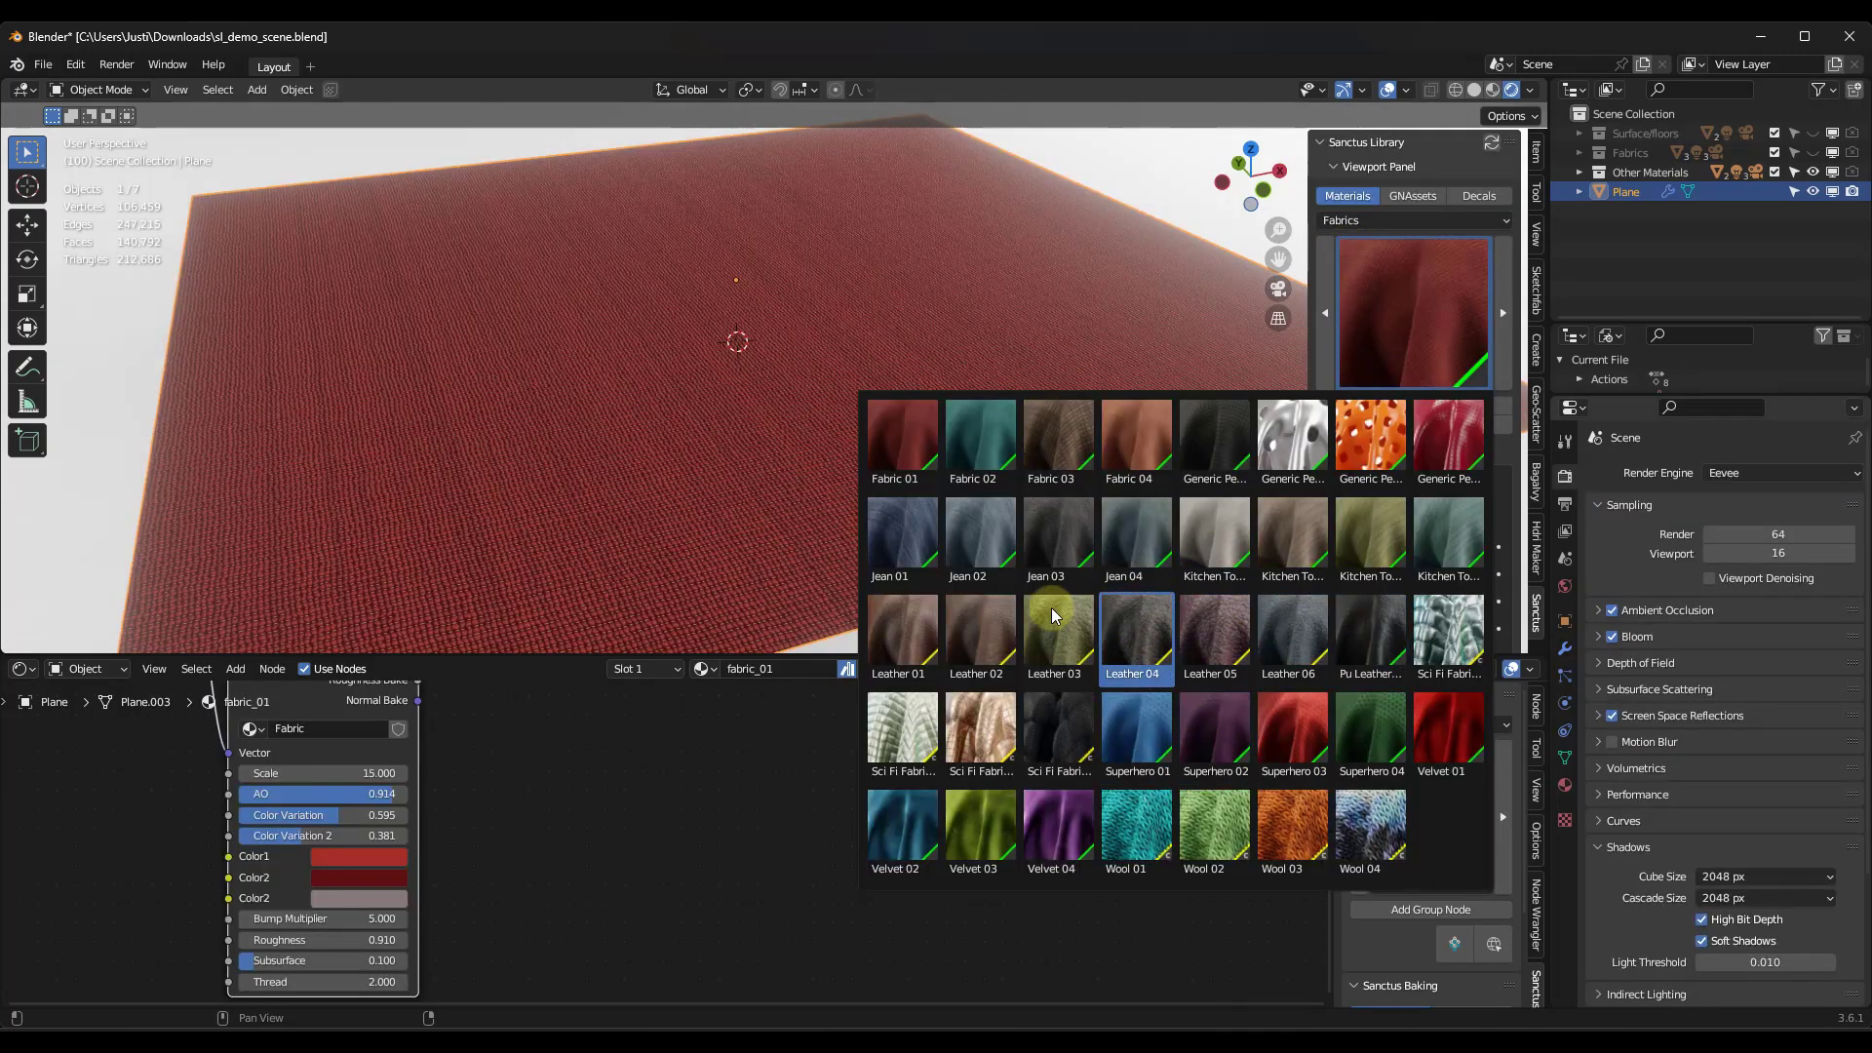
{"action": "left_click", "coordinate": [1280, 819]}
{"action": "left_click", "coordinate": [1414, 312]}
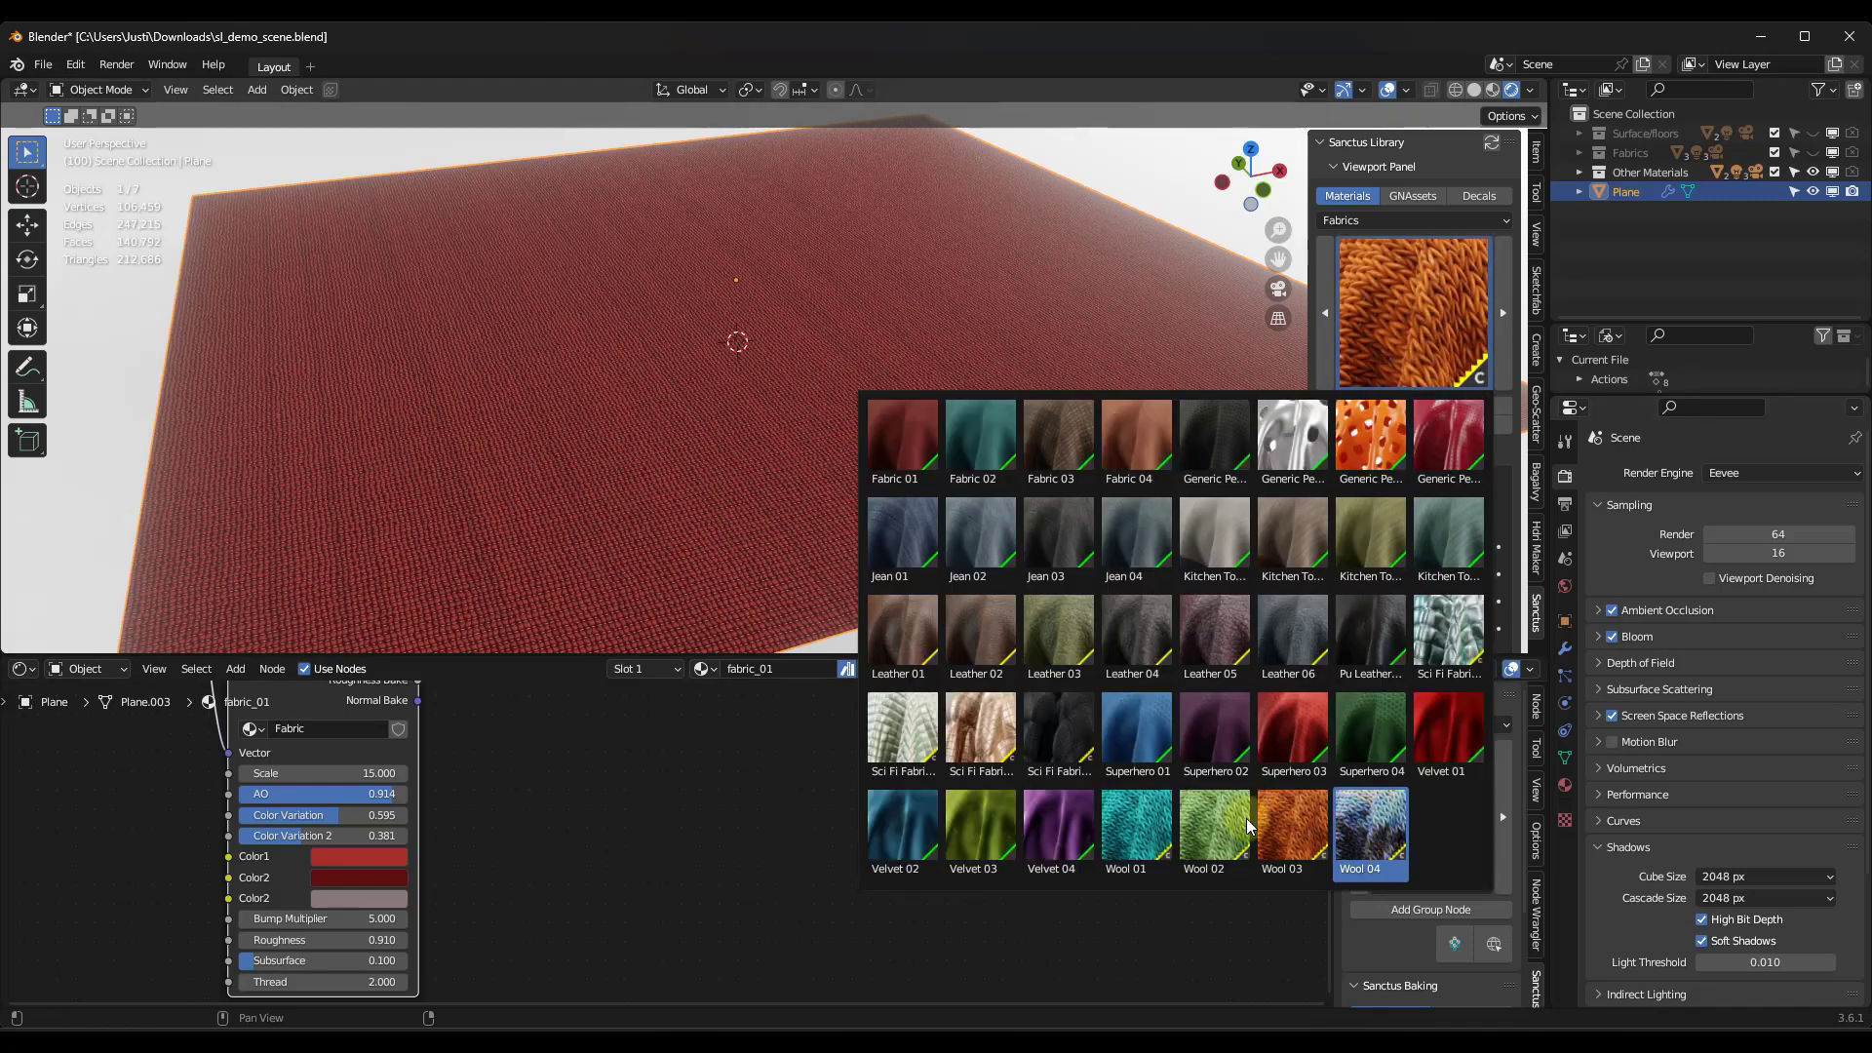
{"action": "left_click", "coordinate": [1058, 831]}
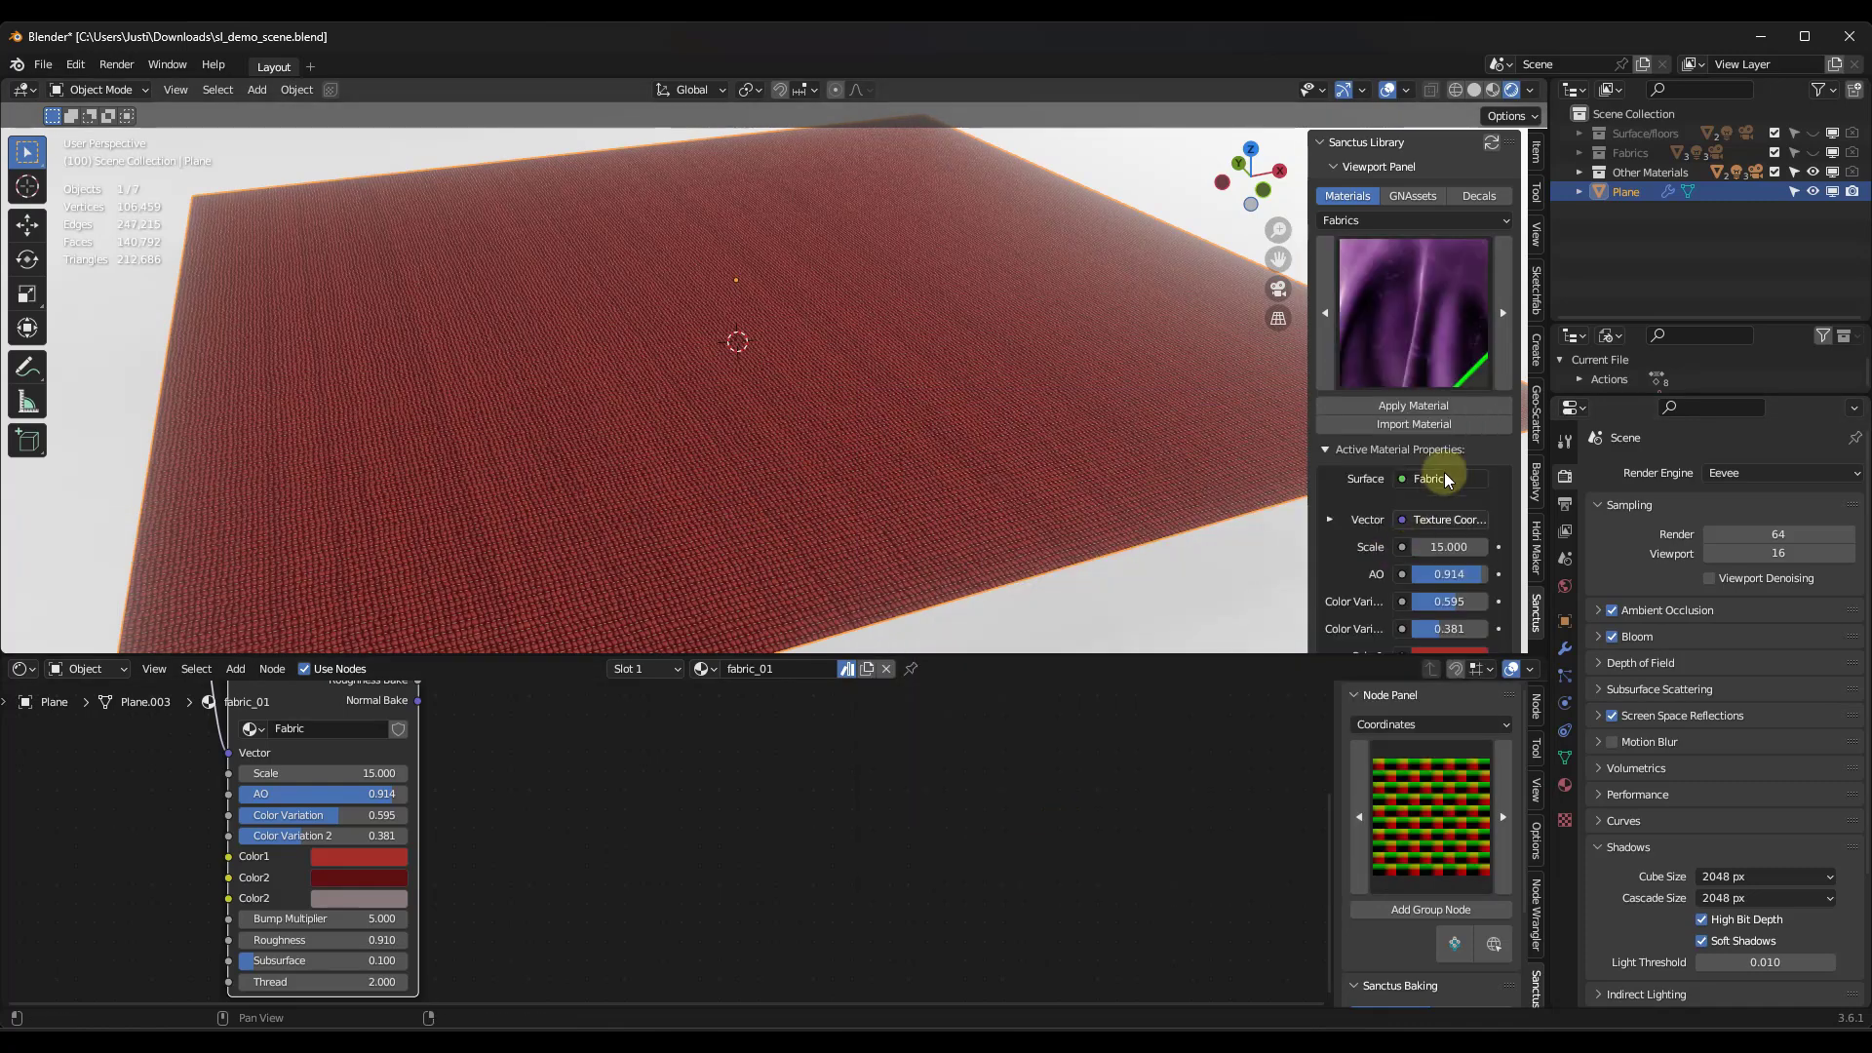
{"action": "left_click", "coordinate": [1414, 406]}
{"action": "middle_click_drag", "start_coordinate": [766, 419], "coordinate": [776, 416]}
{"action": "left_click_drag", "start_coordinate": [1433, 547], "coordinate": [1468, 547]}
{"action": "left_click_drag", "start_coordinate": [1000, 549], "coordinate": [990, 548]}
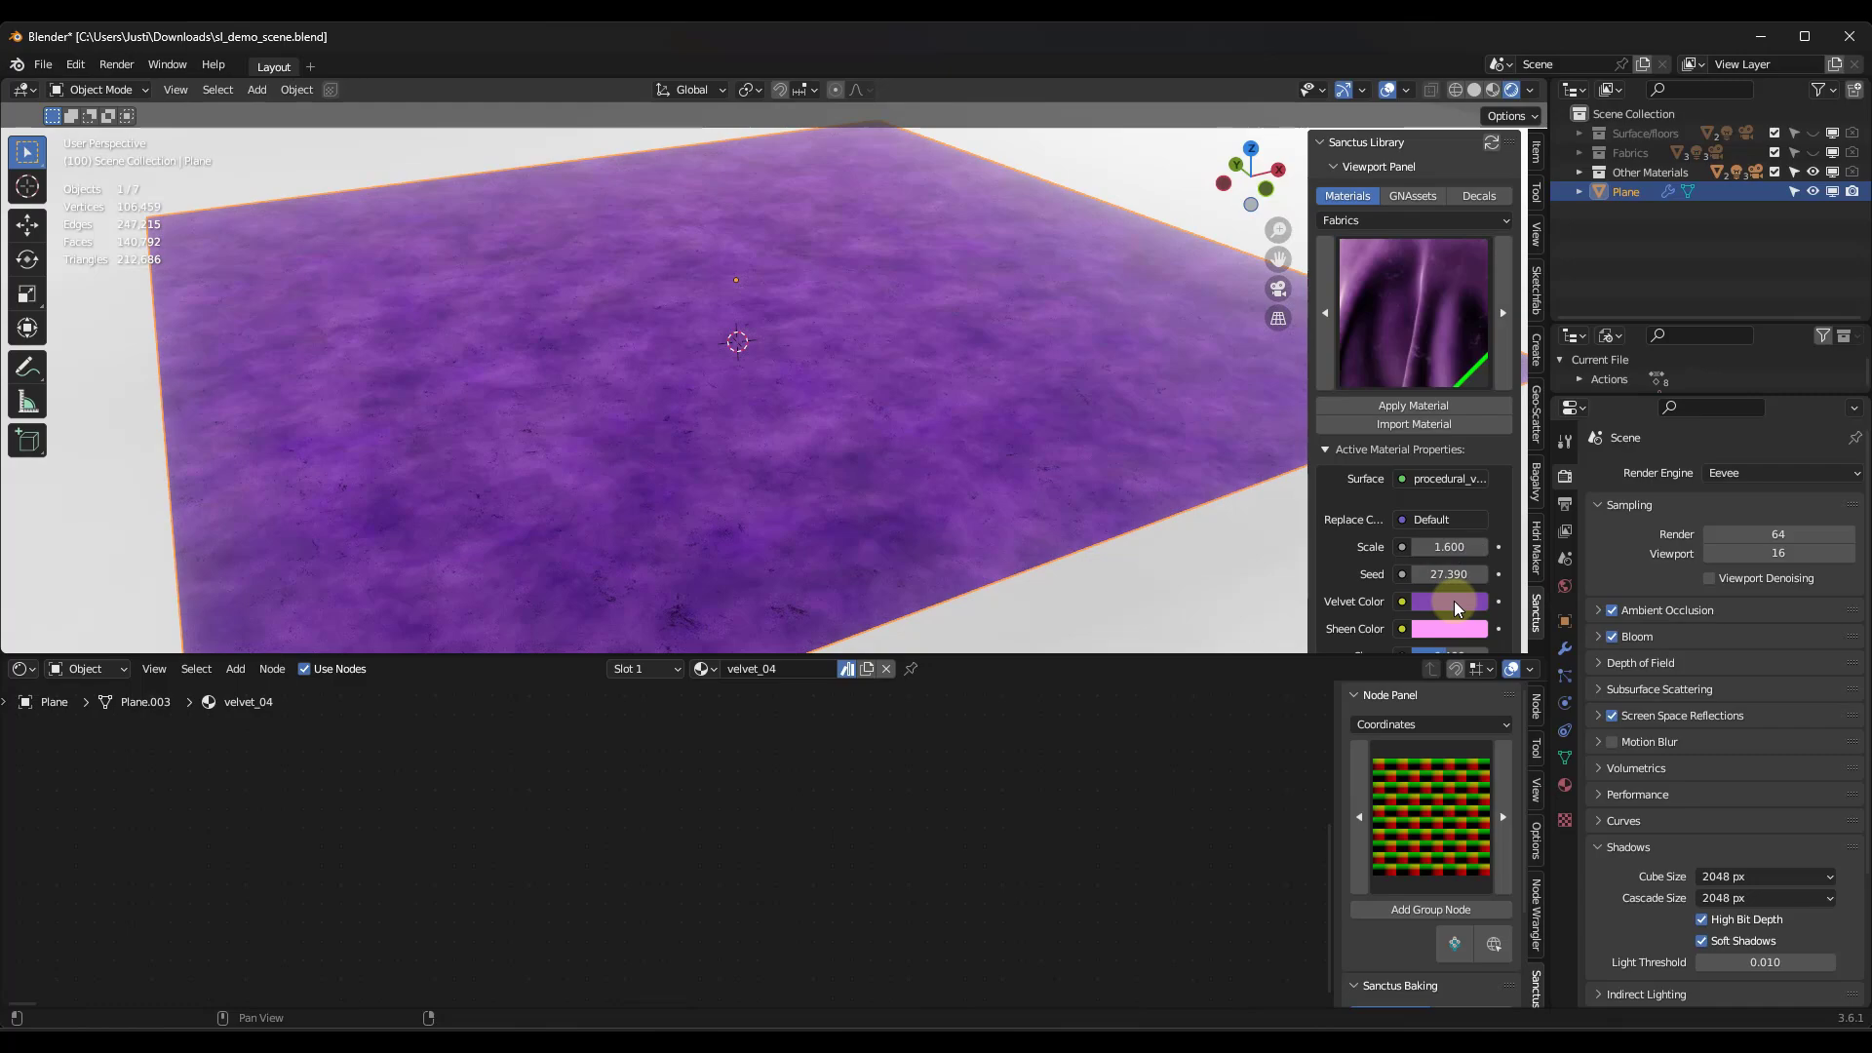
Step: Change the velvet material's Velvet Color to a dusty pink and inspect the plane
{"action": "left_click", "coordinate": [1454, 601]}
{"action": "left_click_drag", "start_coordinate": [1488, 439], "coordinate": [1032, 652]}
{"action": "mouse_move", "coordinate": [839, 418]}
{"action": "middle_mouse_down"}
{"action": "mouse_move", "coordinate": [852, 385]}
{"action": "mouse_move", "coordinate": [832, 423]}
{"action": "middle_mouse_up"}
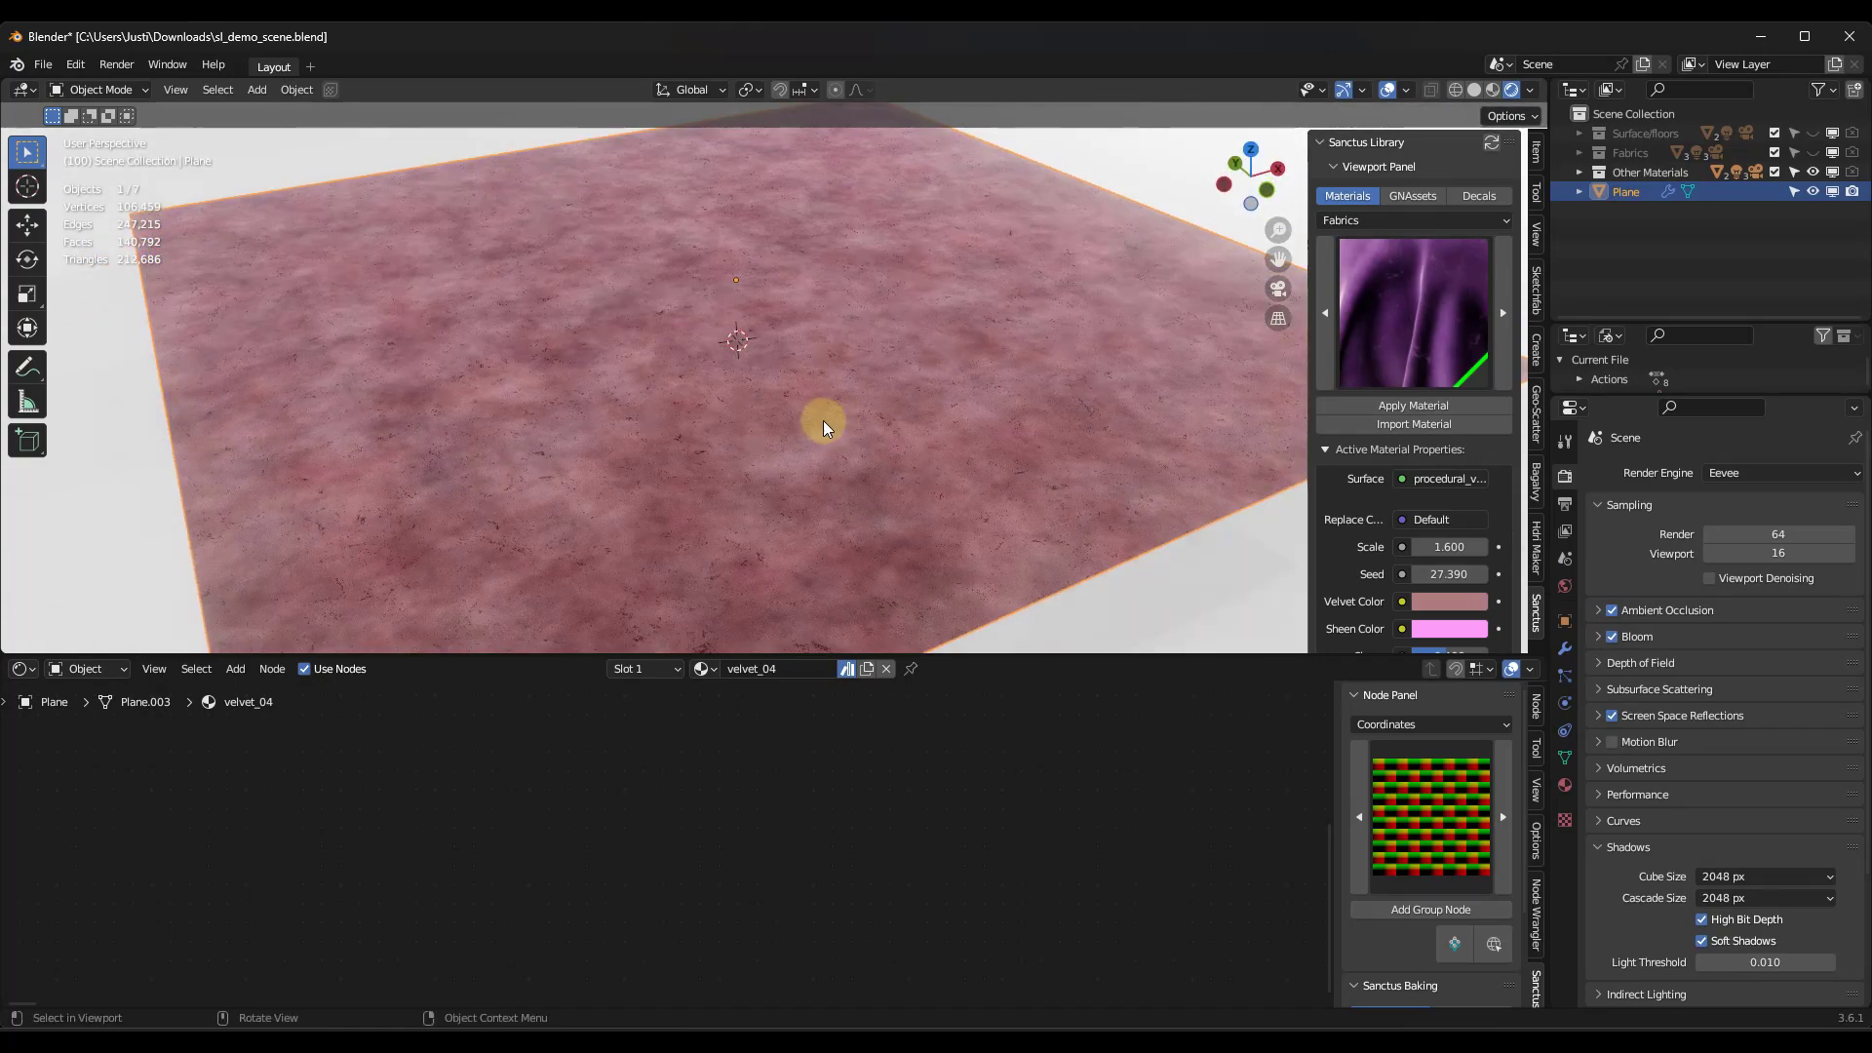
{"action": "scroll", "coordinate": [755, 371], "scroll_direction": "down", "scroll_amount": 2}
Step: View the demo model through the camera, show the library's geometry nodes assets, and select the ball
{"action": "left_click", "coordinate": [1366, 220]}
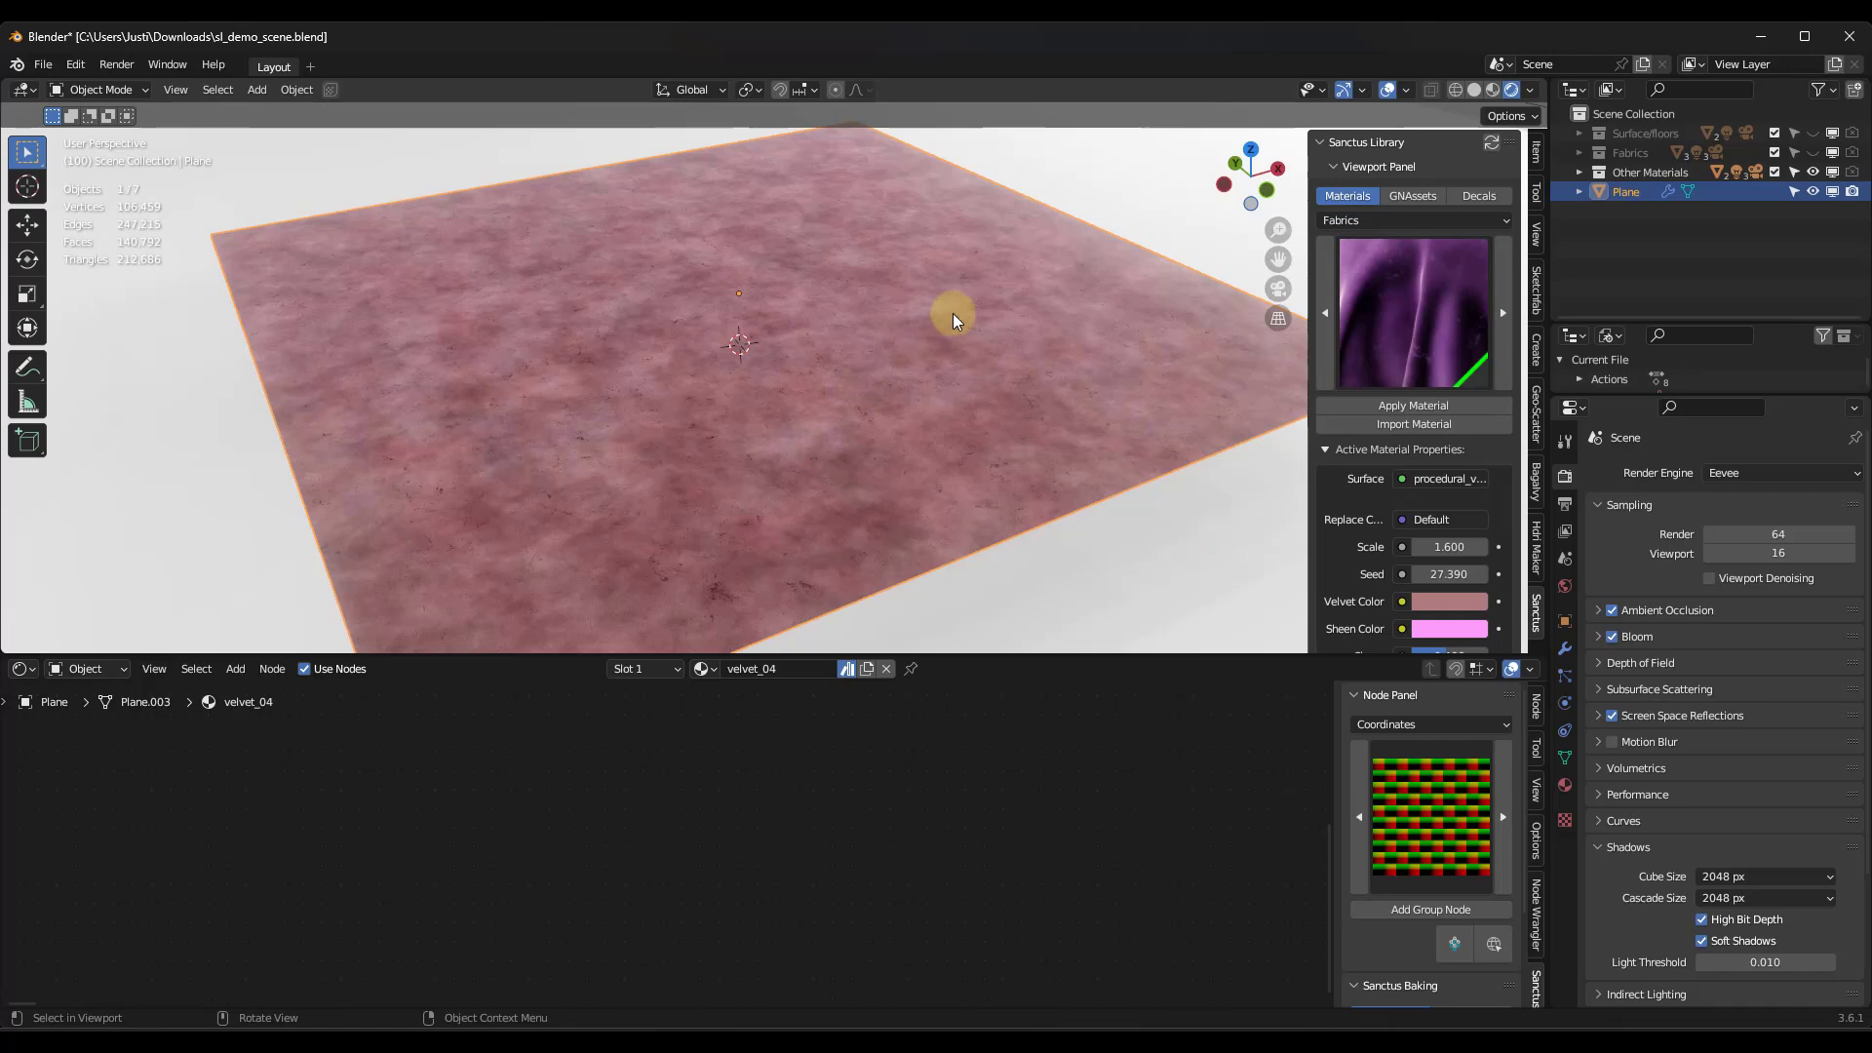
{"action": "scroll", "coordinate": [967, 306], "scroll_direction": "down", "scroll_amount": 6}
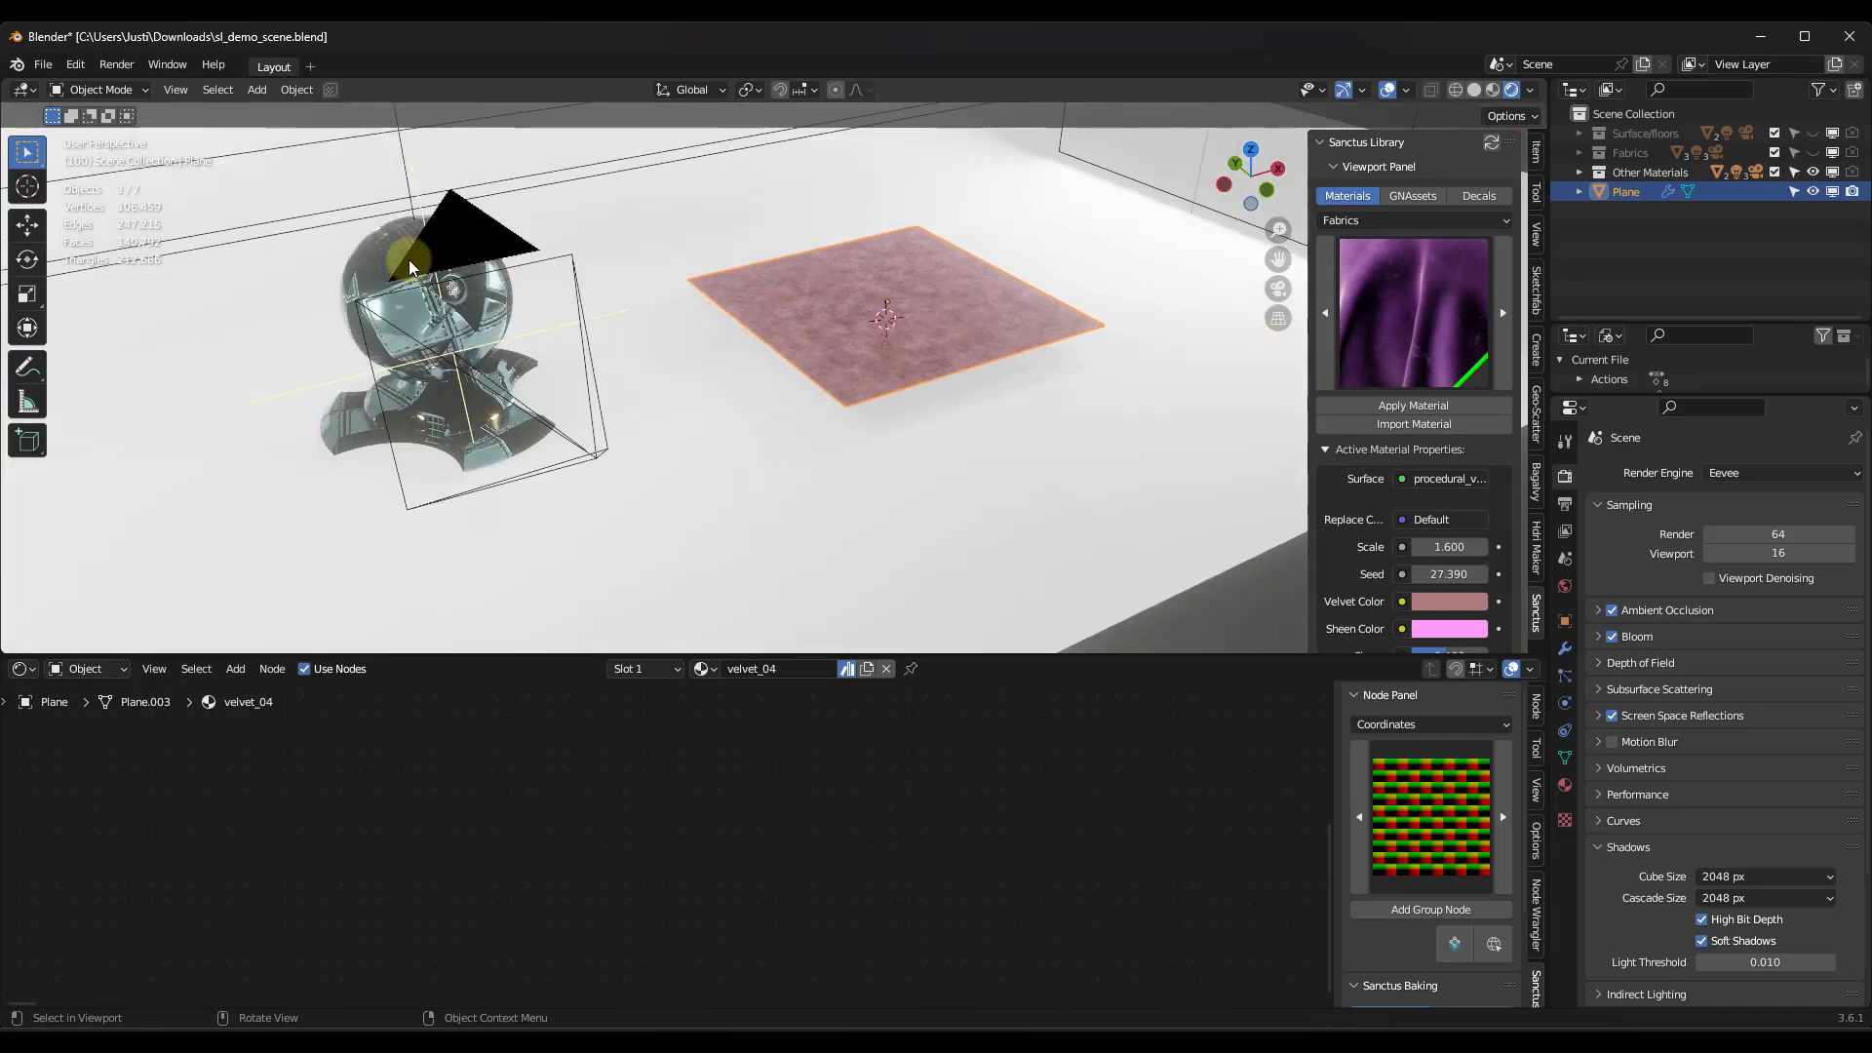
{"action": "key", "text": "KP_0"}
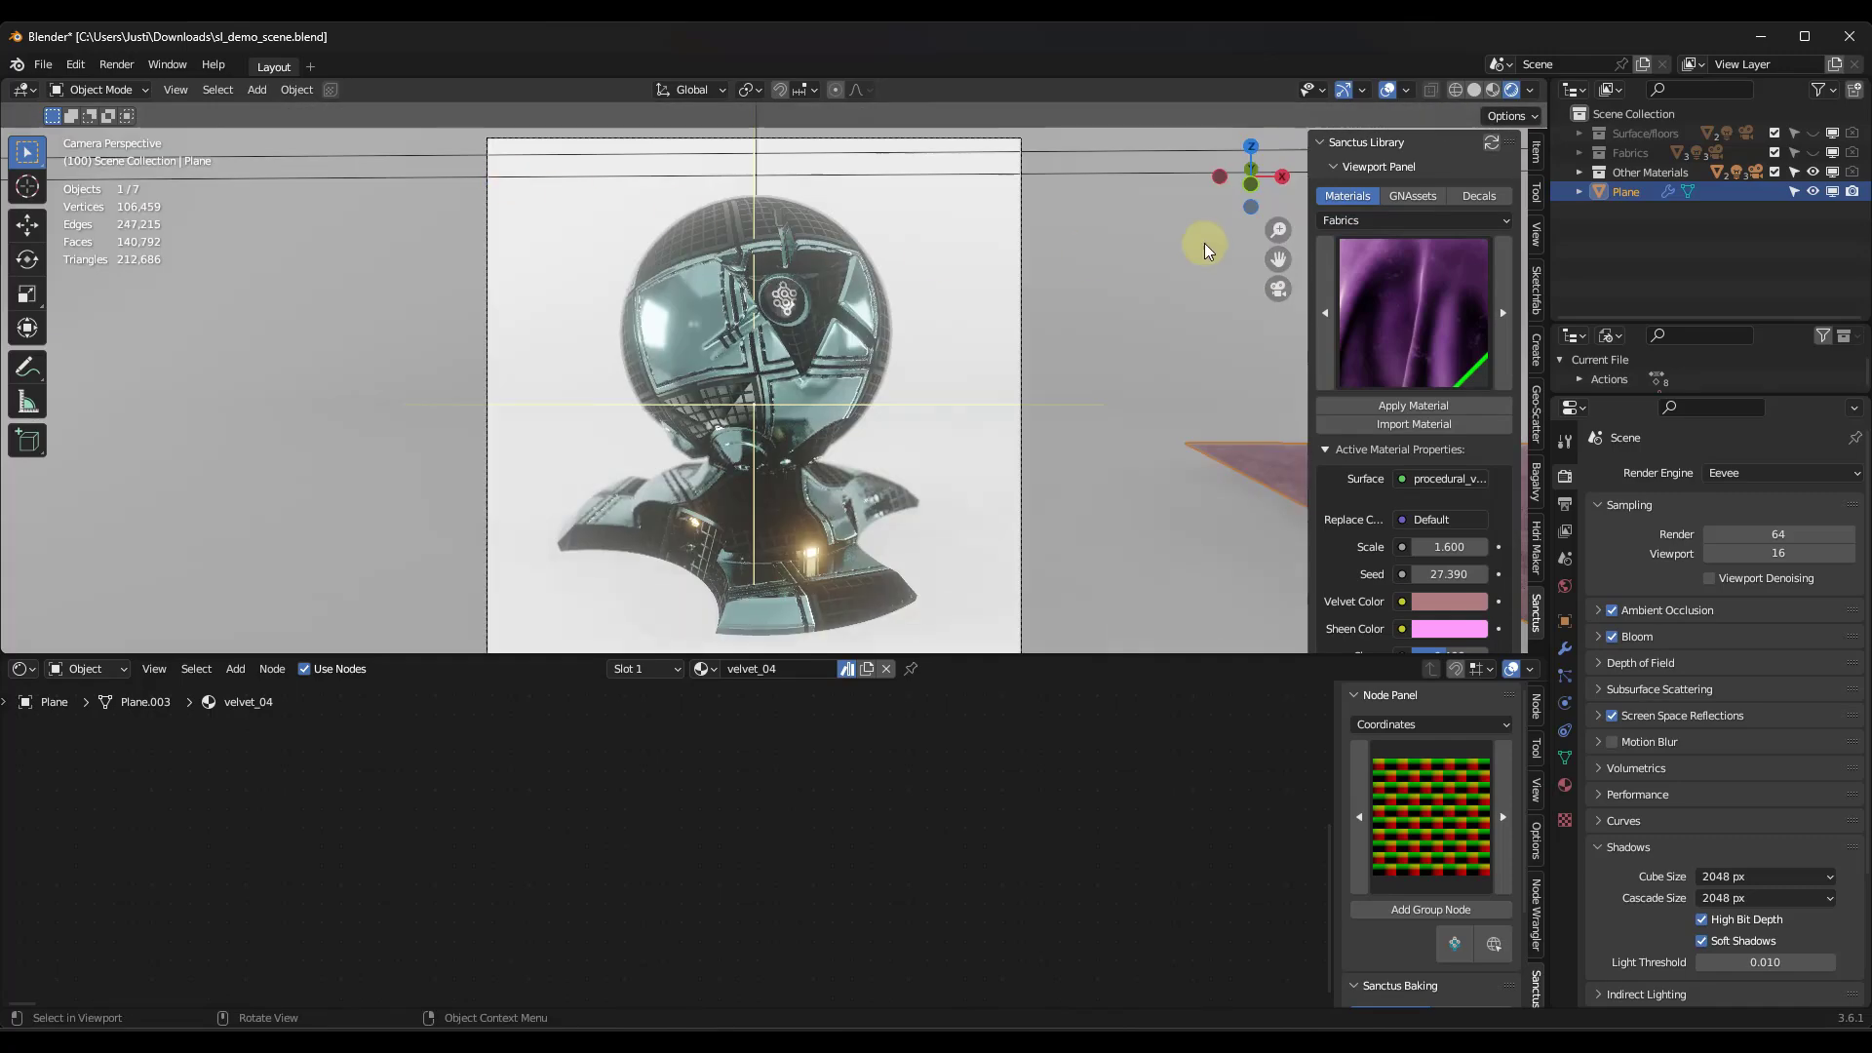
{"action": "left_click", "coordinate": [1416, 201]}
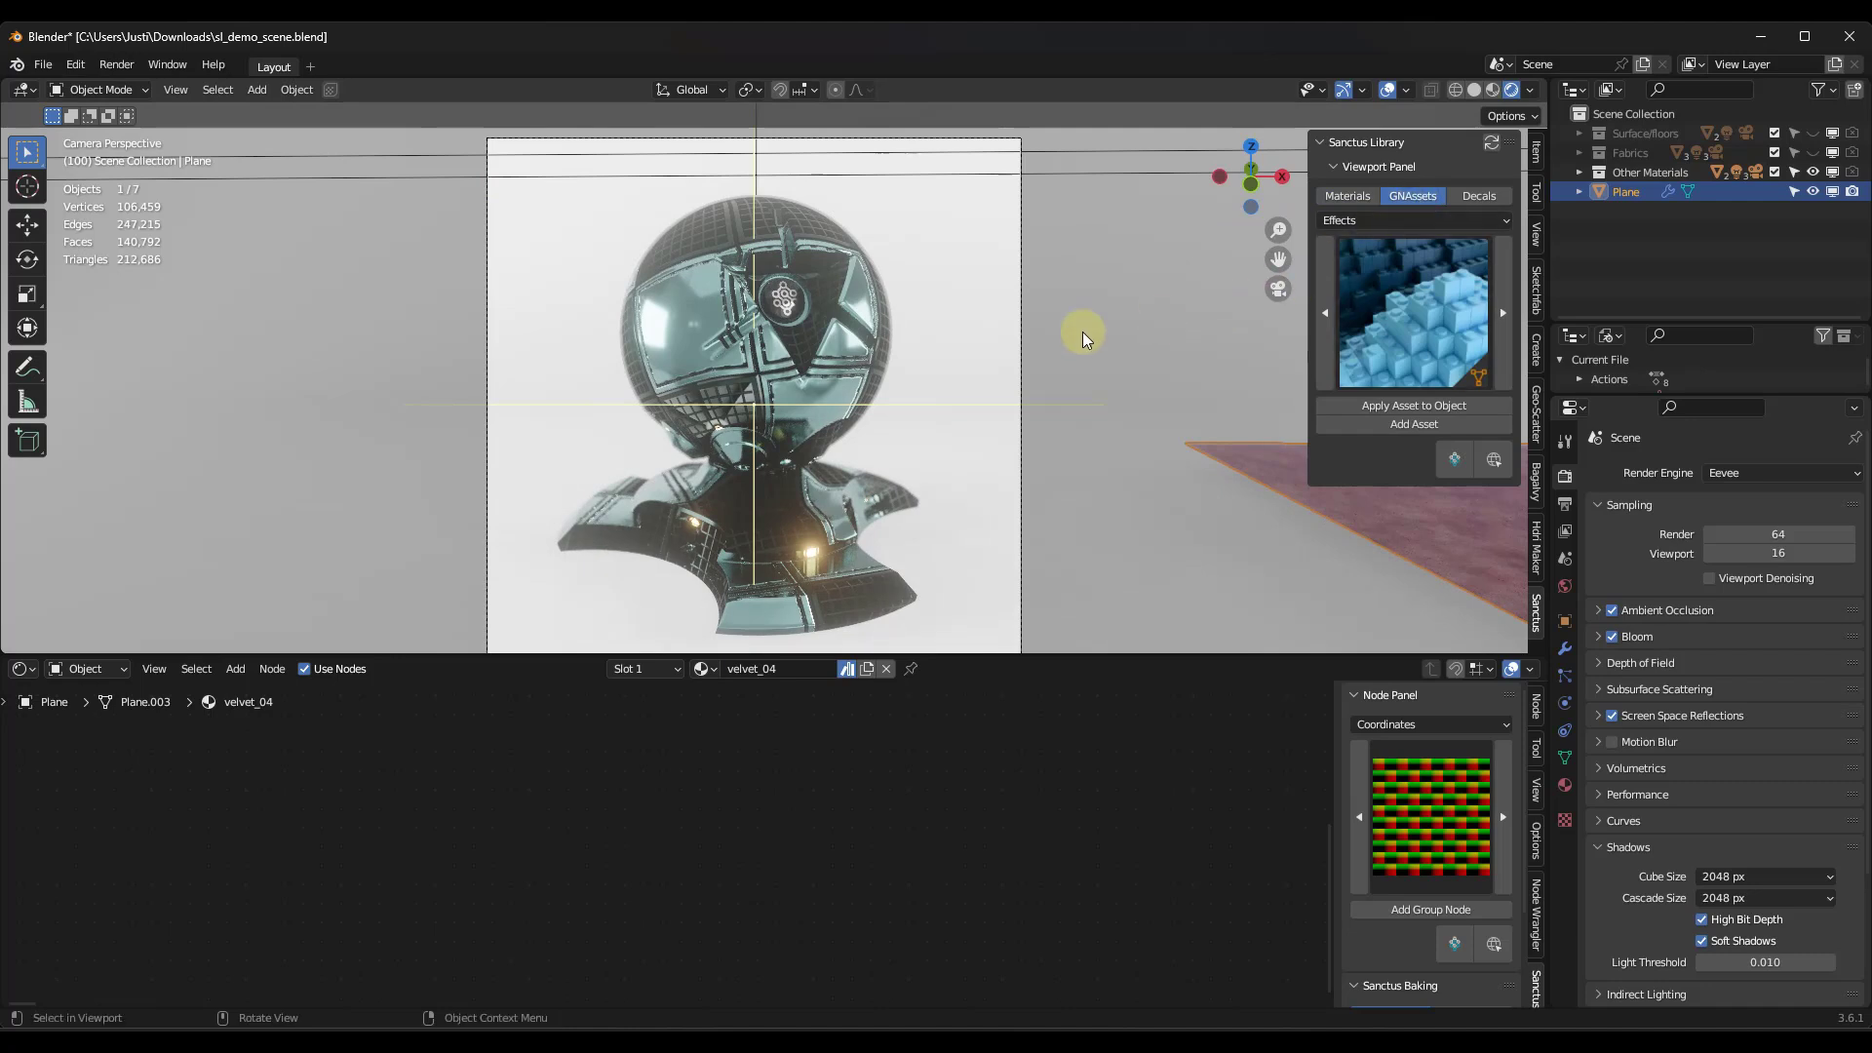
{"action": "left_click", "coordinate": [845, 326]}
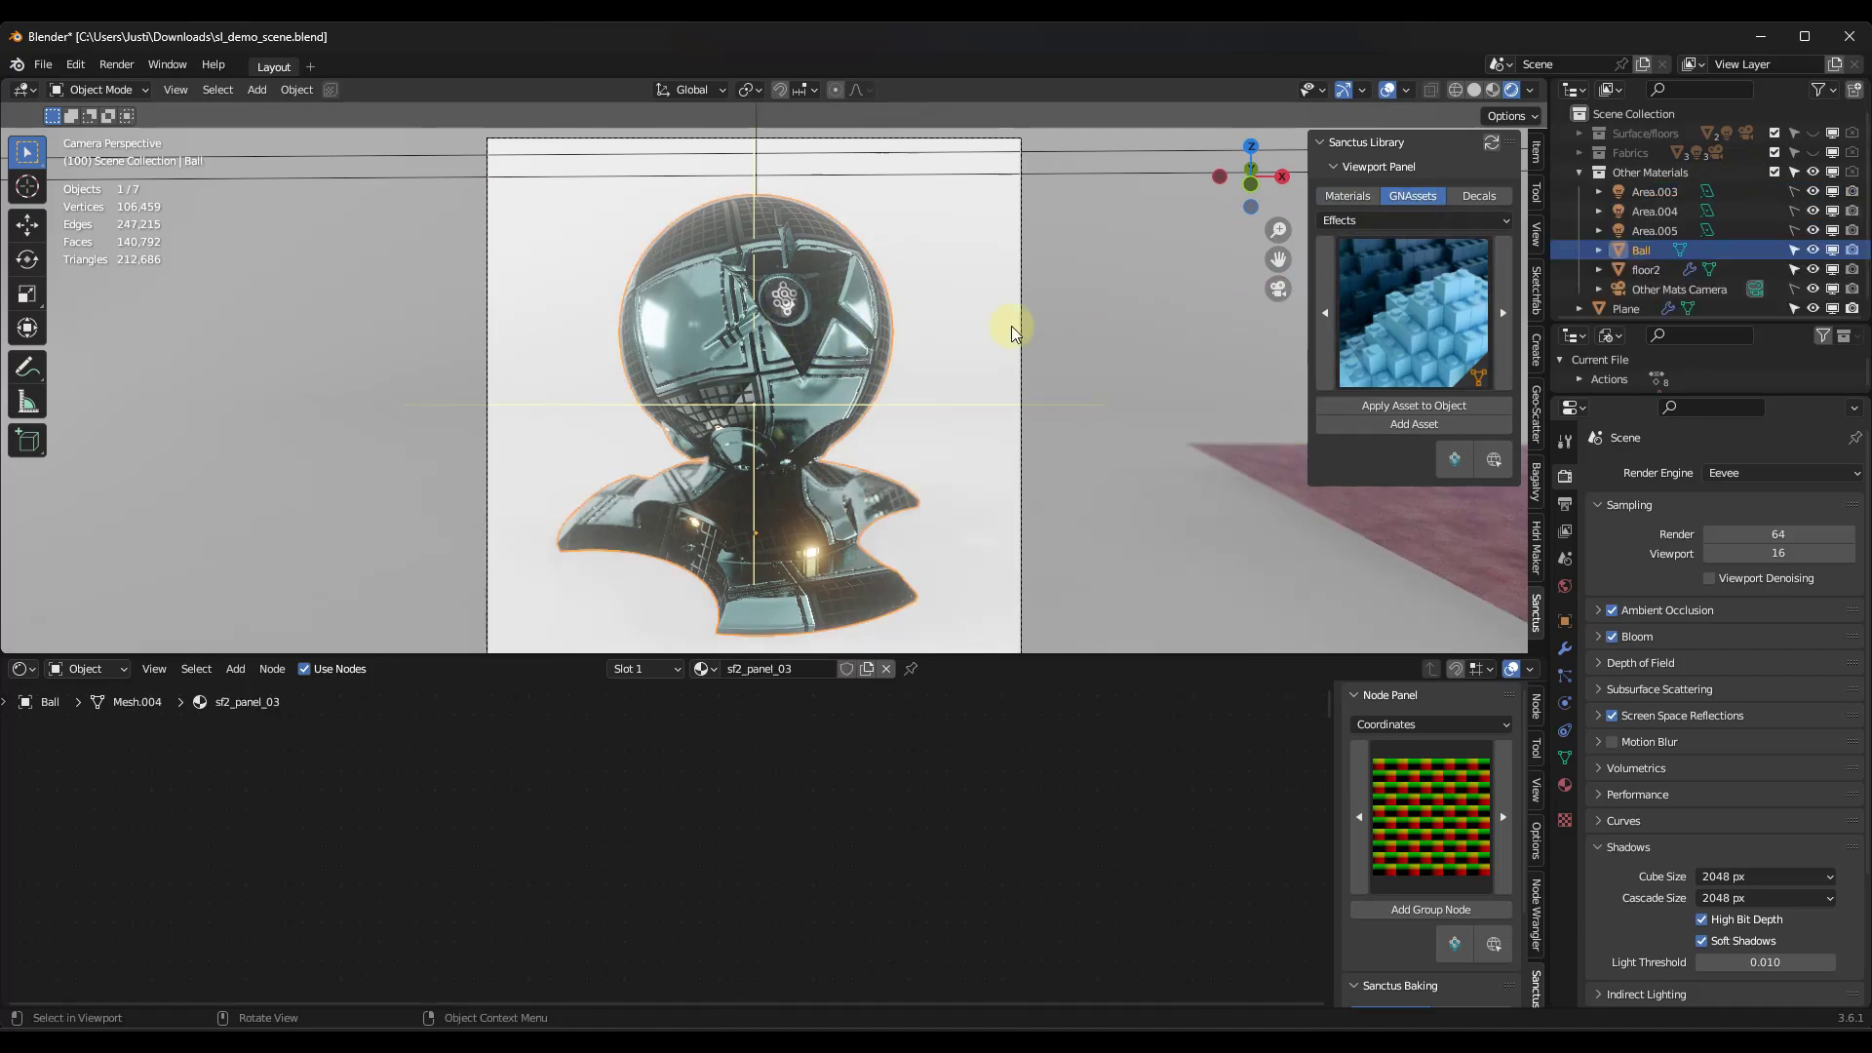
Step: Look through the Effects and Food geometry nodes assets and return to the Effects category
{"action": "left_click", "coordinate": [1408, 314]}
{"action": "left_click", "coordinate": [1414, 220]}
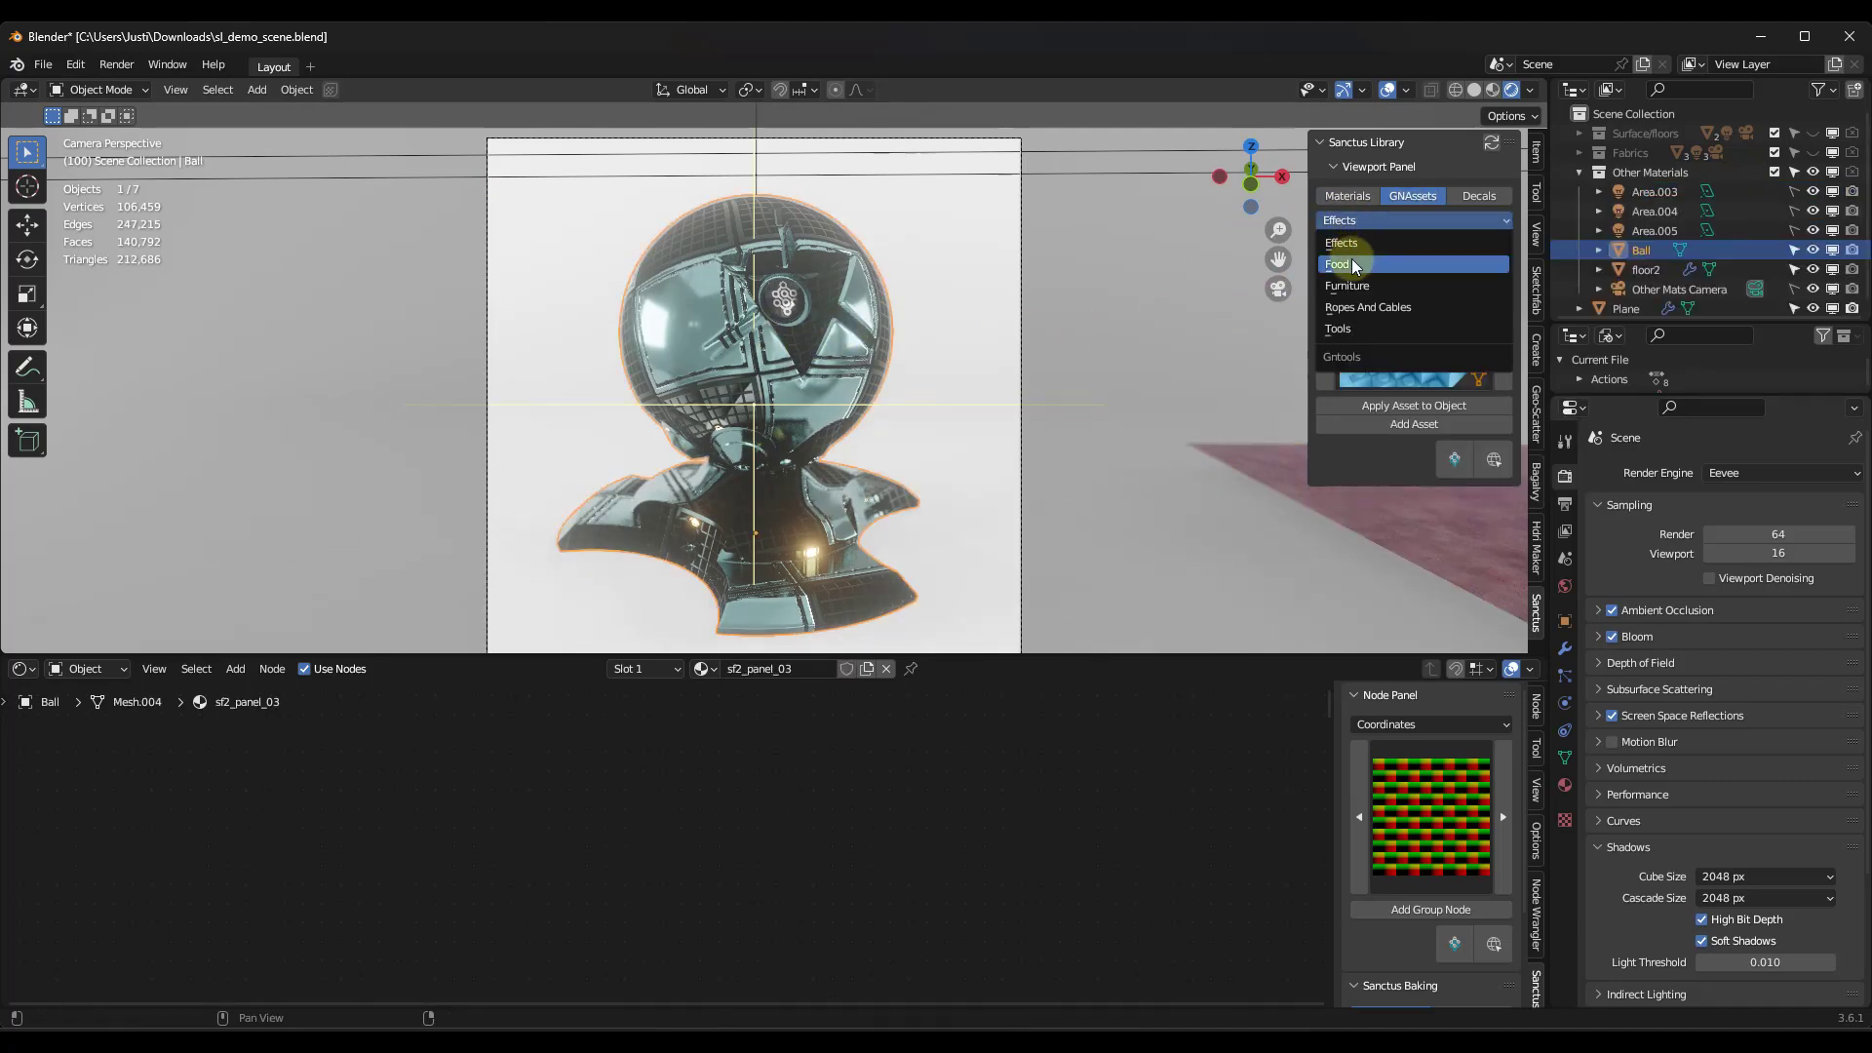
{"action": "left_click", "coordinate": [1352, 255]}
{"action": "left_click", "coordinate": [1391, 284]}
{"action": "left_click", "coordinate": [1361, 221]}
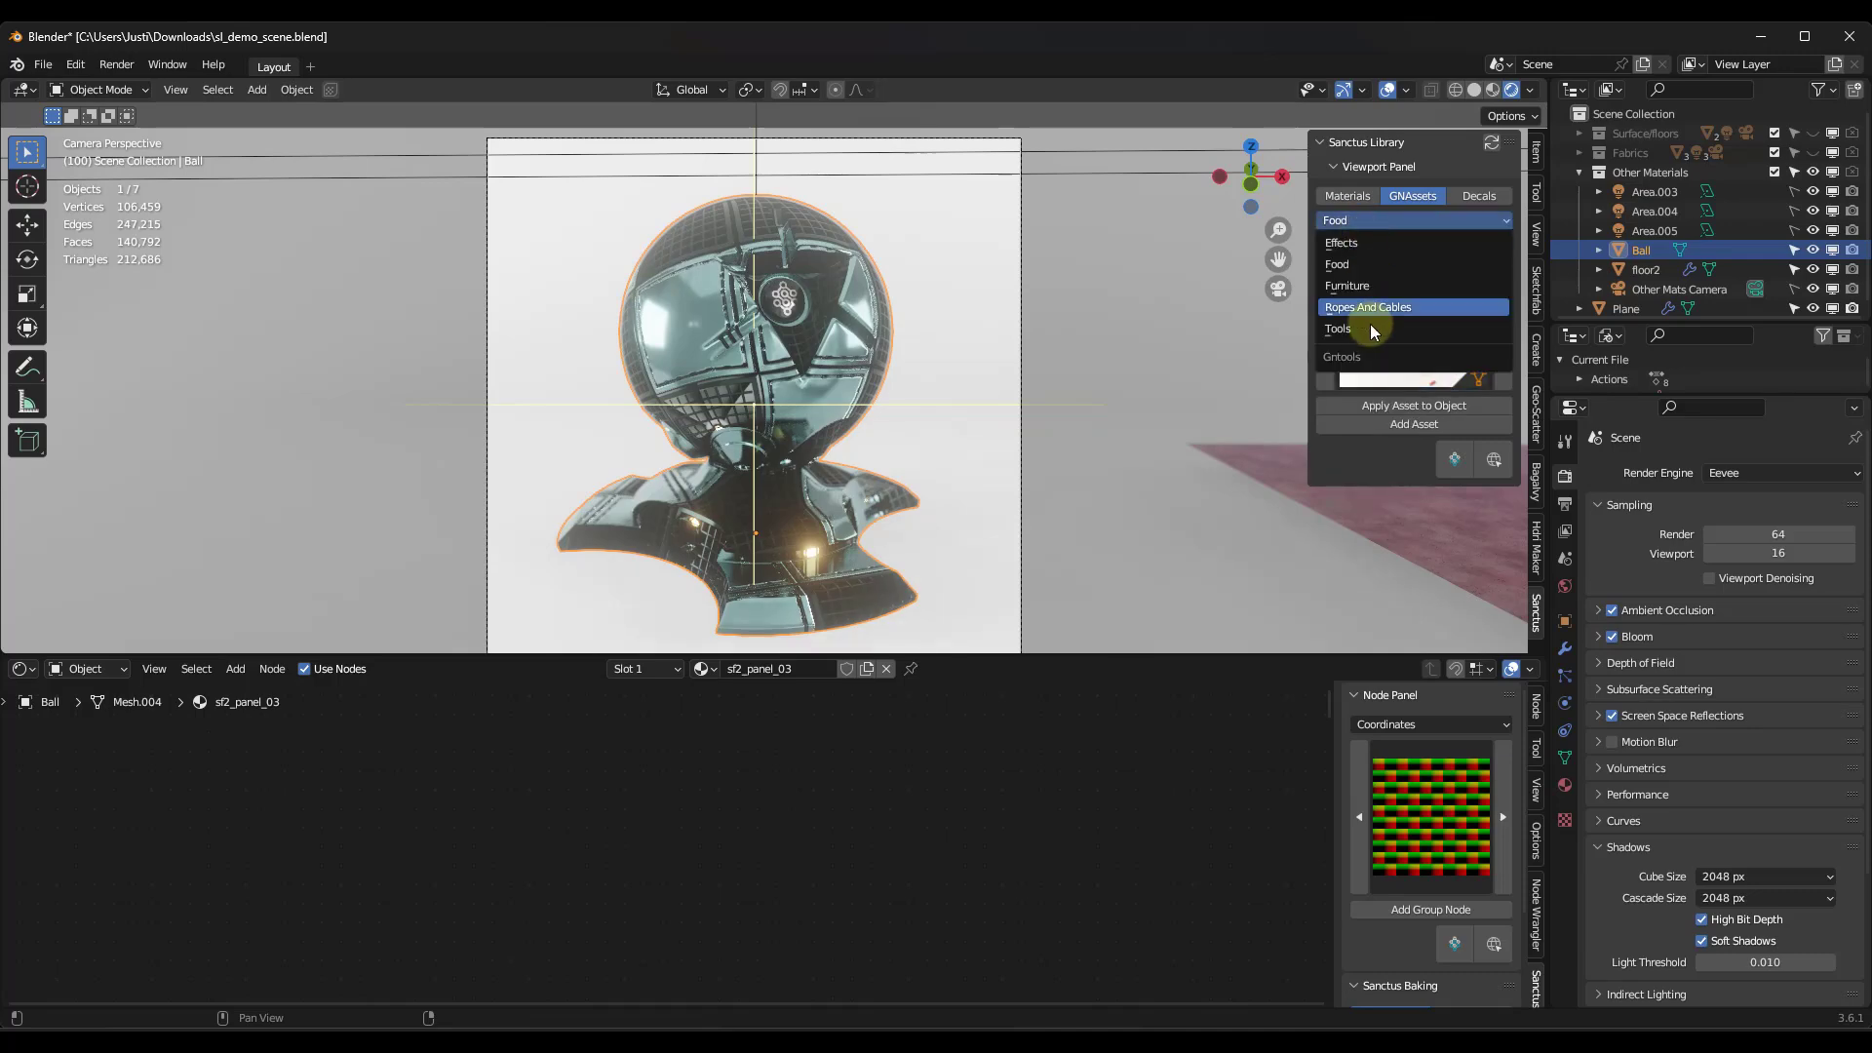
{"action": "left_click", "coordinate": [1349, 244]}
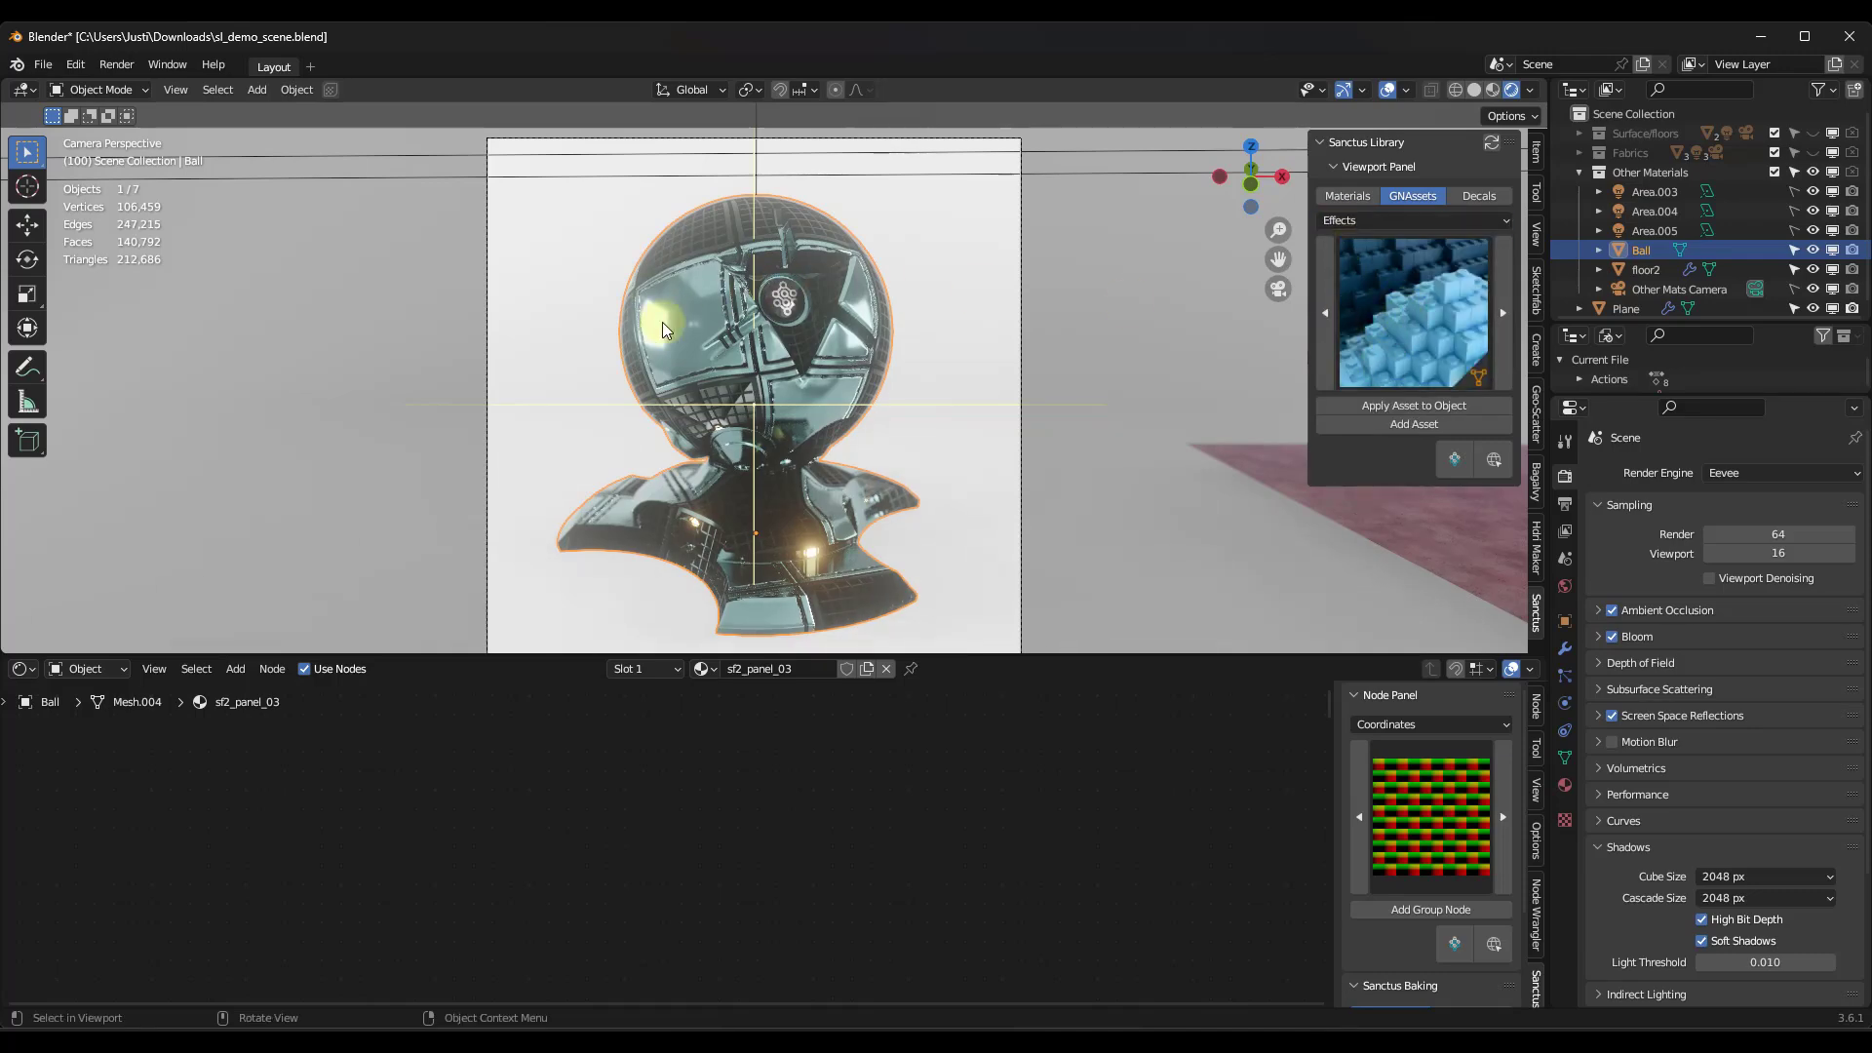
Step: Apply the brick transform effect to the ball and inspect it from an angle
{"action": "middle_click_drag", "start_coordinate": [691, 313], "coordinate": [715, 275]}
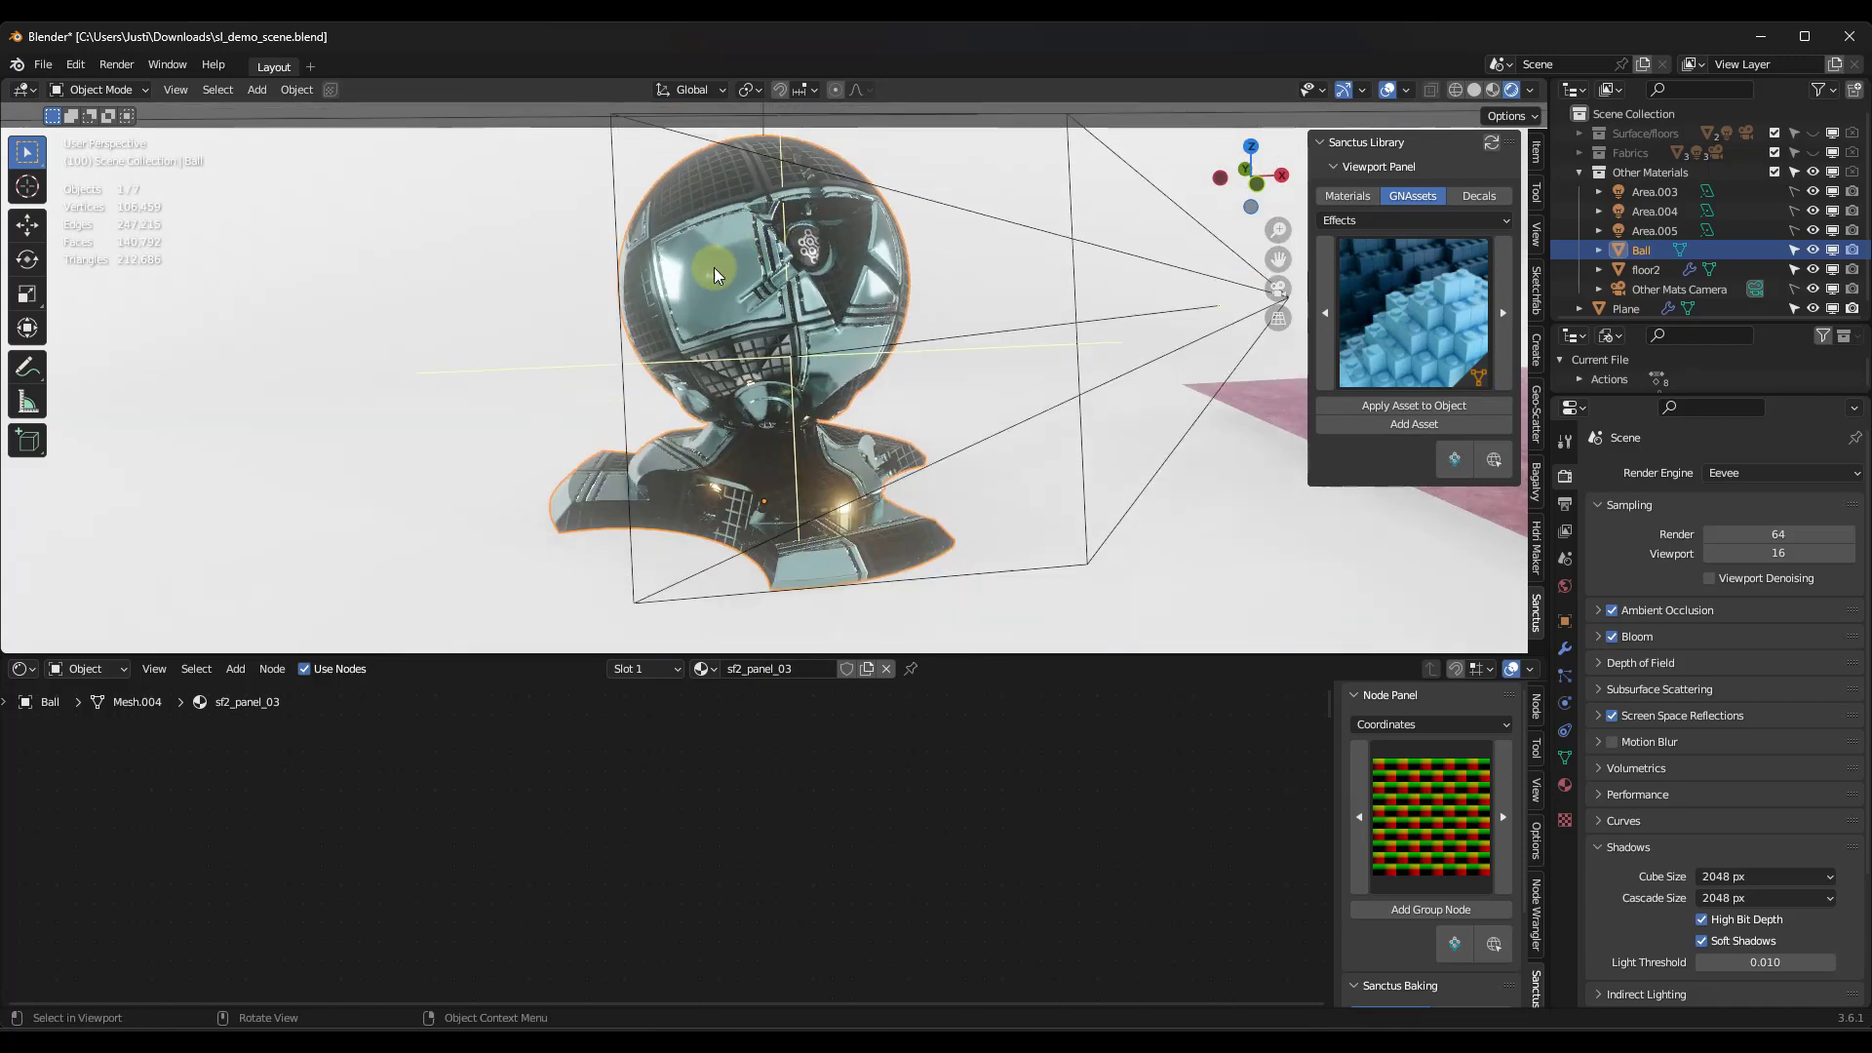
{"action": "left_click", "coordinate": [1400, 404]}
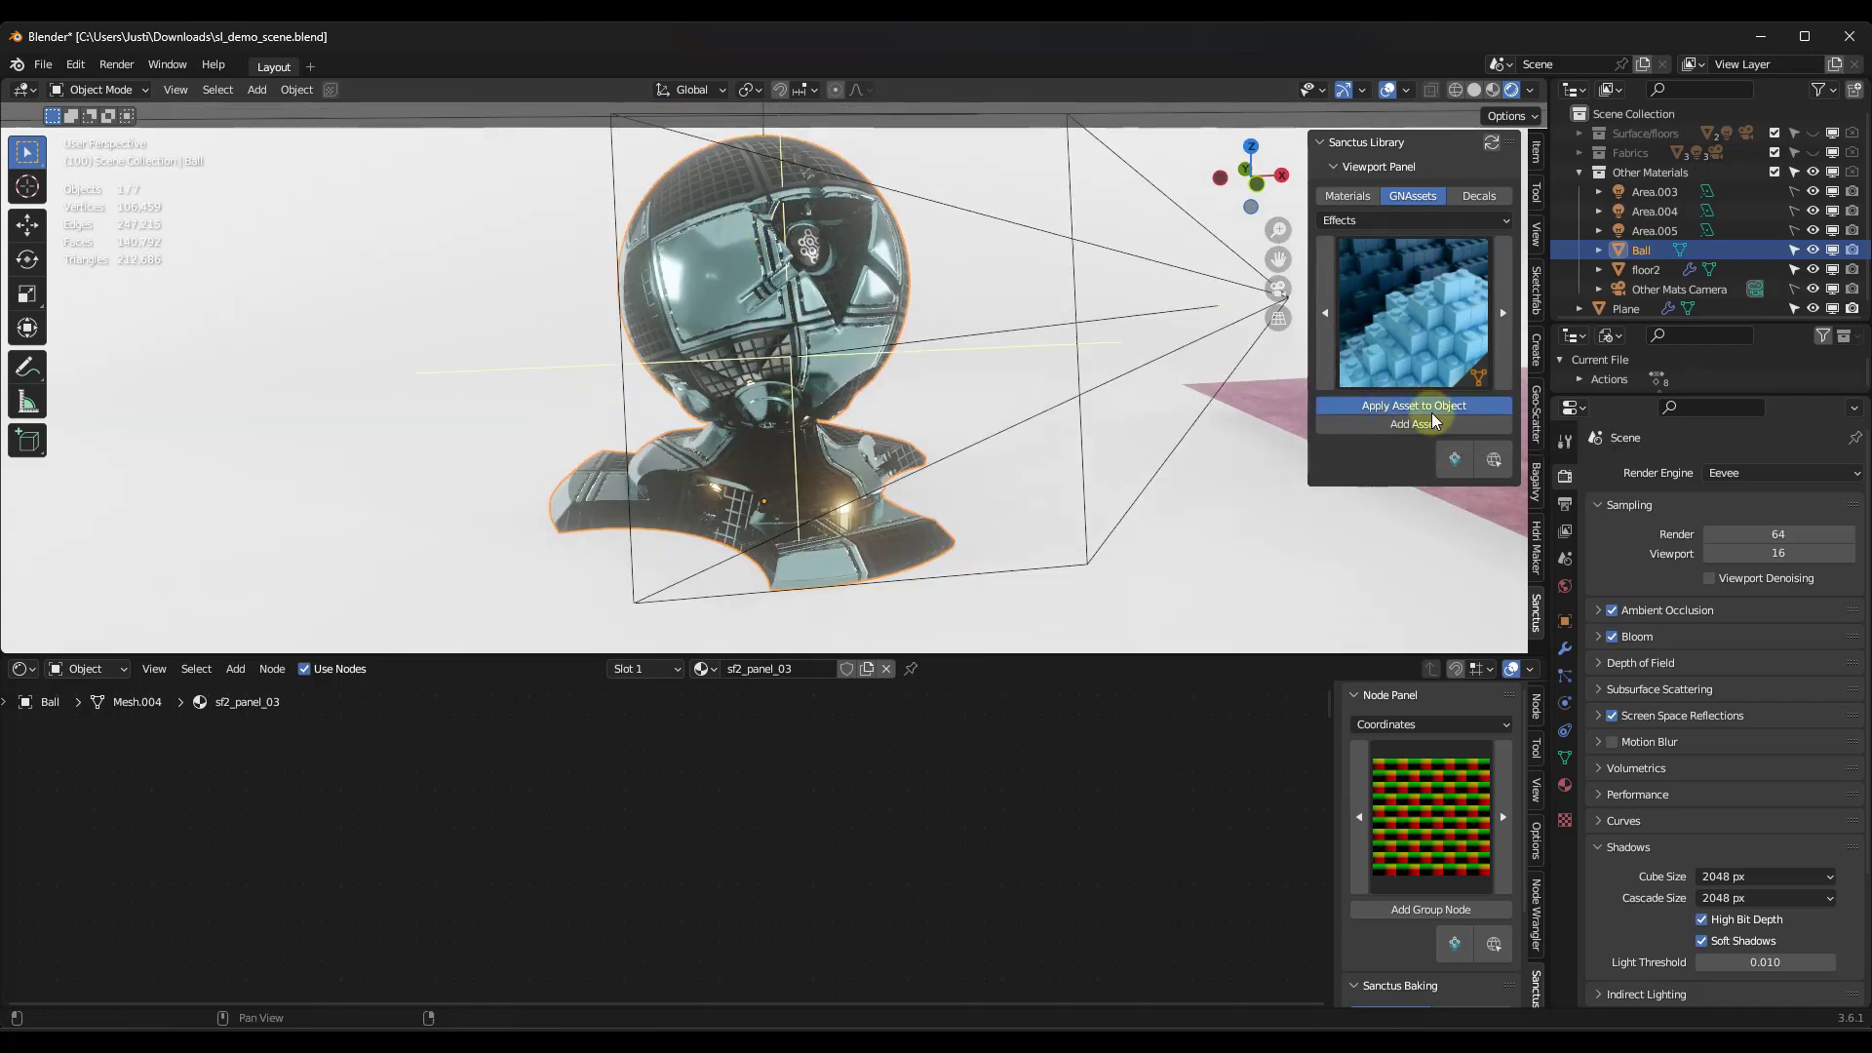
{"action": "middle_click_drag", "start_coordinate": [821, 418], "coordinate": [788, 318]}
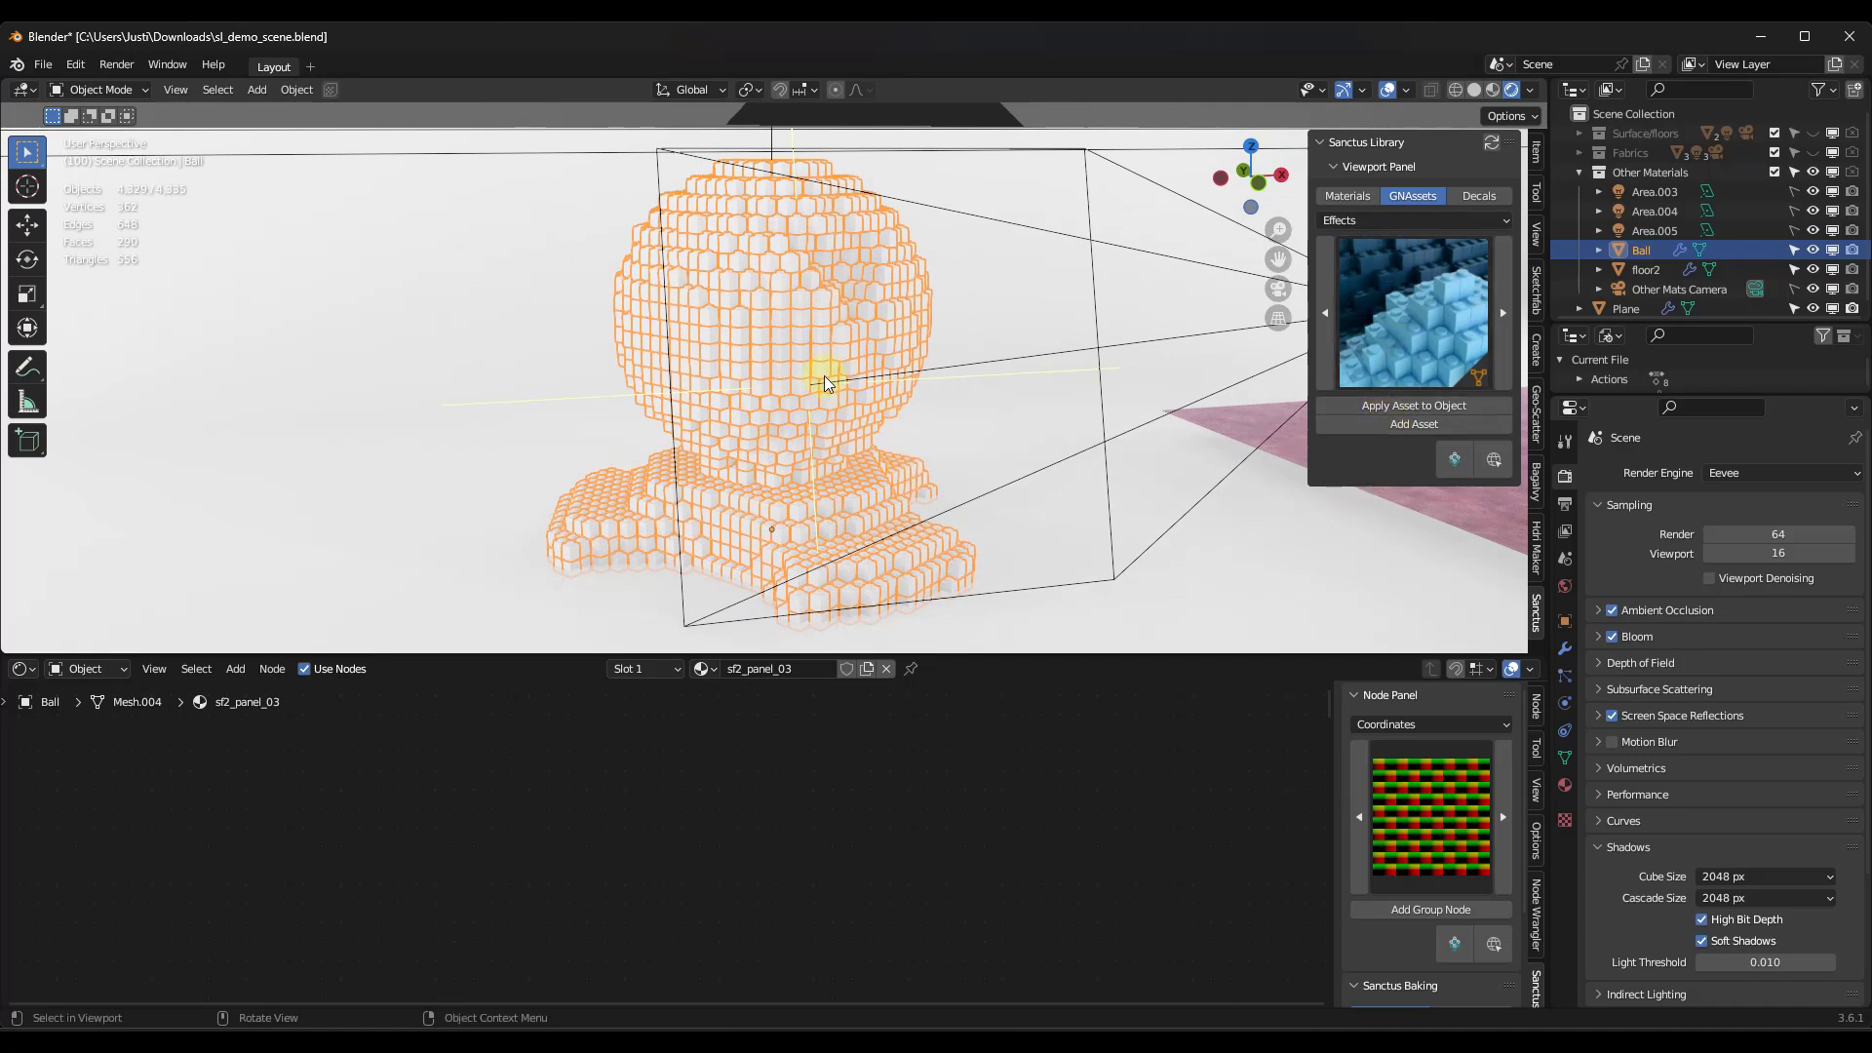
Step: Show the ball in material preview and set its brick transform modifier to Brick Scale 1.77 and Thickness 0.72
{"action": "left_click", "coordinate": [1565, 649]}
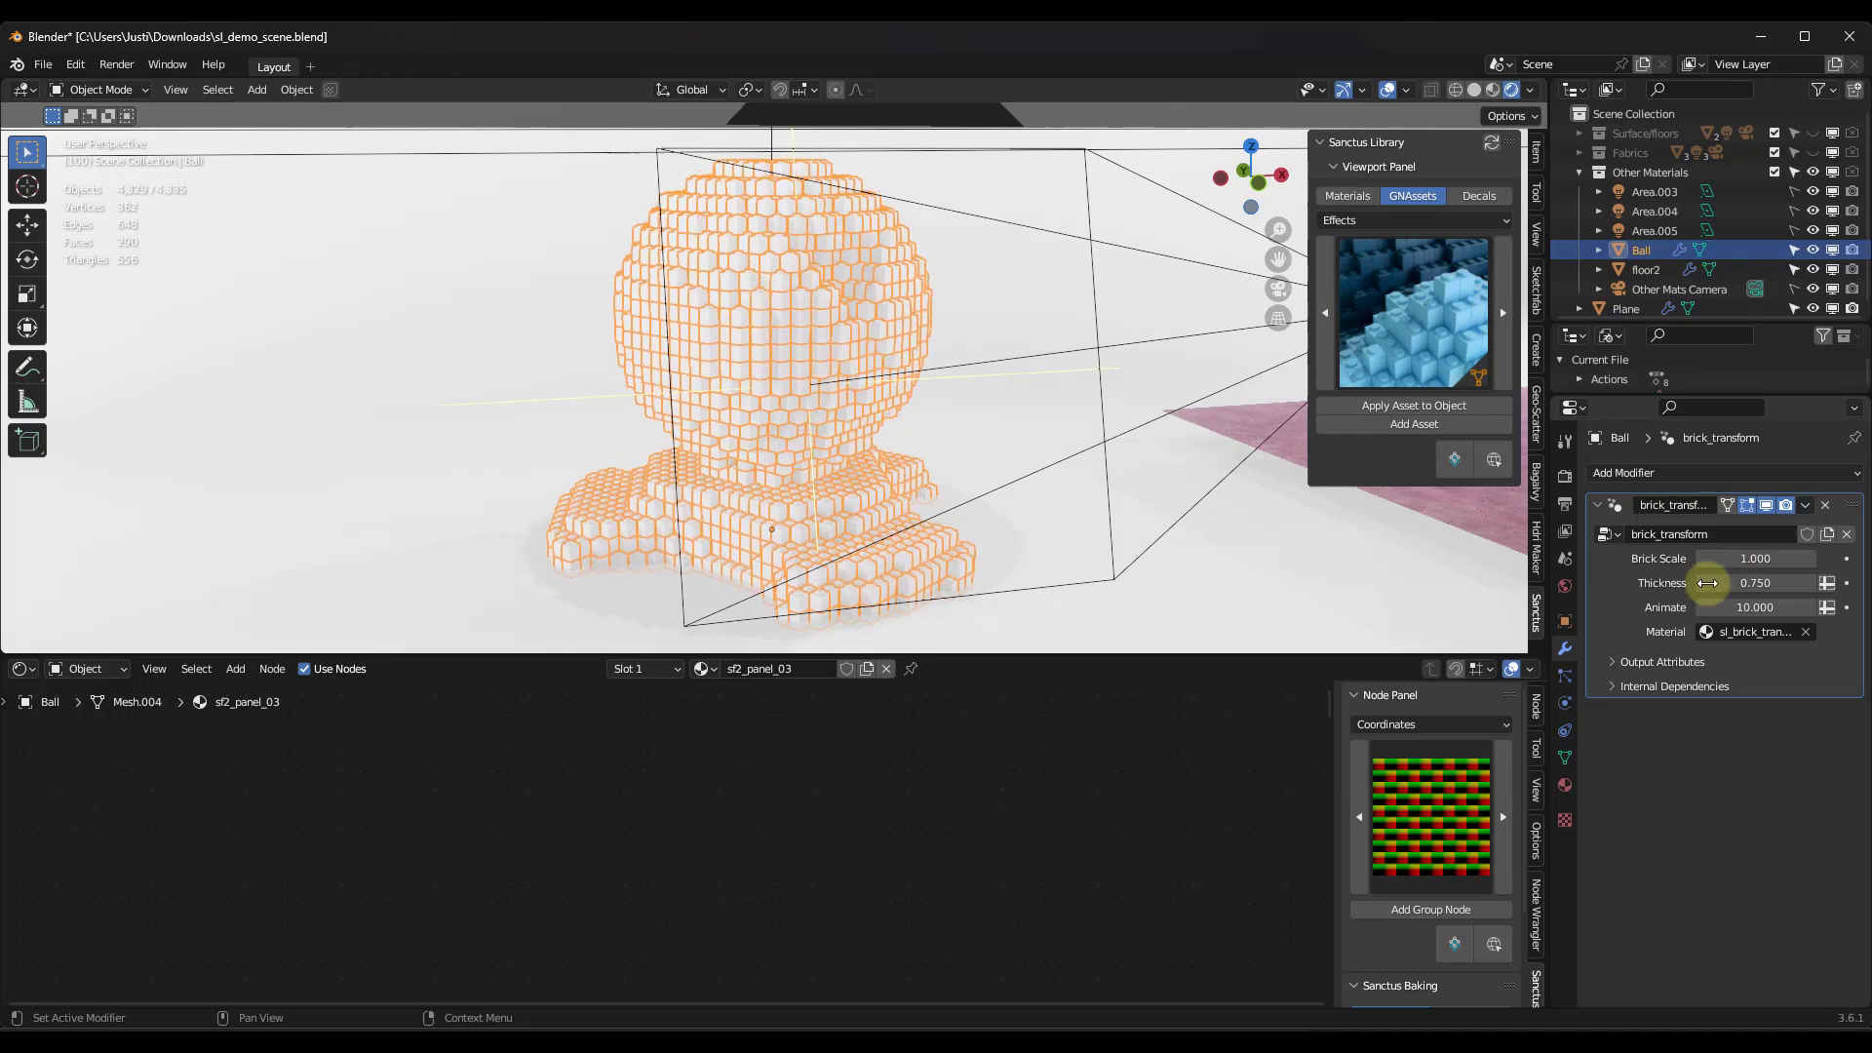
{"action": "left_click", "coordinate": [1493, 90]}
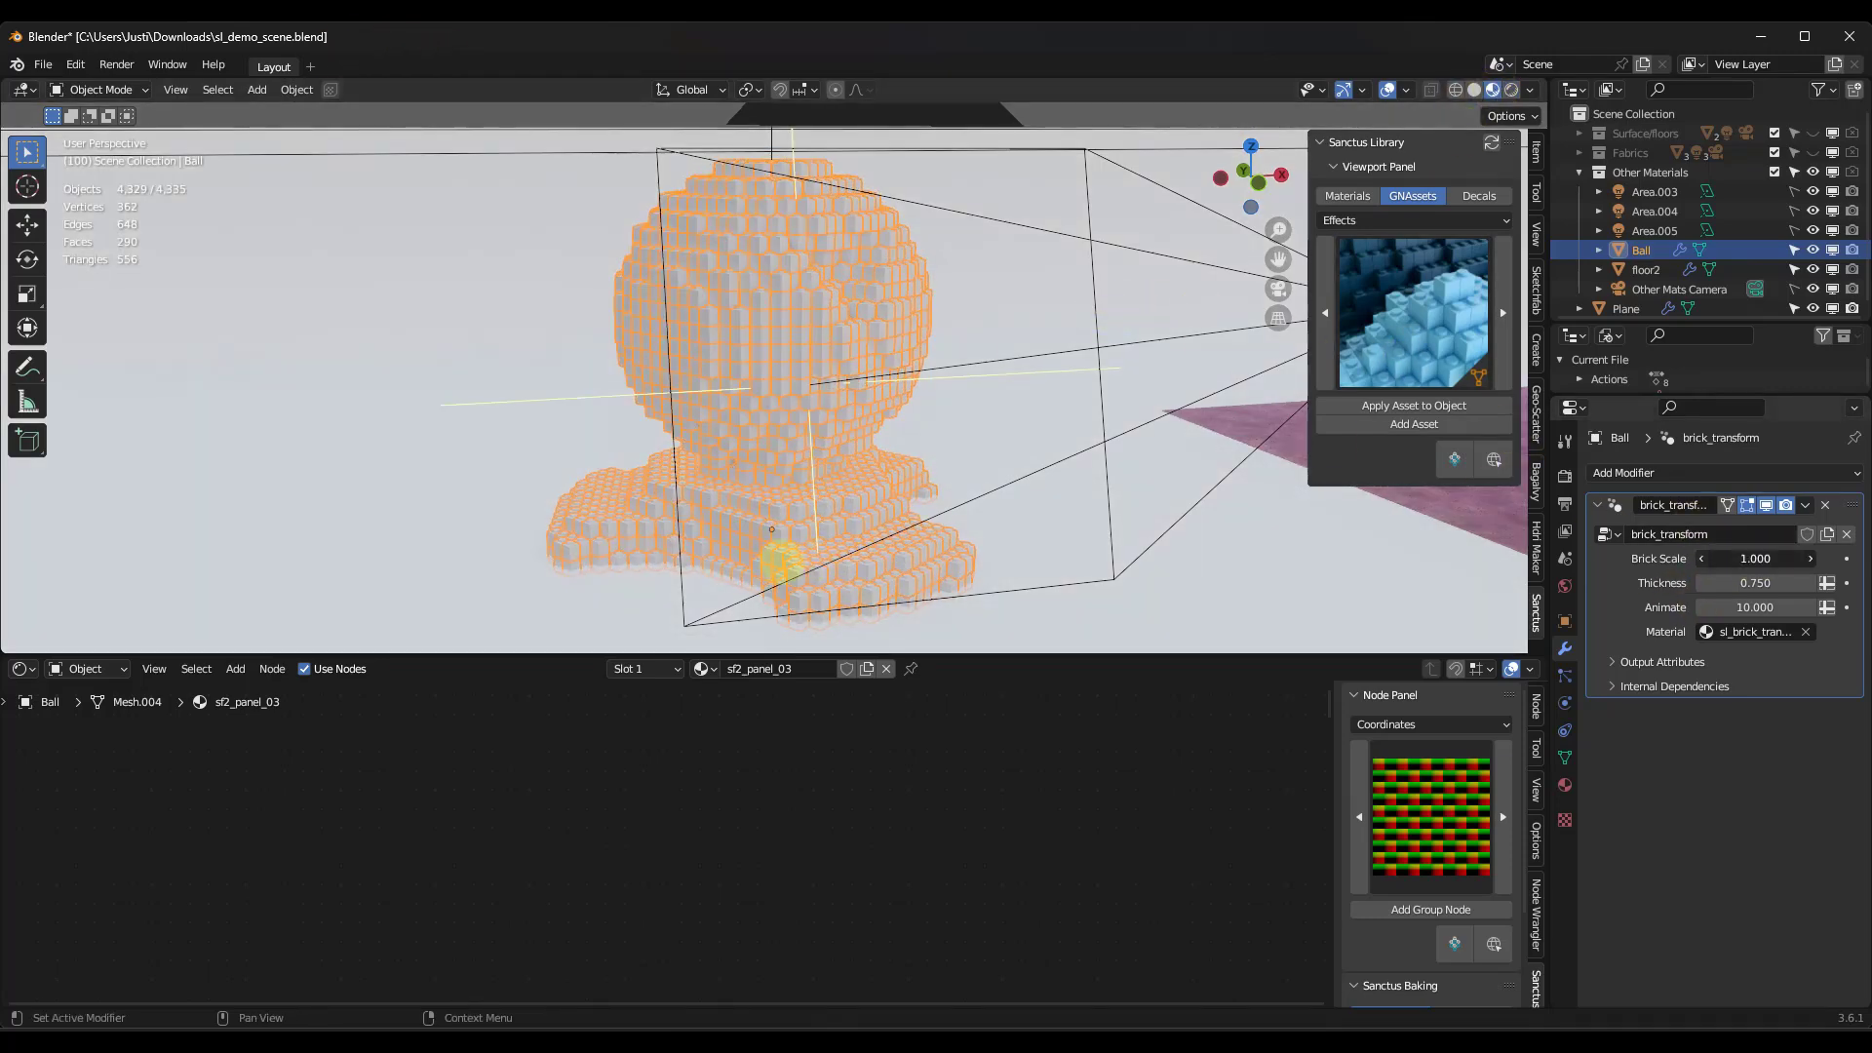
{"action": "left_click_drag", "start_coordinate": [1750, 562], "coordinate": [1812, 560]}
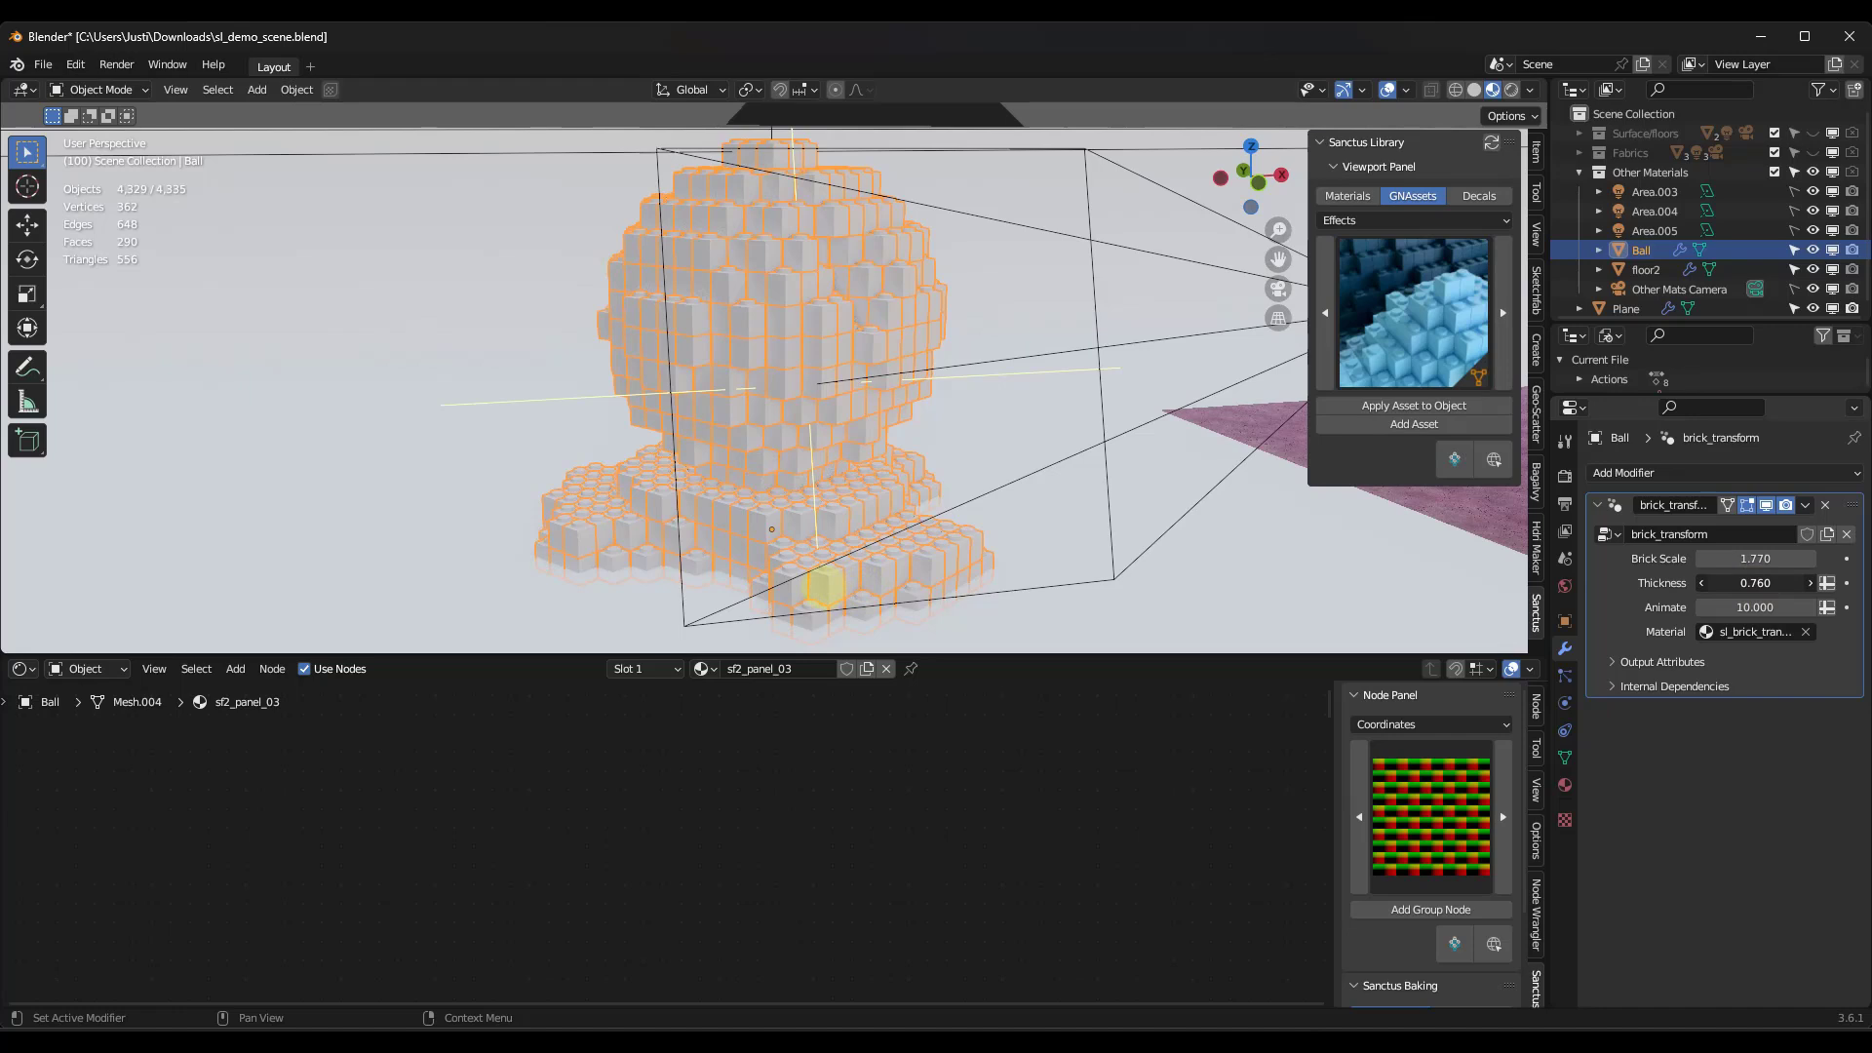
{"action": "left_click_drag", "start_coordinate": [1755, 582], "coordinate": [1741, 604]}
{"action": "middle_click_drag", "start_coordinate": [802, 447], "coordinate": [1133, 279]}
Step: Place the 3D cursor on the open floor beside the ball and choose Bookshelf from the Furniture assets
{"action": "left_click", "coordinate": [1365, 221]}
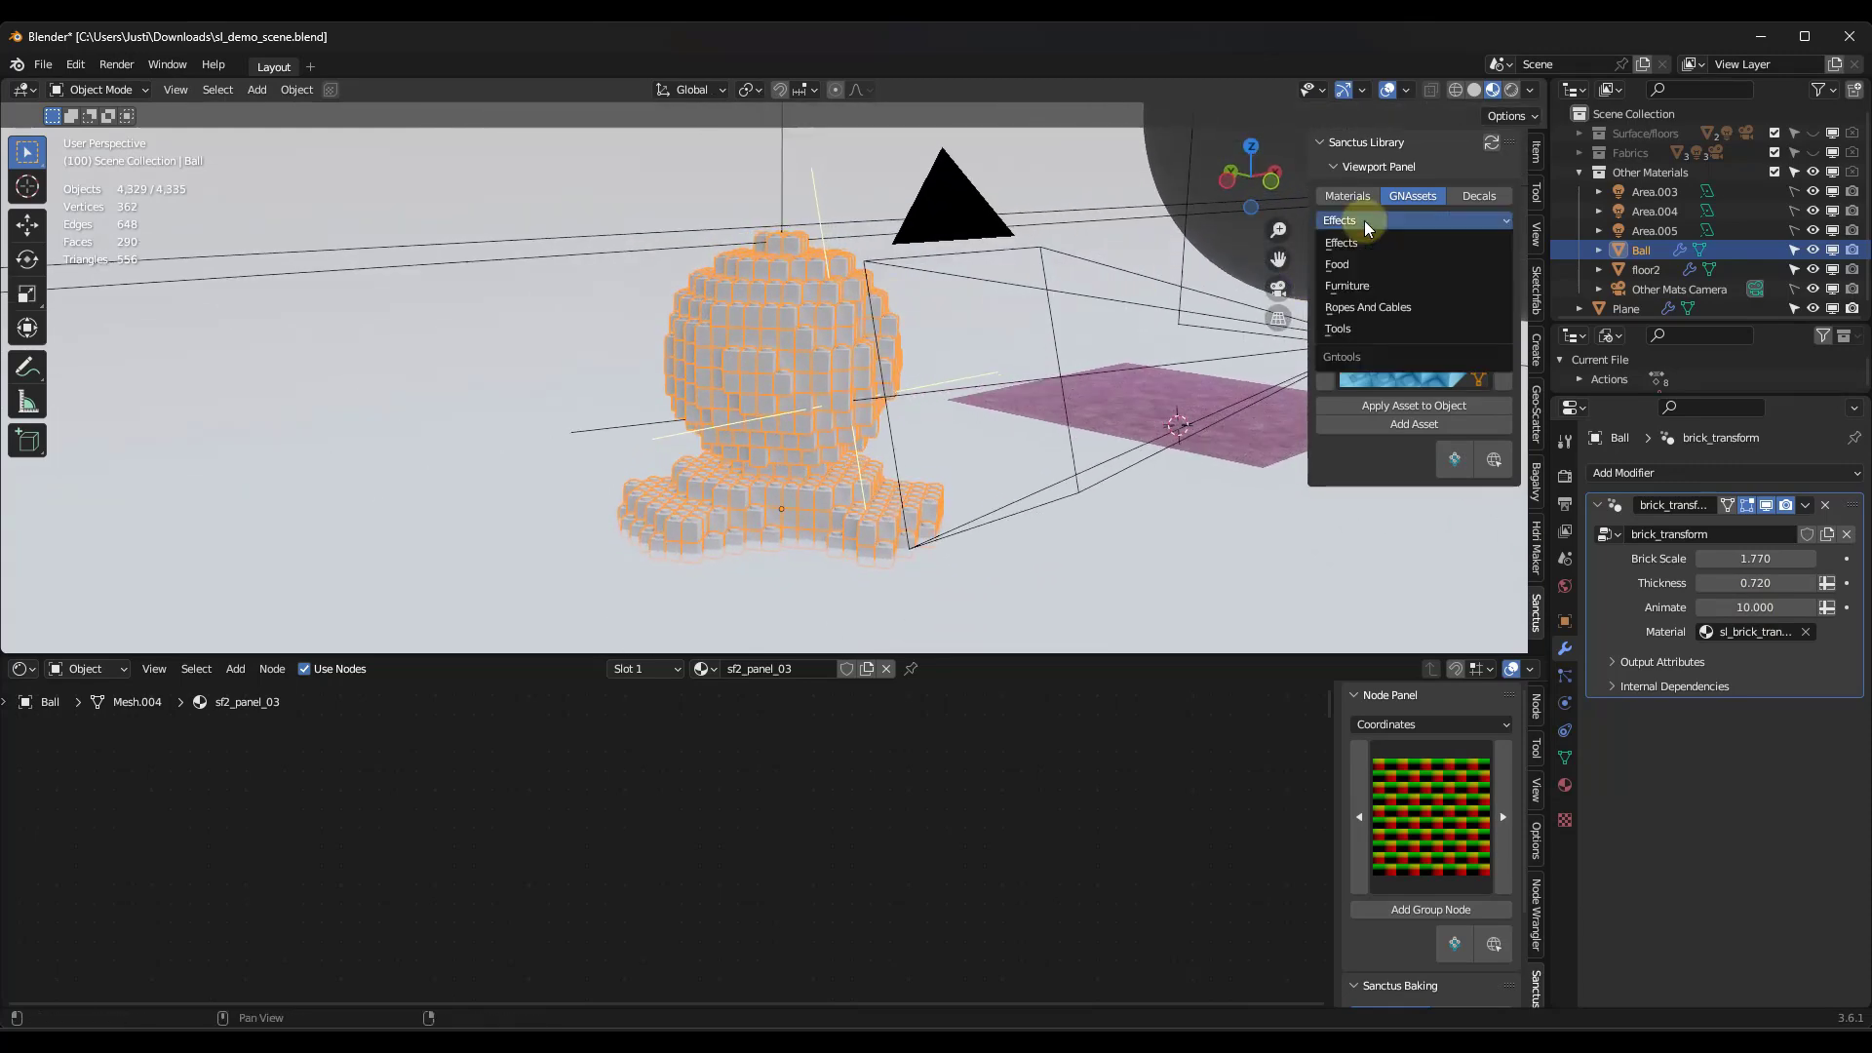
{"action": "scroll", "coordinate": [1038, 353], "scroll_direction": "down", "scroll_amount": 6}
{"action": "right_click", "coordinate": [704, 465], "text": "shift"}
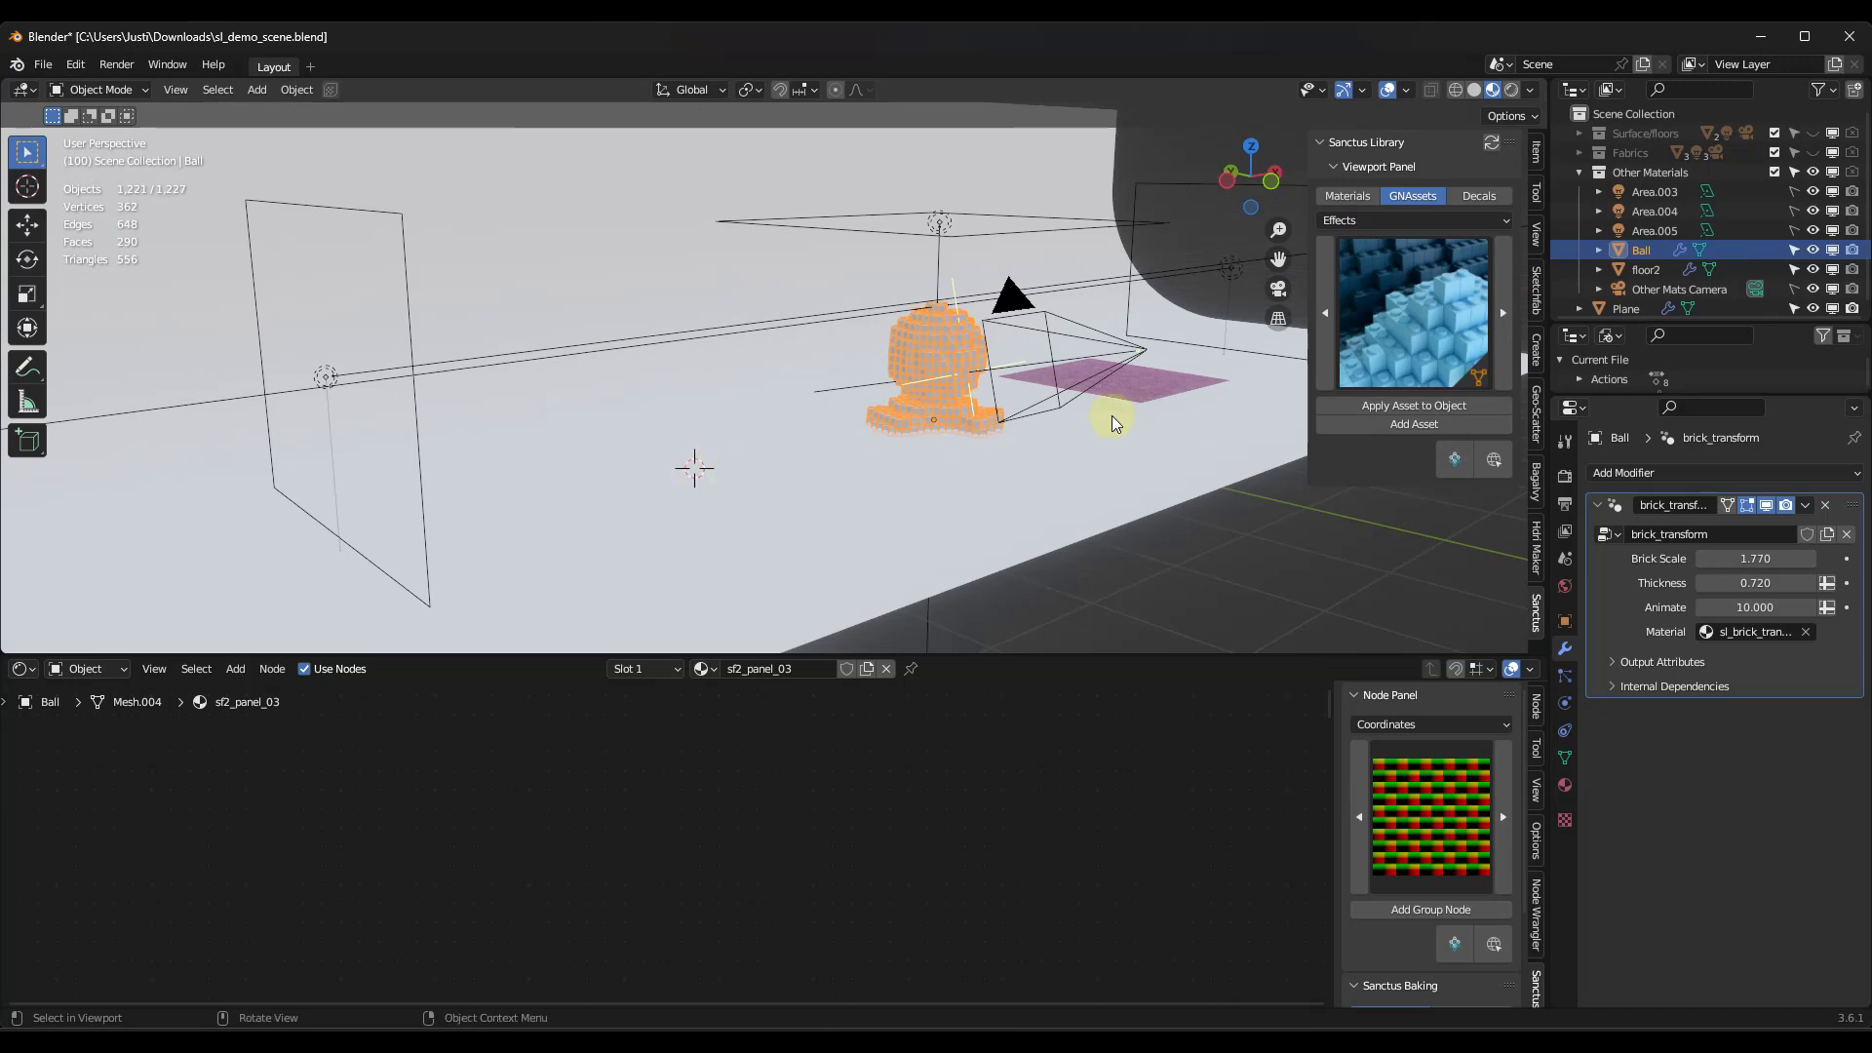
{"action": "left_click", "coordinate": [1402, 309]}
{"action": "left_click", "coordinate": [1349, 220]}
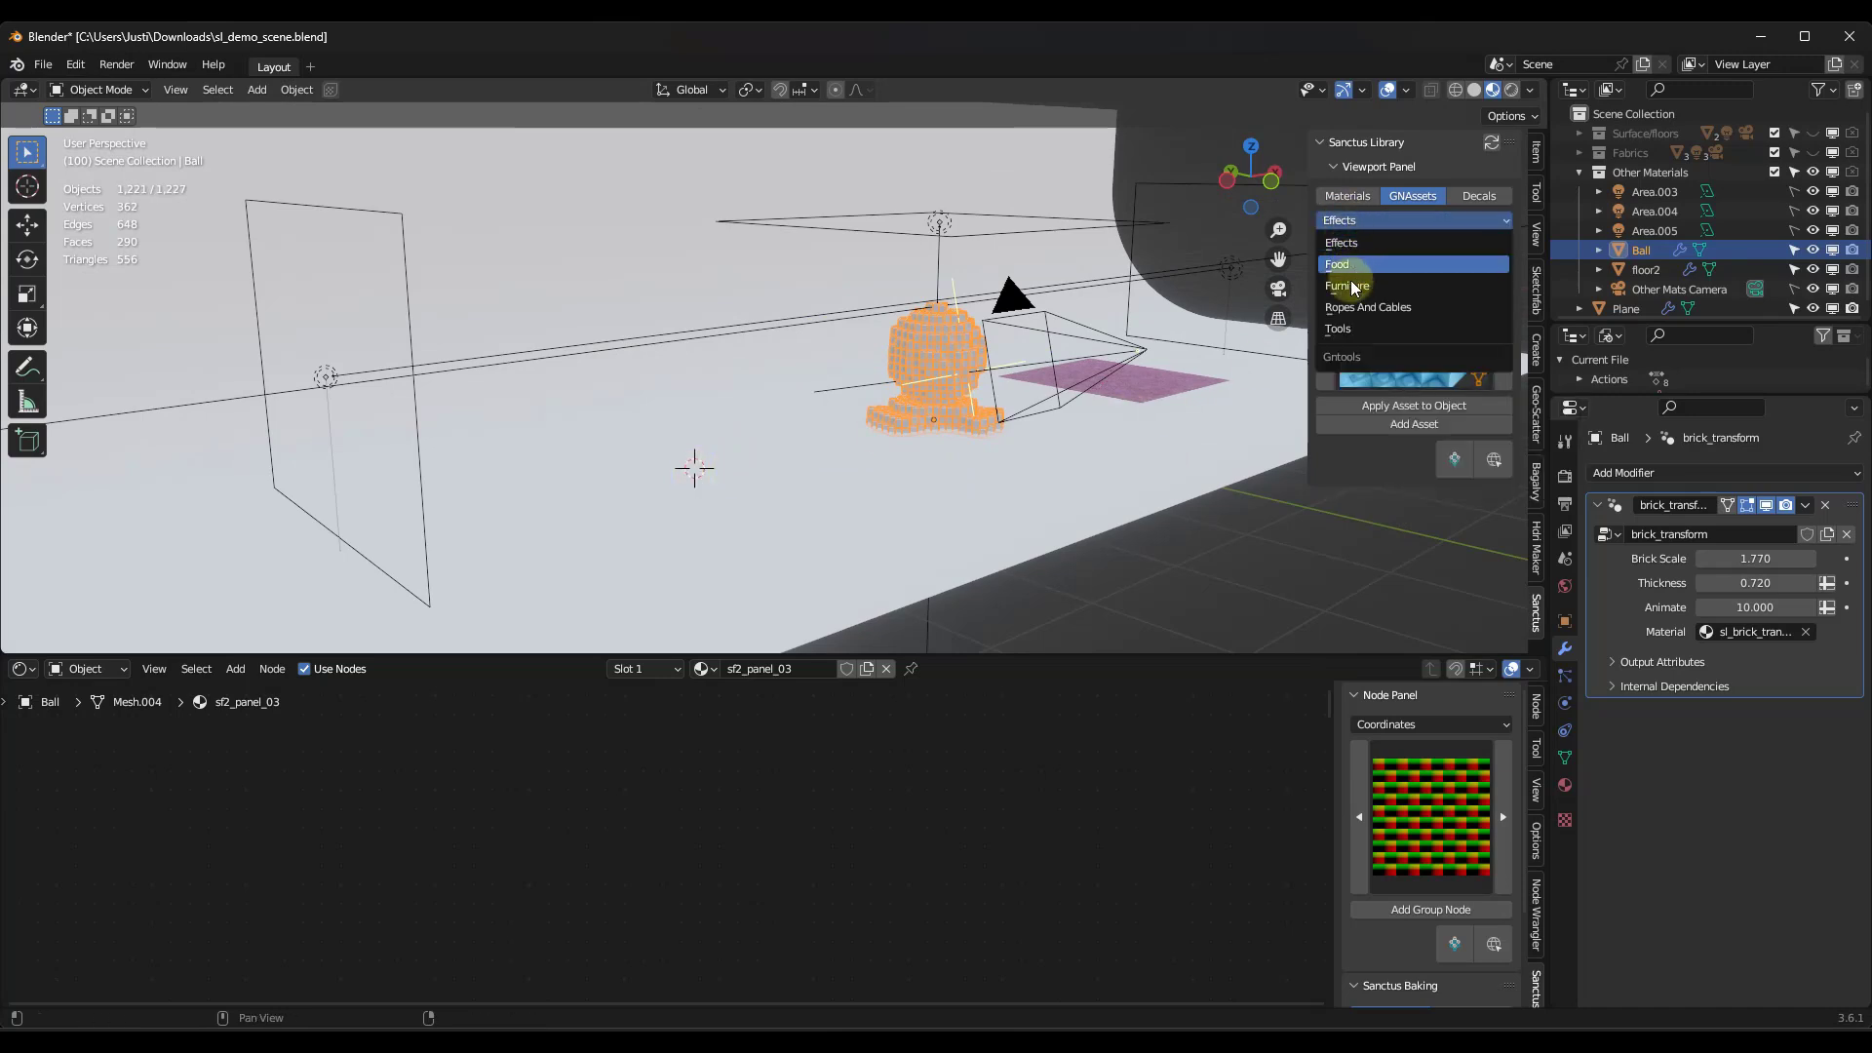
{"action": "left_click", "coordinate": [1356, 260]}
{"action": "left_click", "coordinate": [1393, 314]}
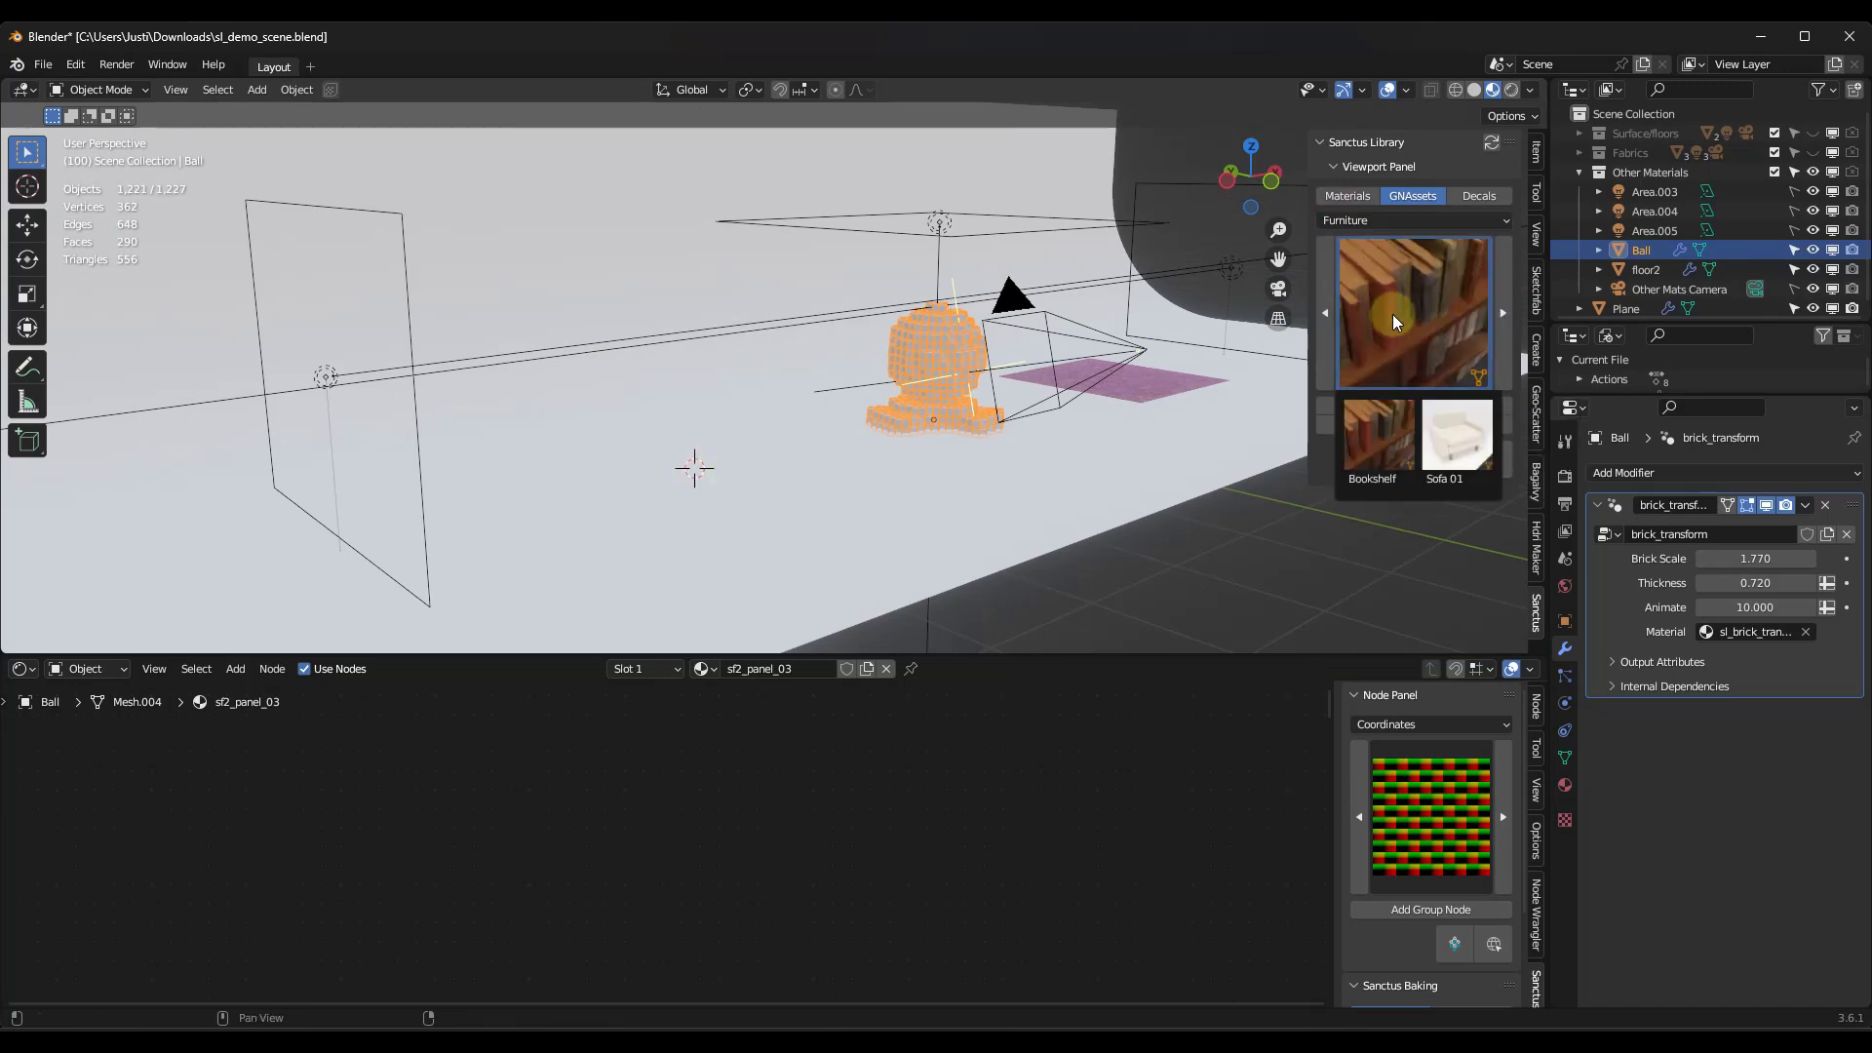
{"action": "left_click", "coordinate": [1385, 435]}
Step: Add a cube at the 3D cursor and raise it along Z so it rests on the floor
{"action": "middle_click_drag", "start_coordinate": [761, 458], "coordinate": [682, 466]}
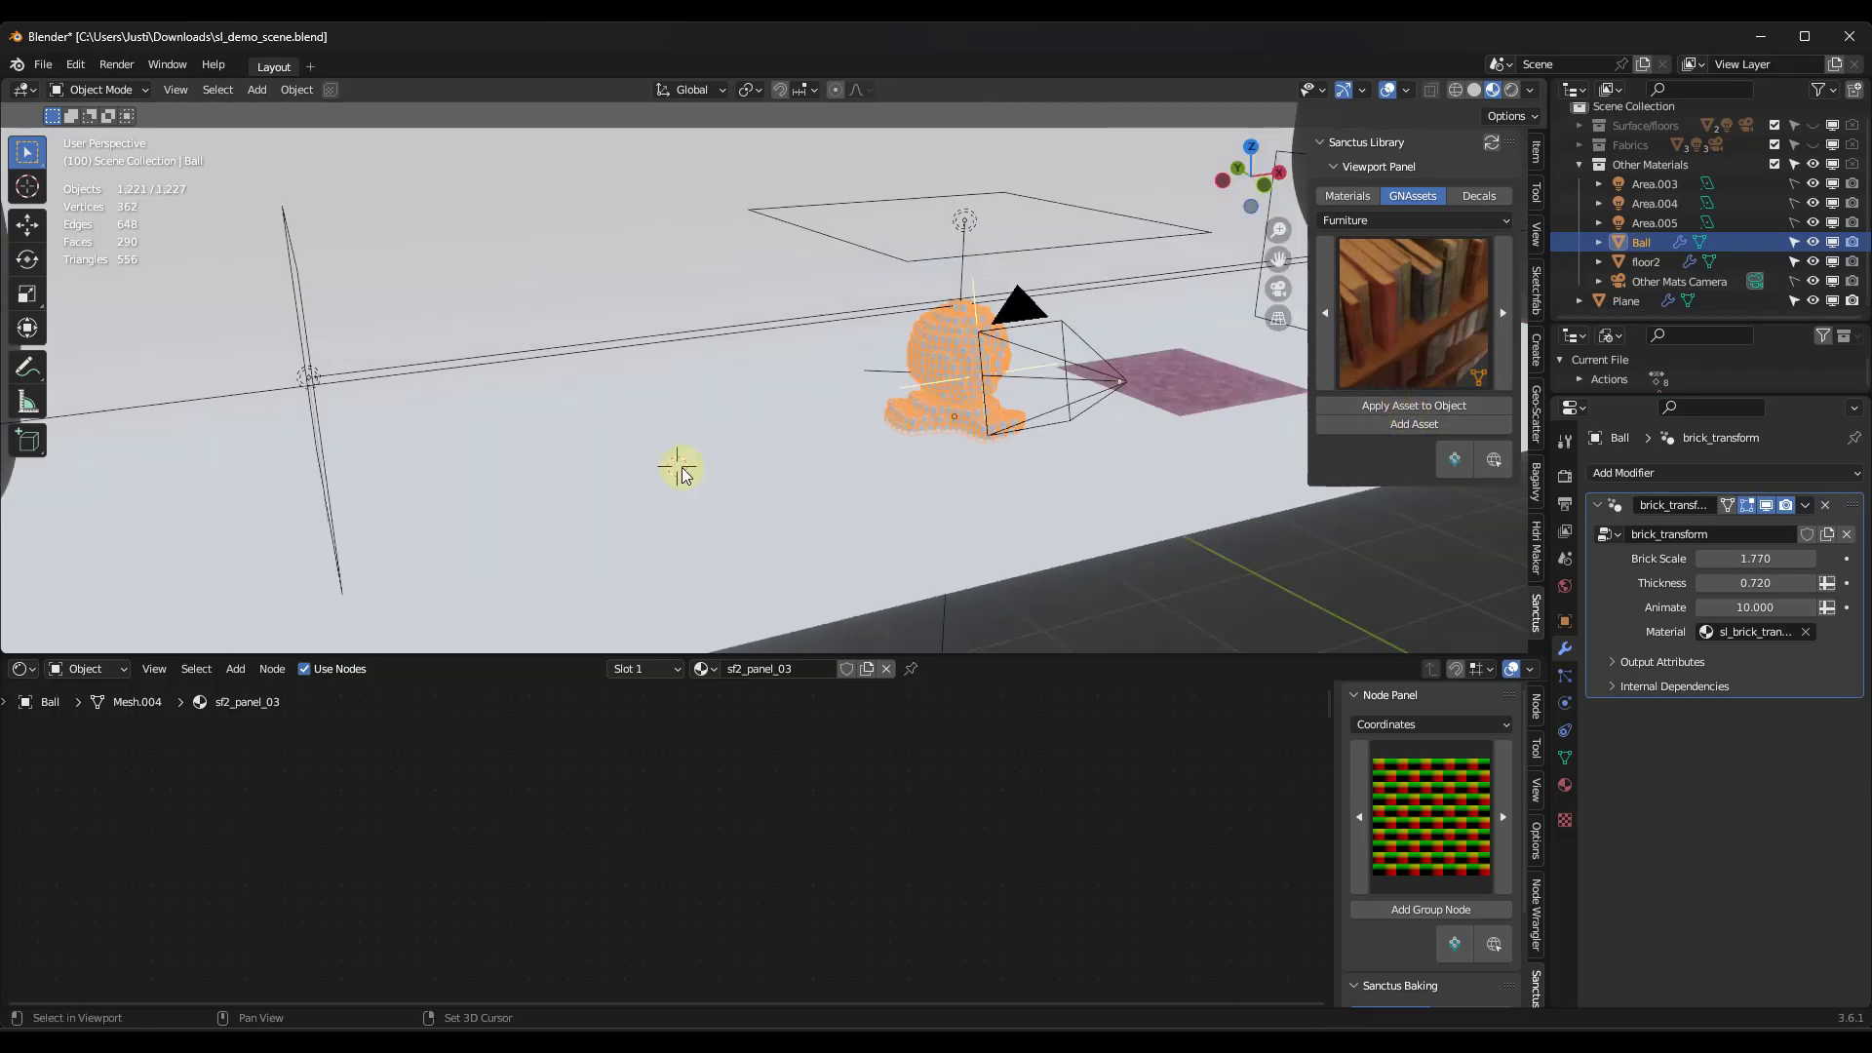
{"action": "key", "text": "shift+a"}
{"action": "mouse_move", "coordinate": [682, 466]}
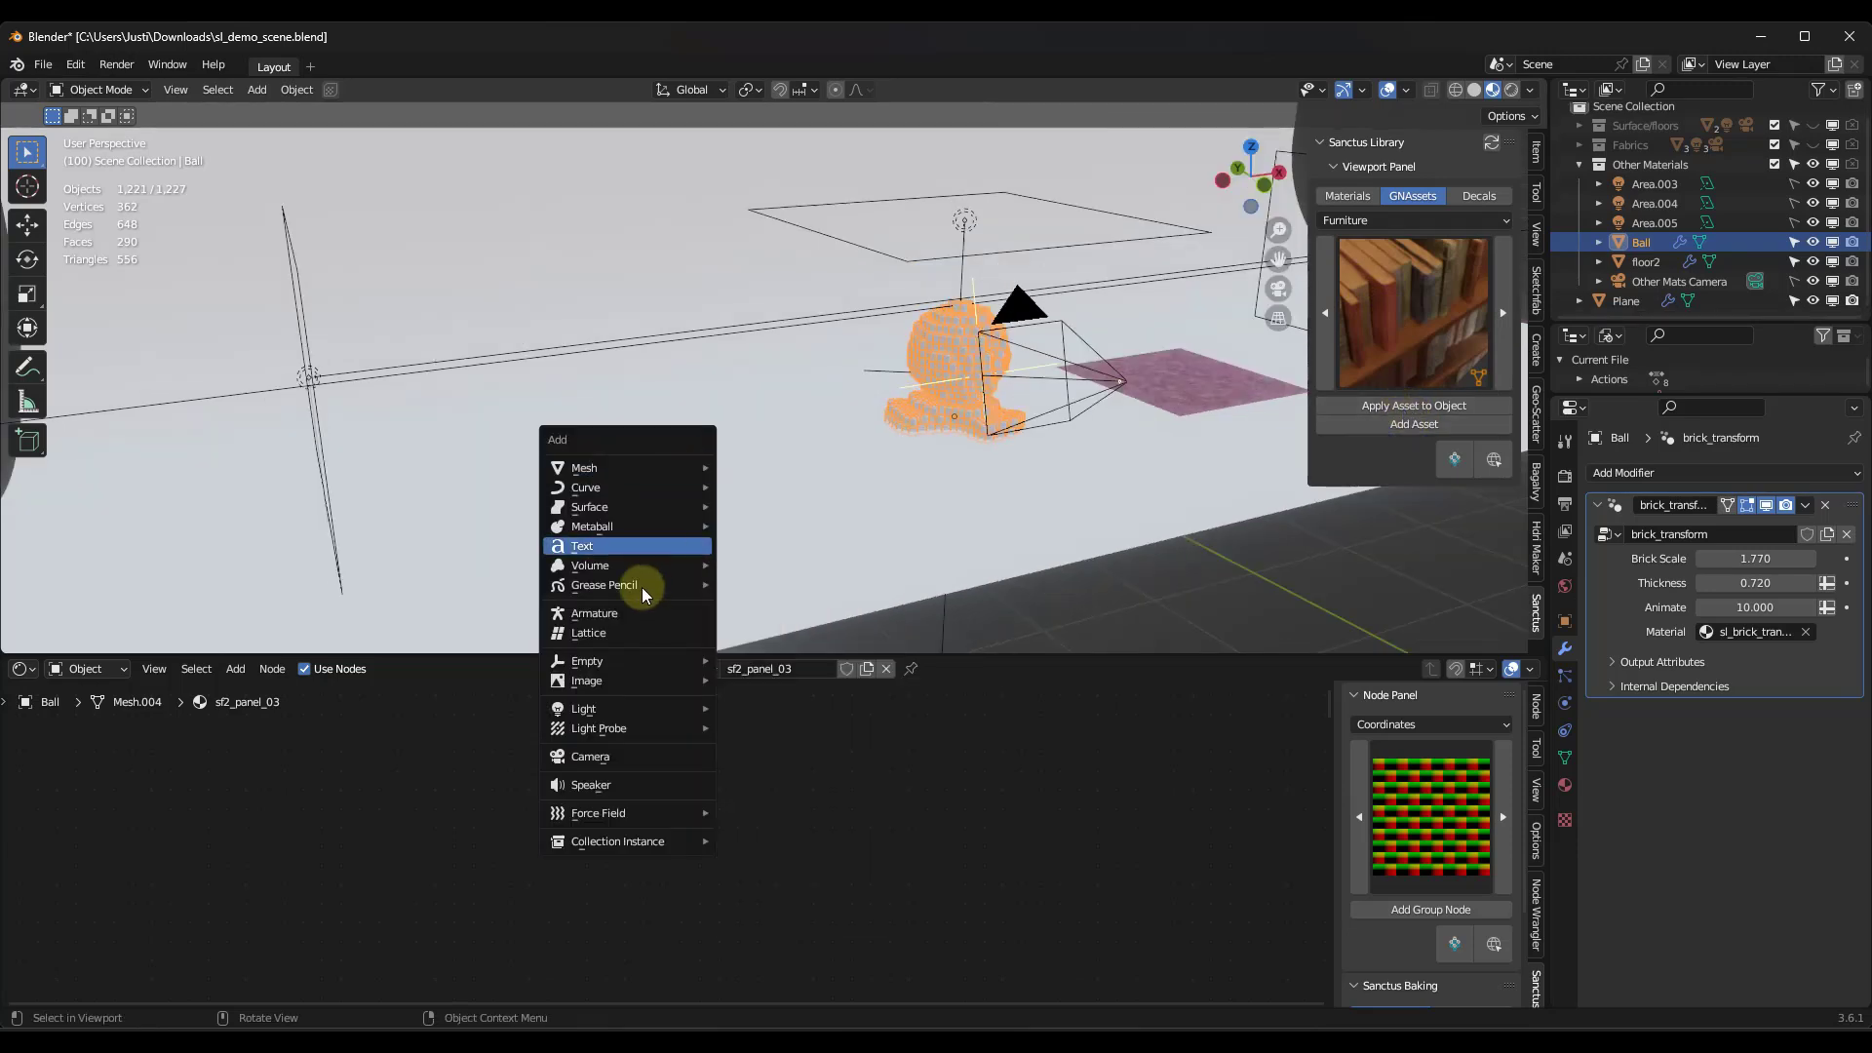
{"action": "mouse_move", "coordinate": [623, 657]}
{"action": "mouse_move", "coordinate": [618, 462]}
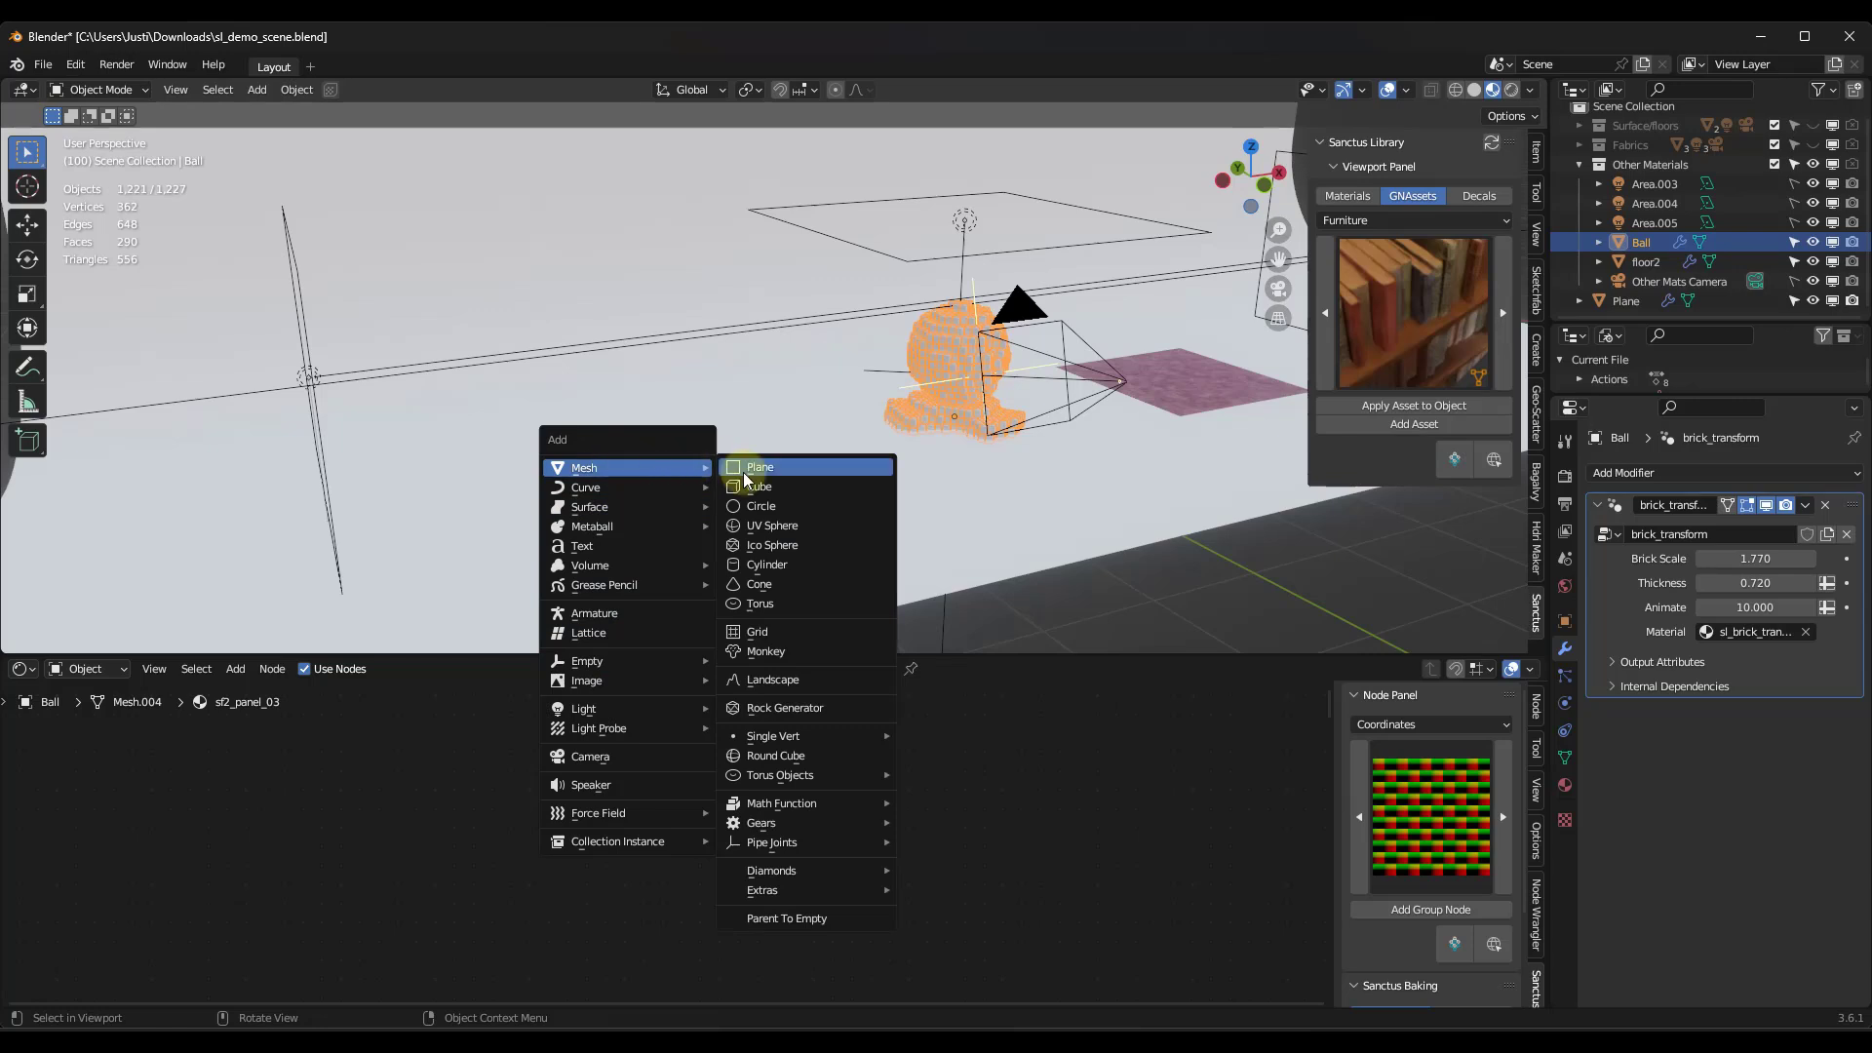
{"action": "left_click", "coordinate": [762, 480]}
{"action": "key", "text": "g"}
{"action": "key", "text": "z"}
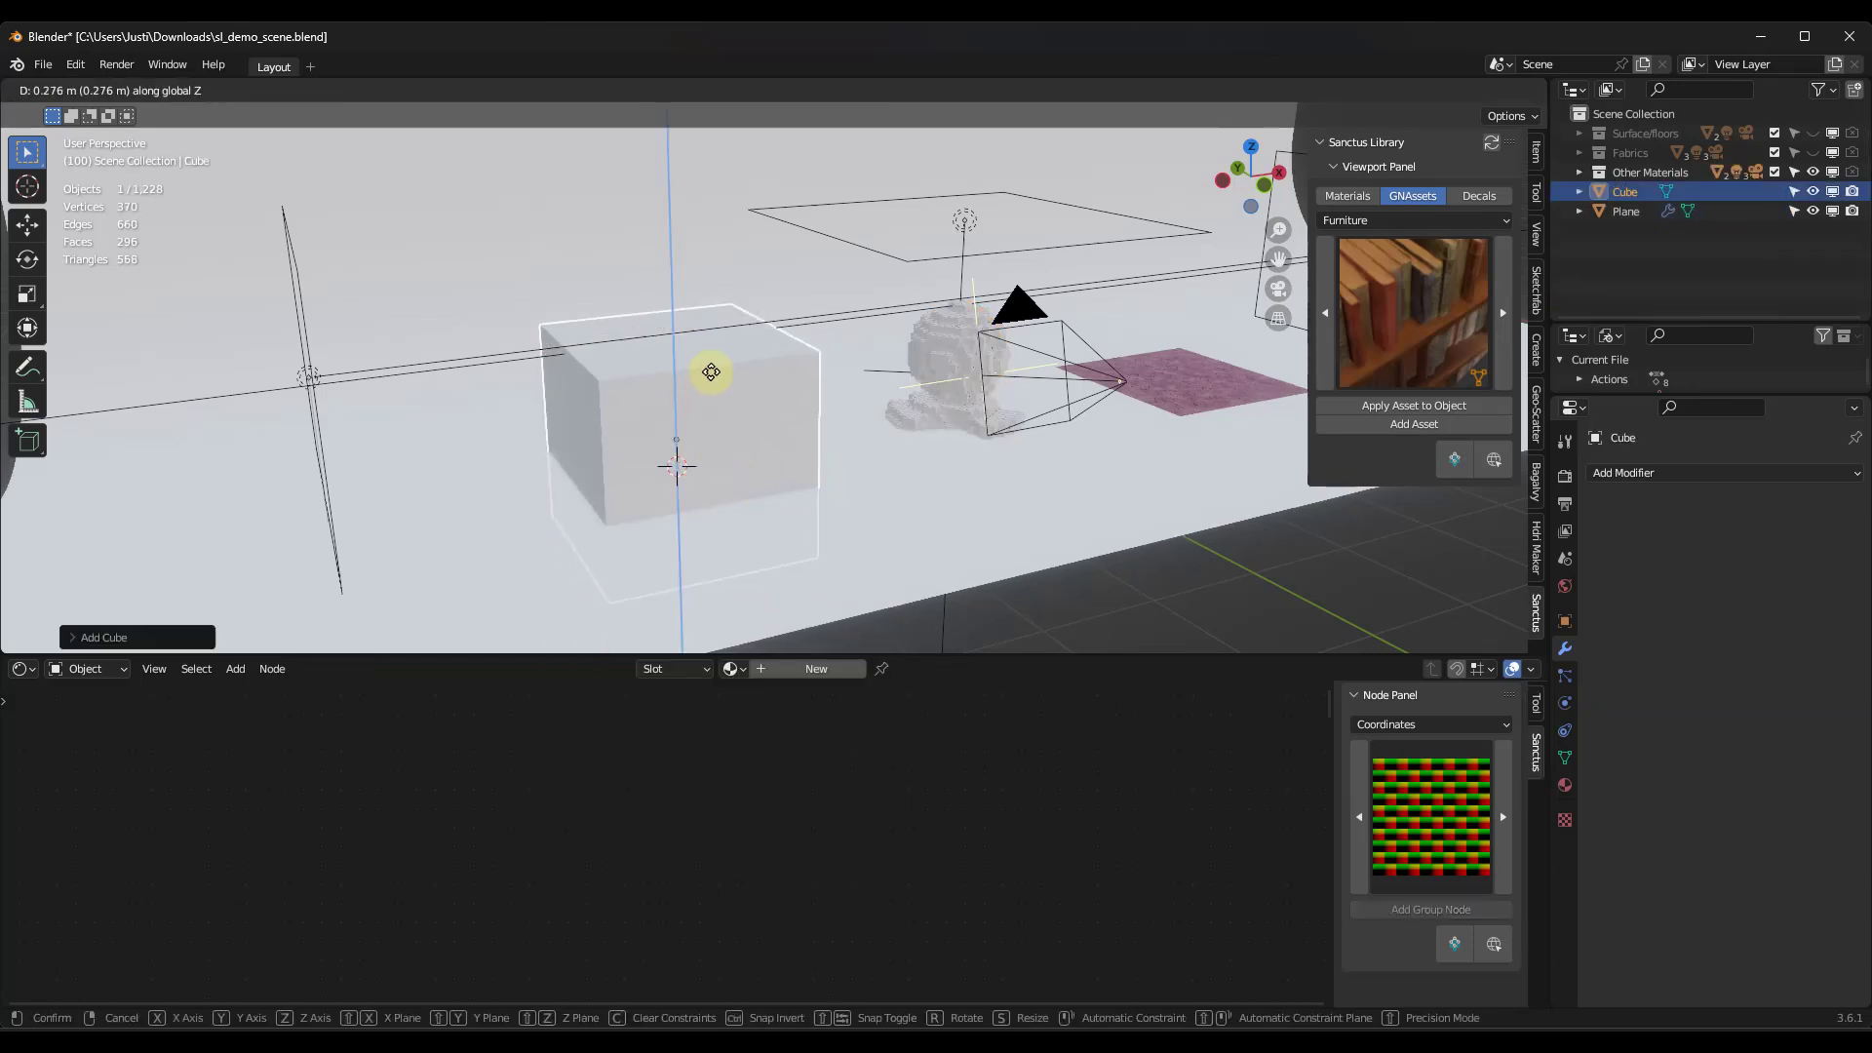
{"action": "left_click", "coordinate": [719, 360]}
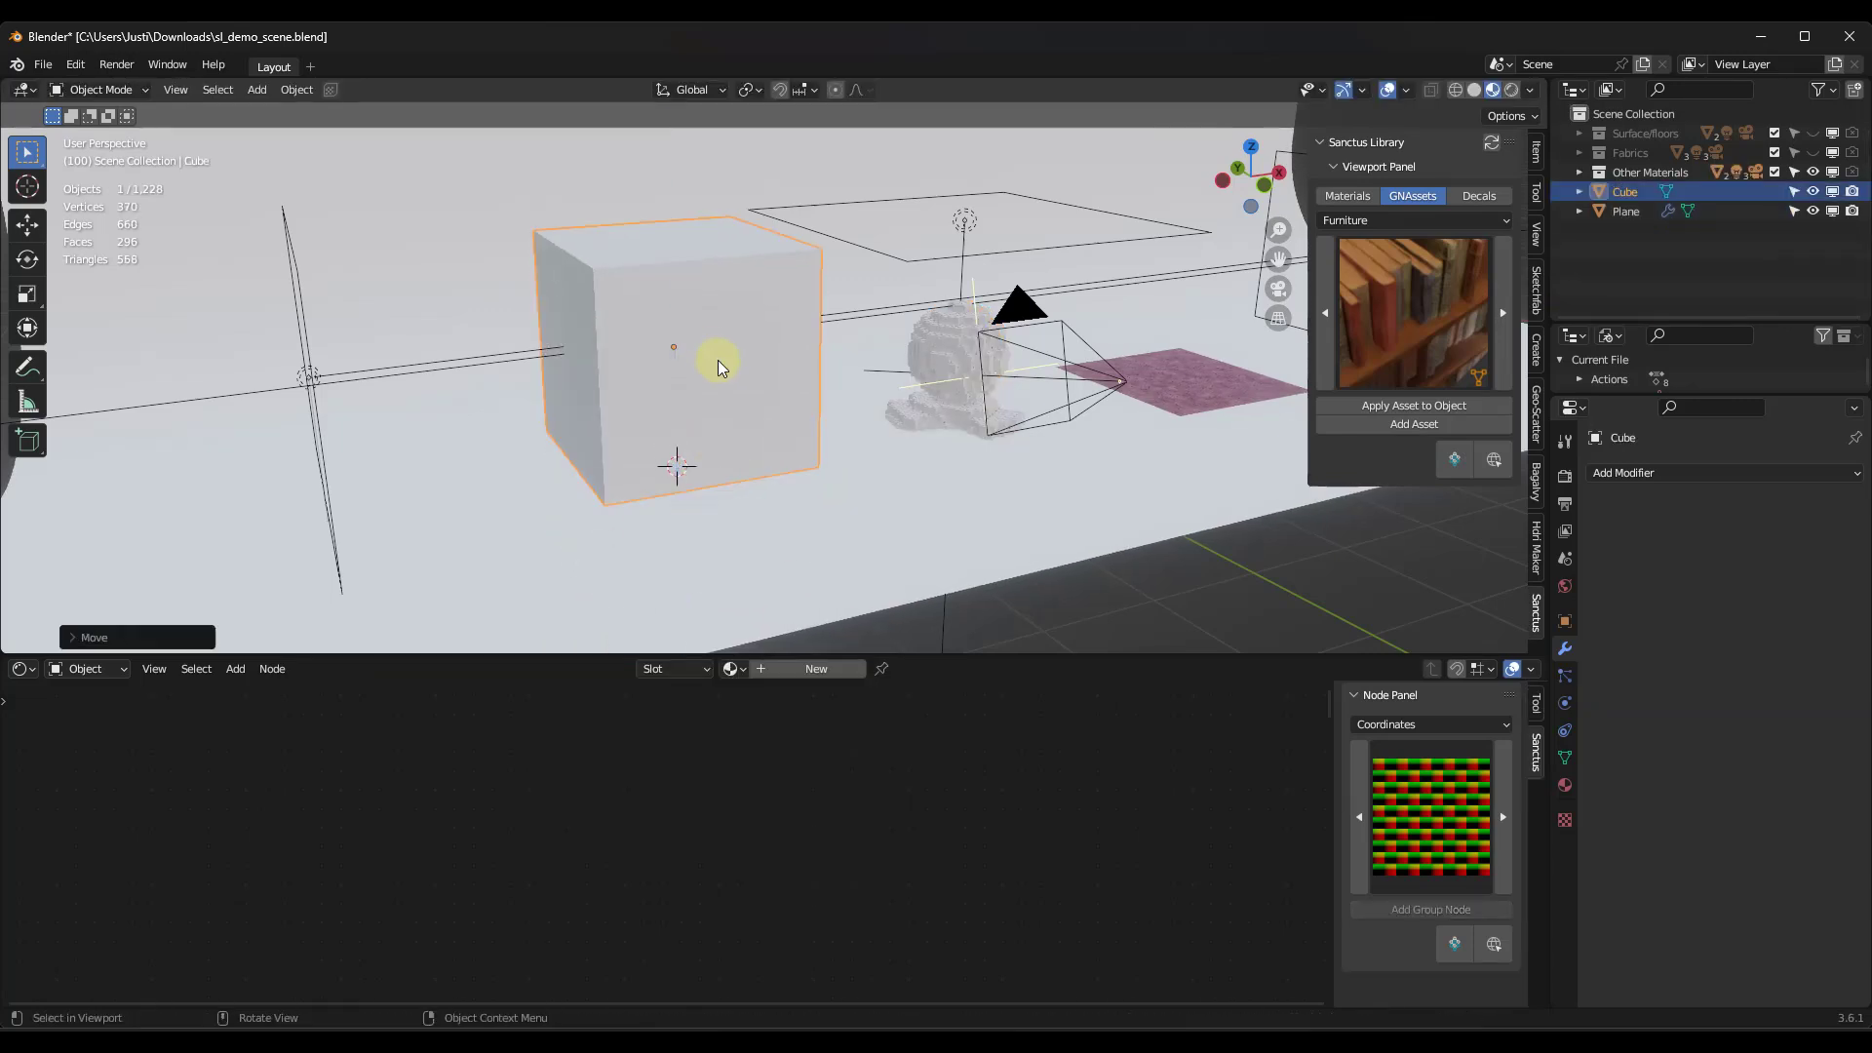
Step: Apply the Bookshelf asset to the cube with 48 books per row, a 0.49 shelf margin, and sides enabled
{"action": "left_click", "coordinate": [1406, 407]}
{"action": "scroll", "coordinate": [646, 279], "scroll_direction": "up", "scroll_amount": 3}
{"action": "middle_click_drag", "start_coordinate": [646, 279], "coordinate": [694, 264]}
{"action": "left_click_drag", "start_coordinate": [1692, 571], "coordinate": [1743, 607]}
{"action": "left_click", "coordinate": [1702, 657]}
{"action": "scroll", "coordinate": [658, 253], "scroll_direction": "up", "scroll_amount": 3}
{"action": "middle_click_drag", "start_coordinate": [659, 259], "coordinate": [759, 269]}
{"action": "scroll", "coordinate": [718, 224], "scroll_direction": "up", "scroll_amount": 2}
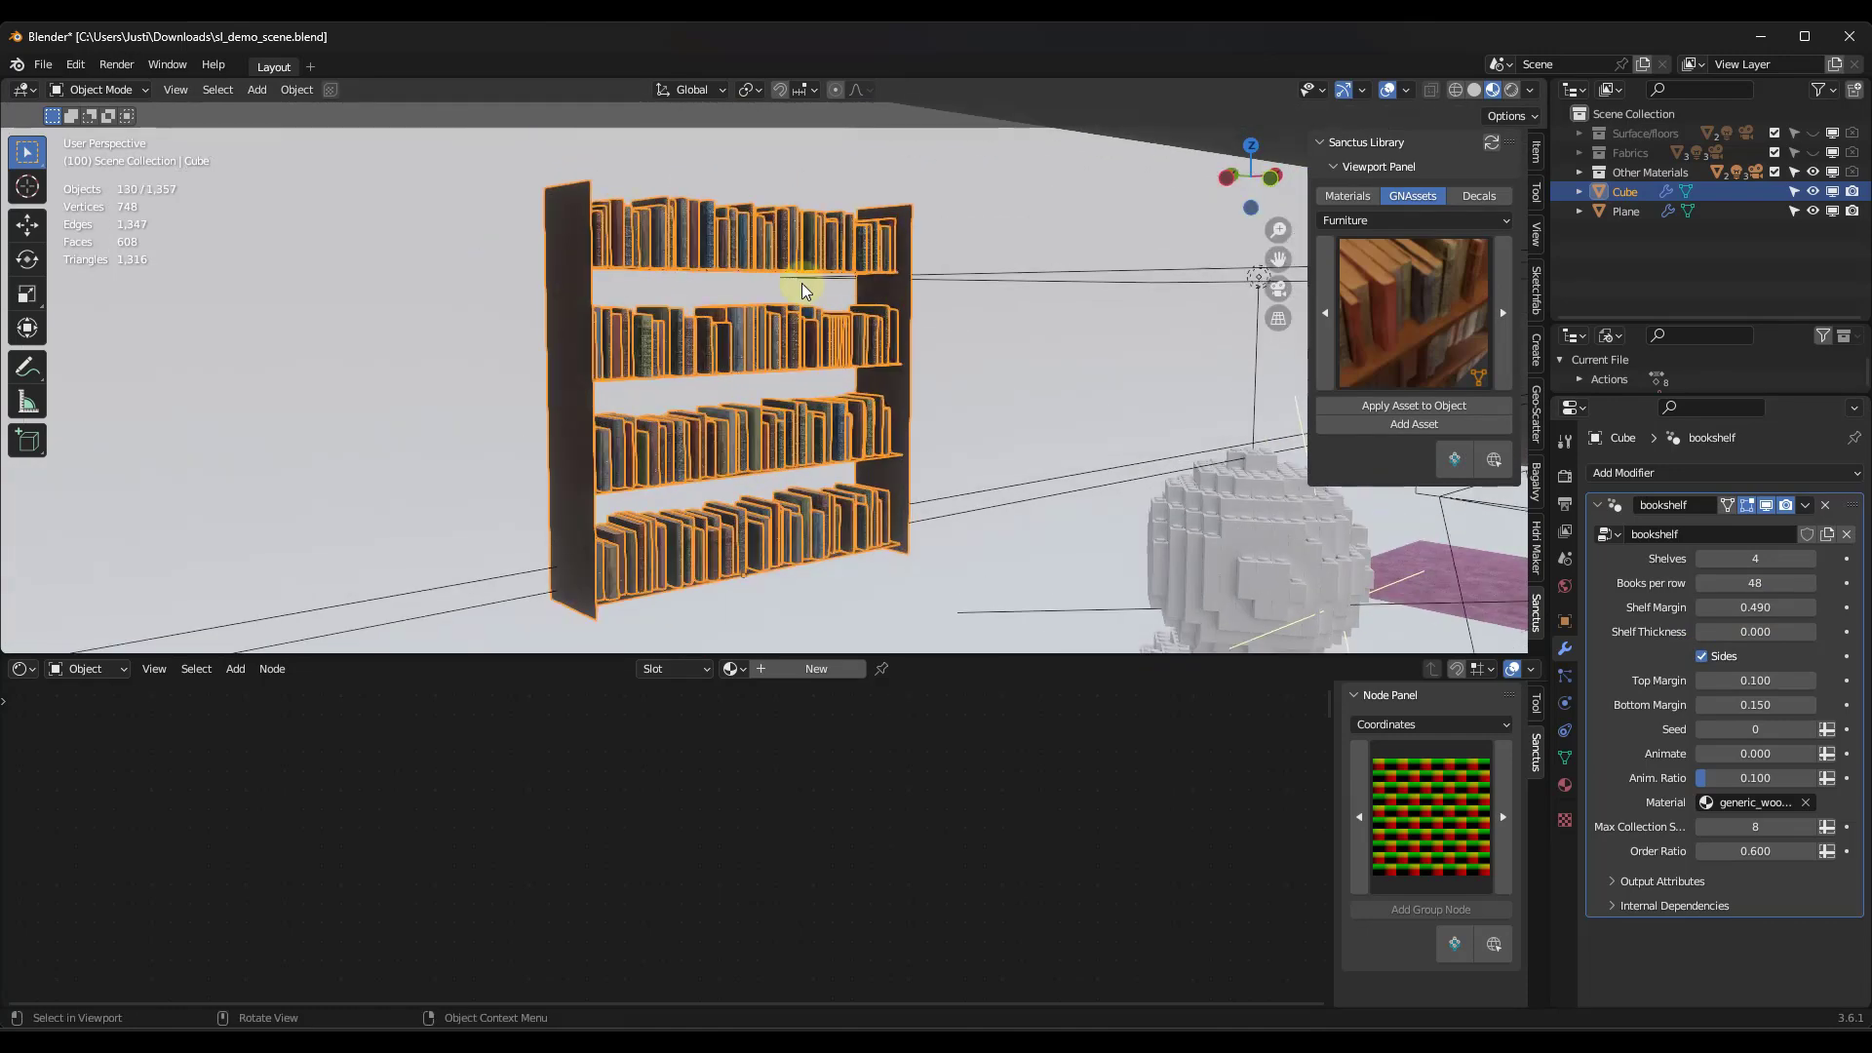
Step: Set the bookshelf's Shelf Thickness to 0.1 and its Top Margin to 0.3
{"action": "left_click_drag", "start_coordinate": [1751, 682], "coordinate": [895, 466]}
{"action": "middle_click_drag", "start_coordinate": [896, 465], "coordinate": [927, 361]}
{"action": "scroll", "coordinate": [812, 293], "scroll_direction": "down", "scroll_amount": 3}
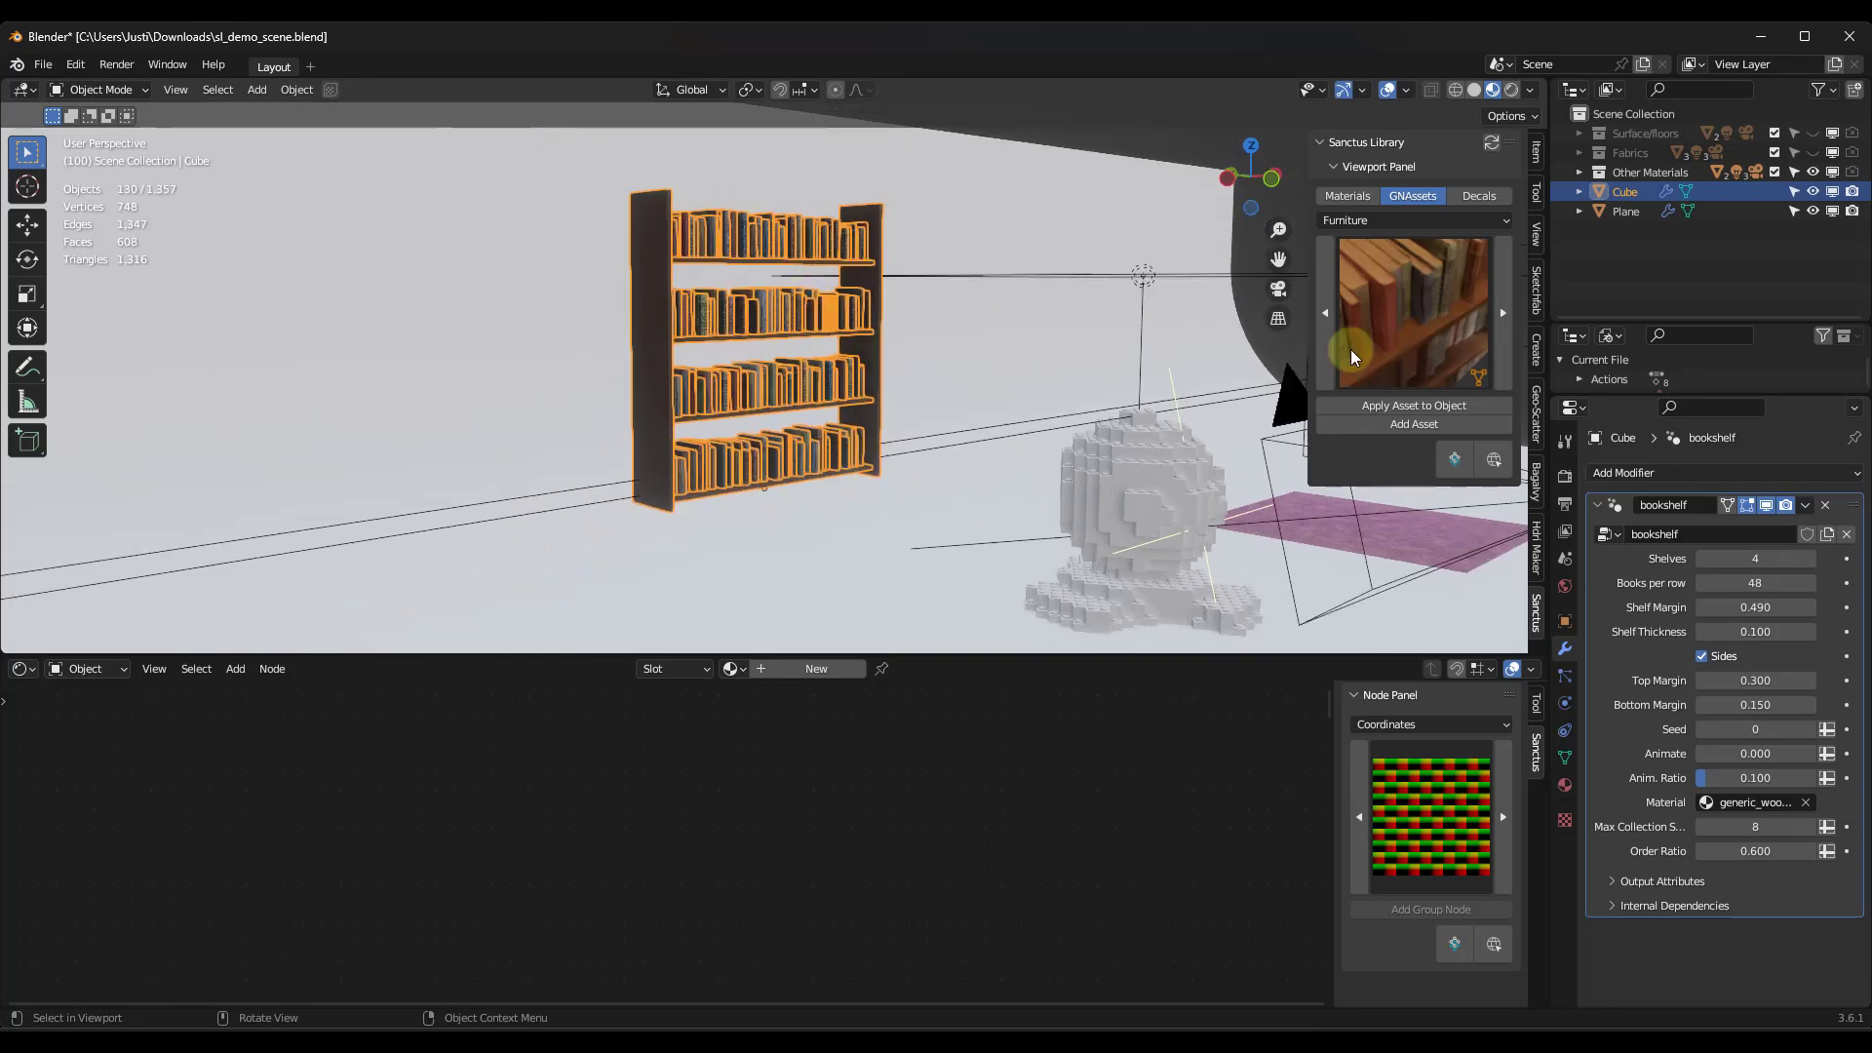
Step: Look through the Ropes And Cables and Tools categories of the geometry nodes assets
{"action": "left_click", "coordinate": [1389, 222]}
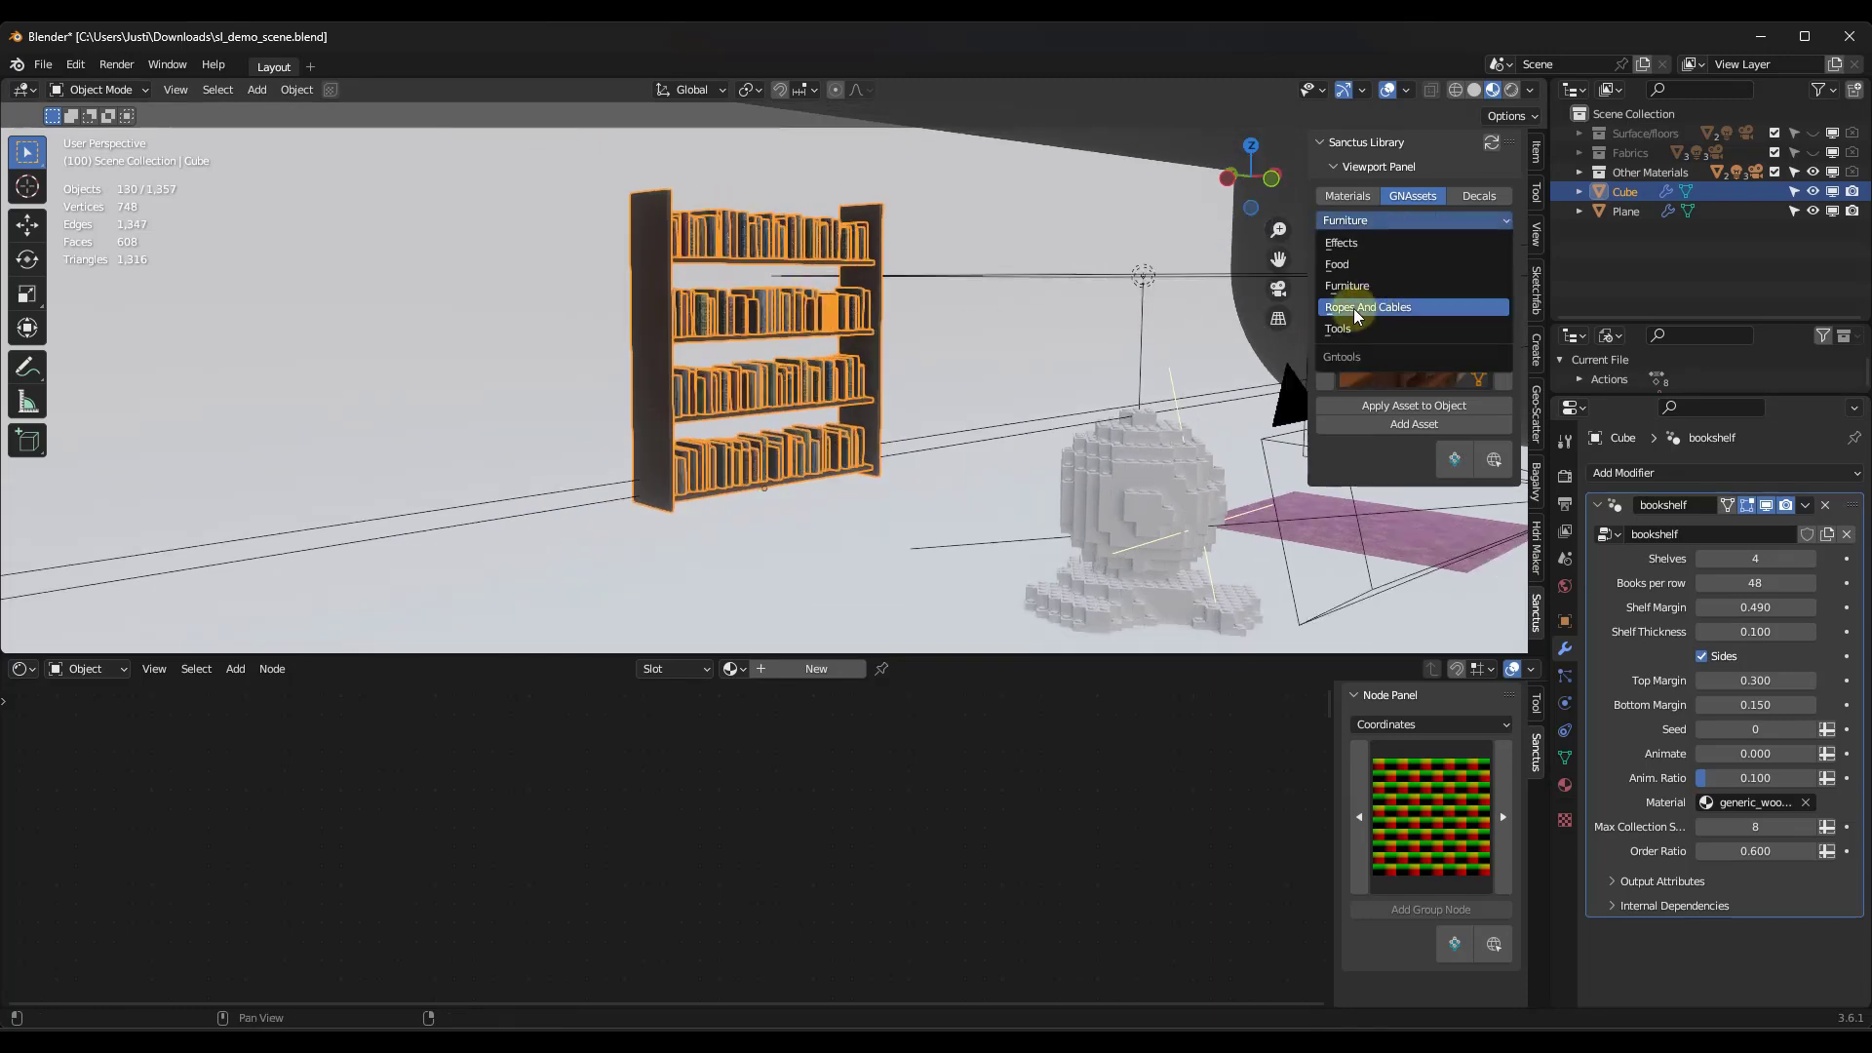
{"action": "left_click", "coordinate": [1355, 308]}
{"action": "left_click", "coordinate": [1383, 300]}
{"action": "left_click", "coordinate": [1389, 223]}
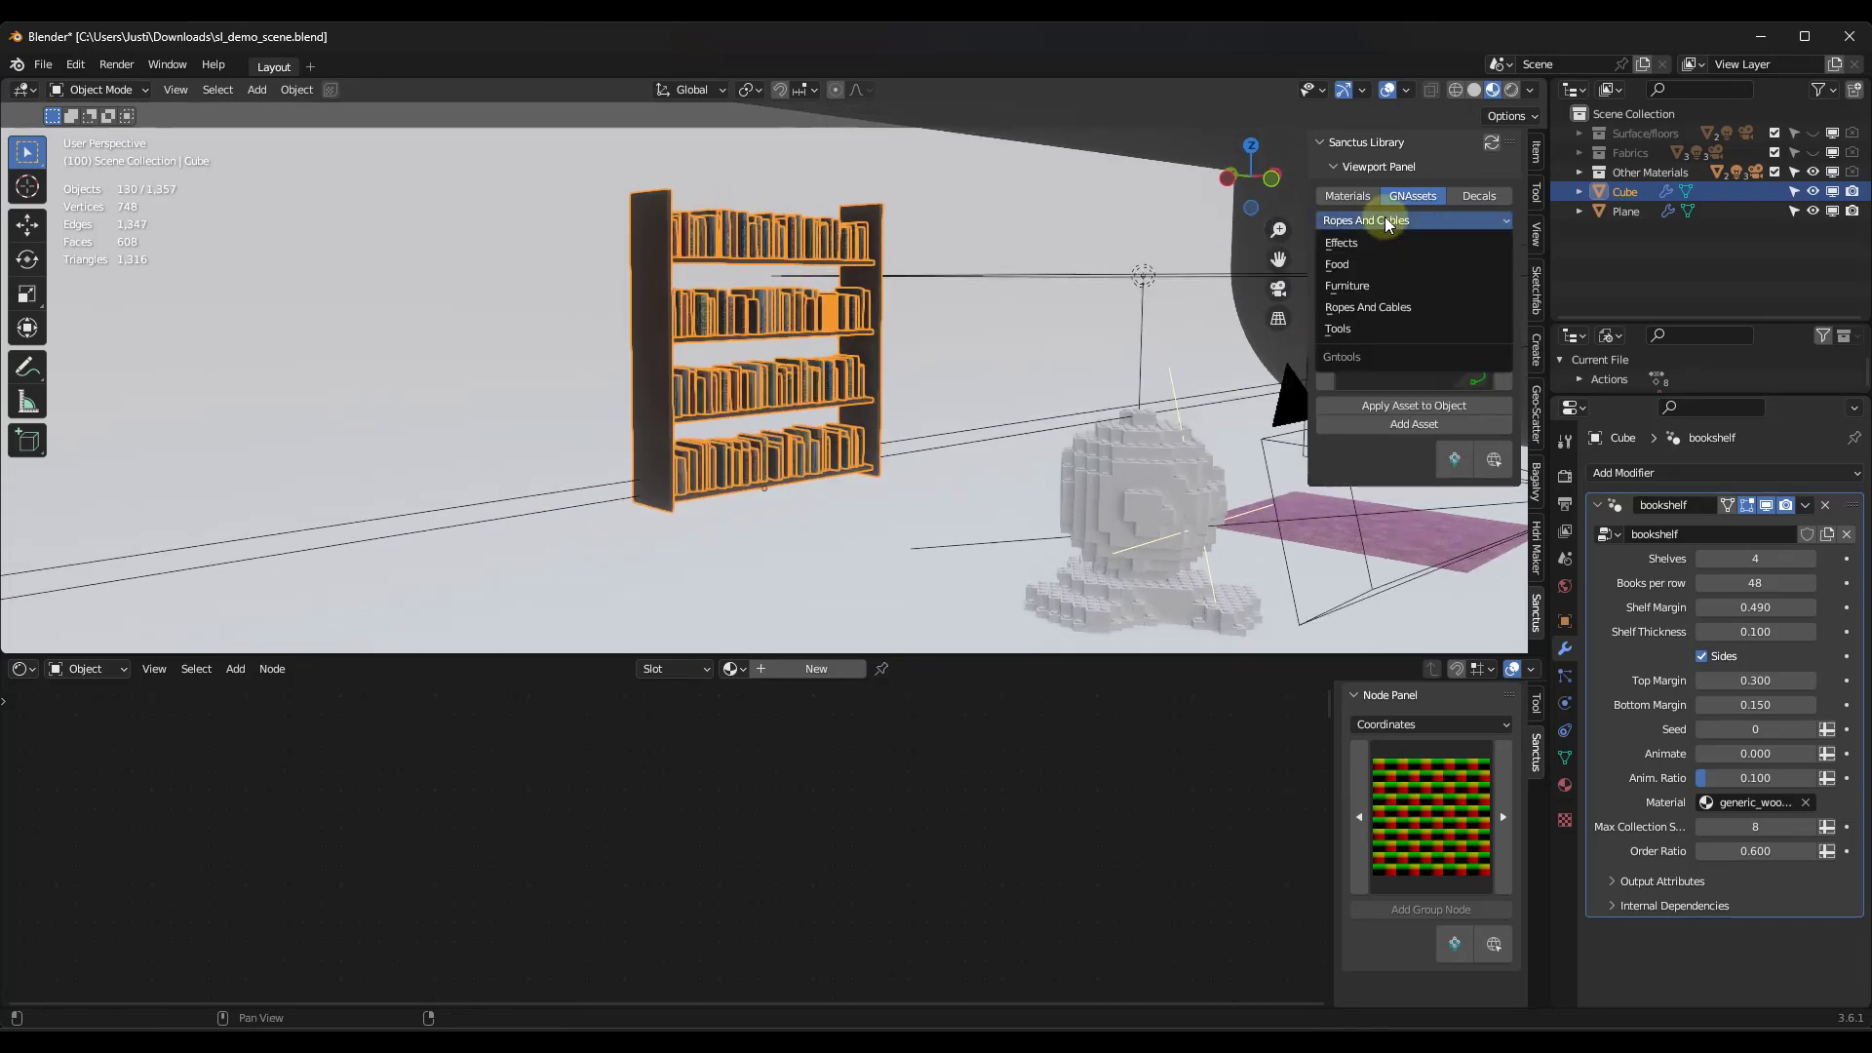
{"action": "left_click", "coordinate": [1352, 330]}
{"action": "left_click", "coordinate": [1396, 290]}
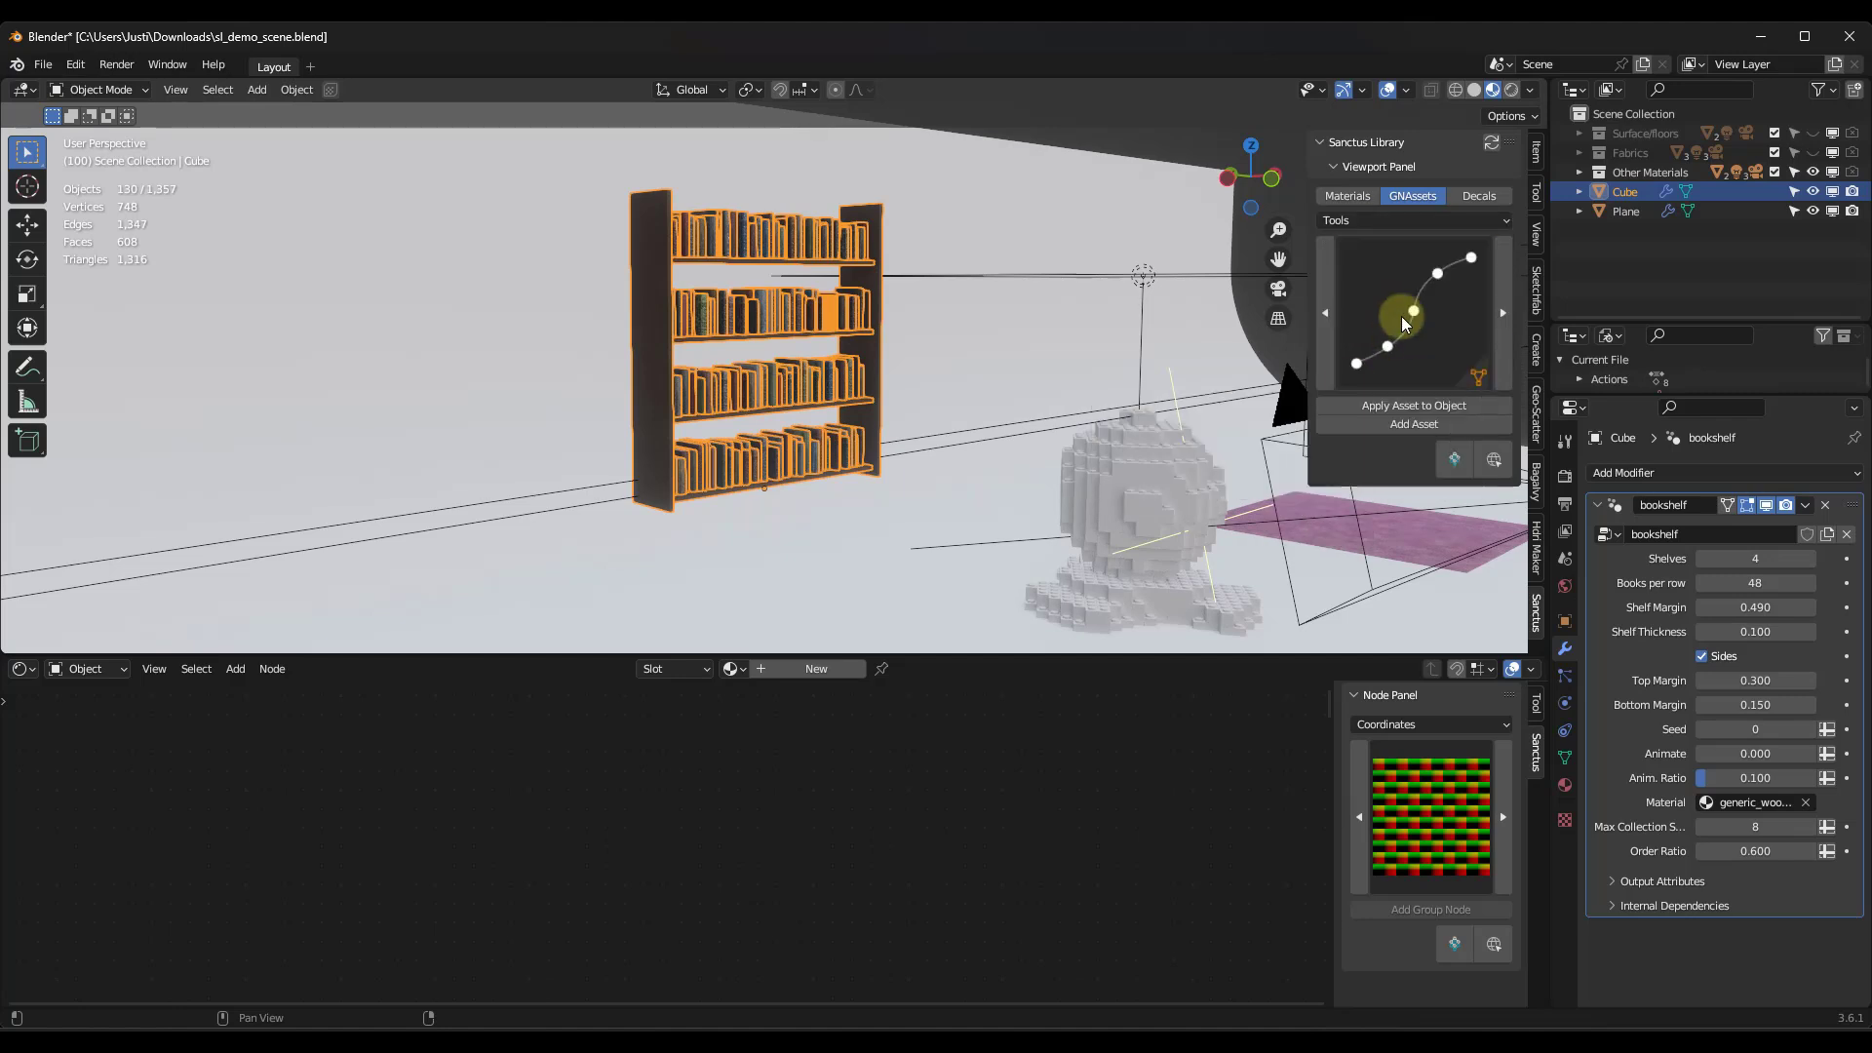
Step: Remove the brick_transform modifier from the Ball object
{"action": "scroll", "coordinate": [883, 298], "scroll_direction": "down", "scroll_amount": 6}
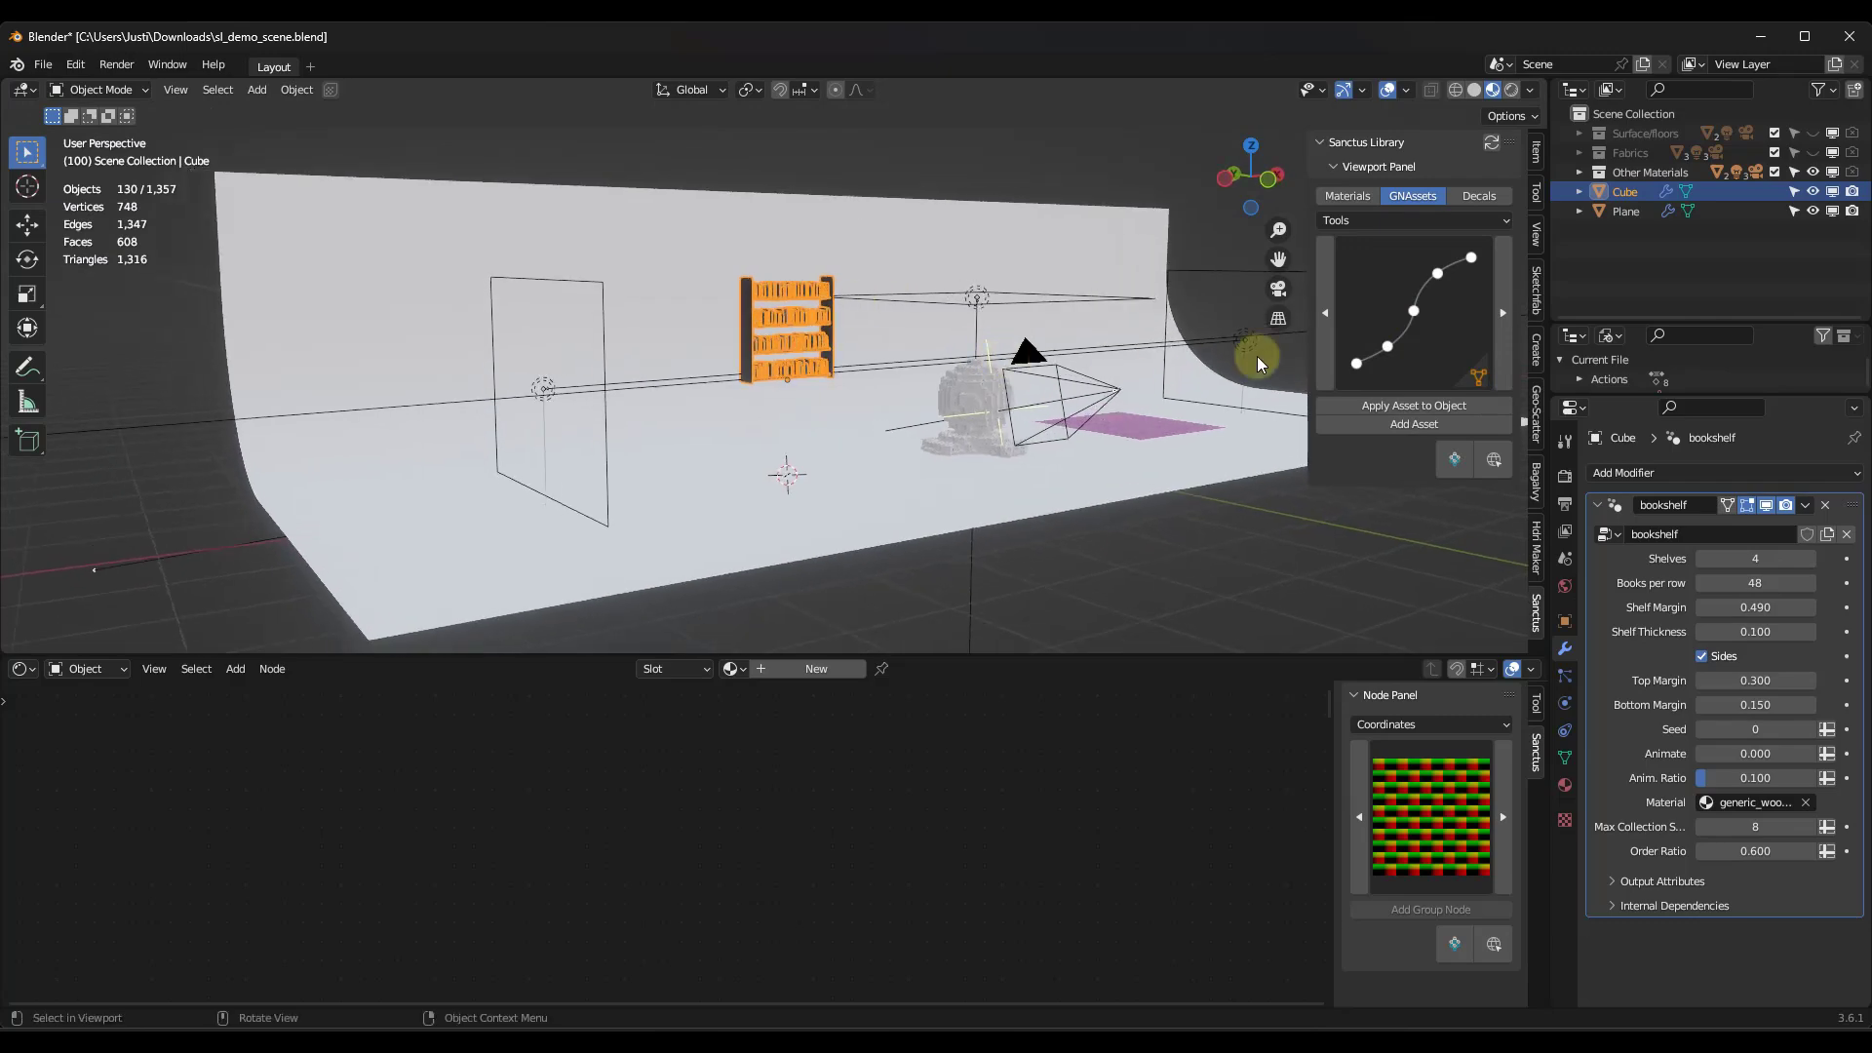
{"action": "scroll", "coordinate": [1104, 417], "scroll_direction": "up", "scroll_amount": 6}
{"action": "left_click", "coordinate": [596, 396]}
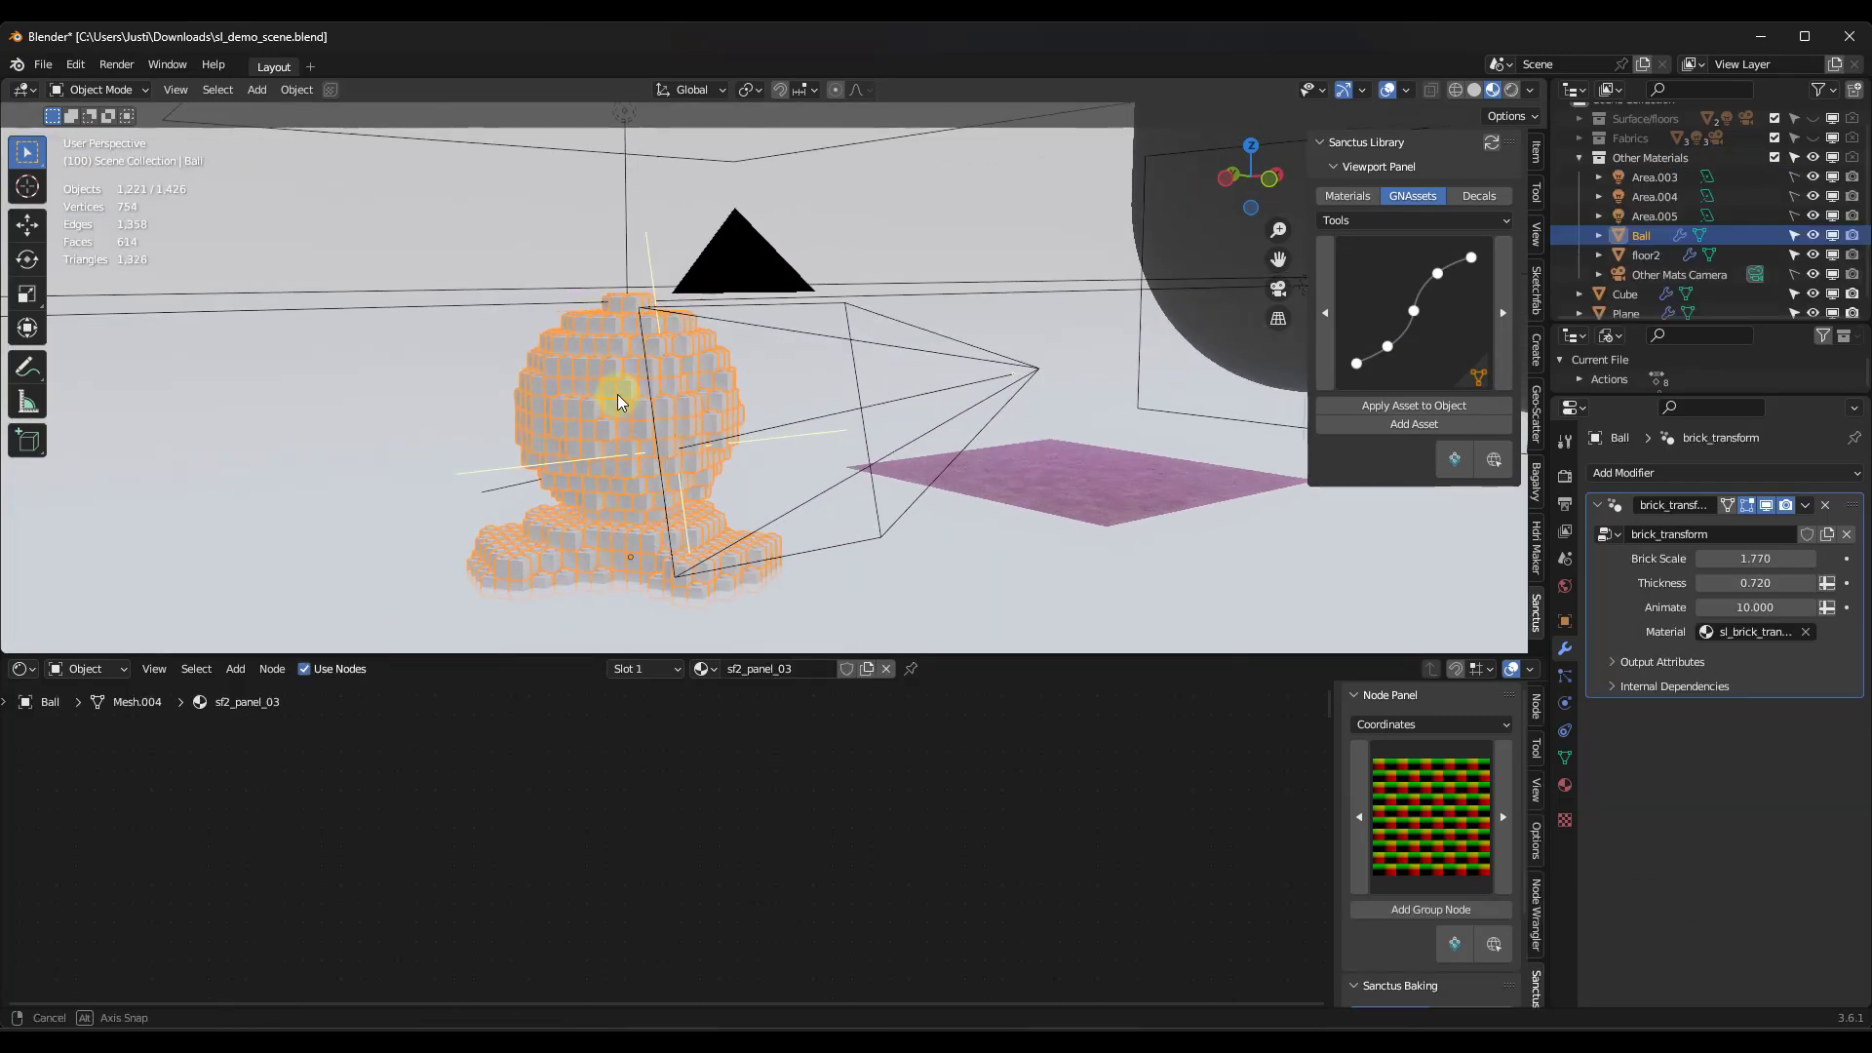
{"action": "left_click", "coordinate": [1826, 504]}
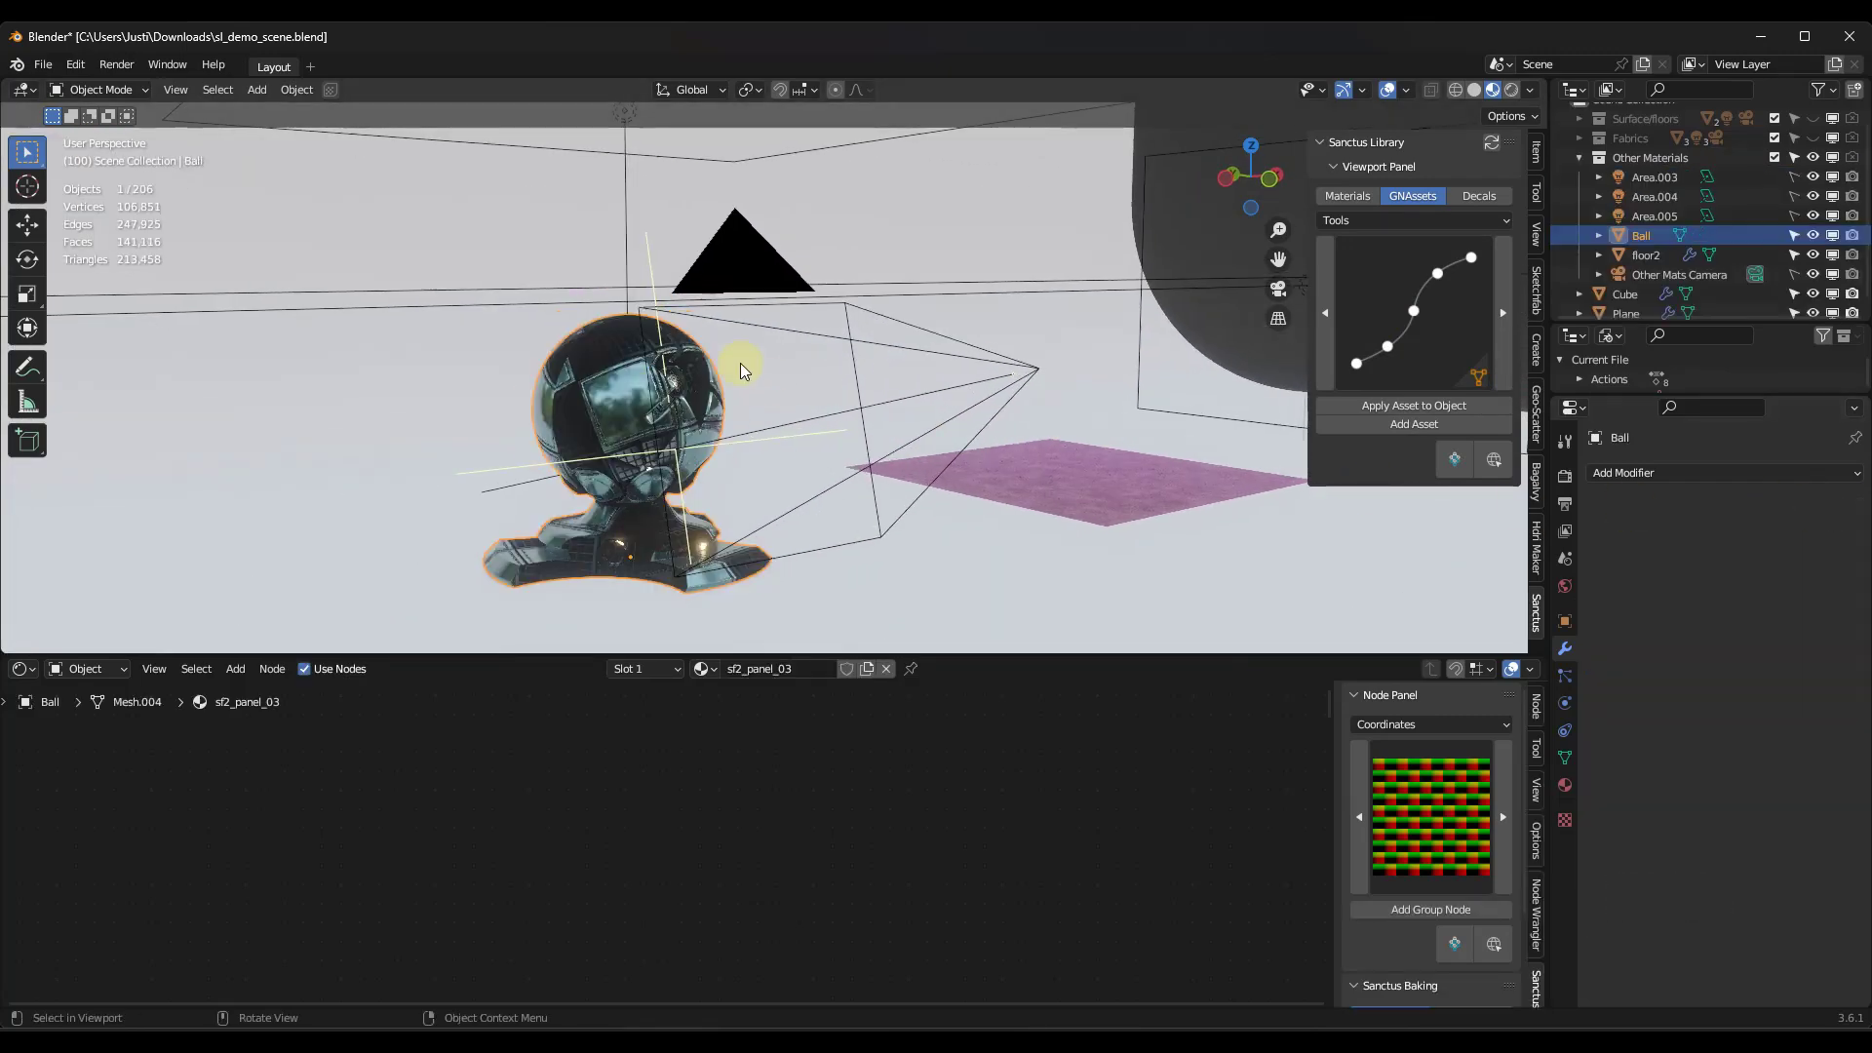
{"action": "scroll", "coordinate": [591, 410], "scroll_direction": "up", "scroll_amount": 3}
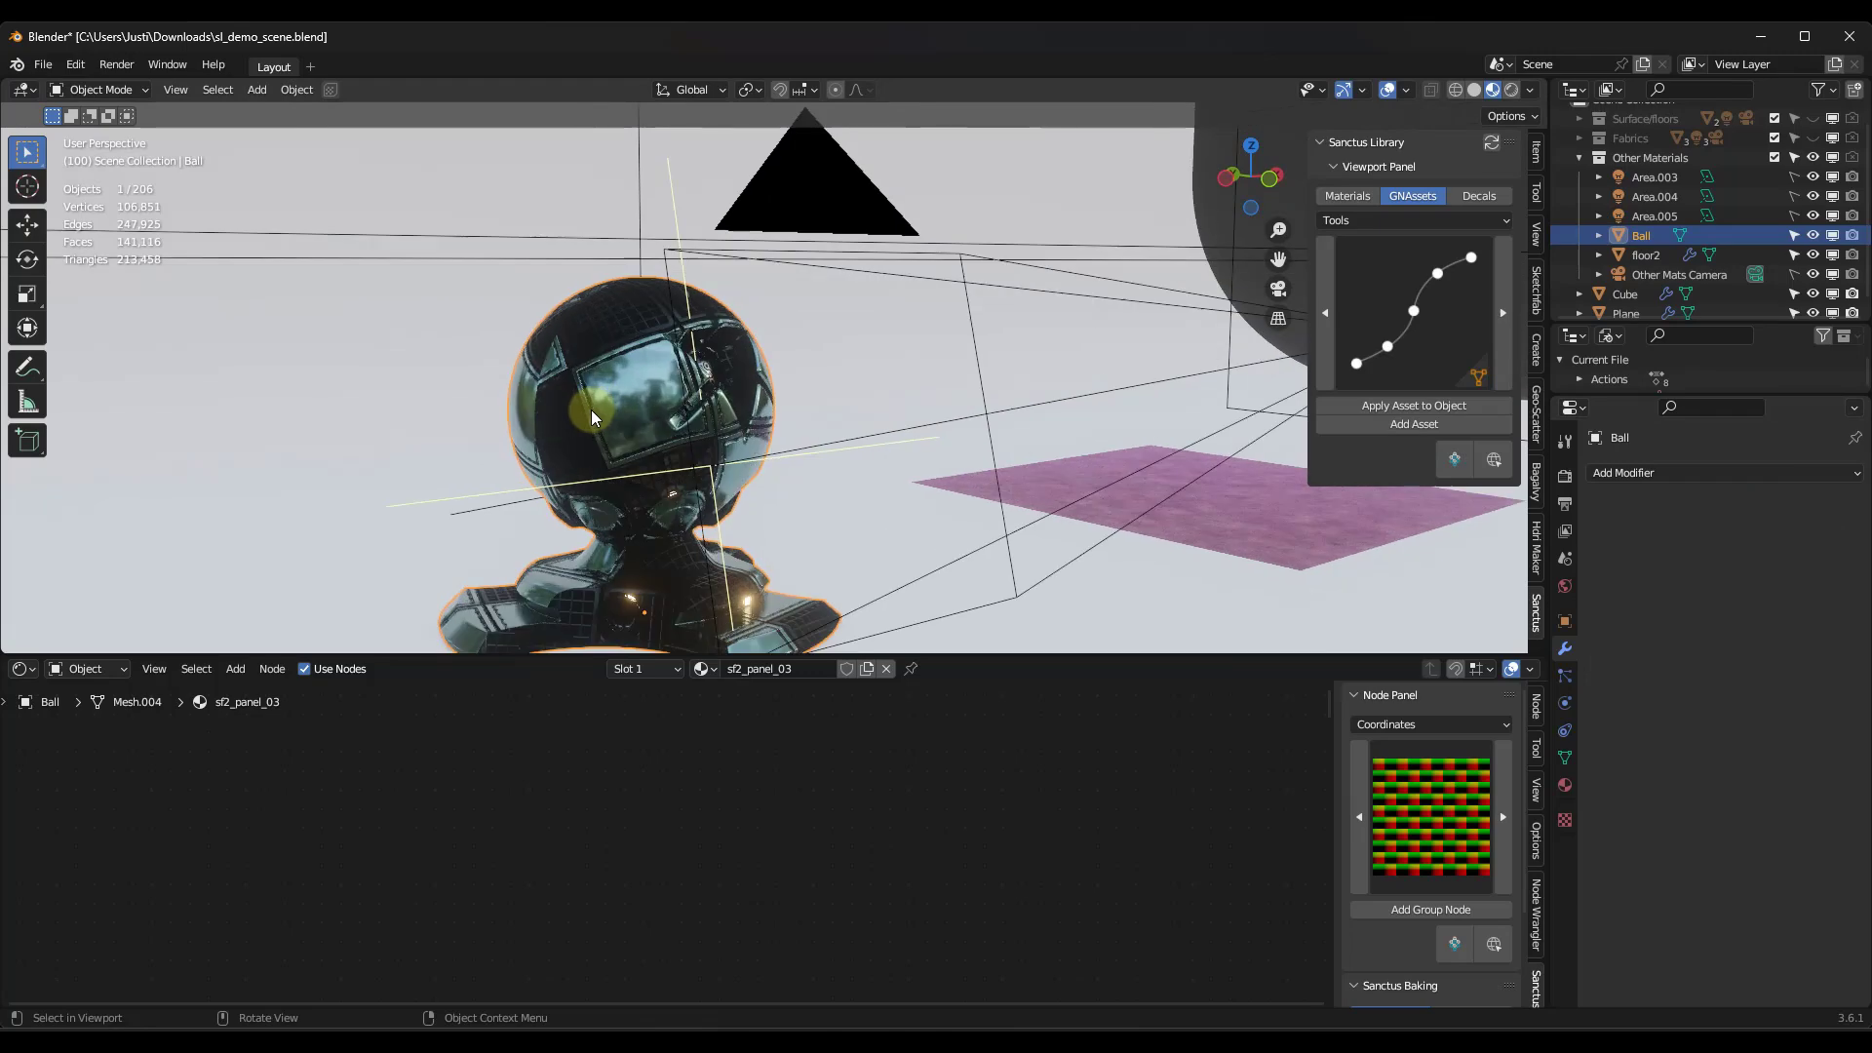
Step: Switch the Sanctus Library to the Hud category of its decals and frame the ball's head
{"action": "left_click", "coordinate": [1478, 199]}
{"action": "left_click", "coordinate": [1346, 220]}
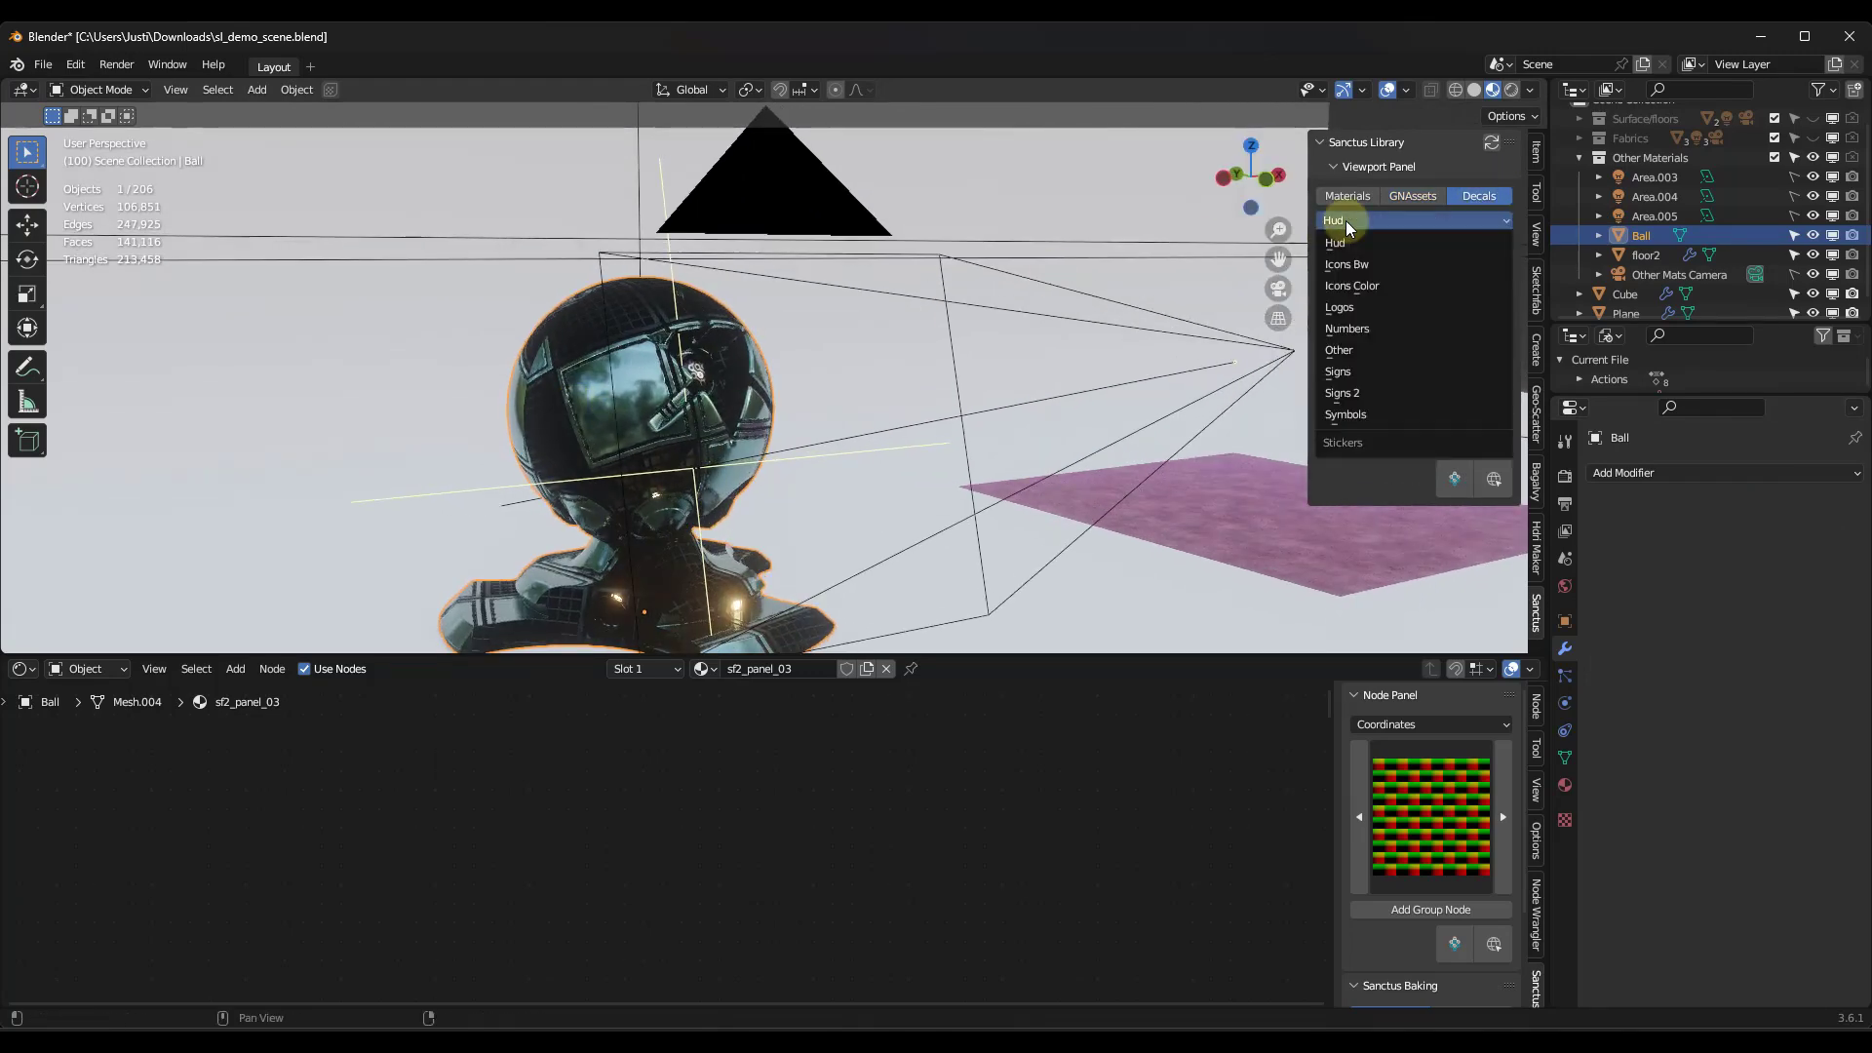
{"action": "left_click", "coordinate": [1350, 242]}
{"action": "middle_click_drag", "start_coordinate": [815, 306], "coordinate": [857, 285]}
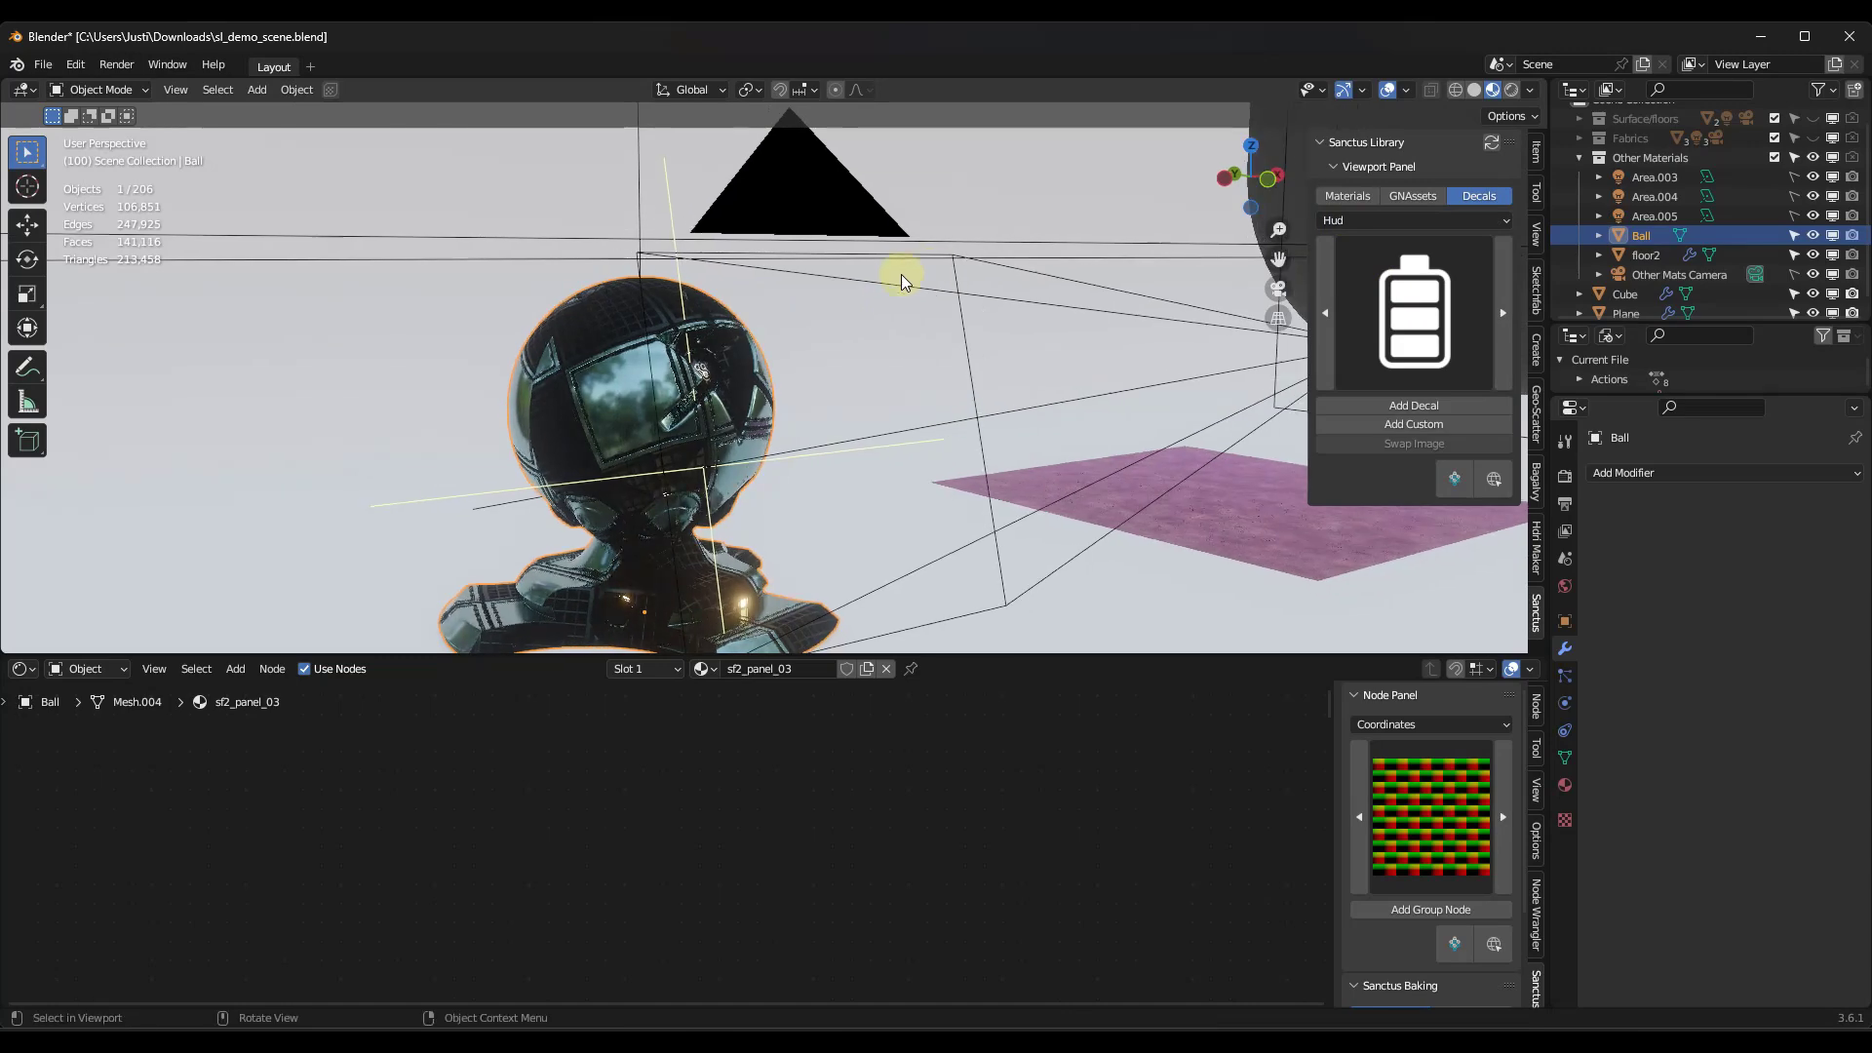
{"action": "scroll", "coordinate": [646, 366], "scroll_direction": "down", "scroll_amount": 3}
{"action": "scroll", "coordinate": [710, 365], "scroll_direction": "up", "scroll_amount": 4}
{"action": "scroll", "coordinate": [710, 364], "scroll_direction": "up", "scroll_amount": 1}
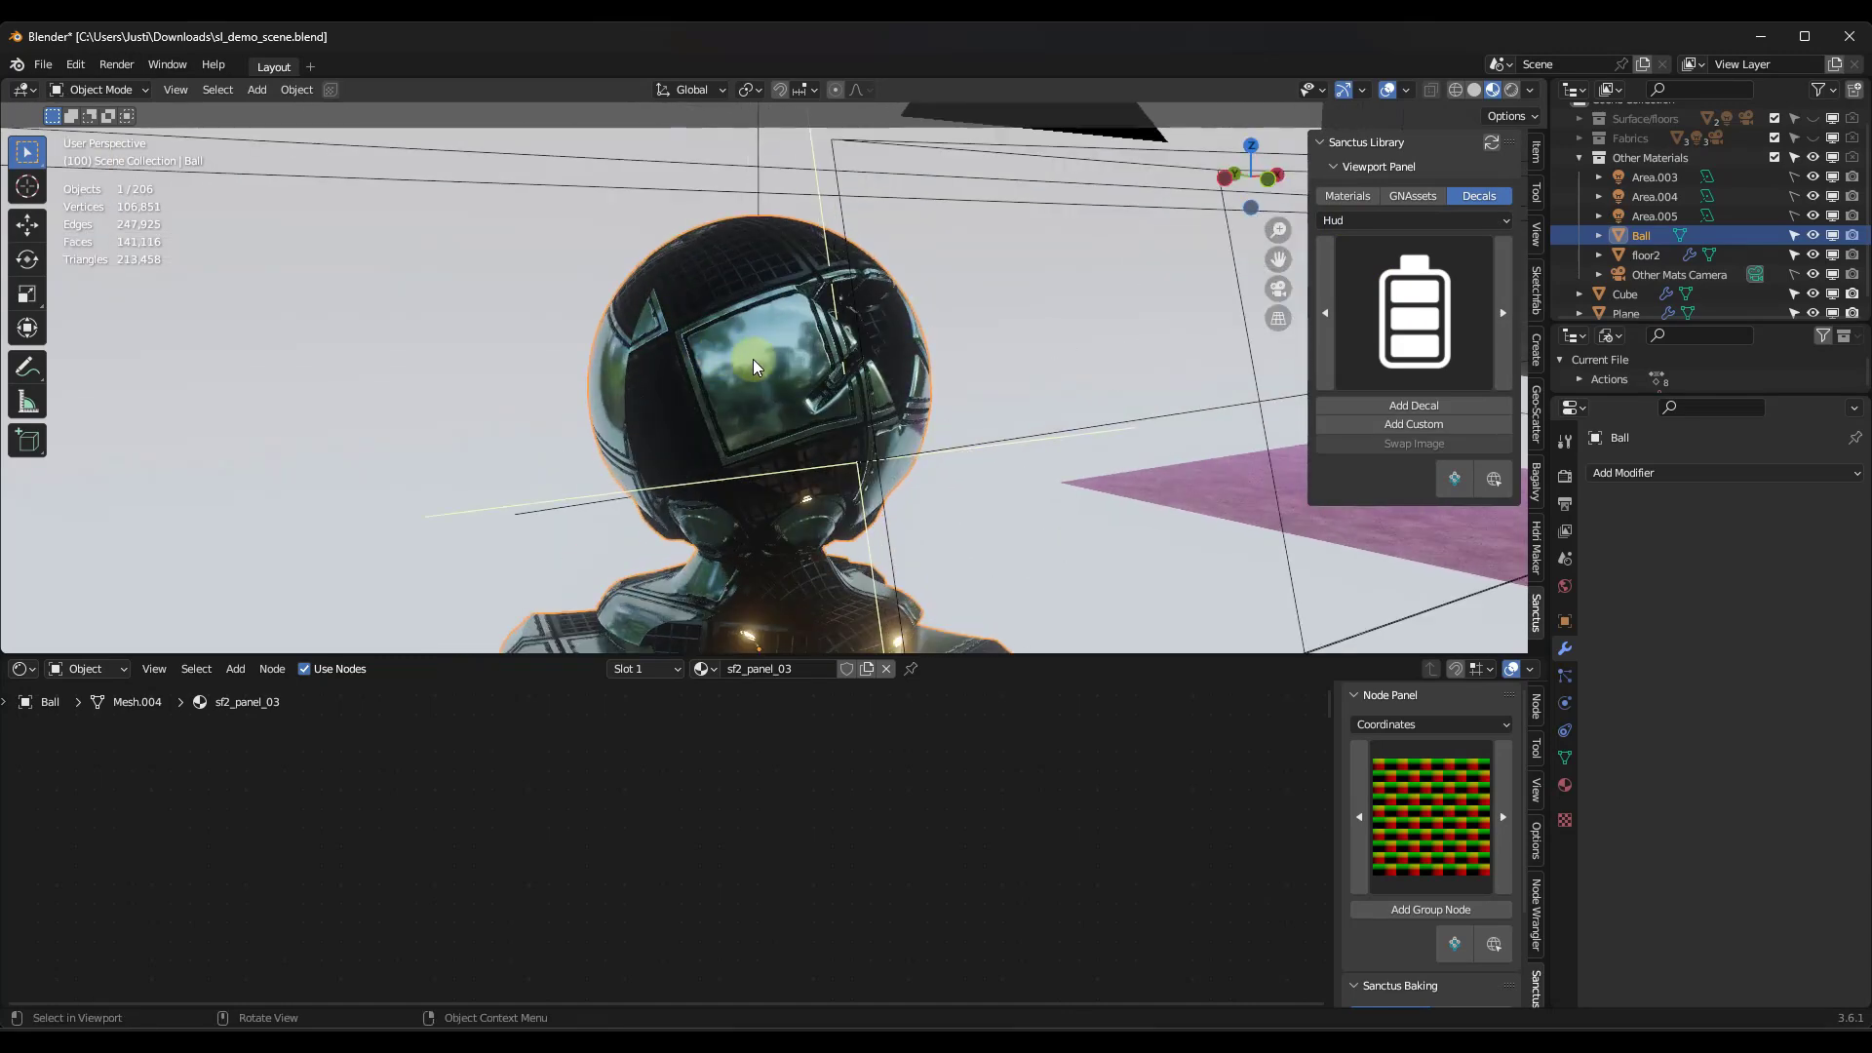
{"action": "middle_click_drag", "start_coordinate": [810, 368], "coordinate": [803, 368]}
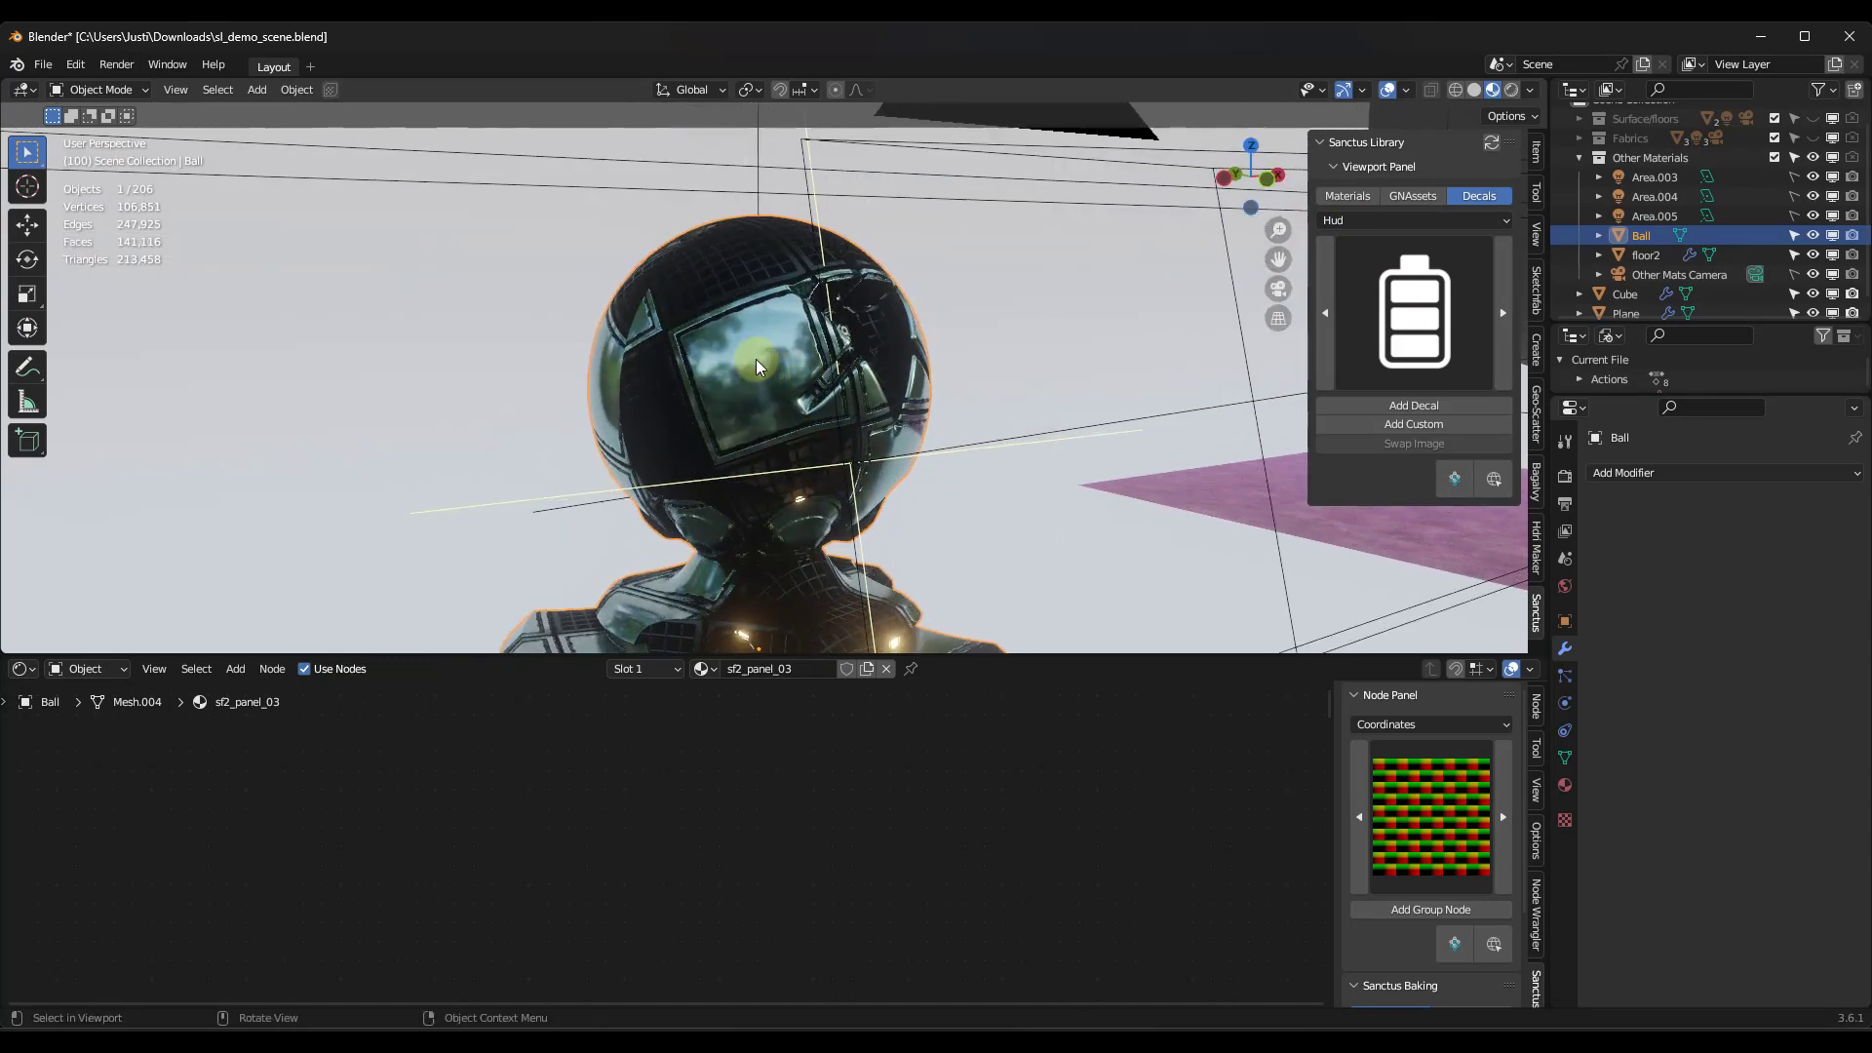
Step: Apply the dark Hammer Paint 01 material from the Metals category to the ball
{"action": "left_click", "coordinate": [1357, 195]}
{"action": "left_click", "coordinate": [1368, 221]}
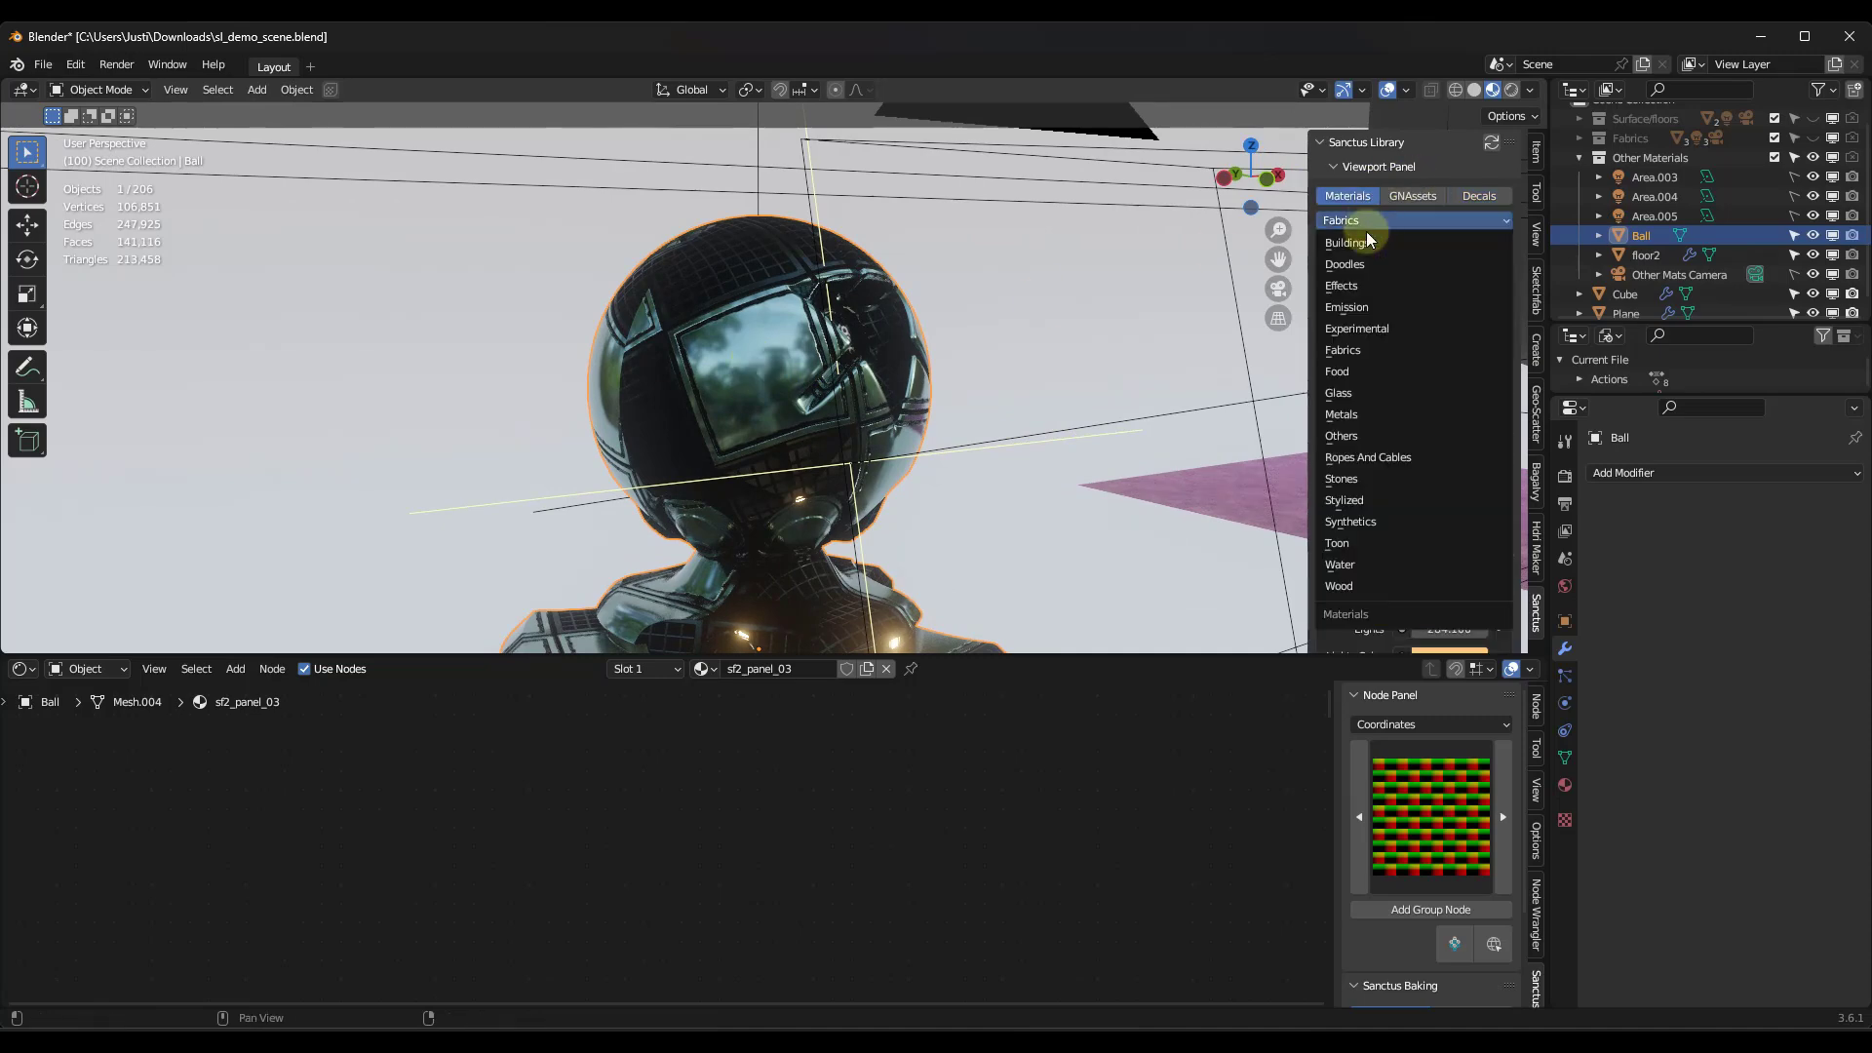
{"action": "left_click", "coordinate": [1341, 413]}
{"action": "left_click", "coordinate": [1395, 314]}
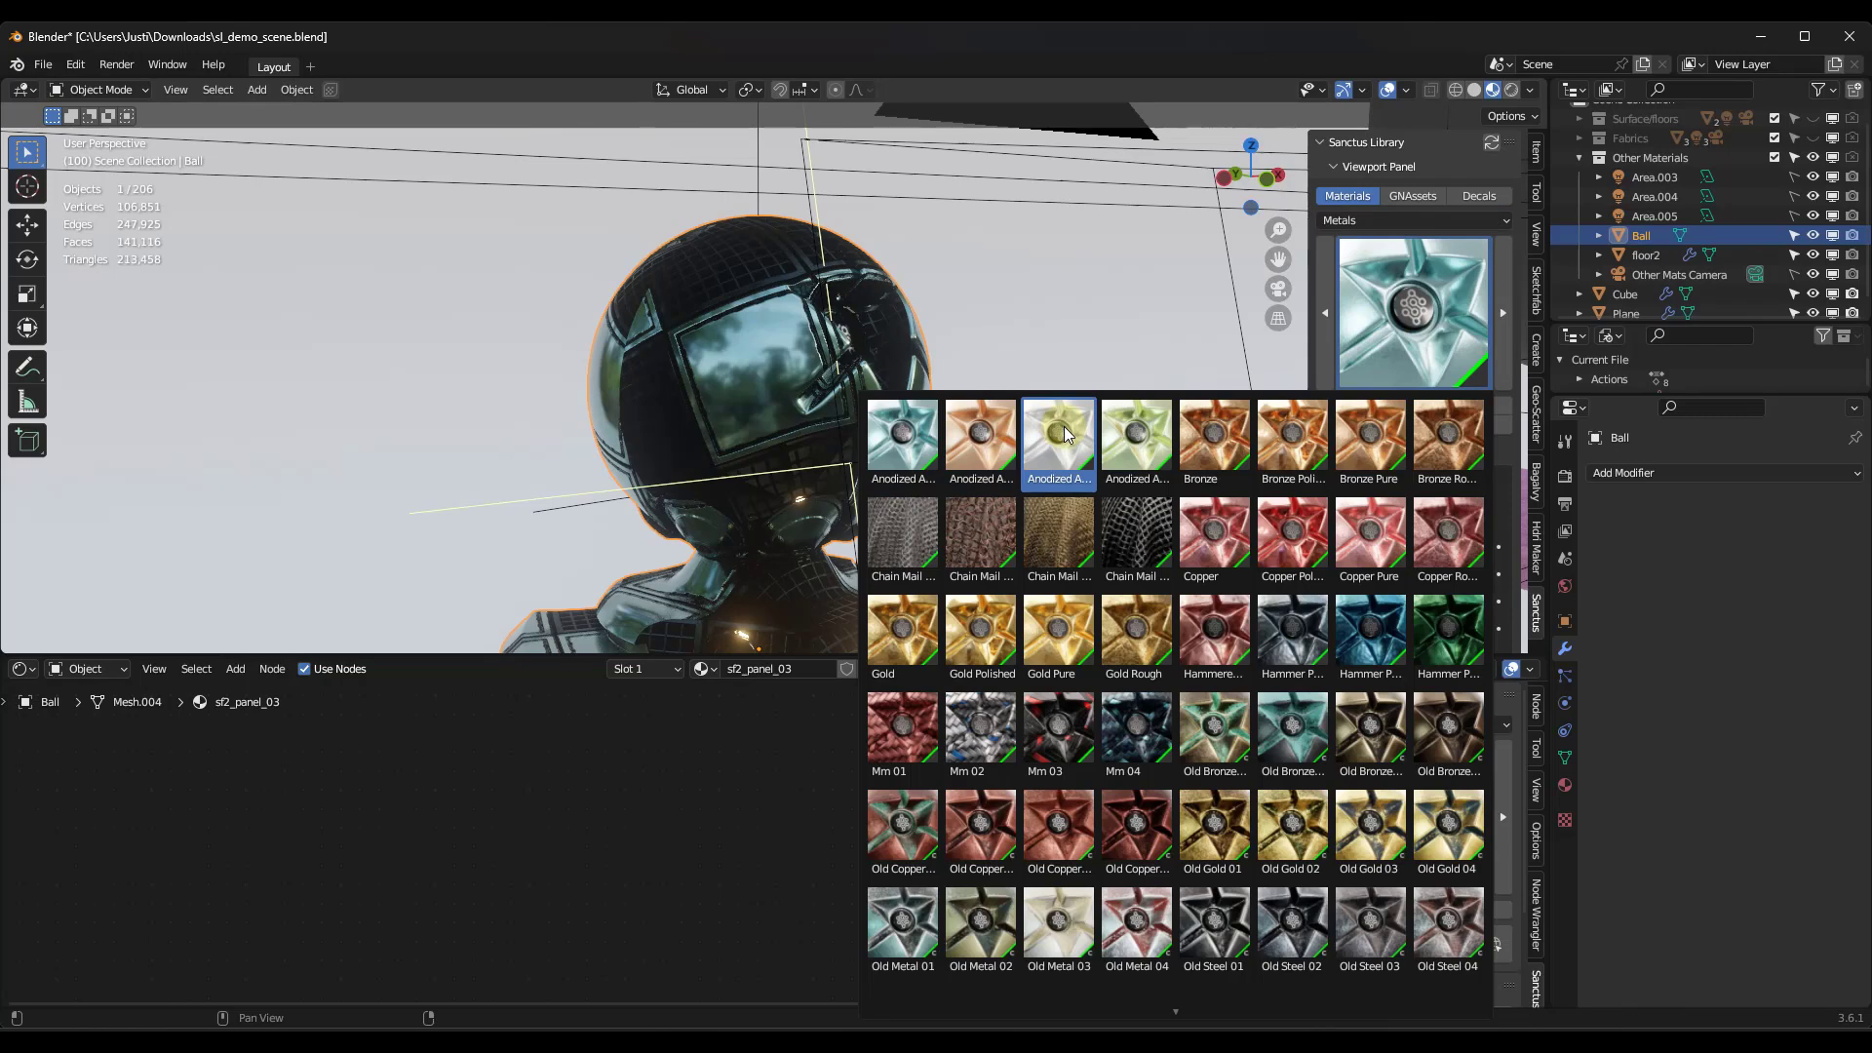
{"action": "left_click", "coordinate": [1292, 632]}
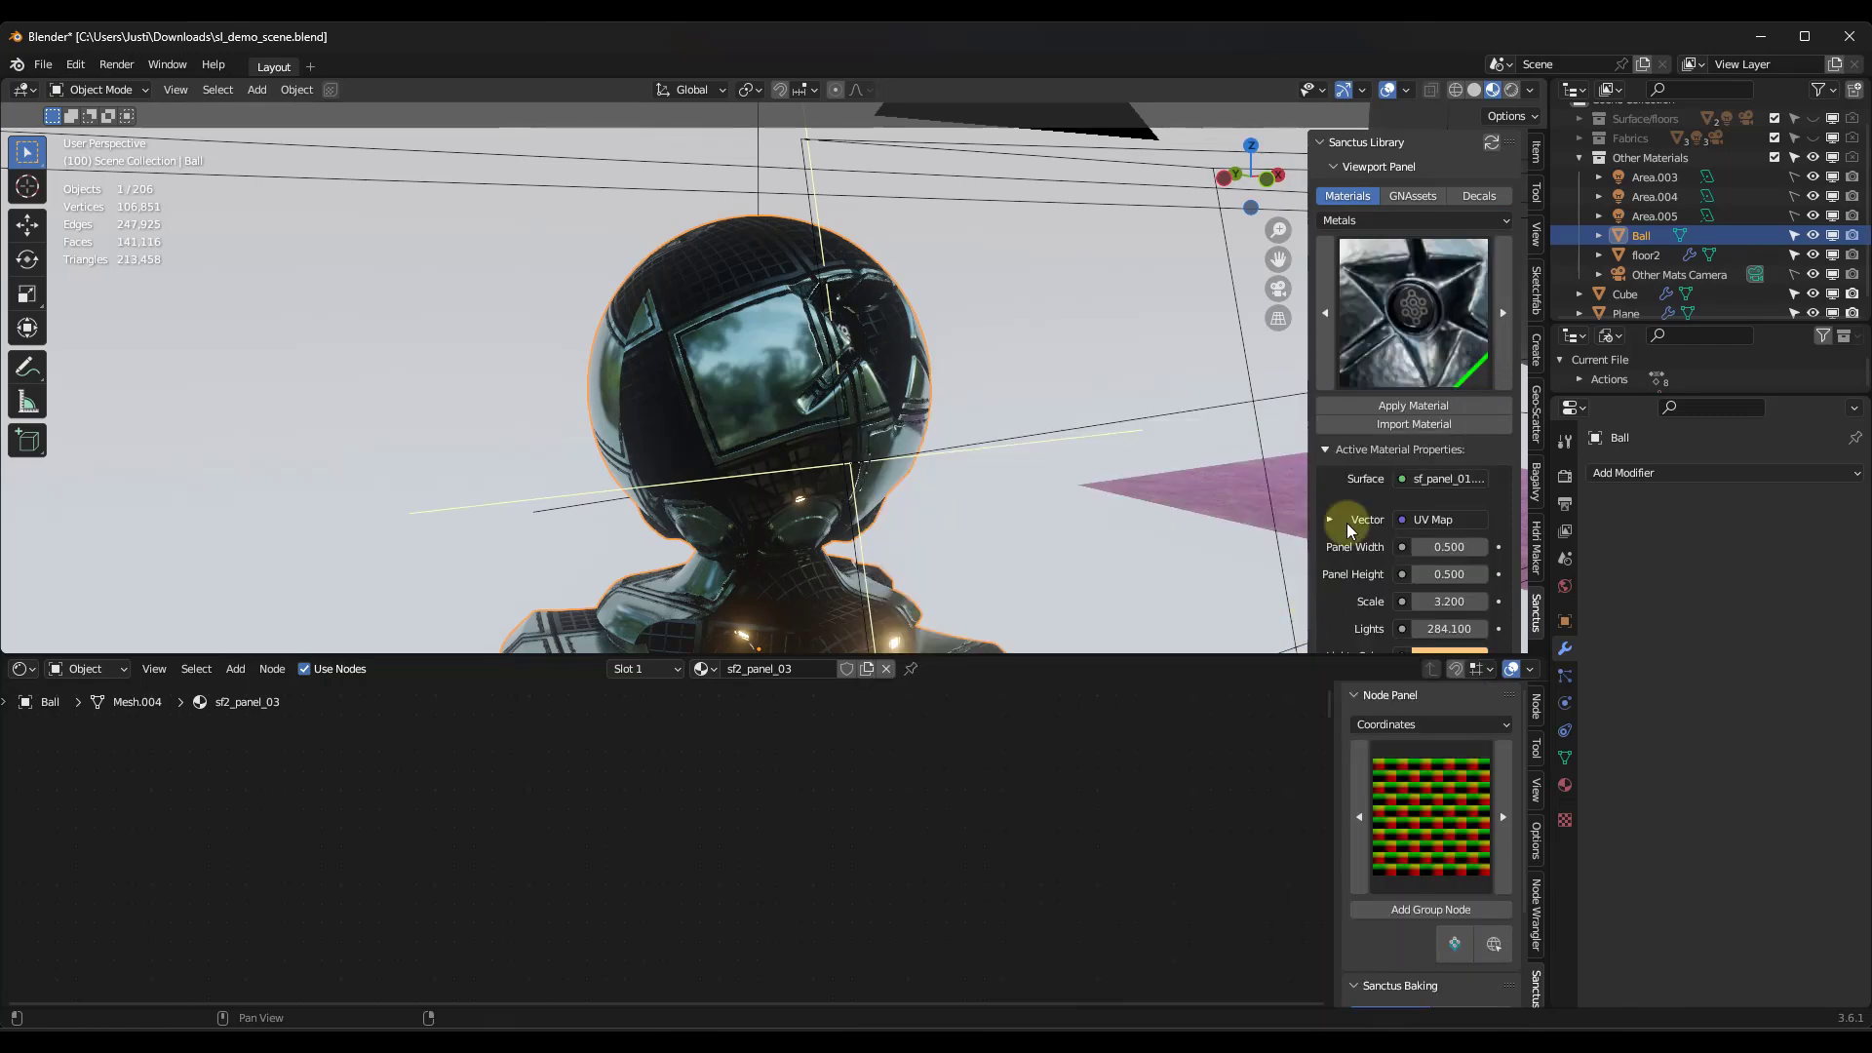
{"action": "left_click", "coordinate": [1433, 413]}
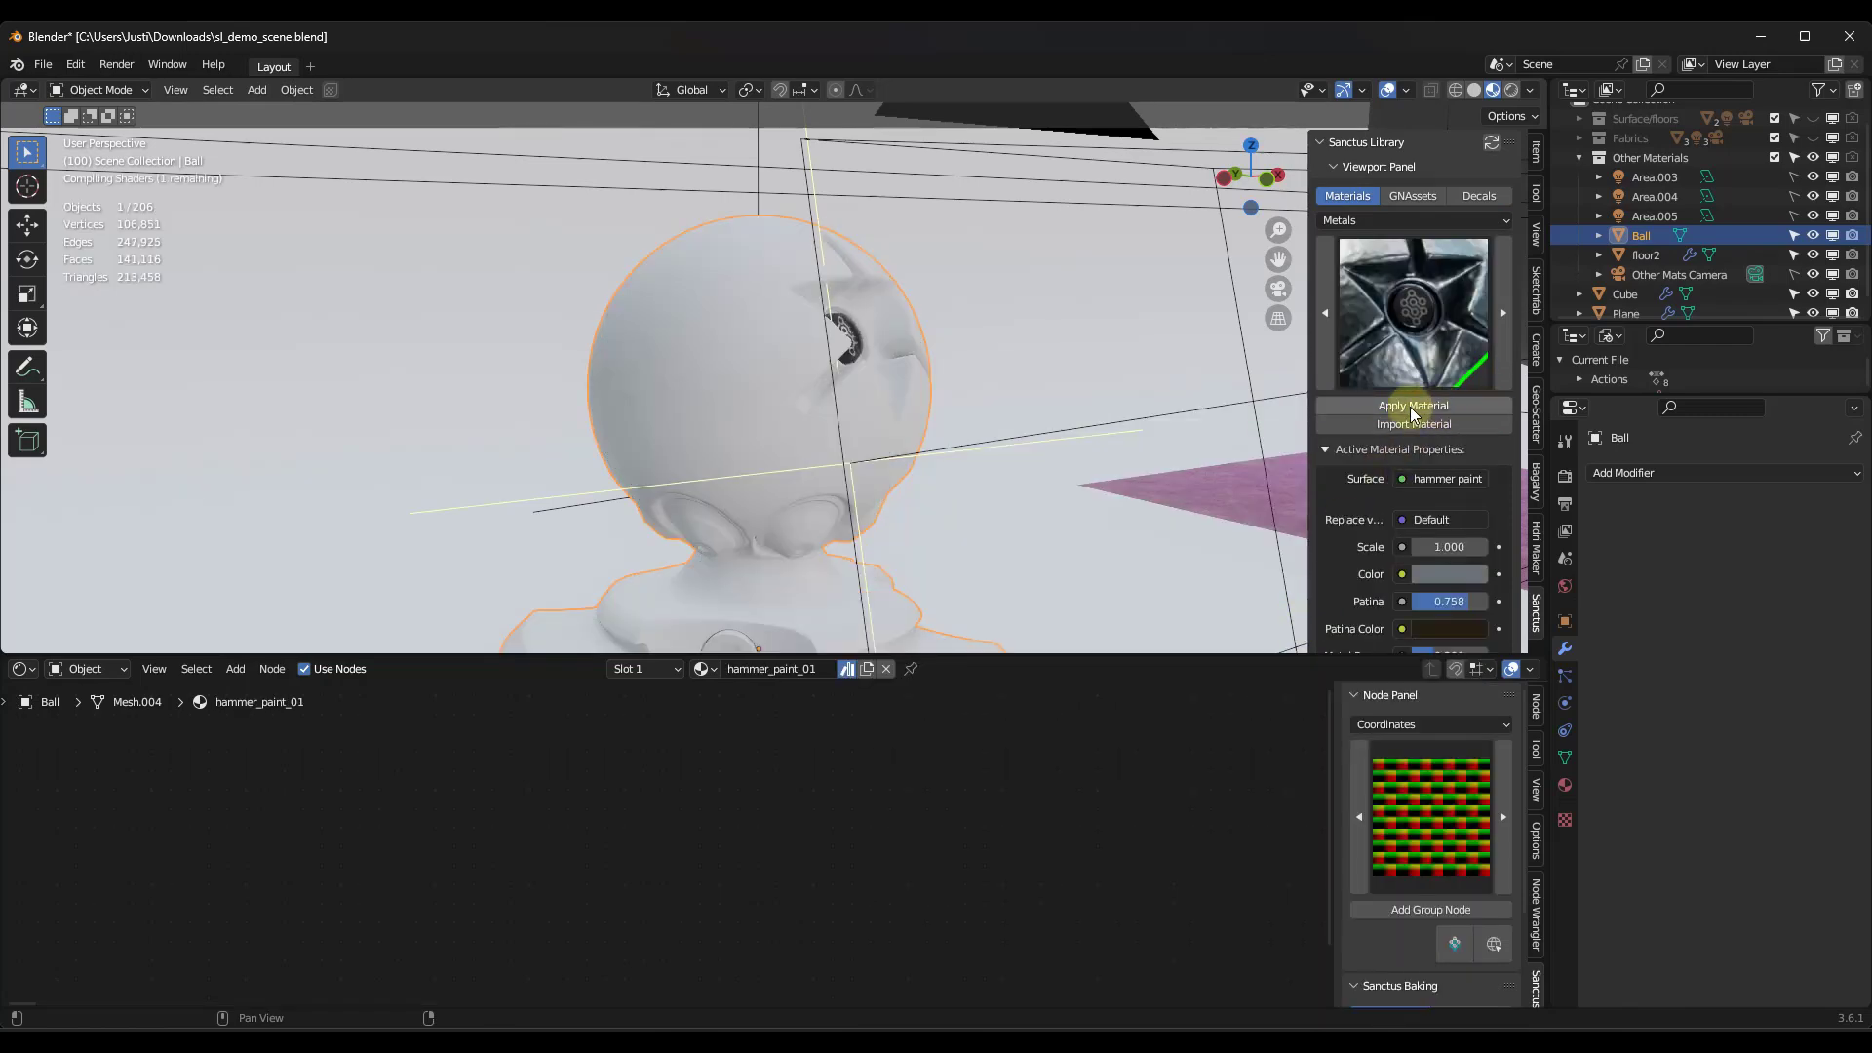
Step: Add the battery decal from the Hud category to the upper front of the ball
{"action": "left_click", "coordinate": [1472, 194]}
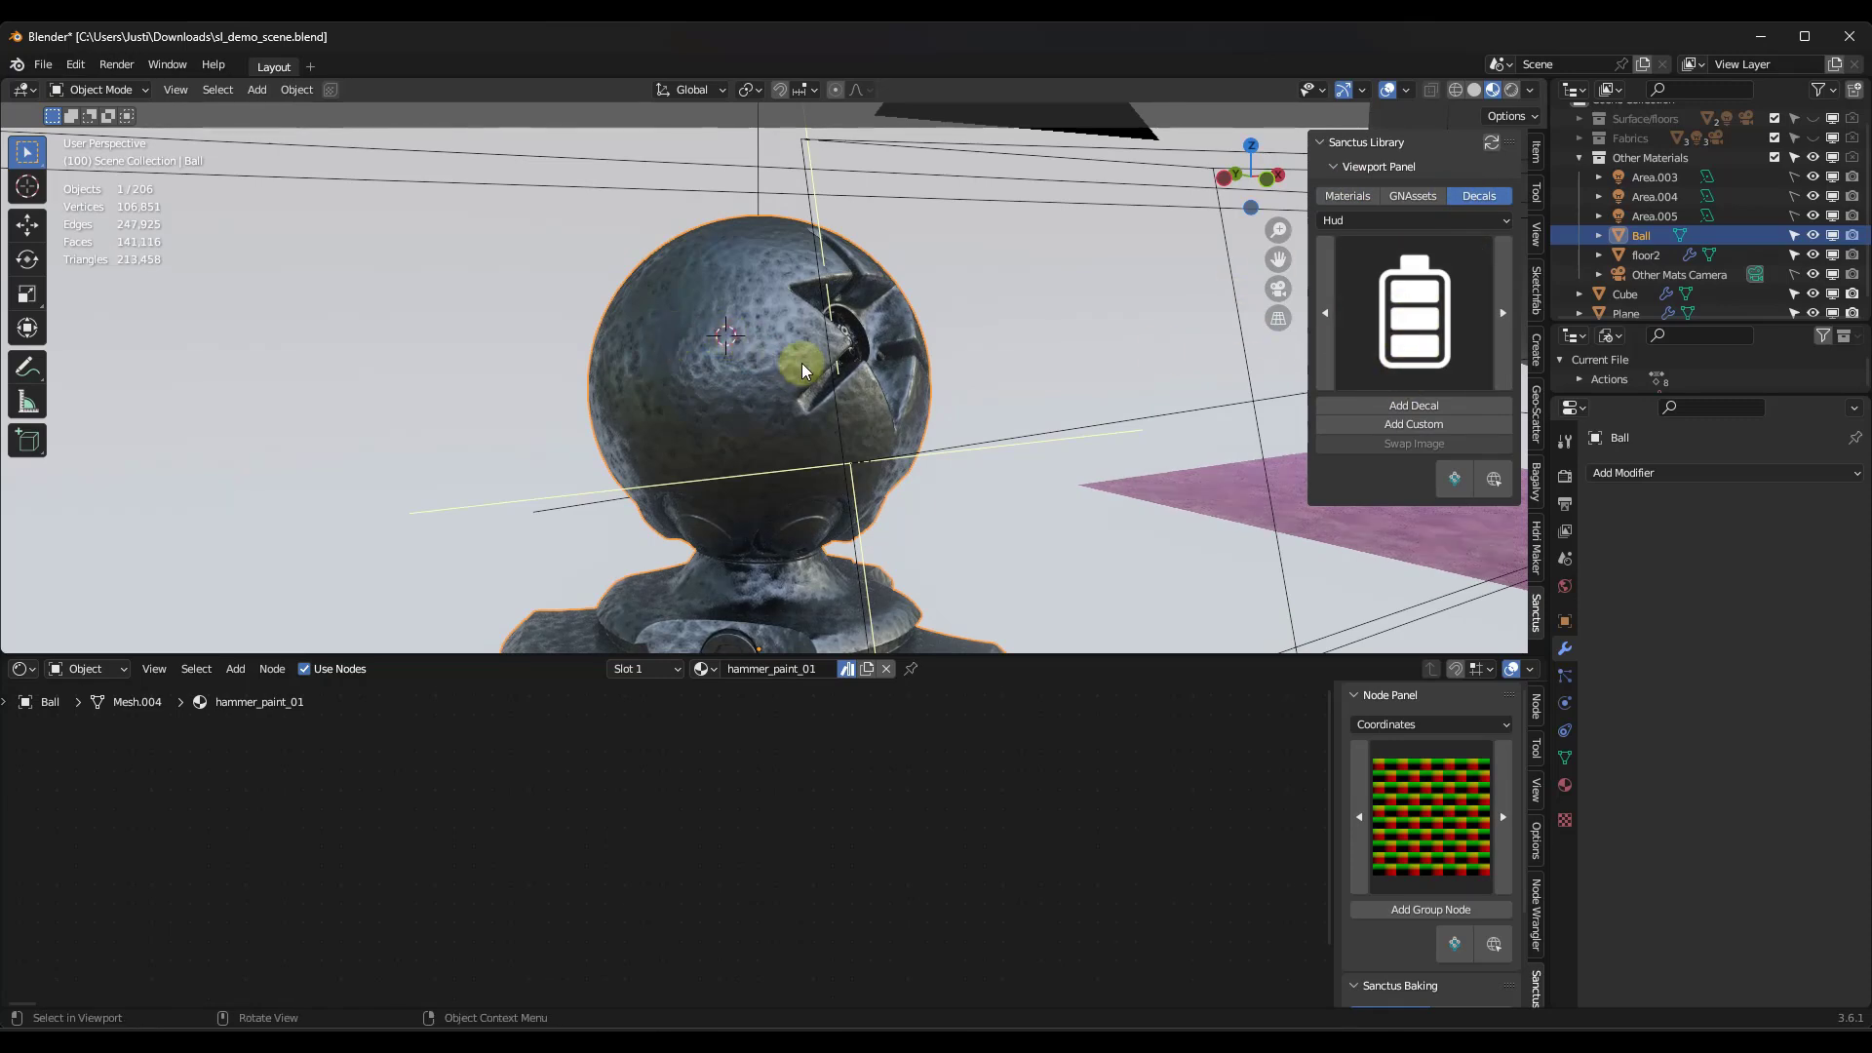
{"action": "left_click", "coordinate": [1410, 404]}
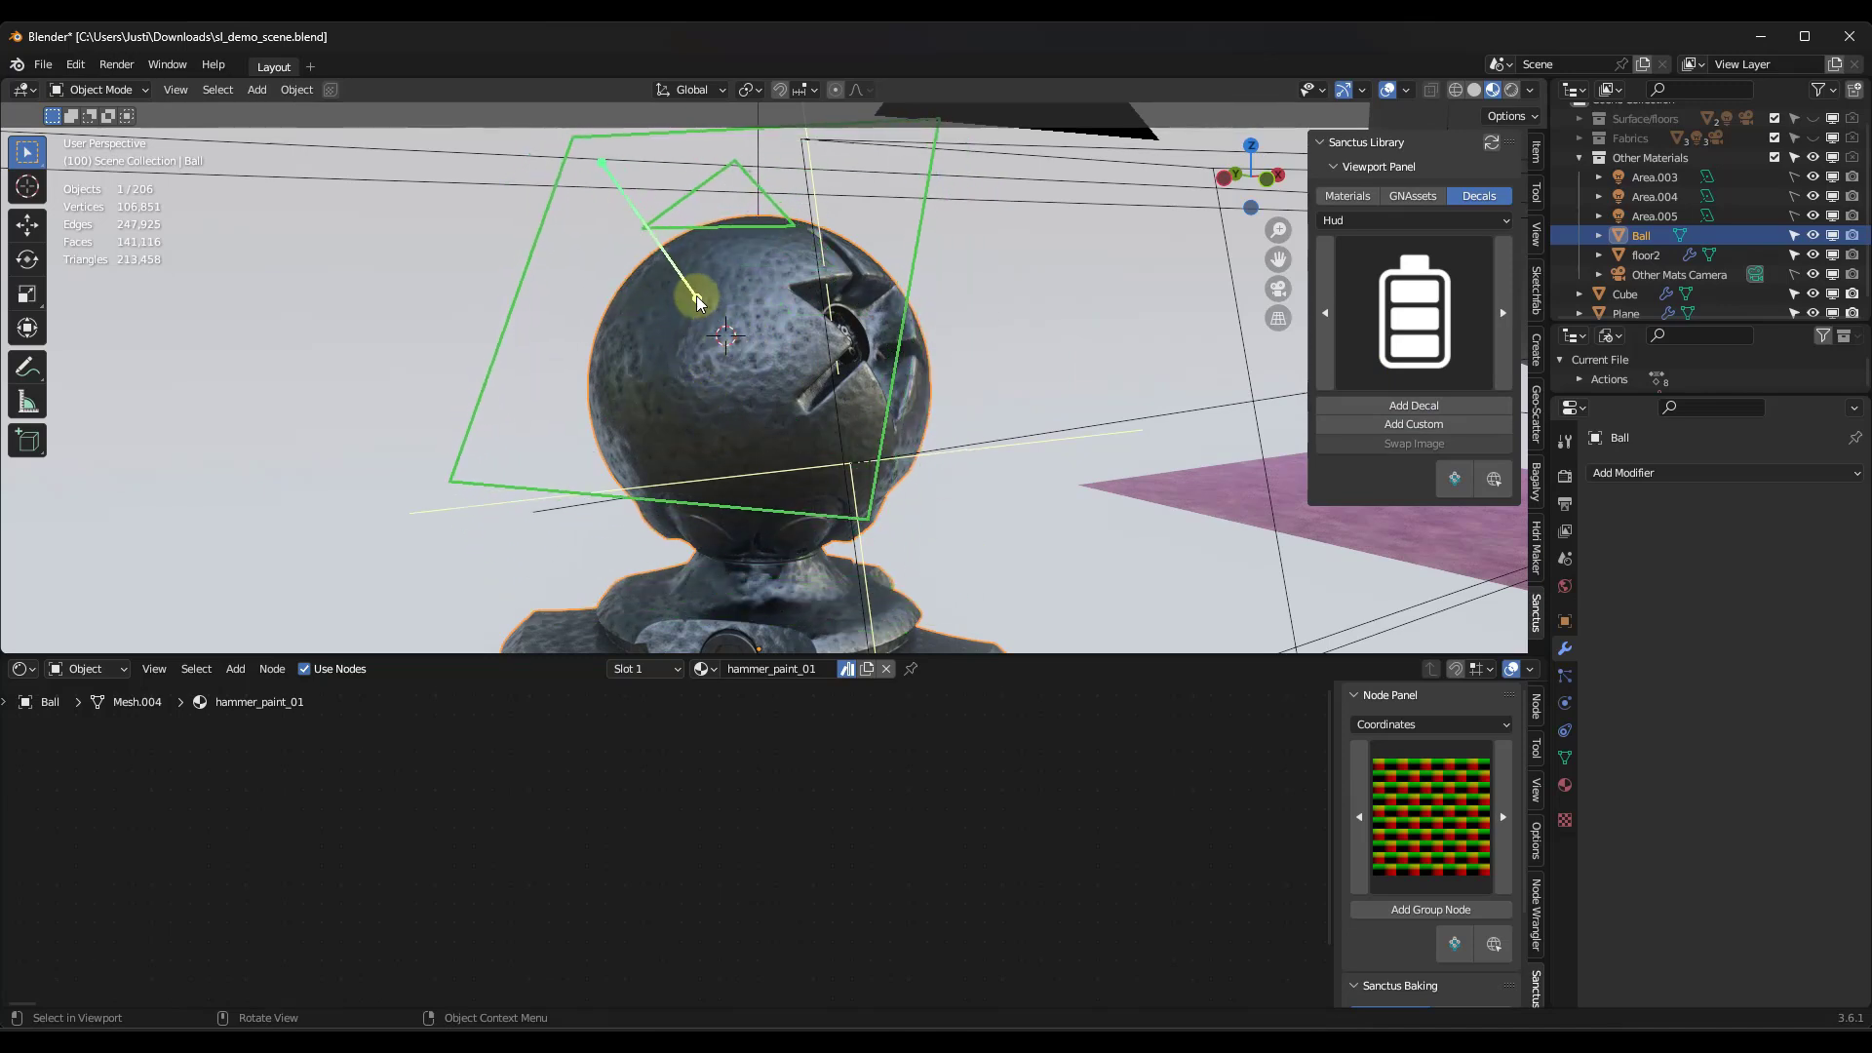
{"action": "left_click", "coordinate": [744, 358]}
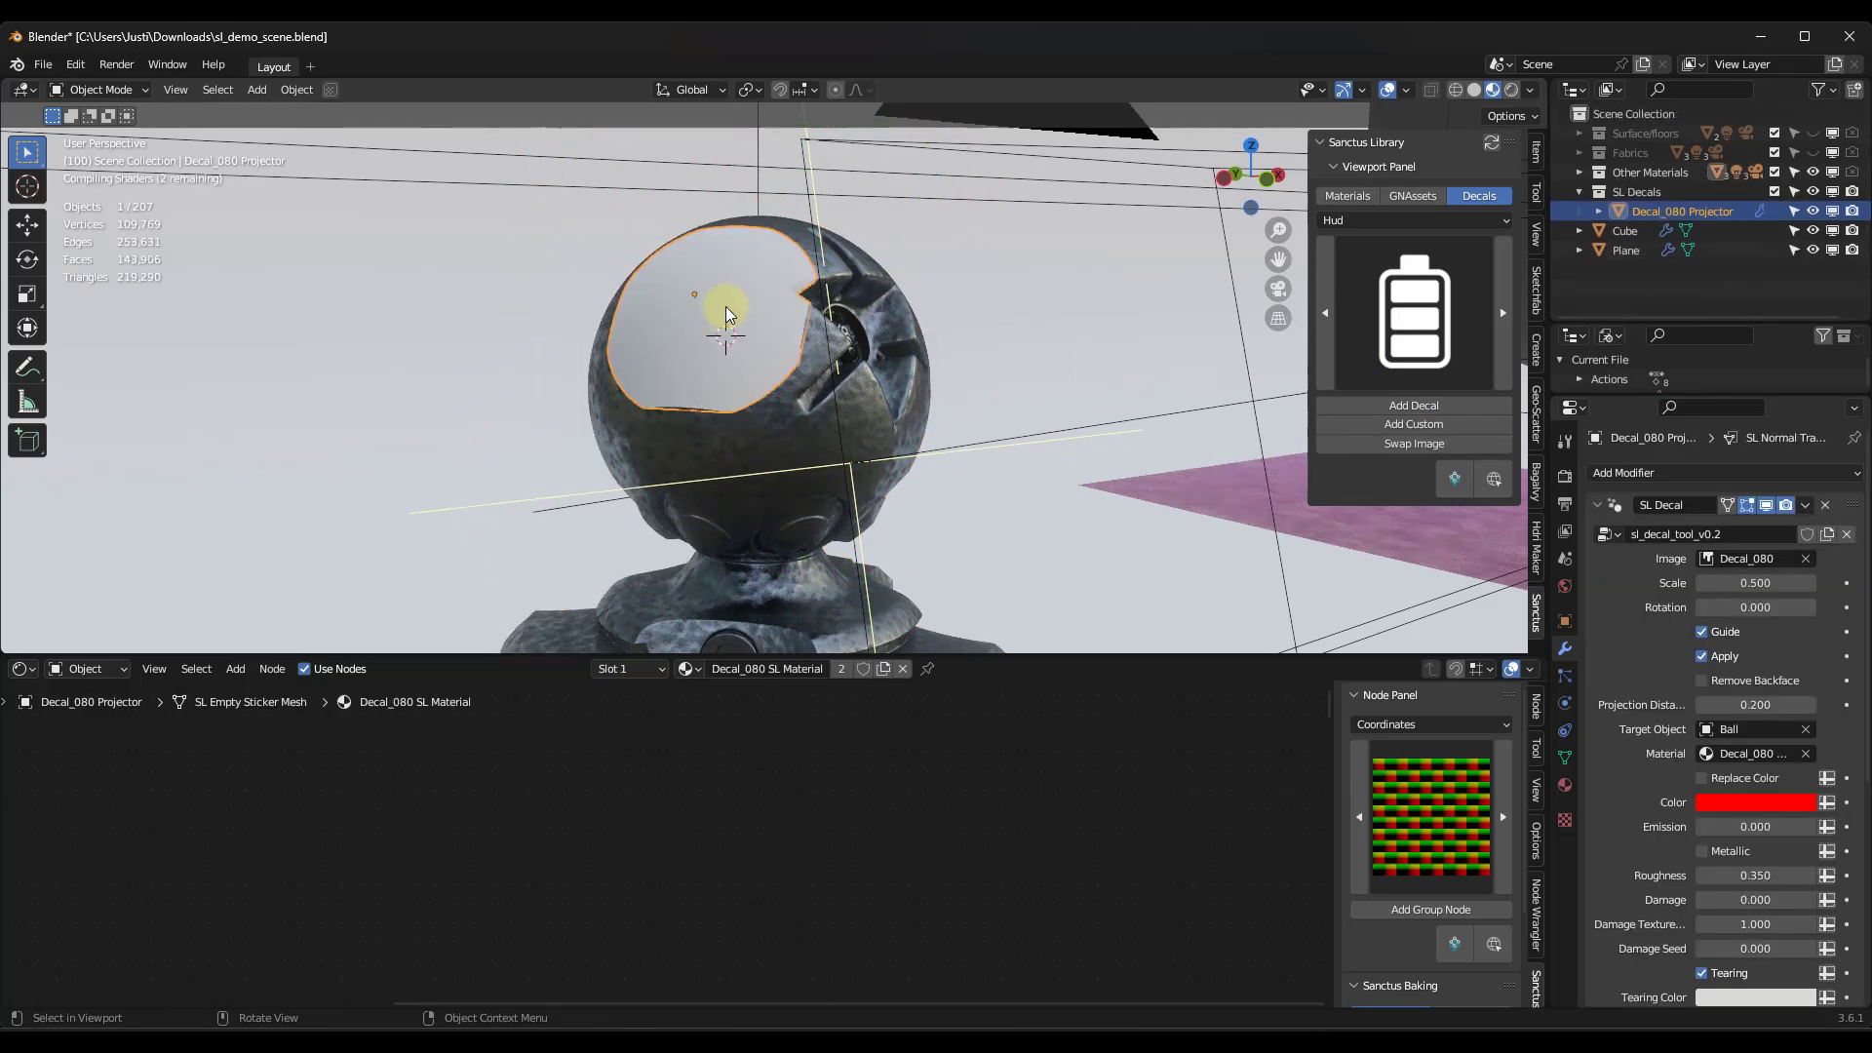
{"action": "middle_click_drag", "start_coordinate": [705, 319], "coordinate": [751, 325]}
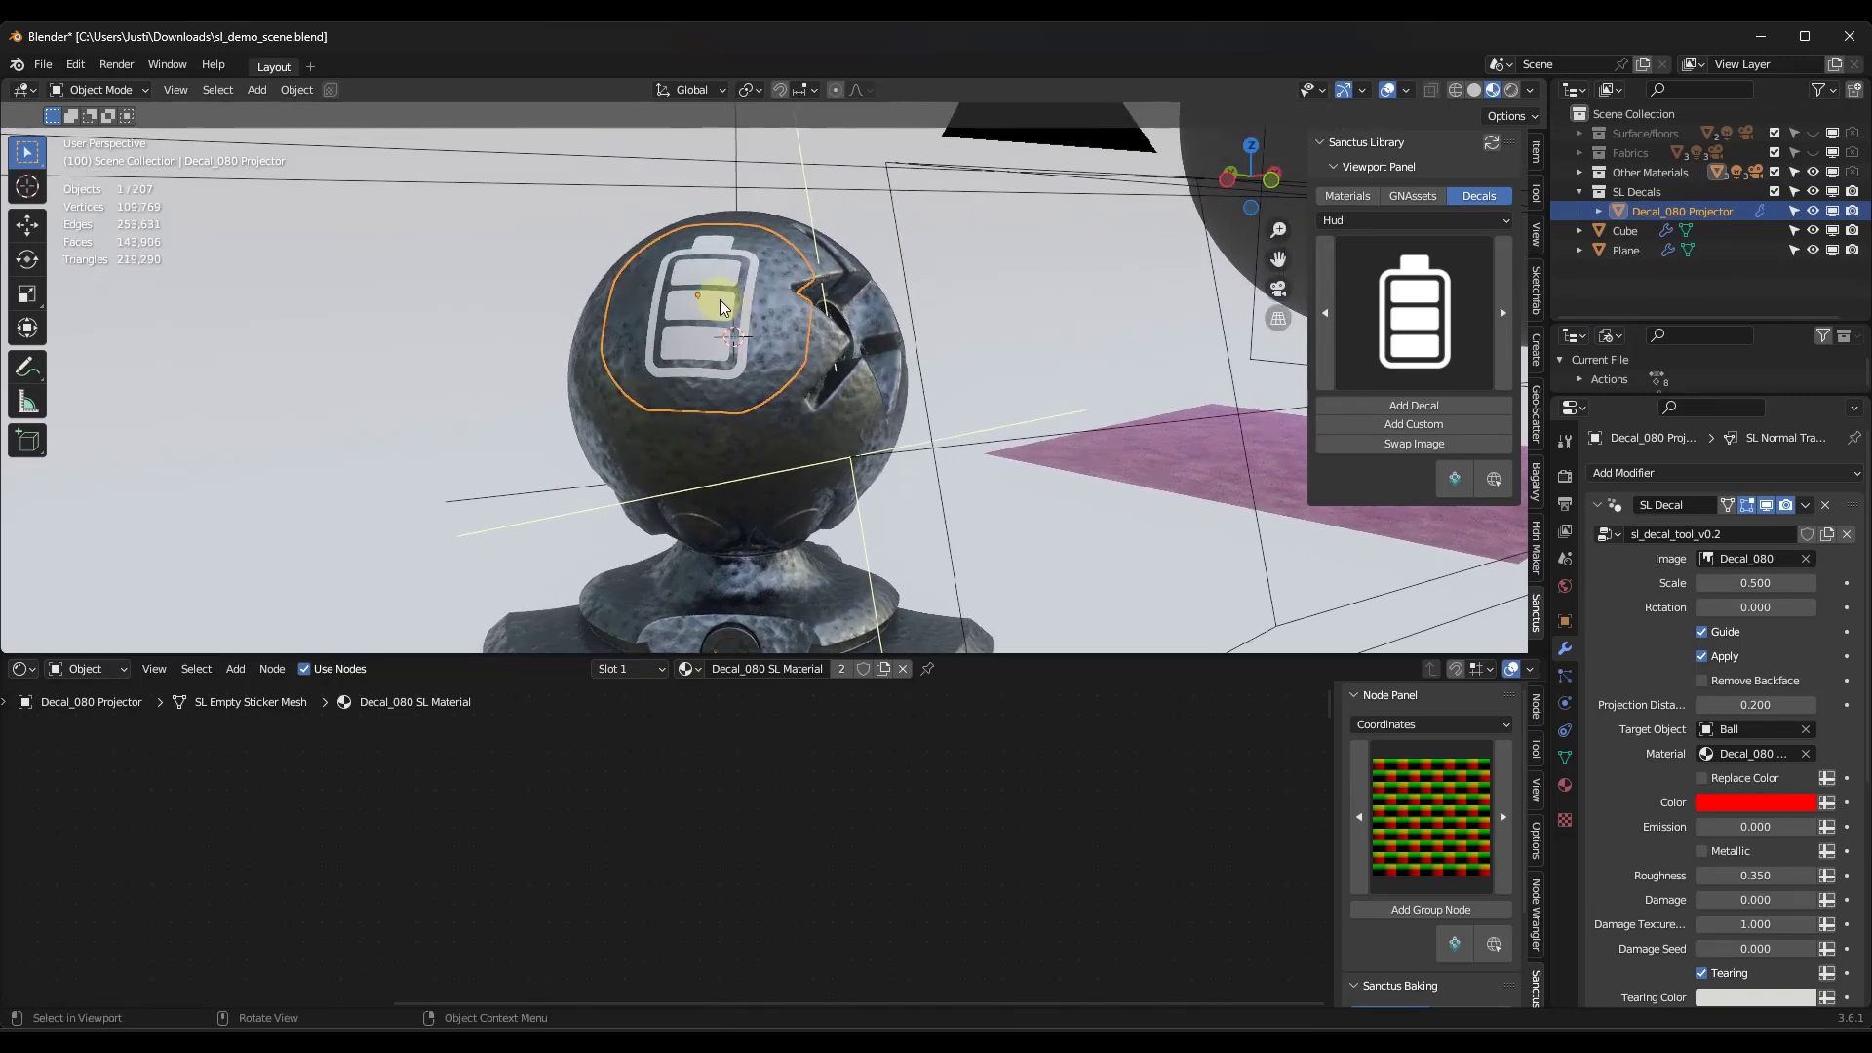
{"action": "scroll", "coordinate": [705, 318], "scroll_direction": "up", "scroll_amount": 4}
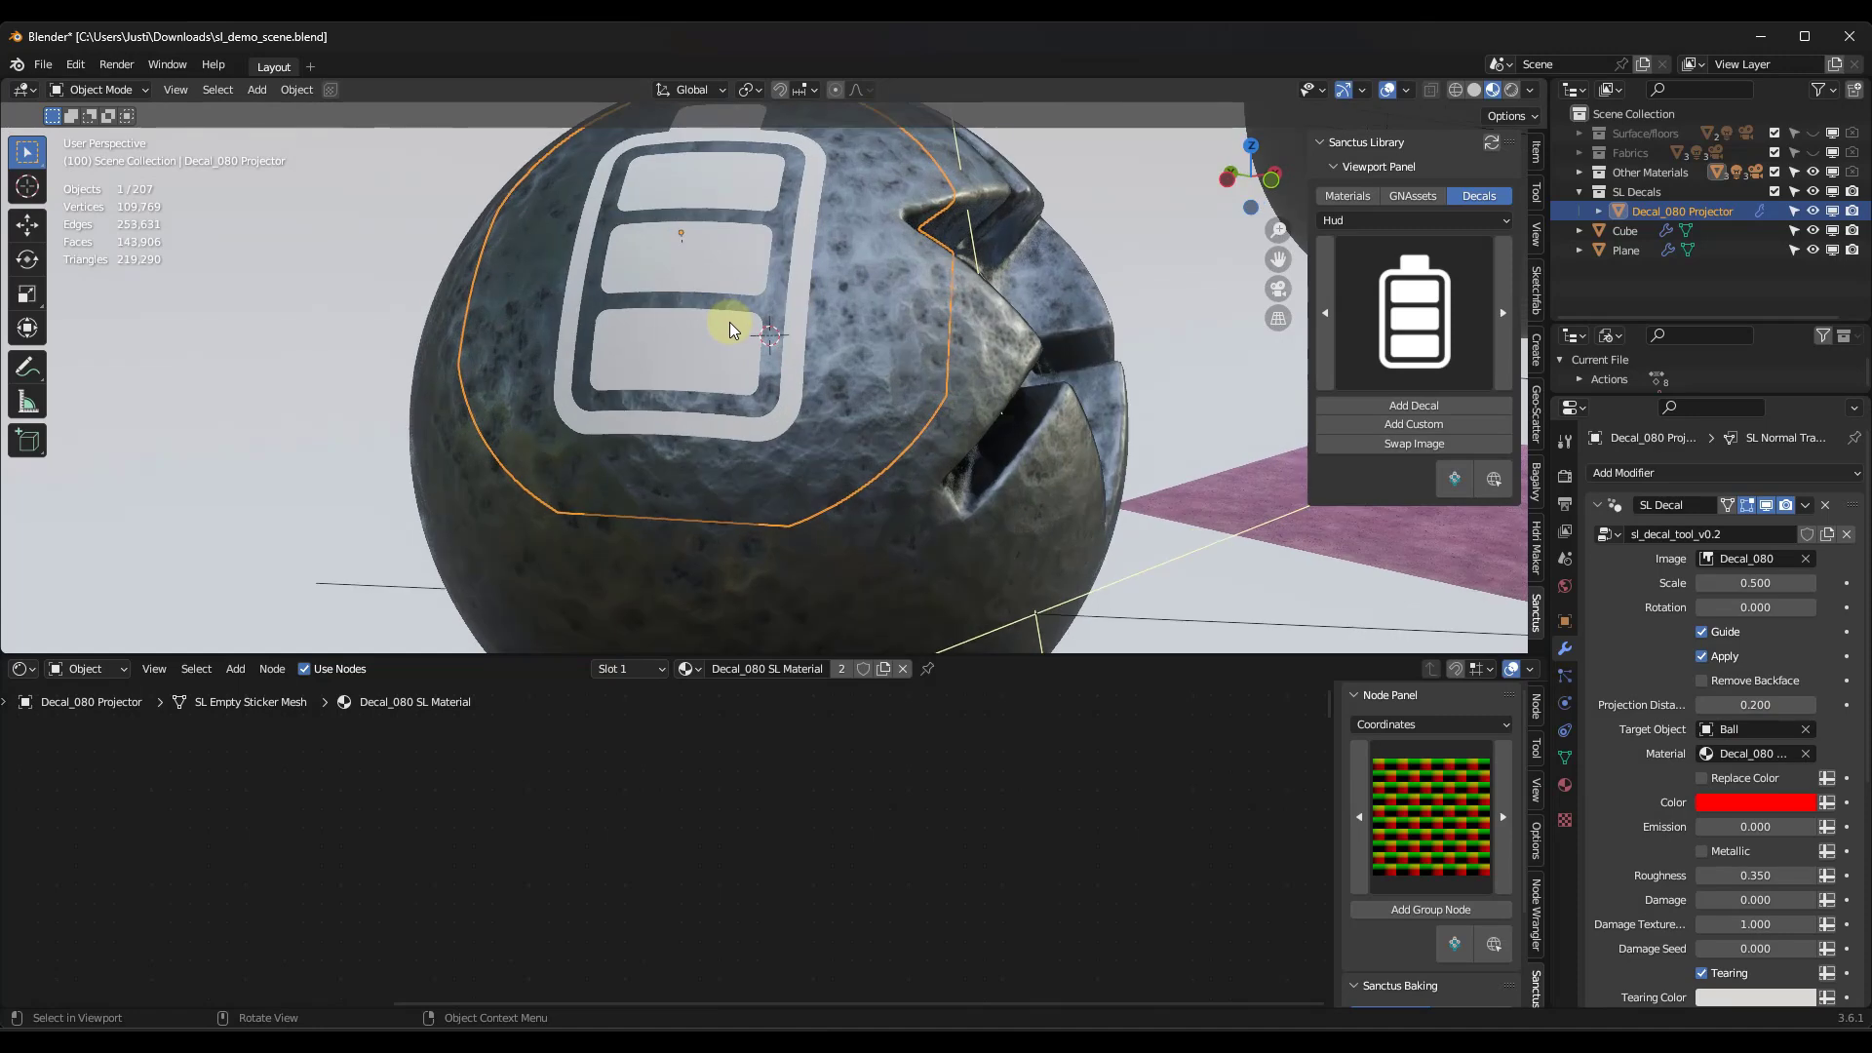
{"action": "scroll", "coordinate": [729, 320], "scroll_direction": "down", "scroll_amount": 2}
{"action": "middle_click_drag", "start_coordinate": [832, 324], "coordinate": [815, 336]}
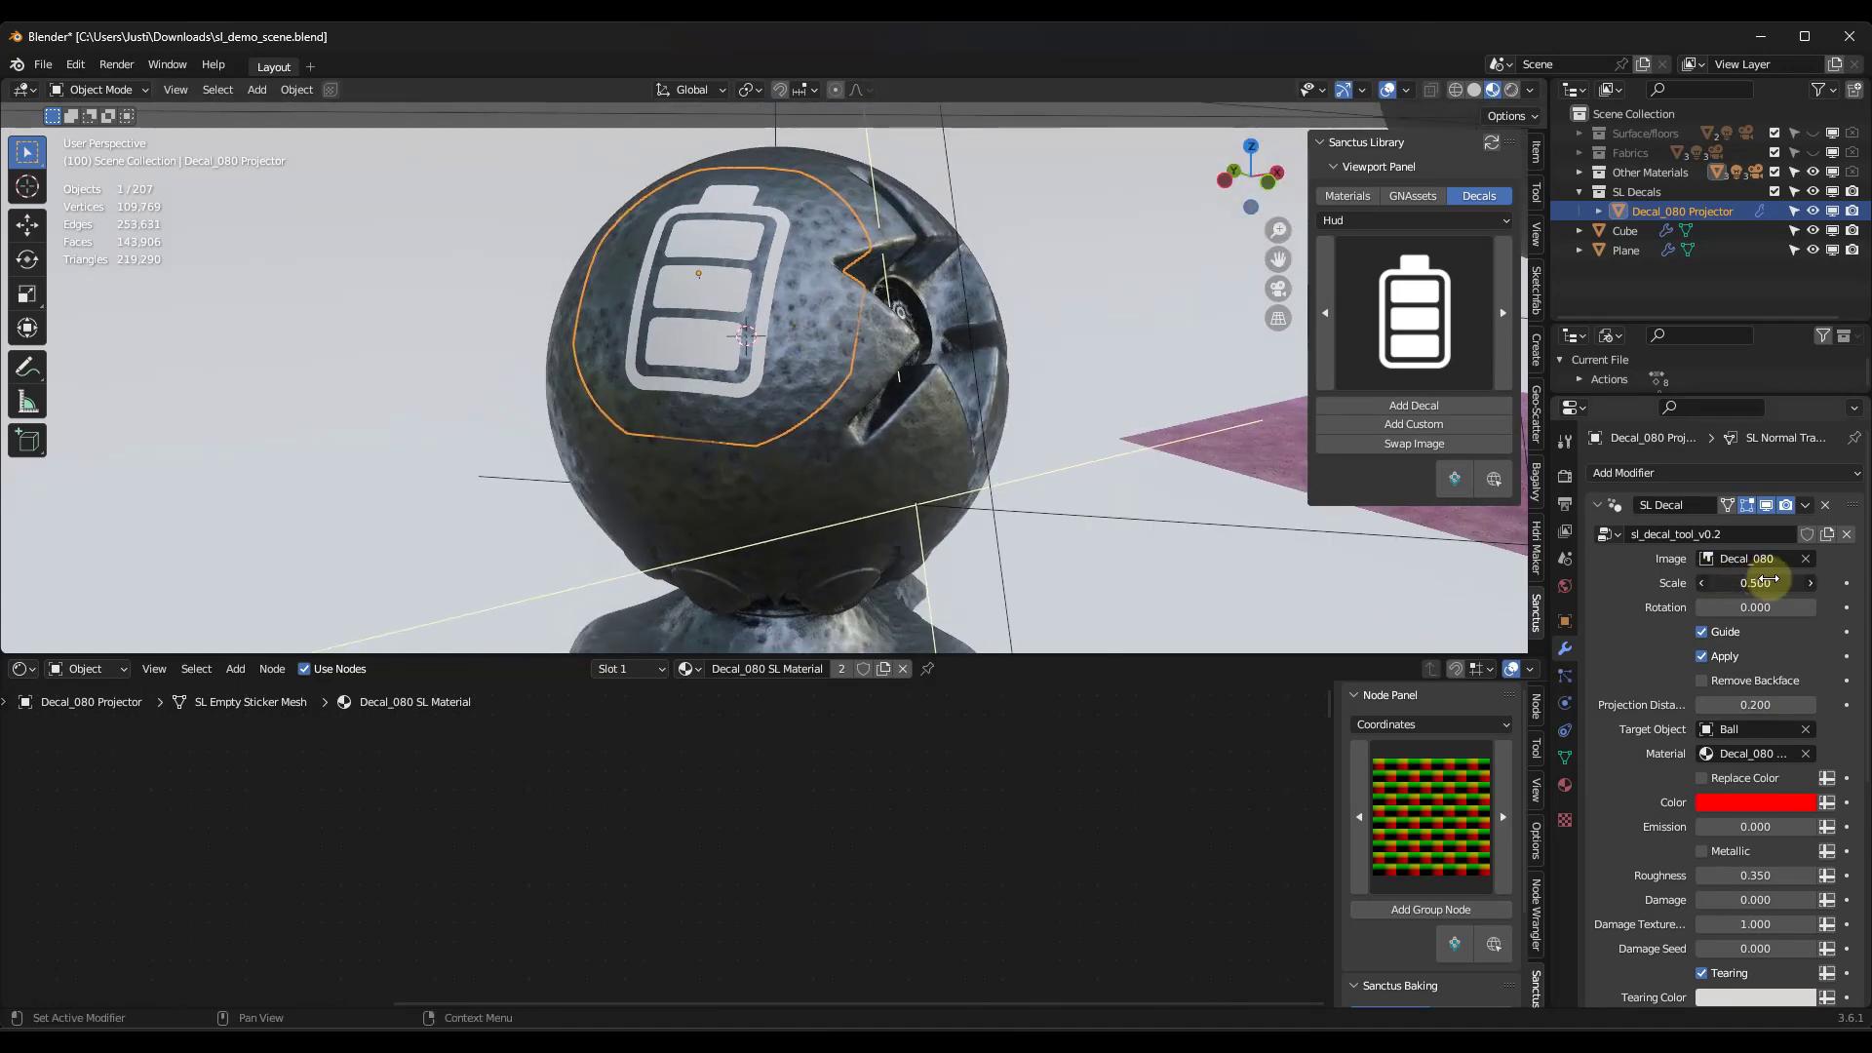
Step: Set the battery decal's Scale to 0.21 and move it slightly across the ball's surface
{"action": "mouse_move", "coordinate": [1755, 582]}
{"action": "left_mouse_down"}
{"action": "mouse_move", "coordinate": [1658, 583]}
{"action": "mouse_move", "coordinate": [1755, 583]}
{"action": "left_mouse_up"}
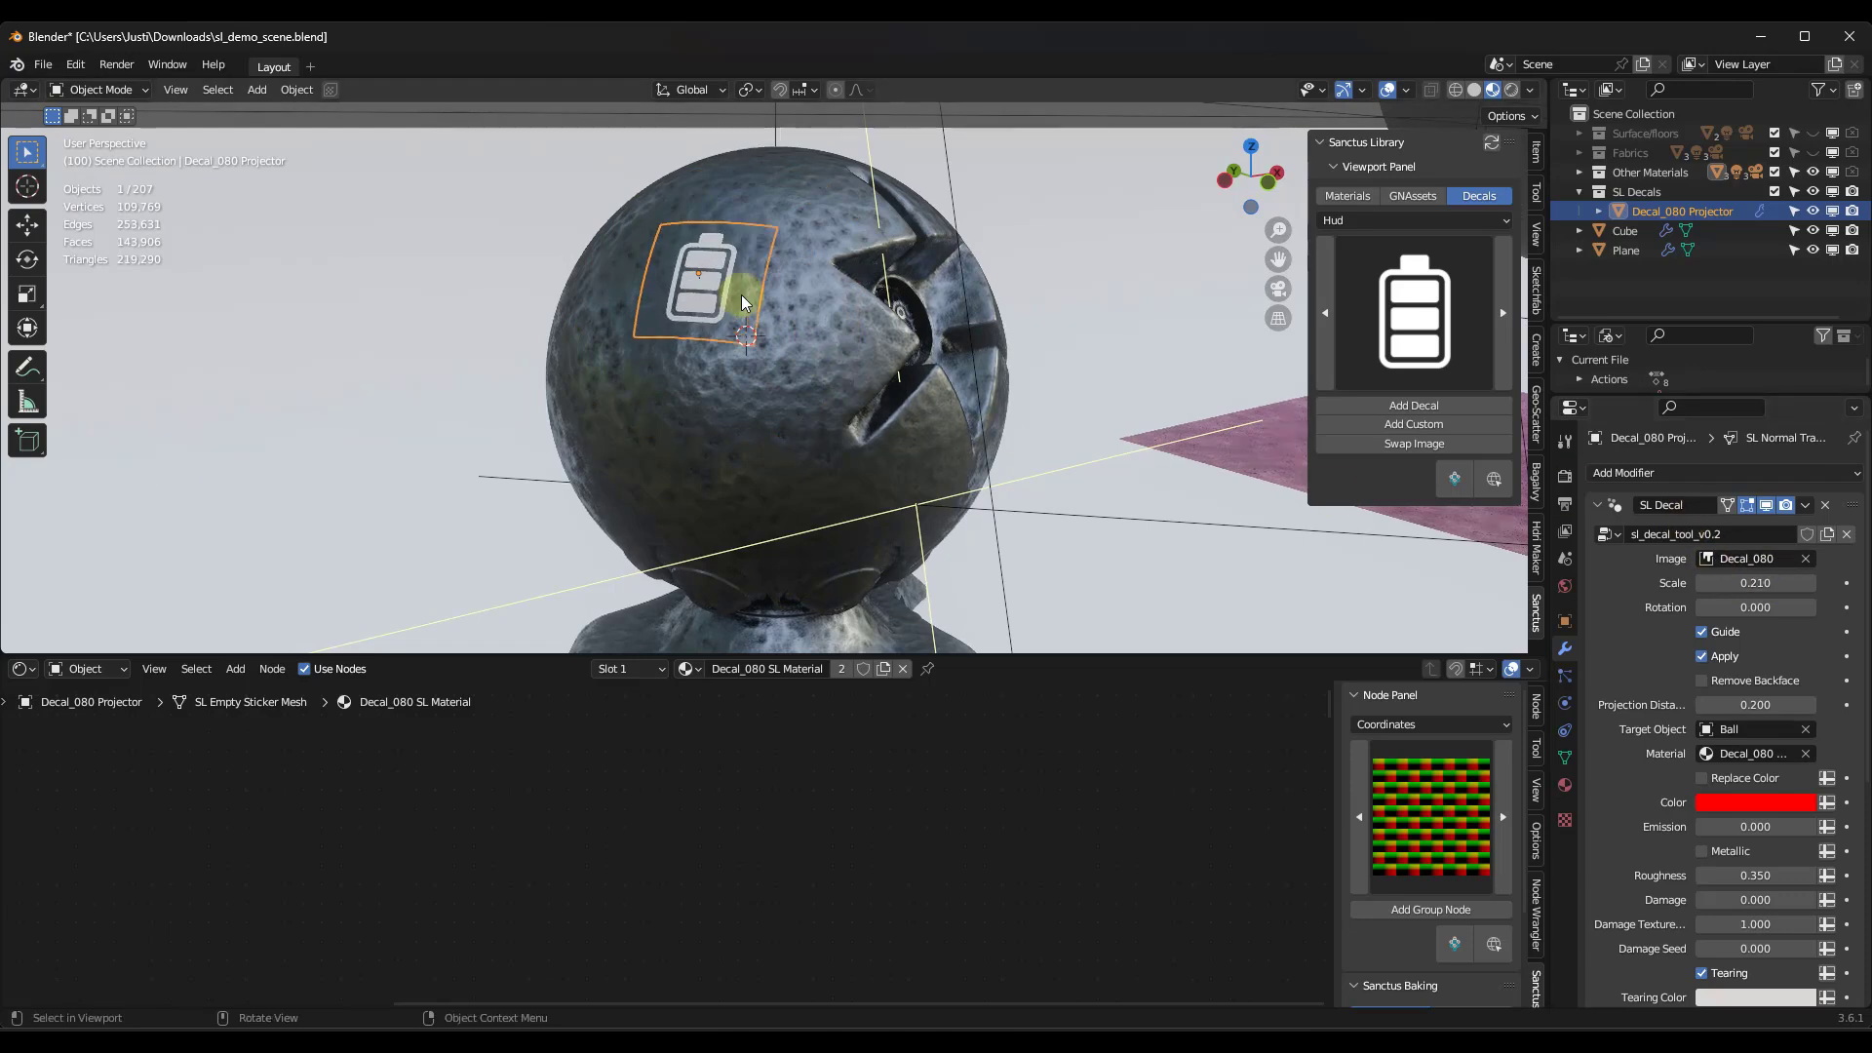
{"action": "key", "text": "g"}
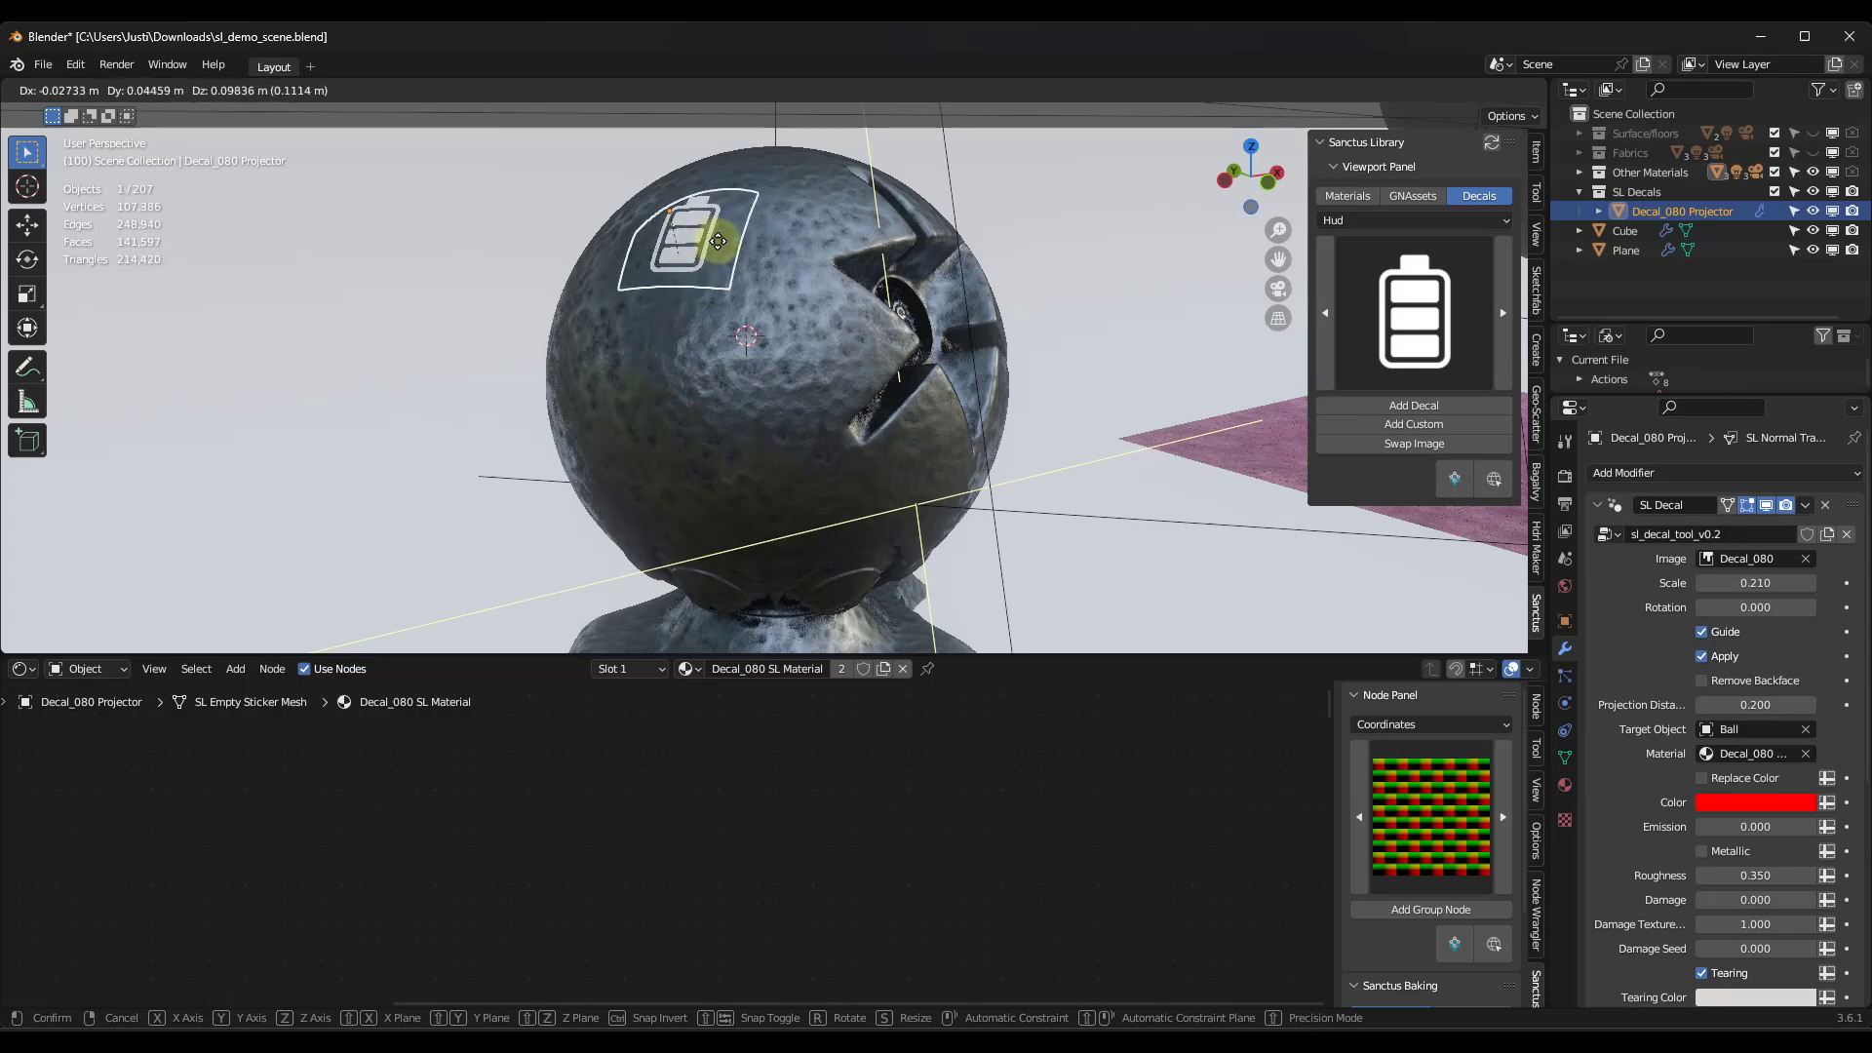
{"action": "left_click", "coordinate": [692, 282]}
{"action": "middle_click_drag", "start_coordinate": [734, 282], "coordinate": [751, 282]}
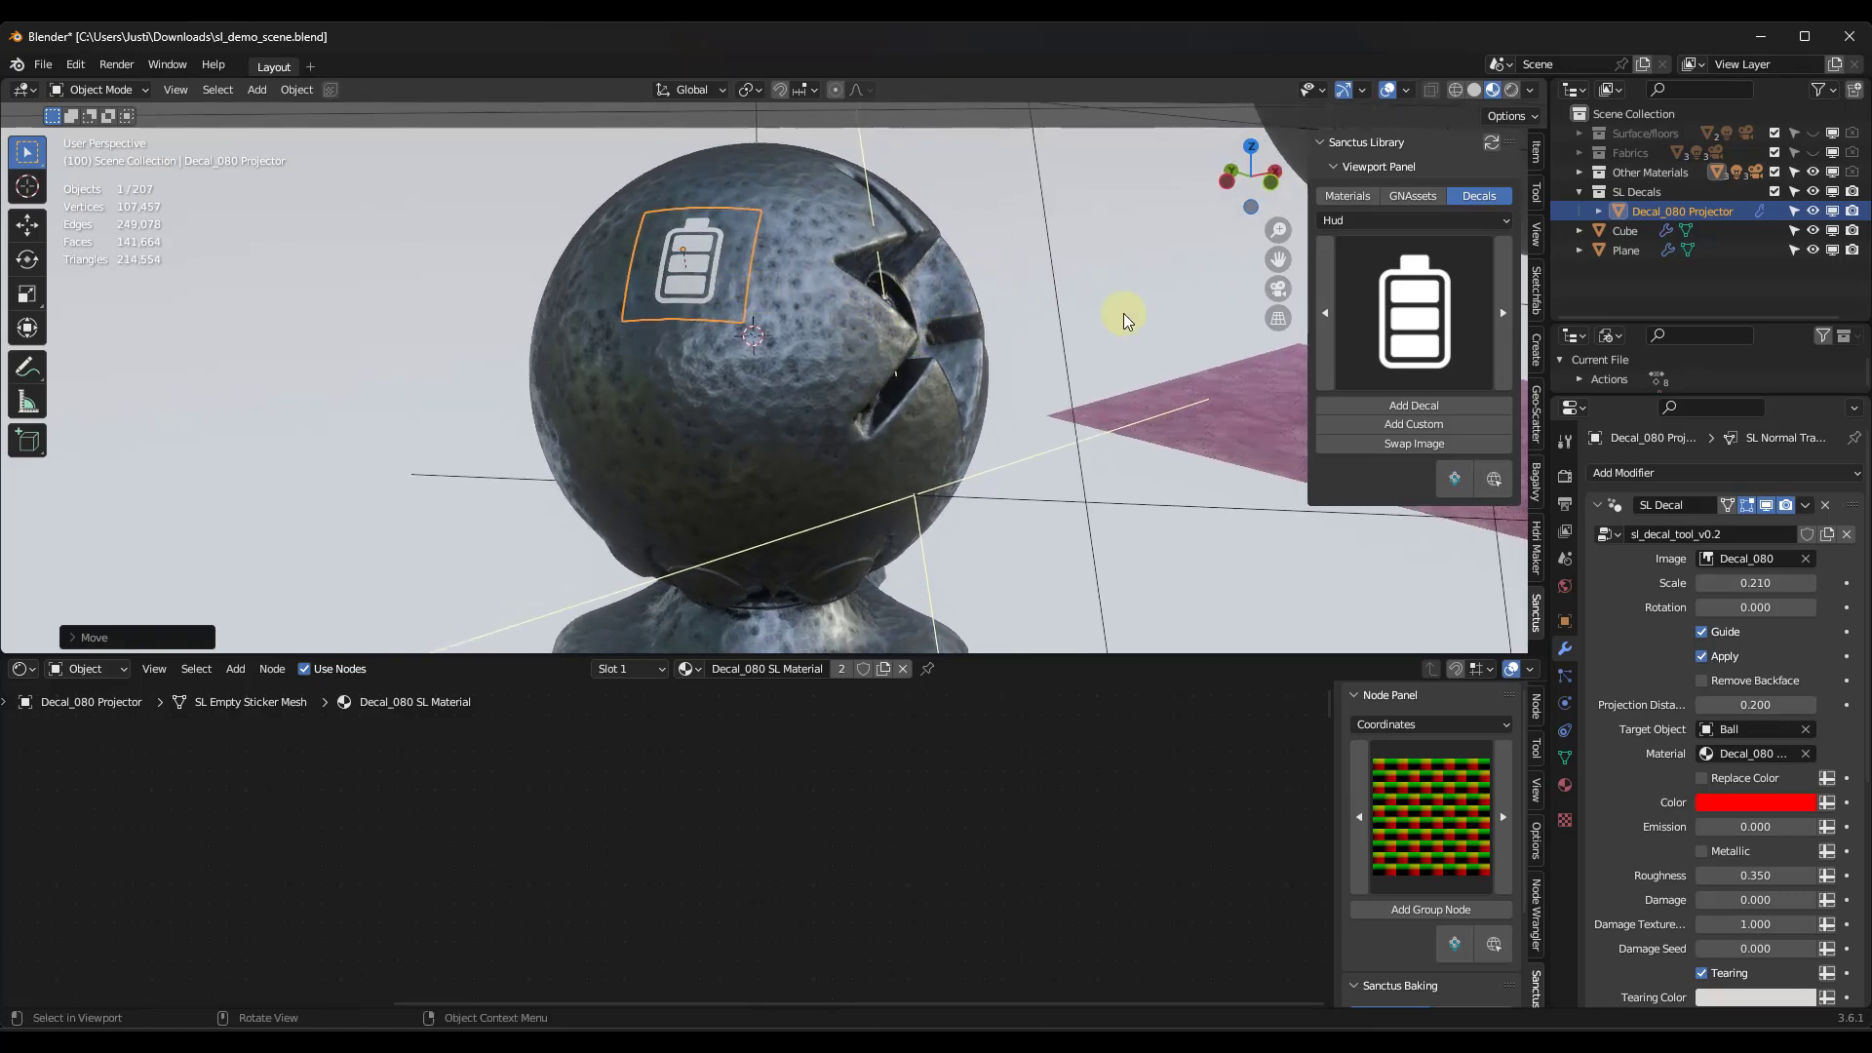
Step: Add the diagonal stripes decal from the Other category below the battery decal and scale it down
{"action": "left_click", "coordinate": [1352, 220]}
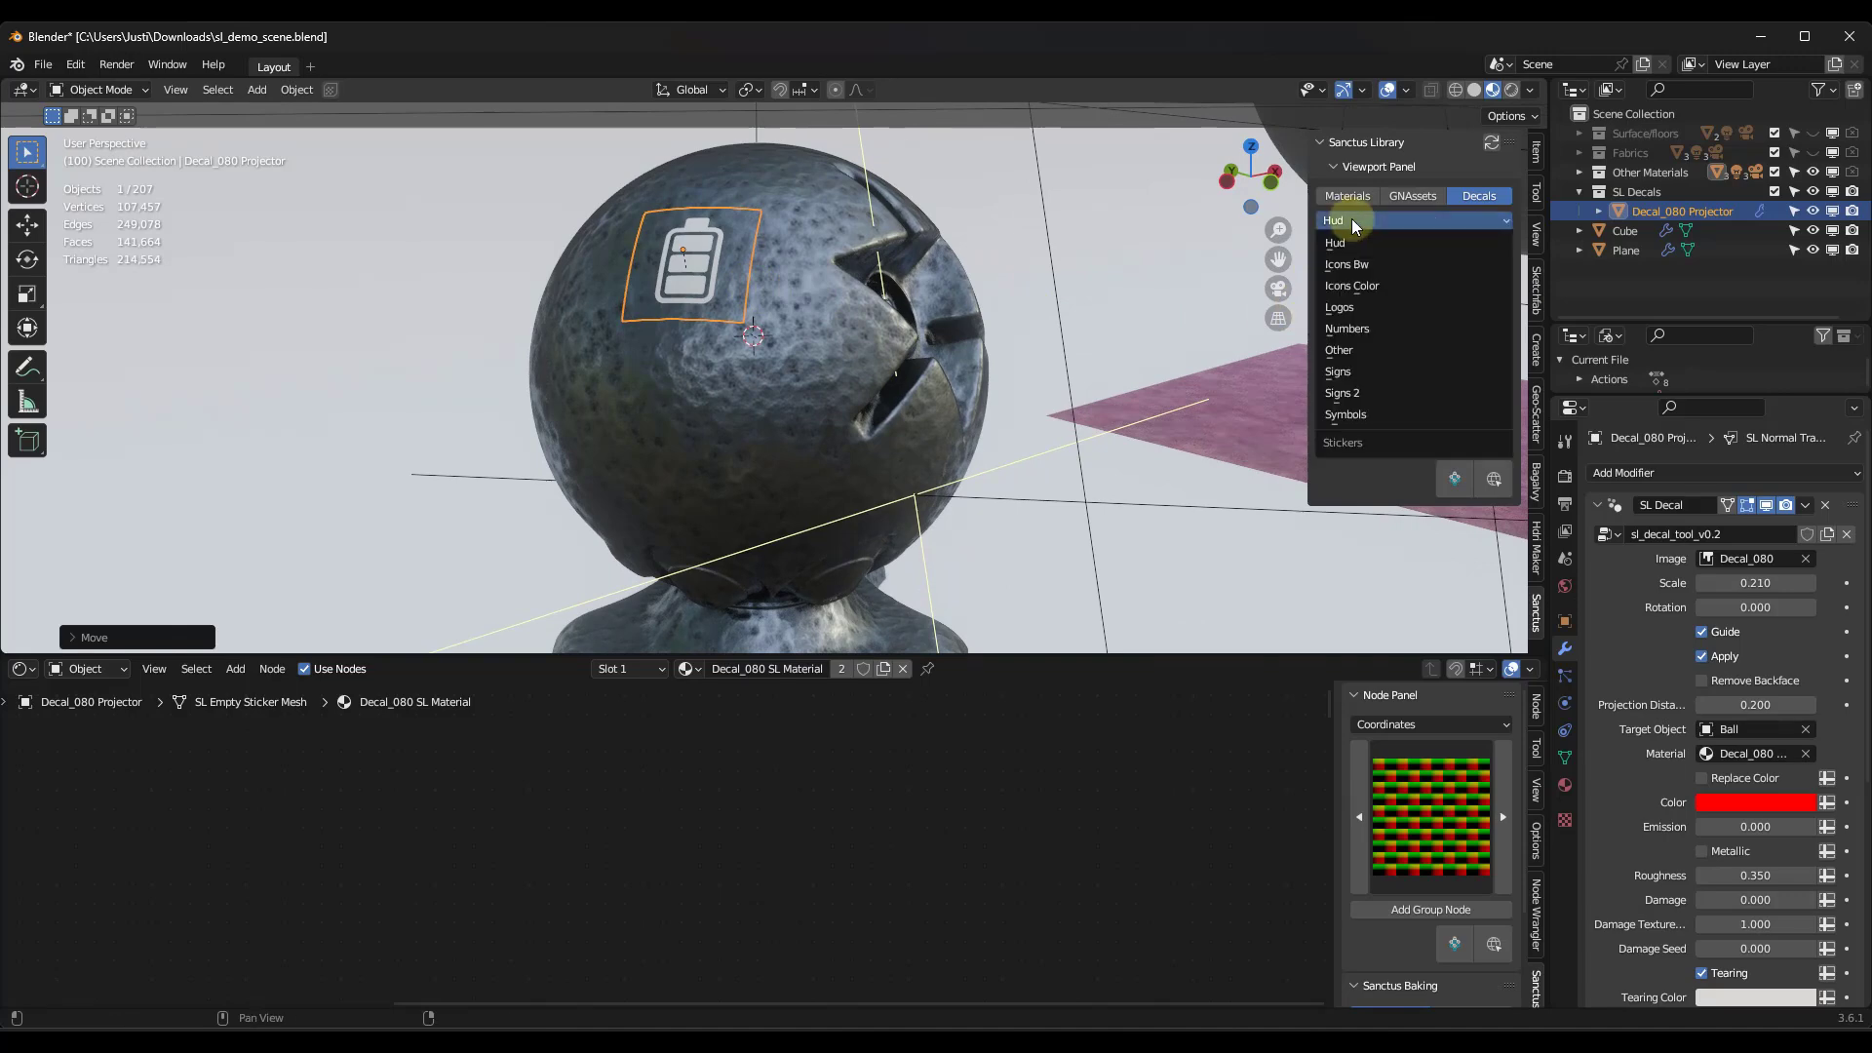
{"action": "left_click", "coordinate": [1361, 347]}
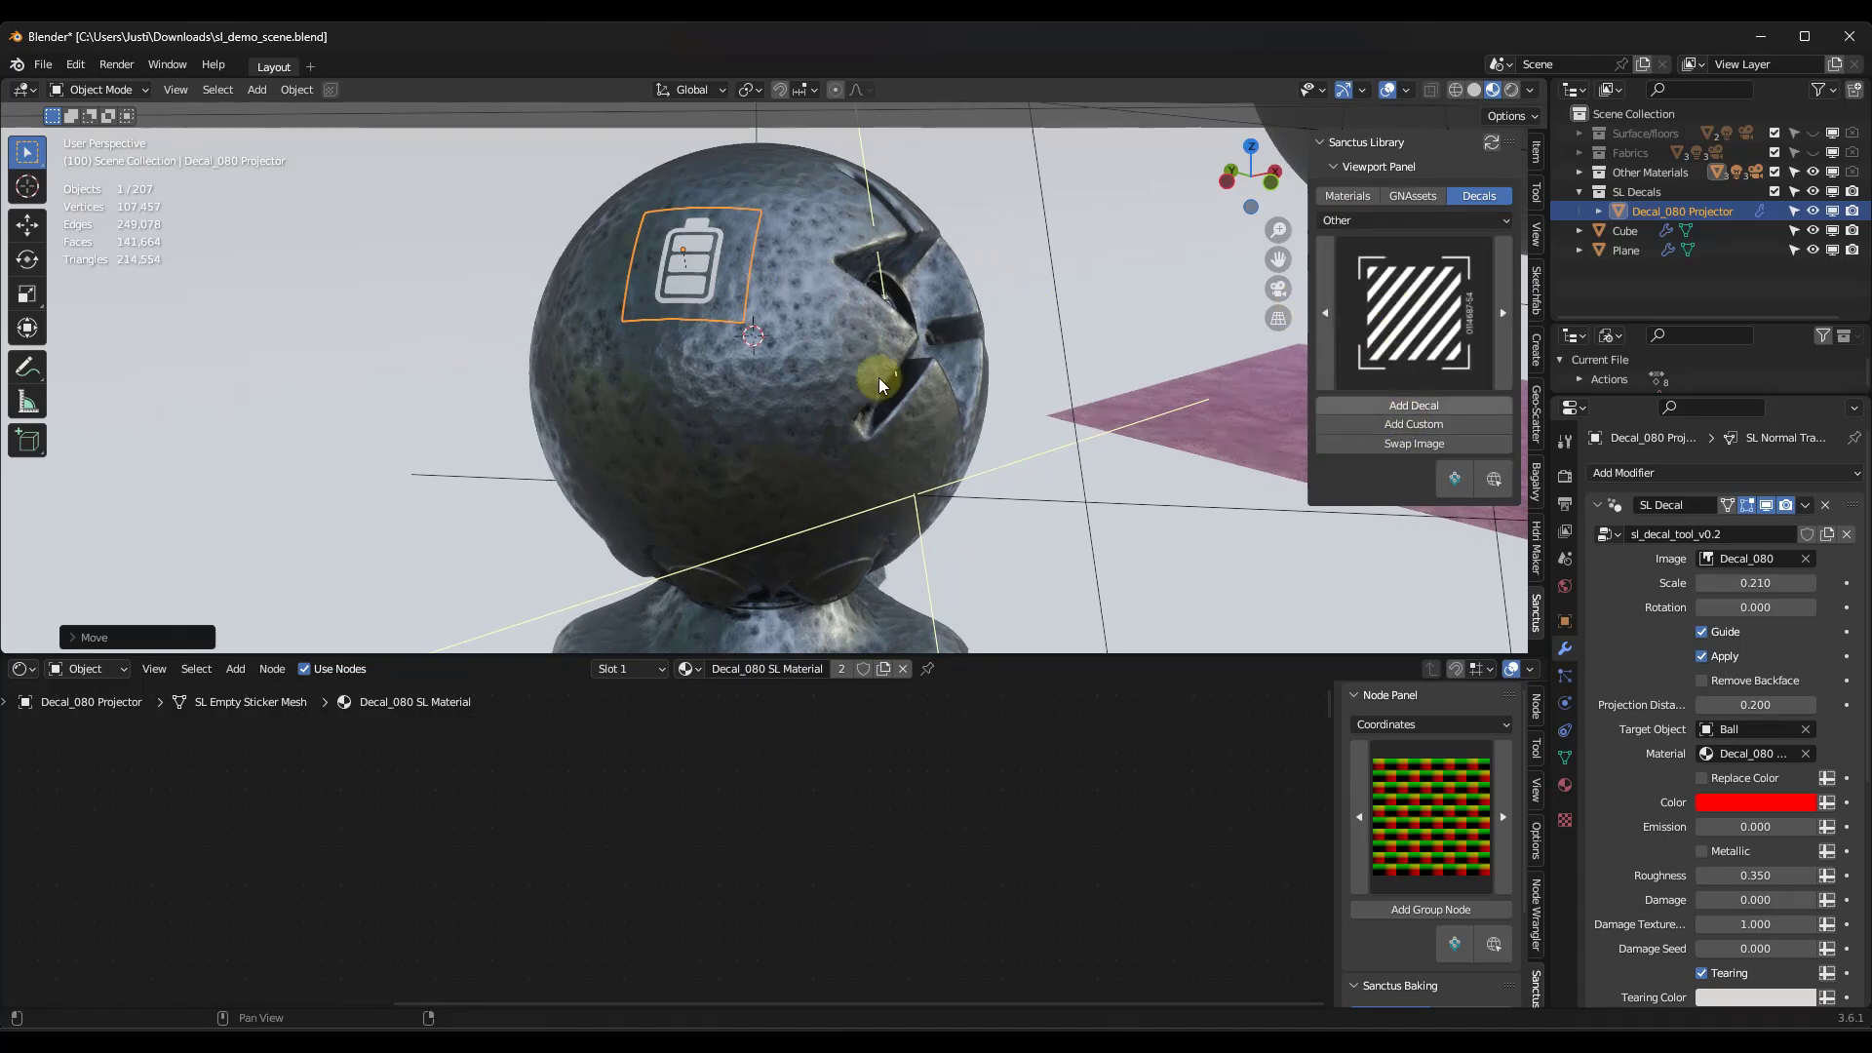
{"action": "left_click", "coordinate": [1414, 406]}
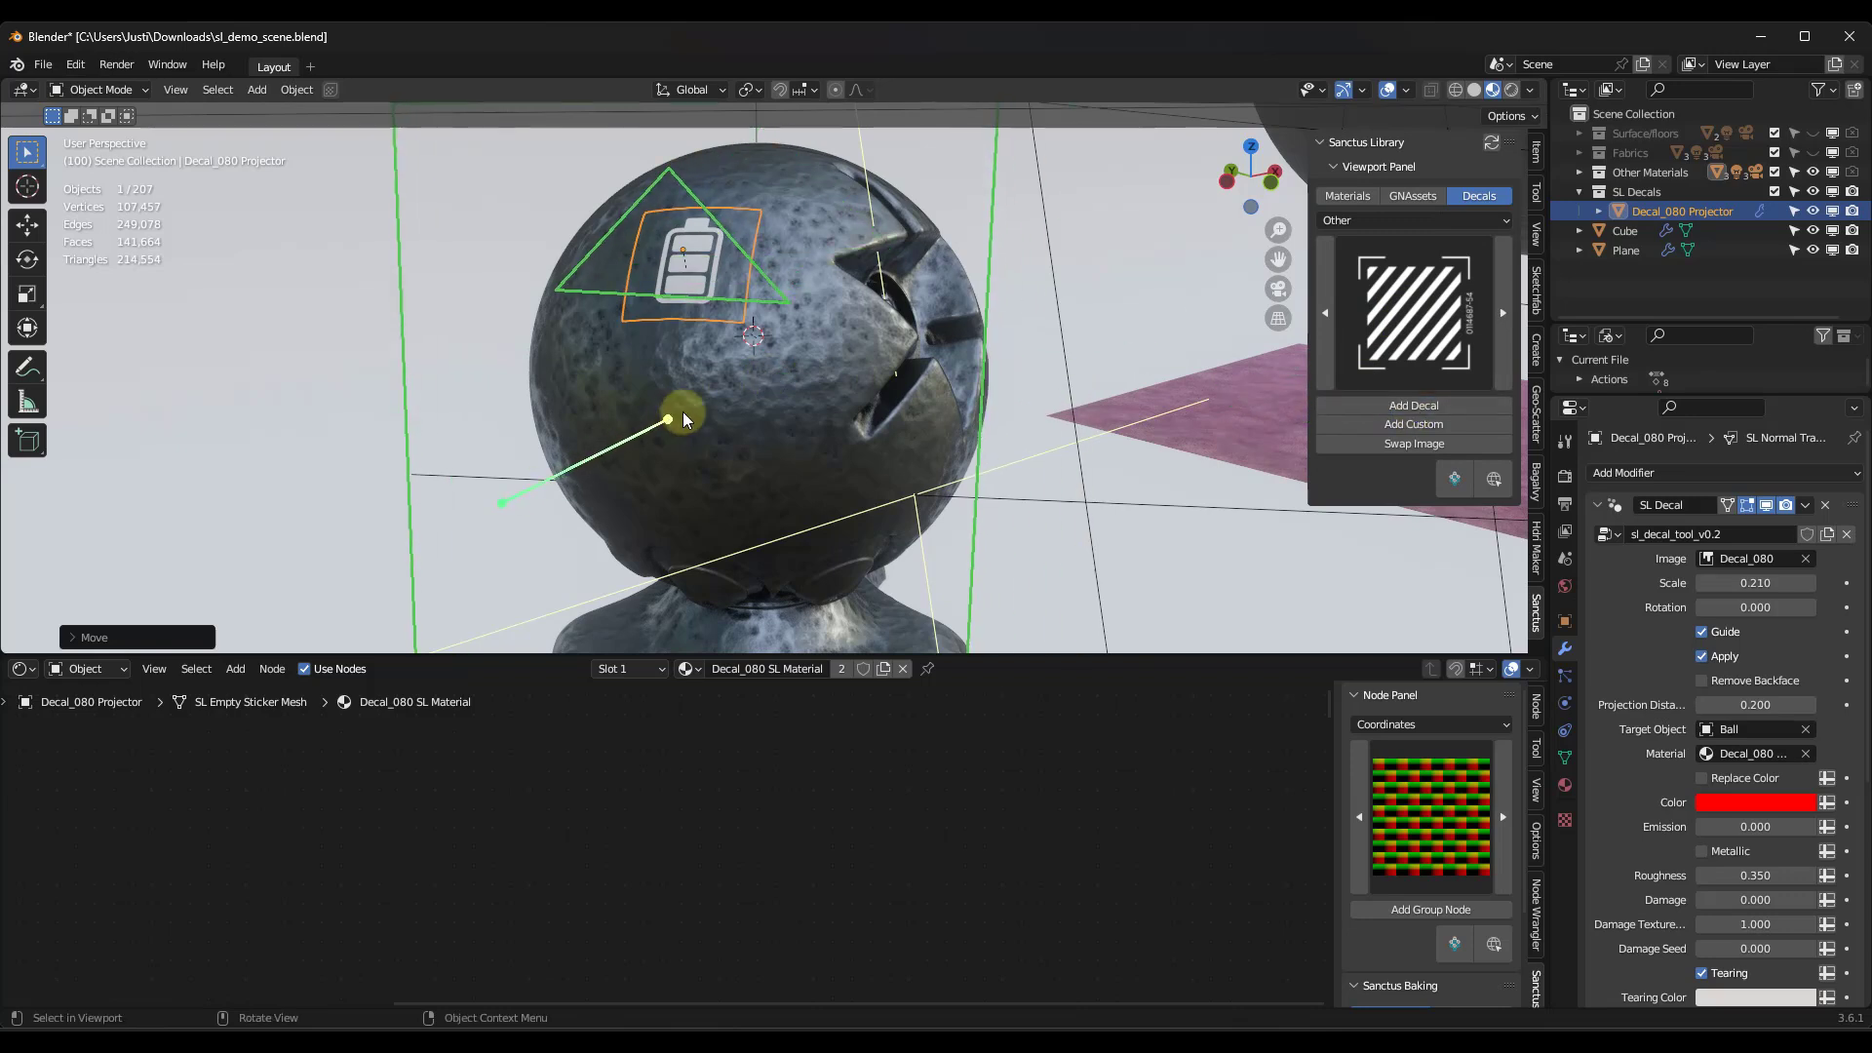
{"action": "left_click", "coordinate": [760, 407]}
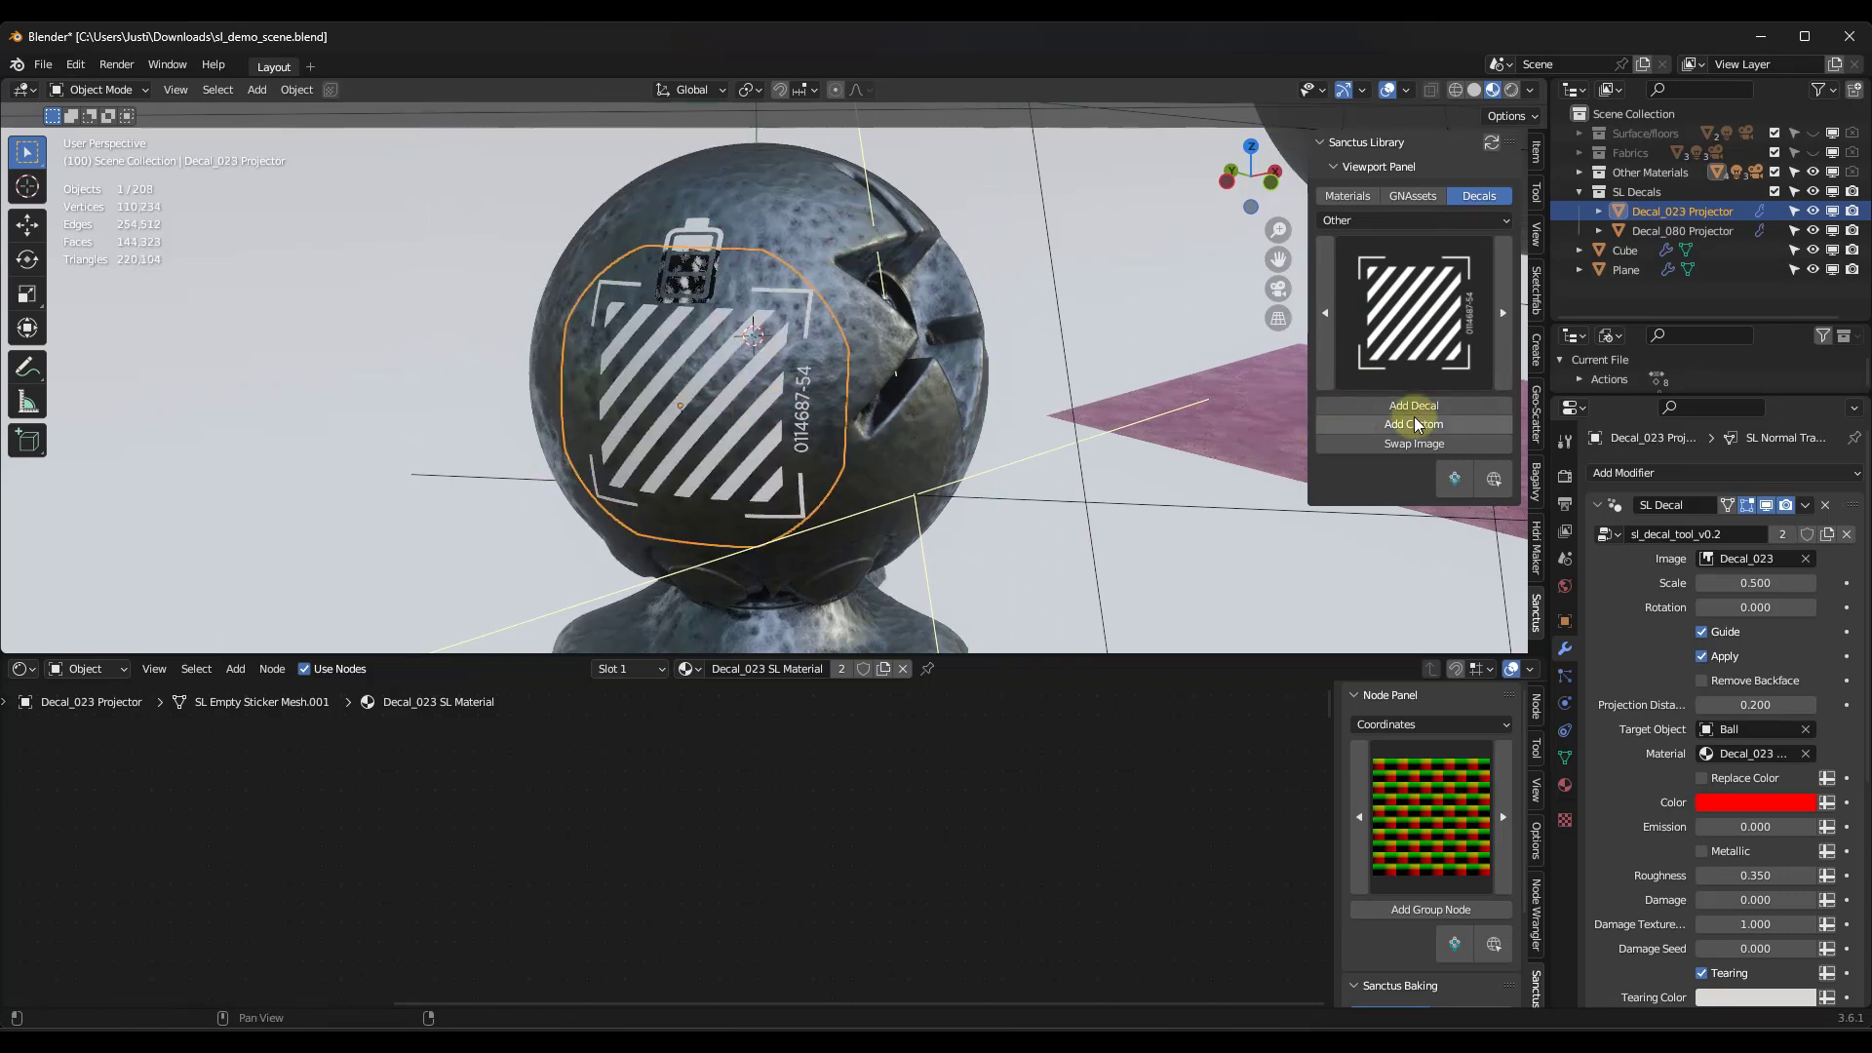
{"action": "key", "text": "s"}
{"action": "left_click", "coordinate": [837, 285]}
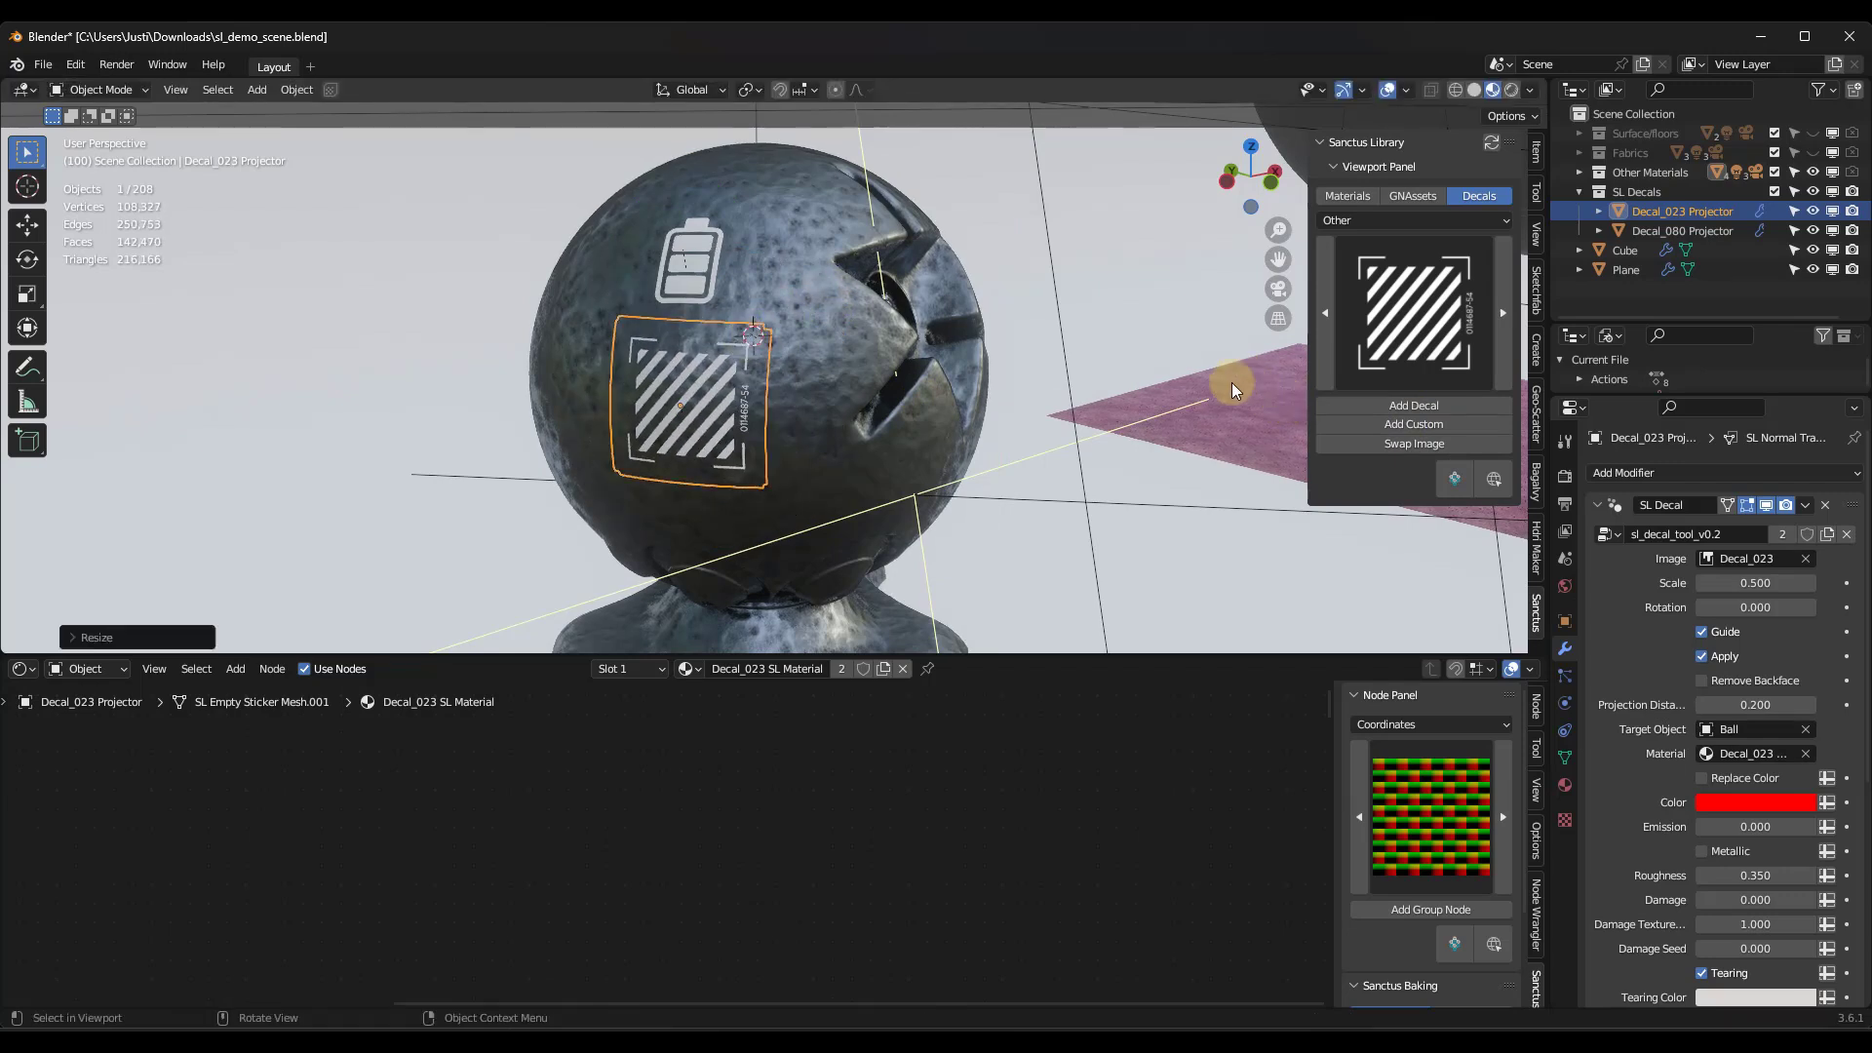
Step: Add The CG Essentials Logo.png as a custom decal on the side of the ball, away from the other decals
{"action": "left_click", "coordinate": [1416, 426]}
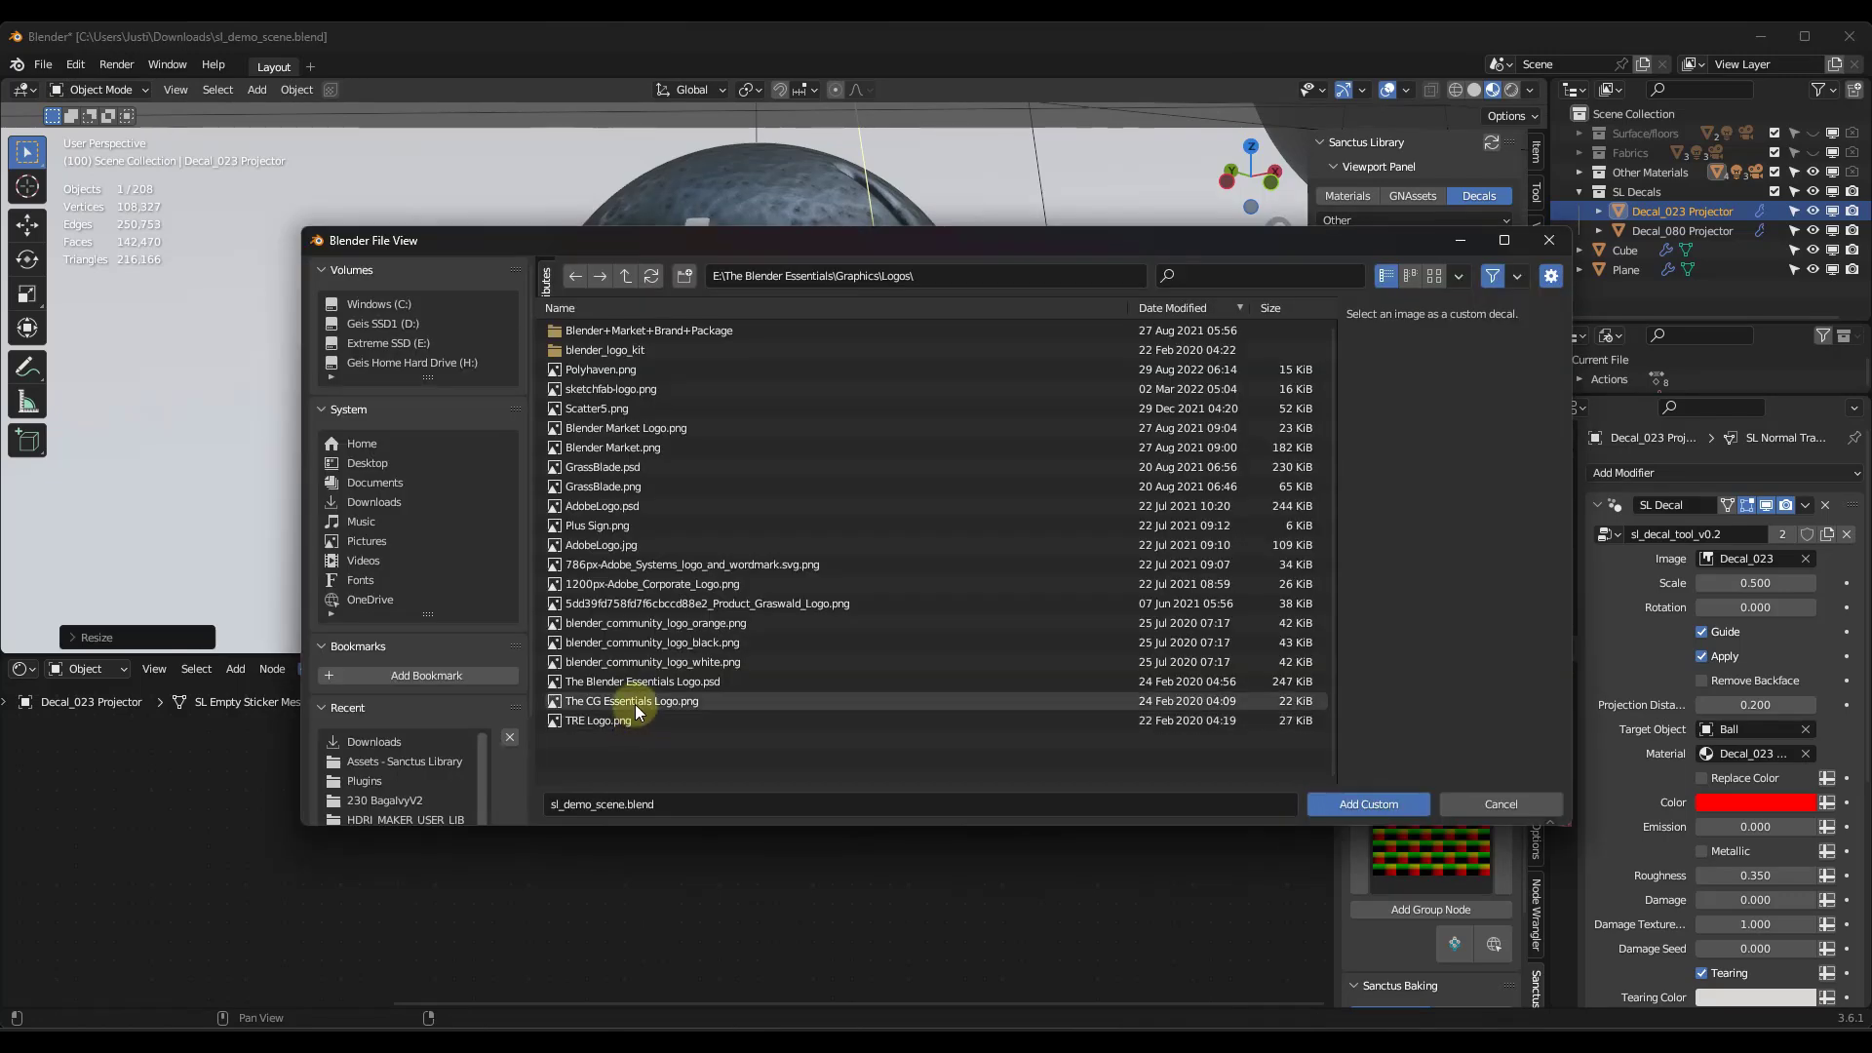
{"action": "double_click", "coordinate": [635, 704]}
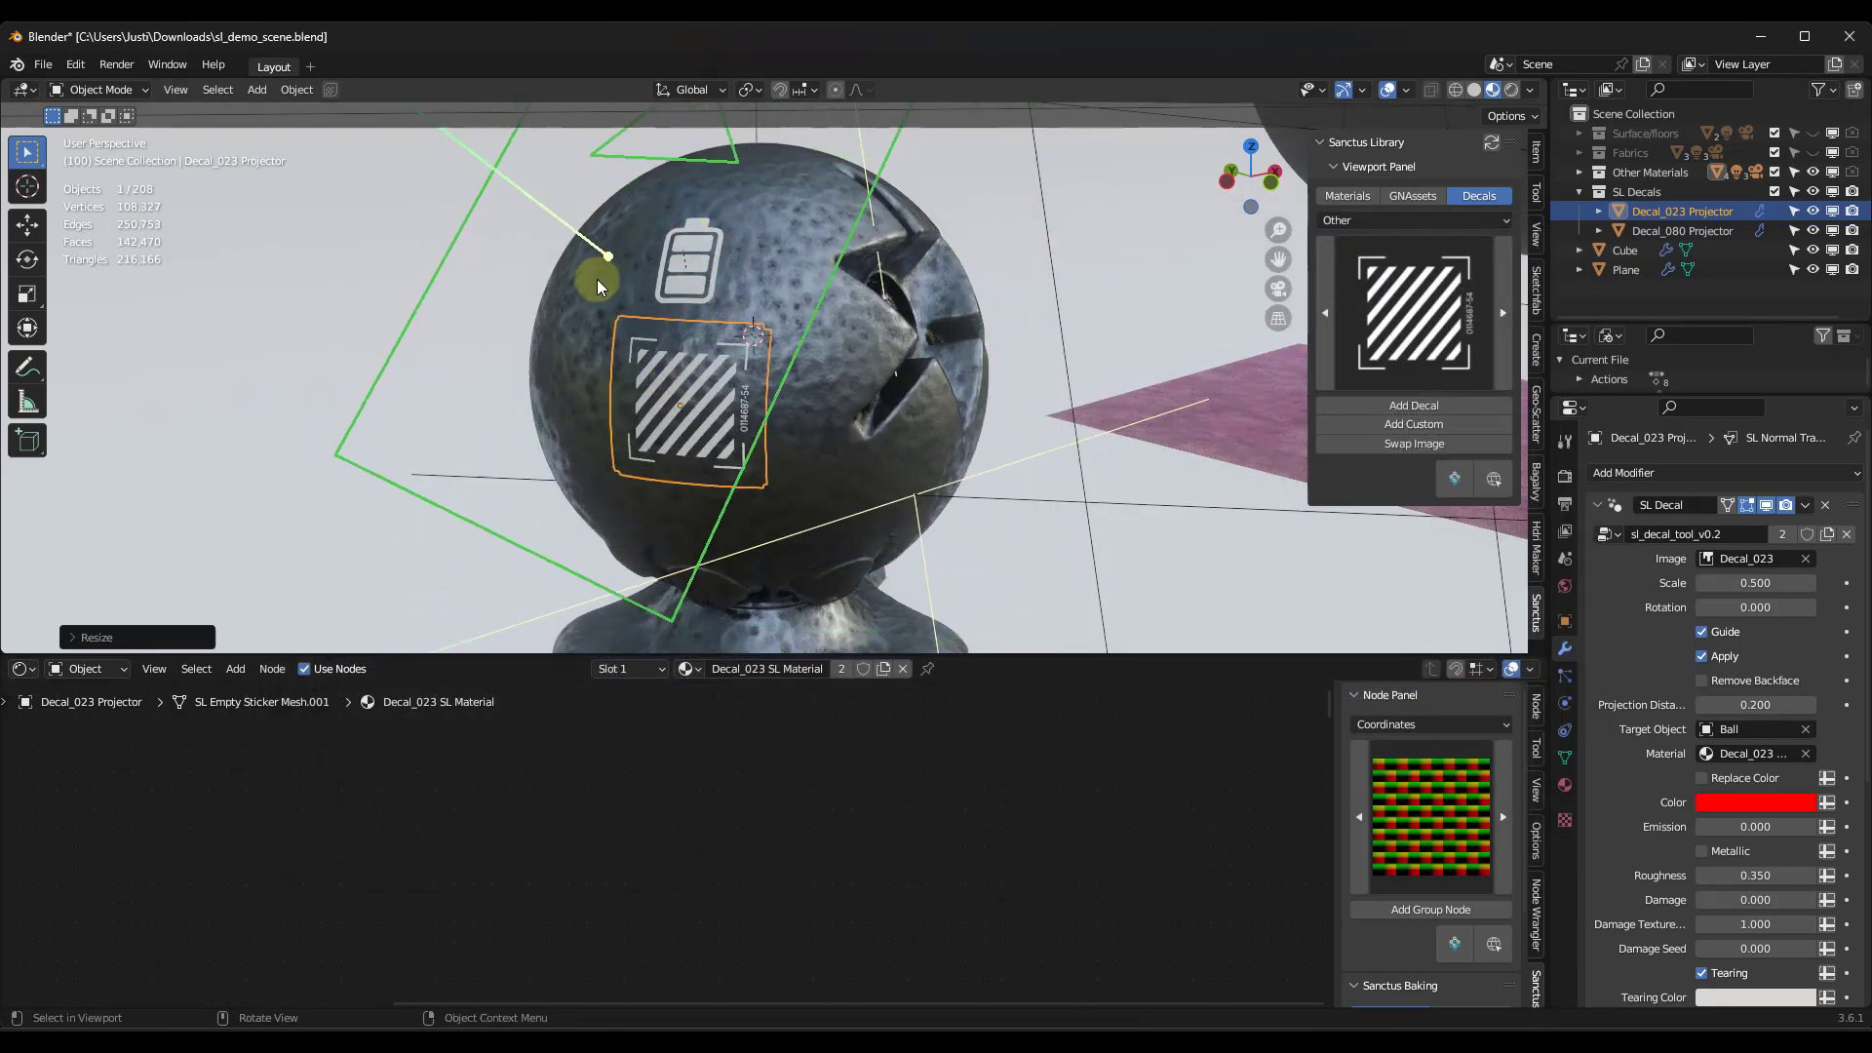
{"action": "middle_click_drag", "start_coordinate": [626, 285], "coordinate": [715, 306]}
{"action": "scroll", "coordinate": [628, 301], "scroll_direction": "down", "scroll_amount": 4}
{"action": "left_click", "coordinate": [712, 306]}
{"action": "scroll", "coordinate": [739, 308], "scroll_direction": "up", "scroll_amount": 5}
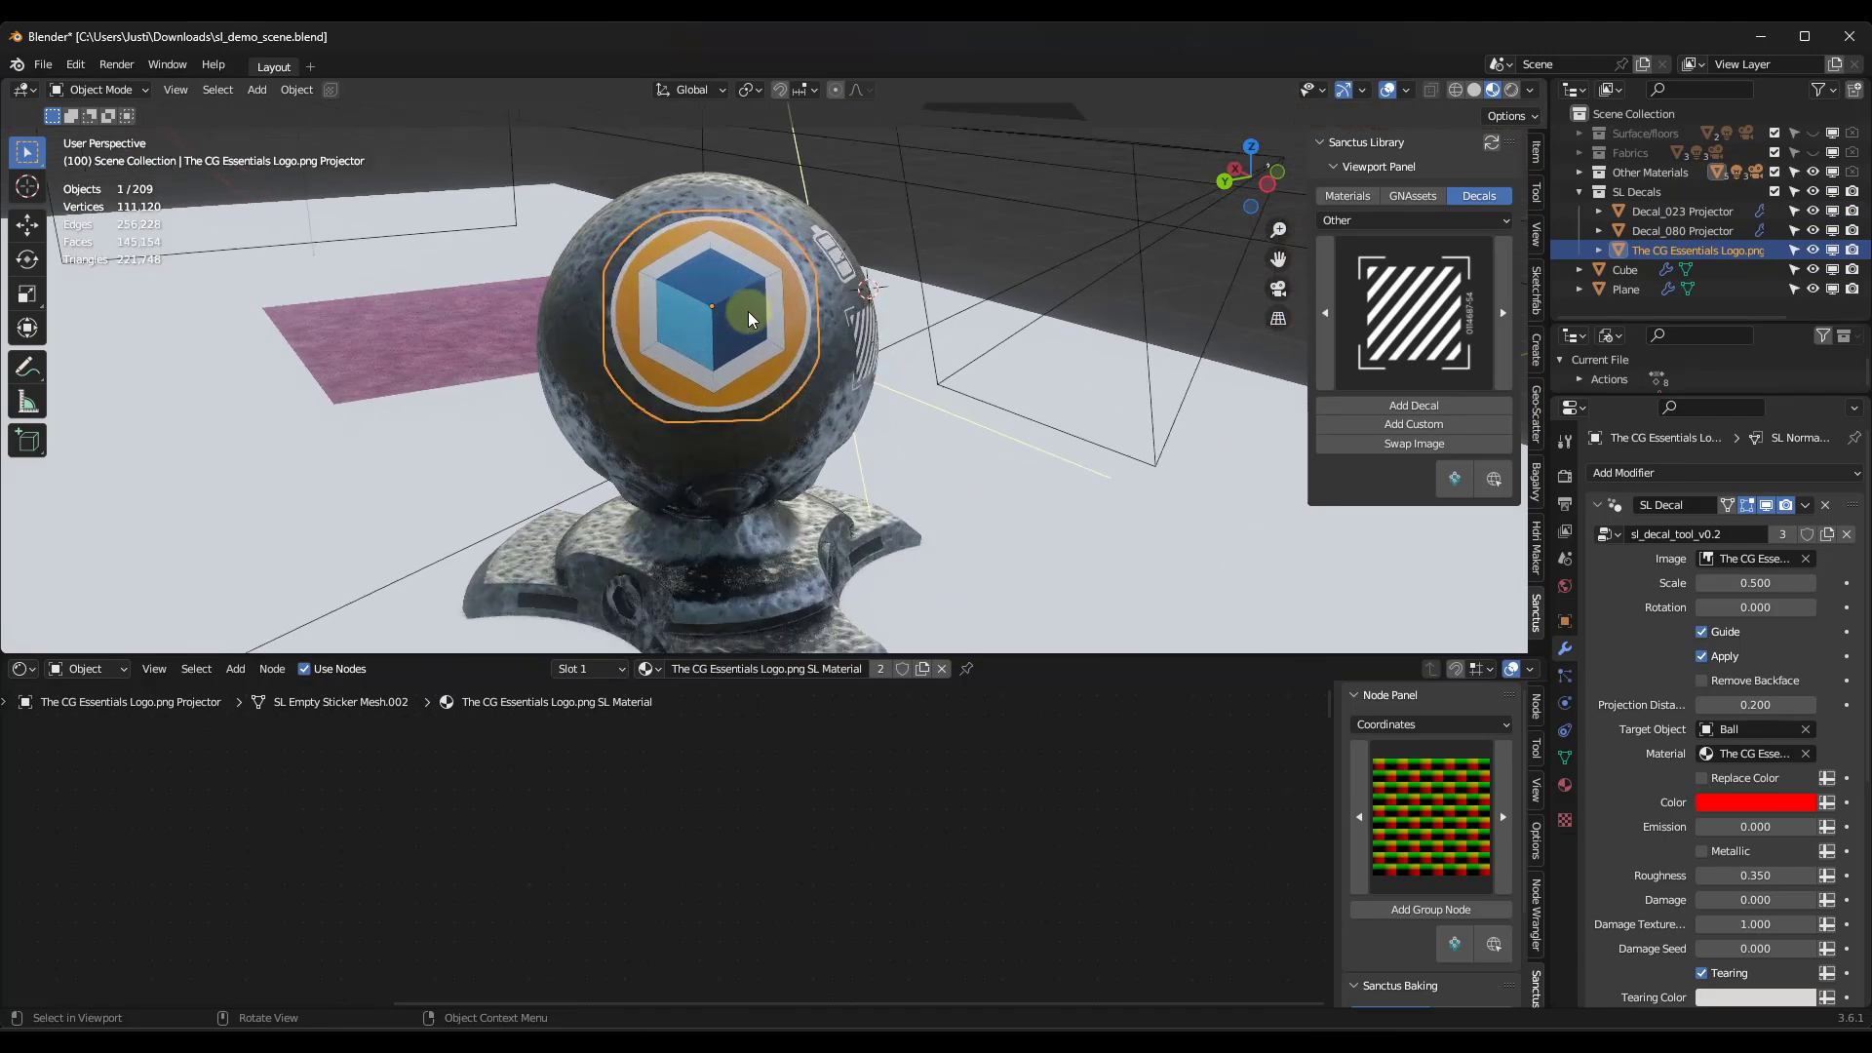
Step: Scale the logo decal down on the ball's surface
{"action": "key", "text": "s"}
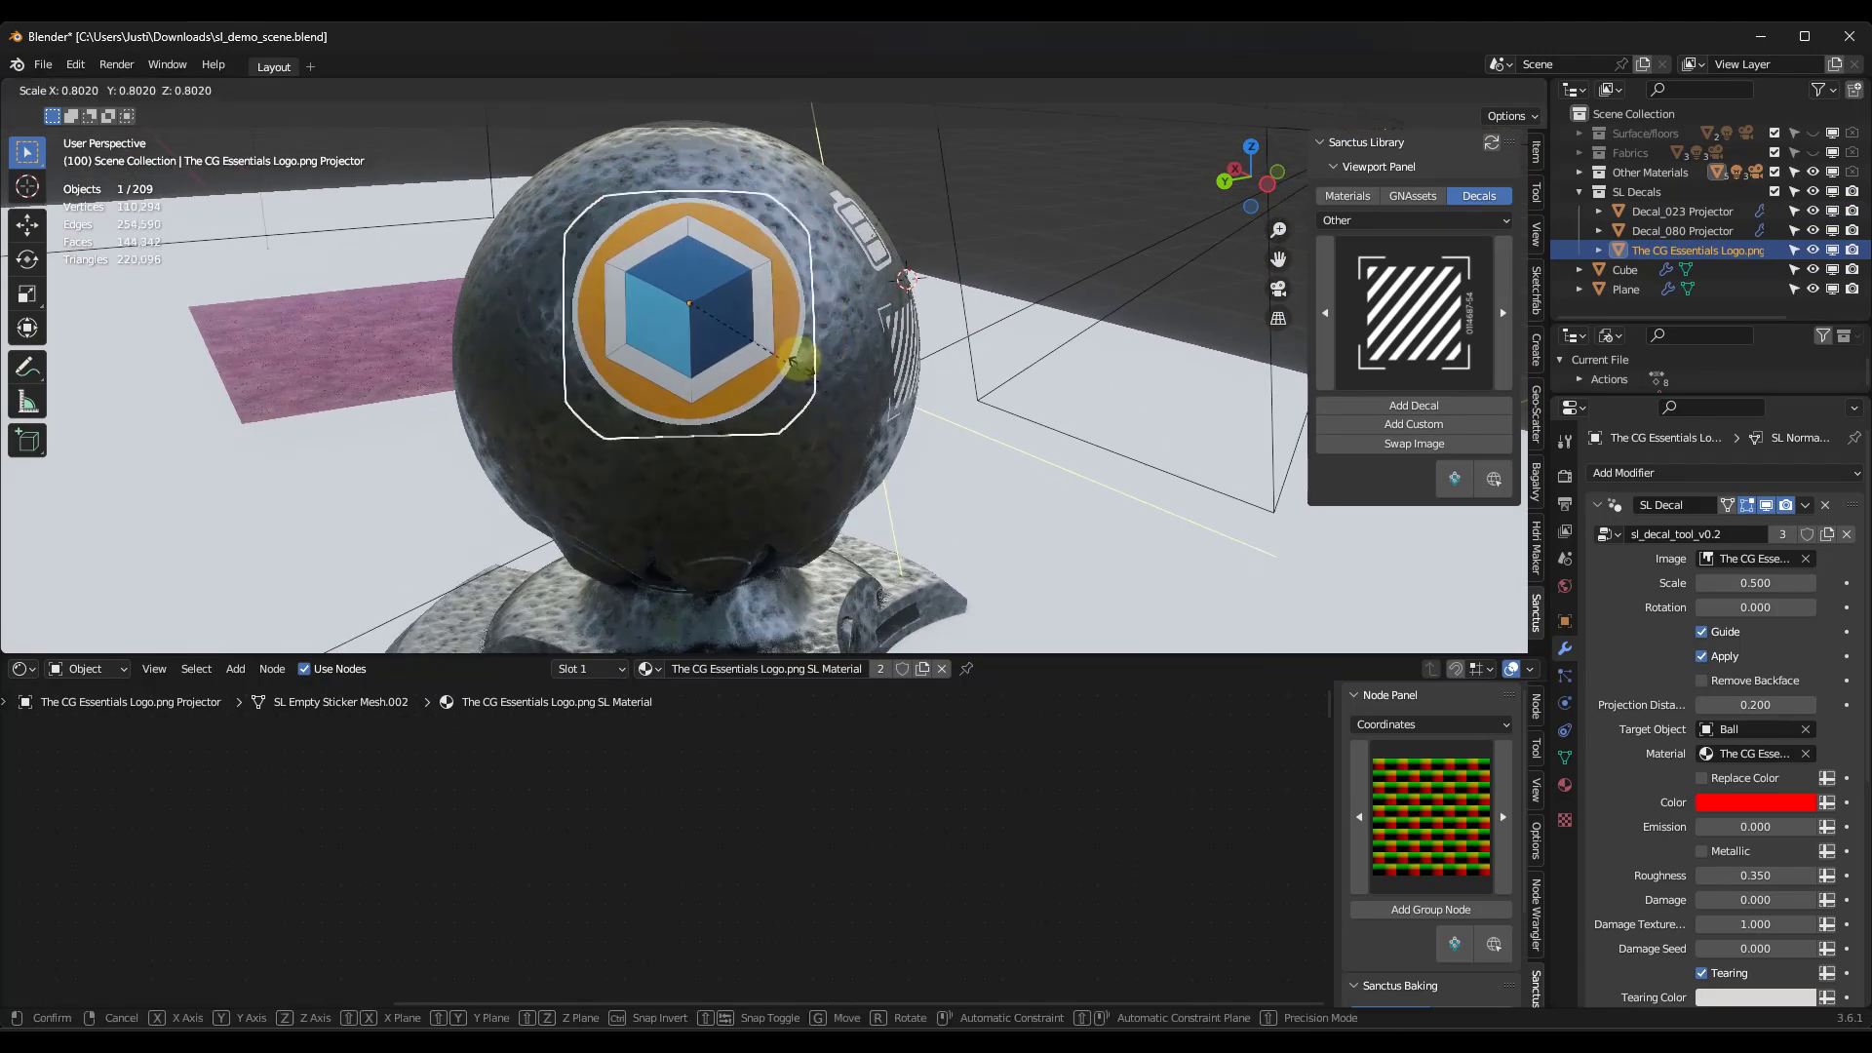
{"action": "left_click", "coordinate": [814, 360]}
{"action": "middle_click_drag", "start_coordinate": [865, 360], "coordinate": [710, 254]}
{"action": "scroll", "coordinate": [669, 266], "scroll_direction": "up", "scroll_amount": 2}
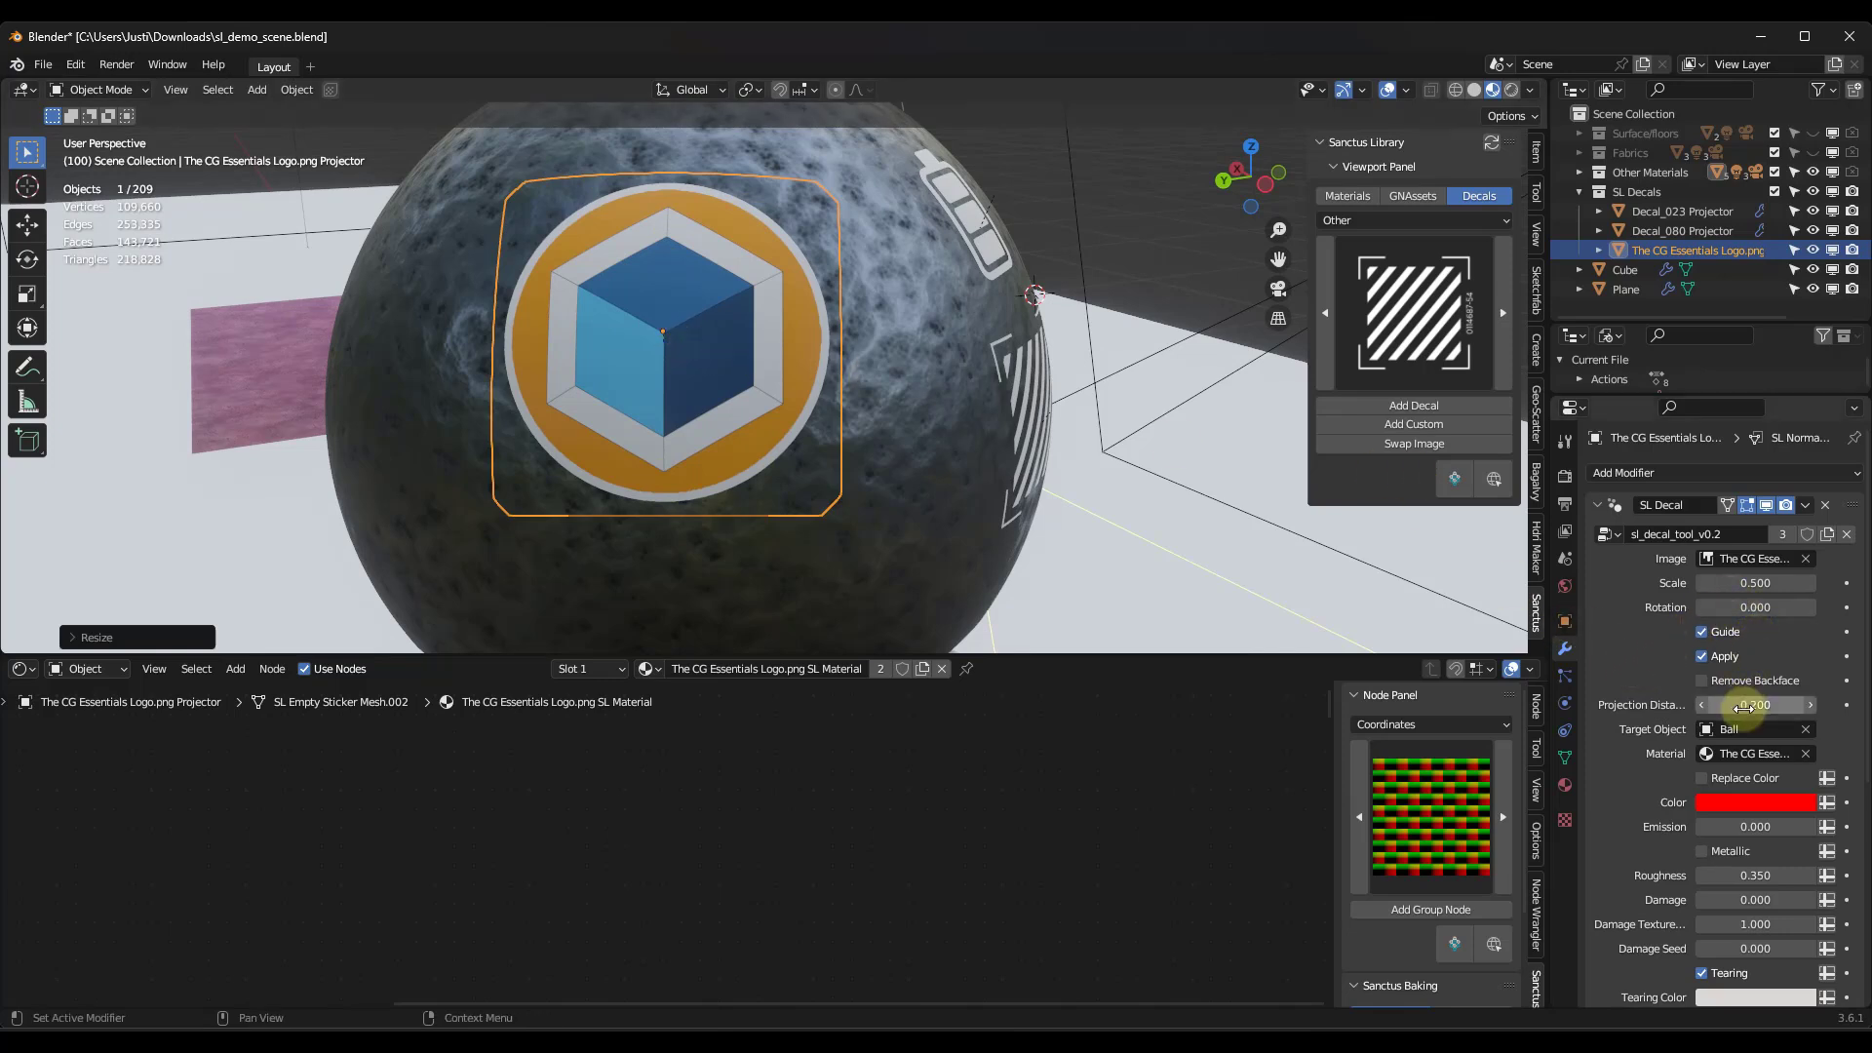
Step: Try a different Rotation on the logo decal and reset it to 0
{"action": "mouse_move", "coordinate": [819, 611]}
{"action": "left_mouse_down"}
{"action": "mouse_move", "coordinate": [987, 619]}
{"action": "mouse_move", "coordinate": [831, 619]}
{"action": "left_mouse_up"}
{"action": "left_click", "coordinate": [1749, 608]}
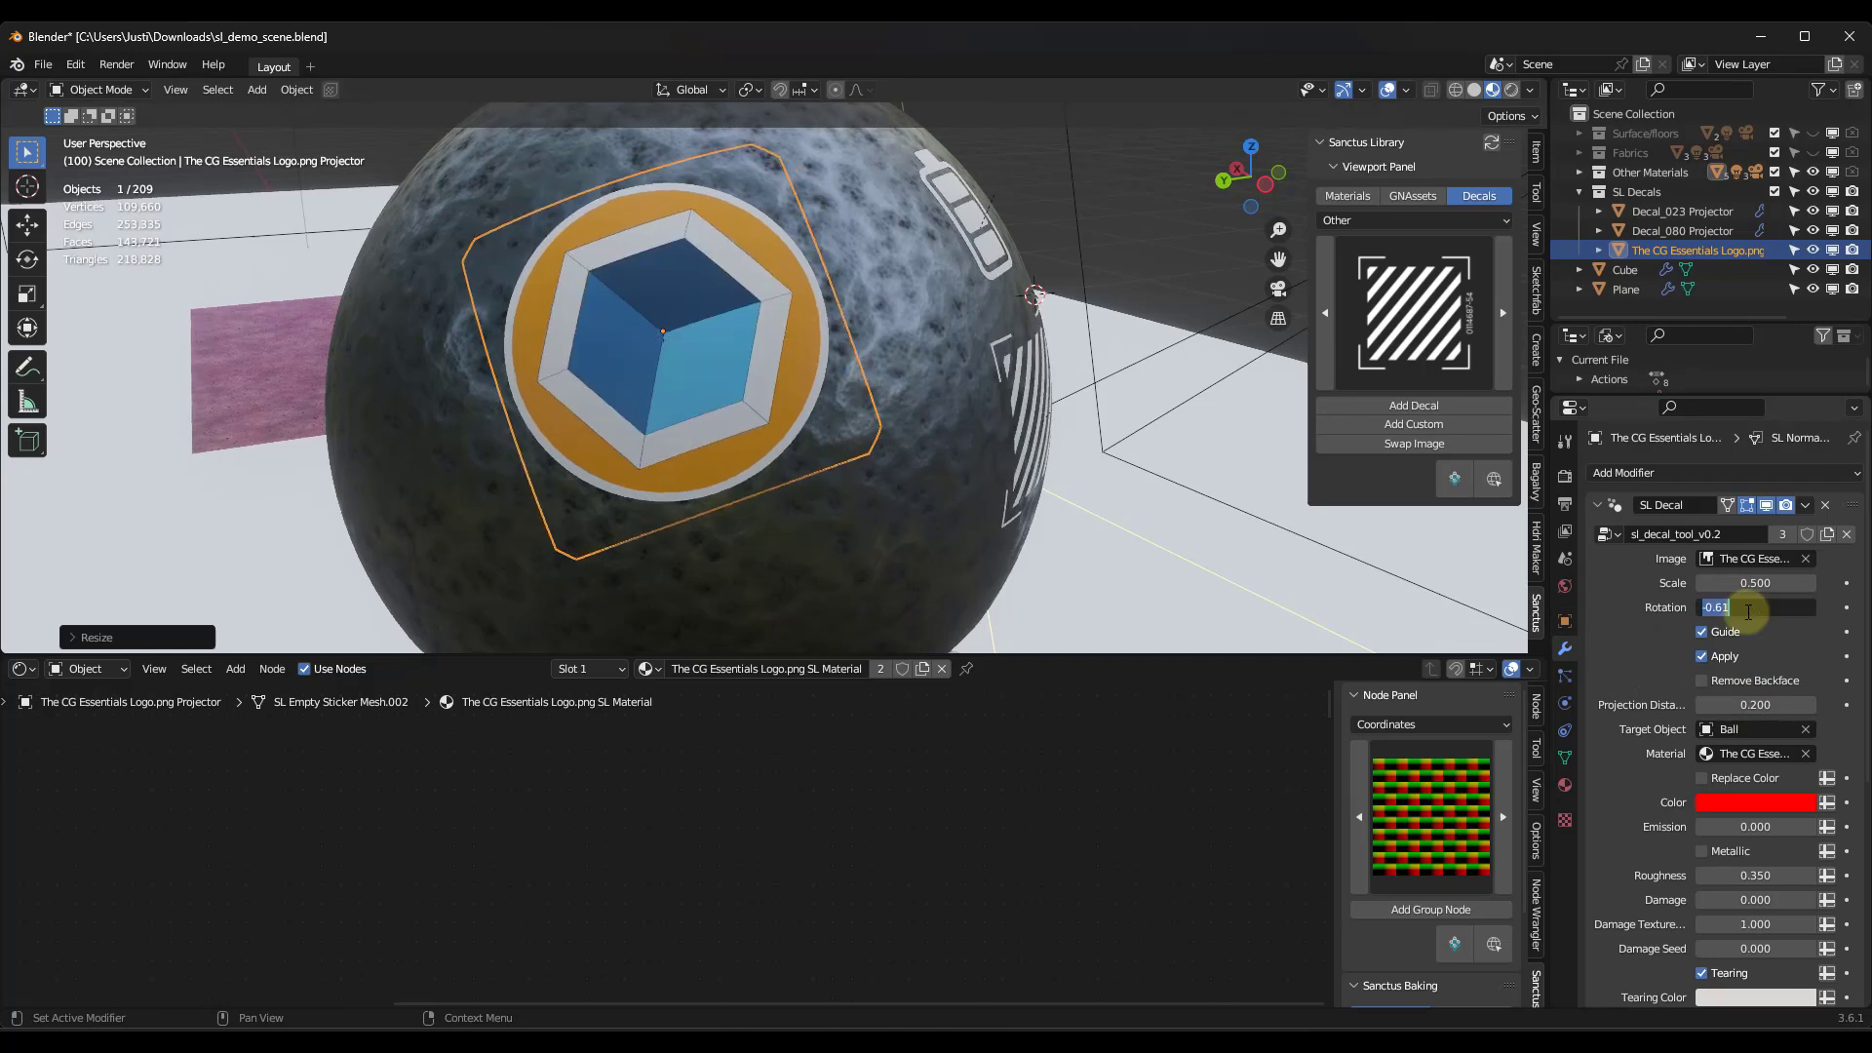
{"action": "type", "text": "0"}
{"action": "key", "text": "Return"}
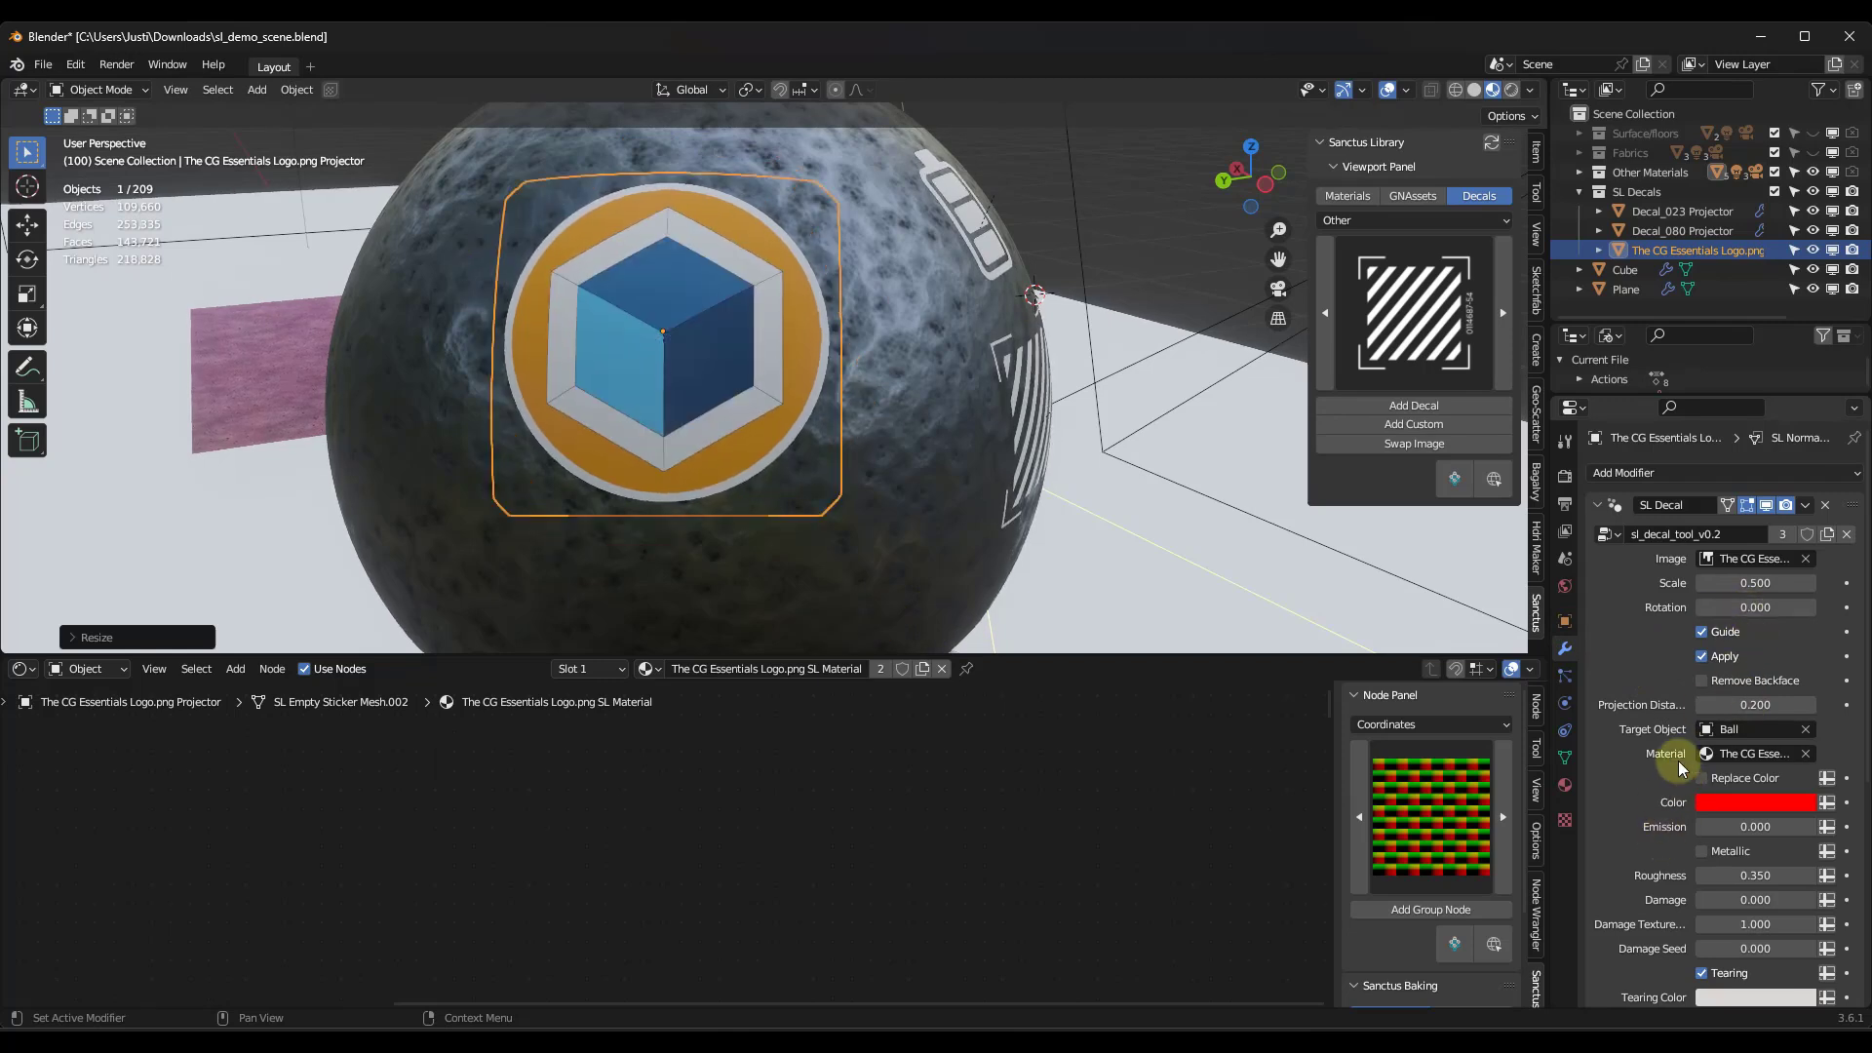
Step: Set the logo decal's Damage to 0.49 and its Damage Seed to 0.1
{"action": "scroll", "coordinate": [1664, 794], "scroll_direction": "down", "scroll_amount": 4}
{"action": "left_click_drag", "start_coordinate": [1755, 743], "coordinate": [765, 499]}
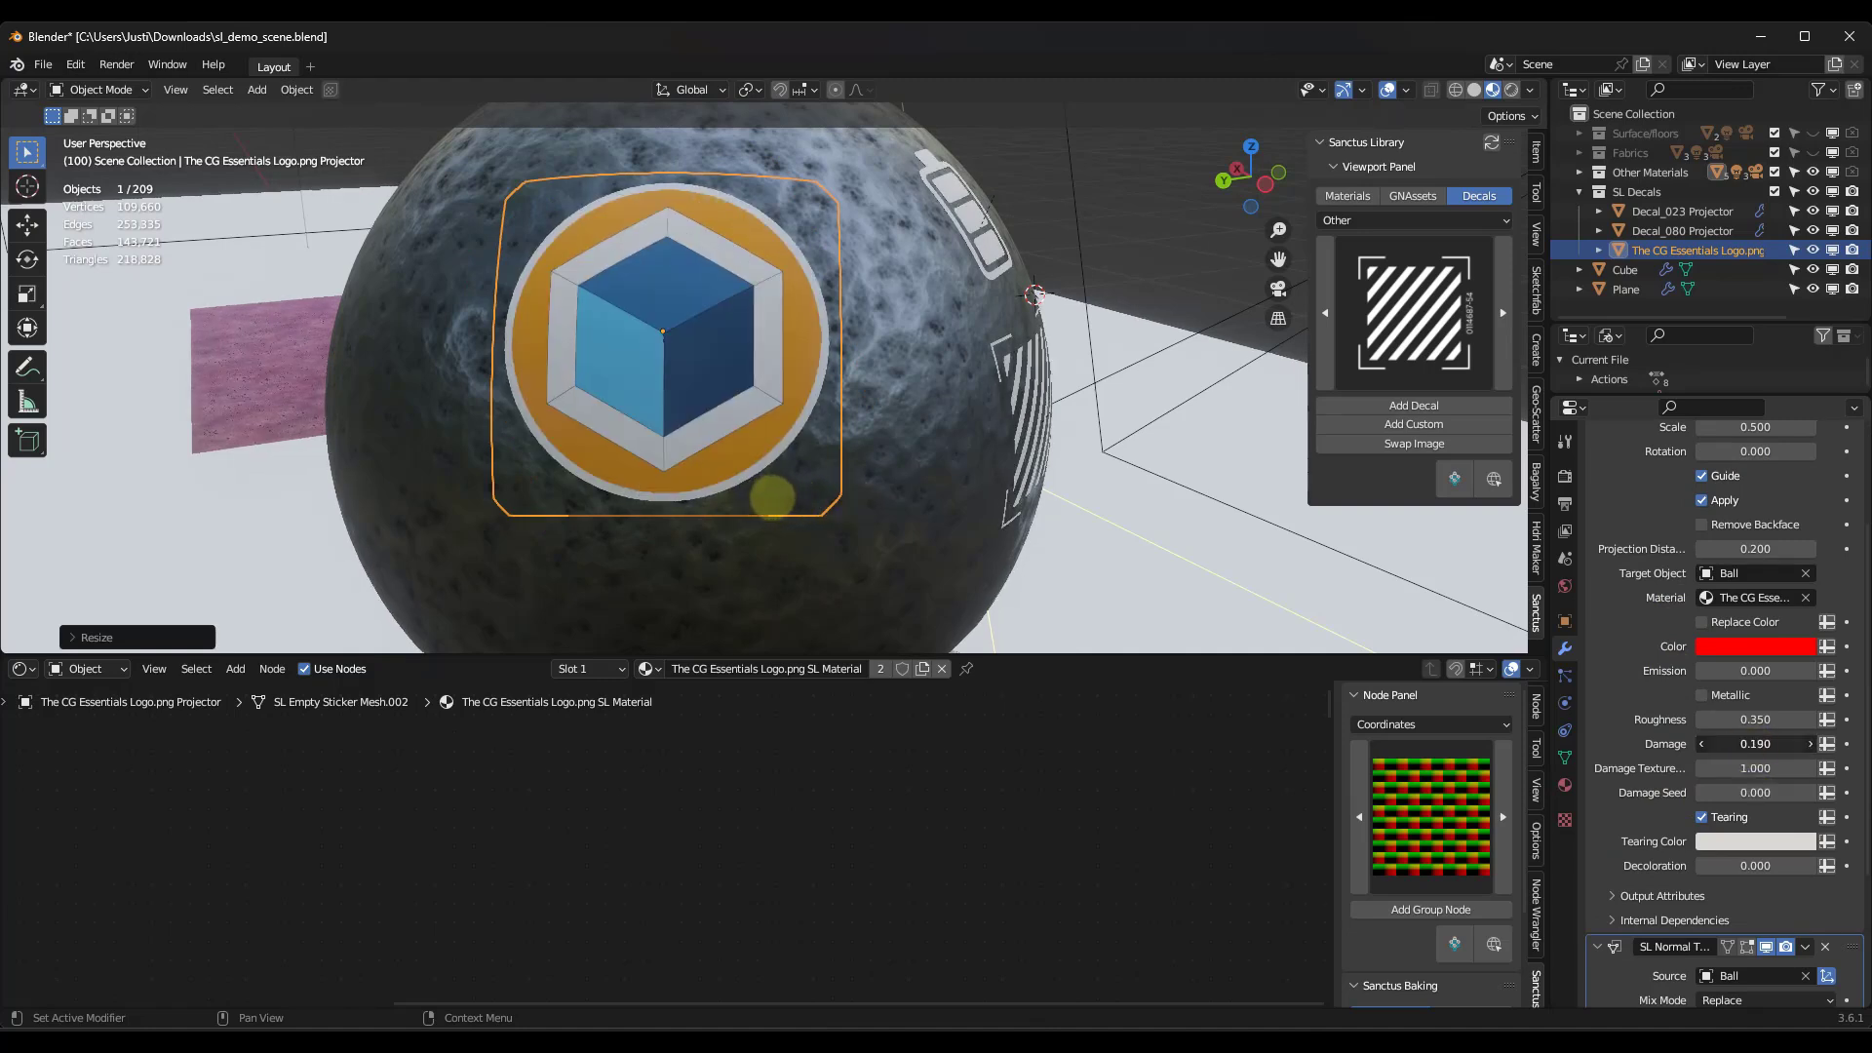
{"action": "left_click_drag", "start_coordinate": [792, 496], "coordinate": [1713, 664]}
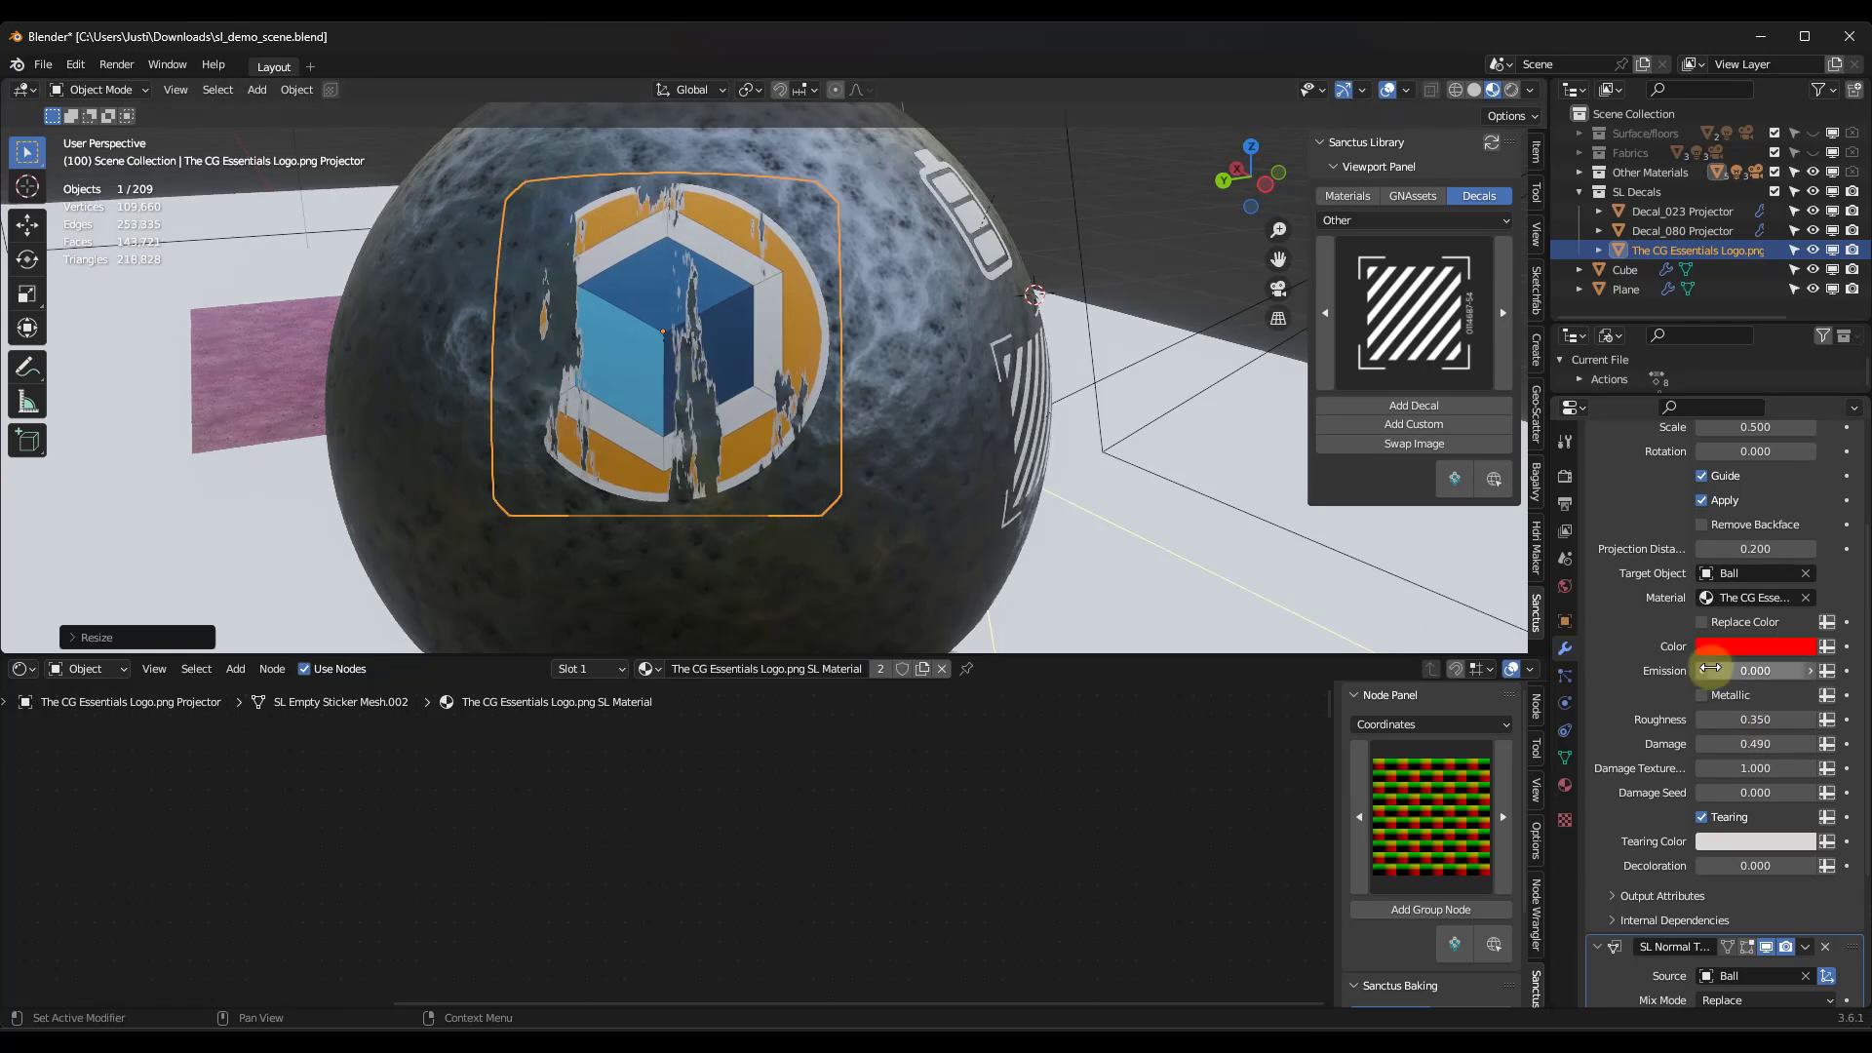
{"action": "mouse_move", "coordinate": [1755, 793]}
{"action": "left_mouse_down"}
{"action": "mouse_move", "coordinate": [859, 552]}
{"action": "mouse_move", "coordinate": [962, 543]}
{"action": "mouse_move", "coordinate": [840, 552]}
{"action": "mouse_move", "coordinate": [1755, 793]}
{"action": "left_mouse_up"}
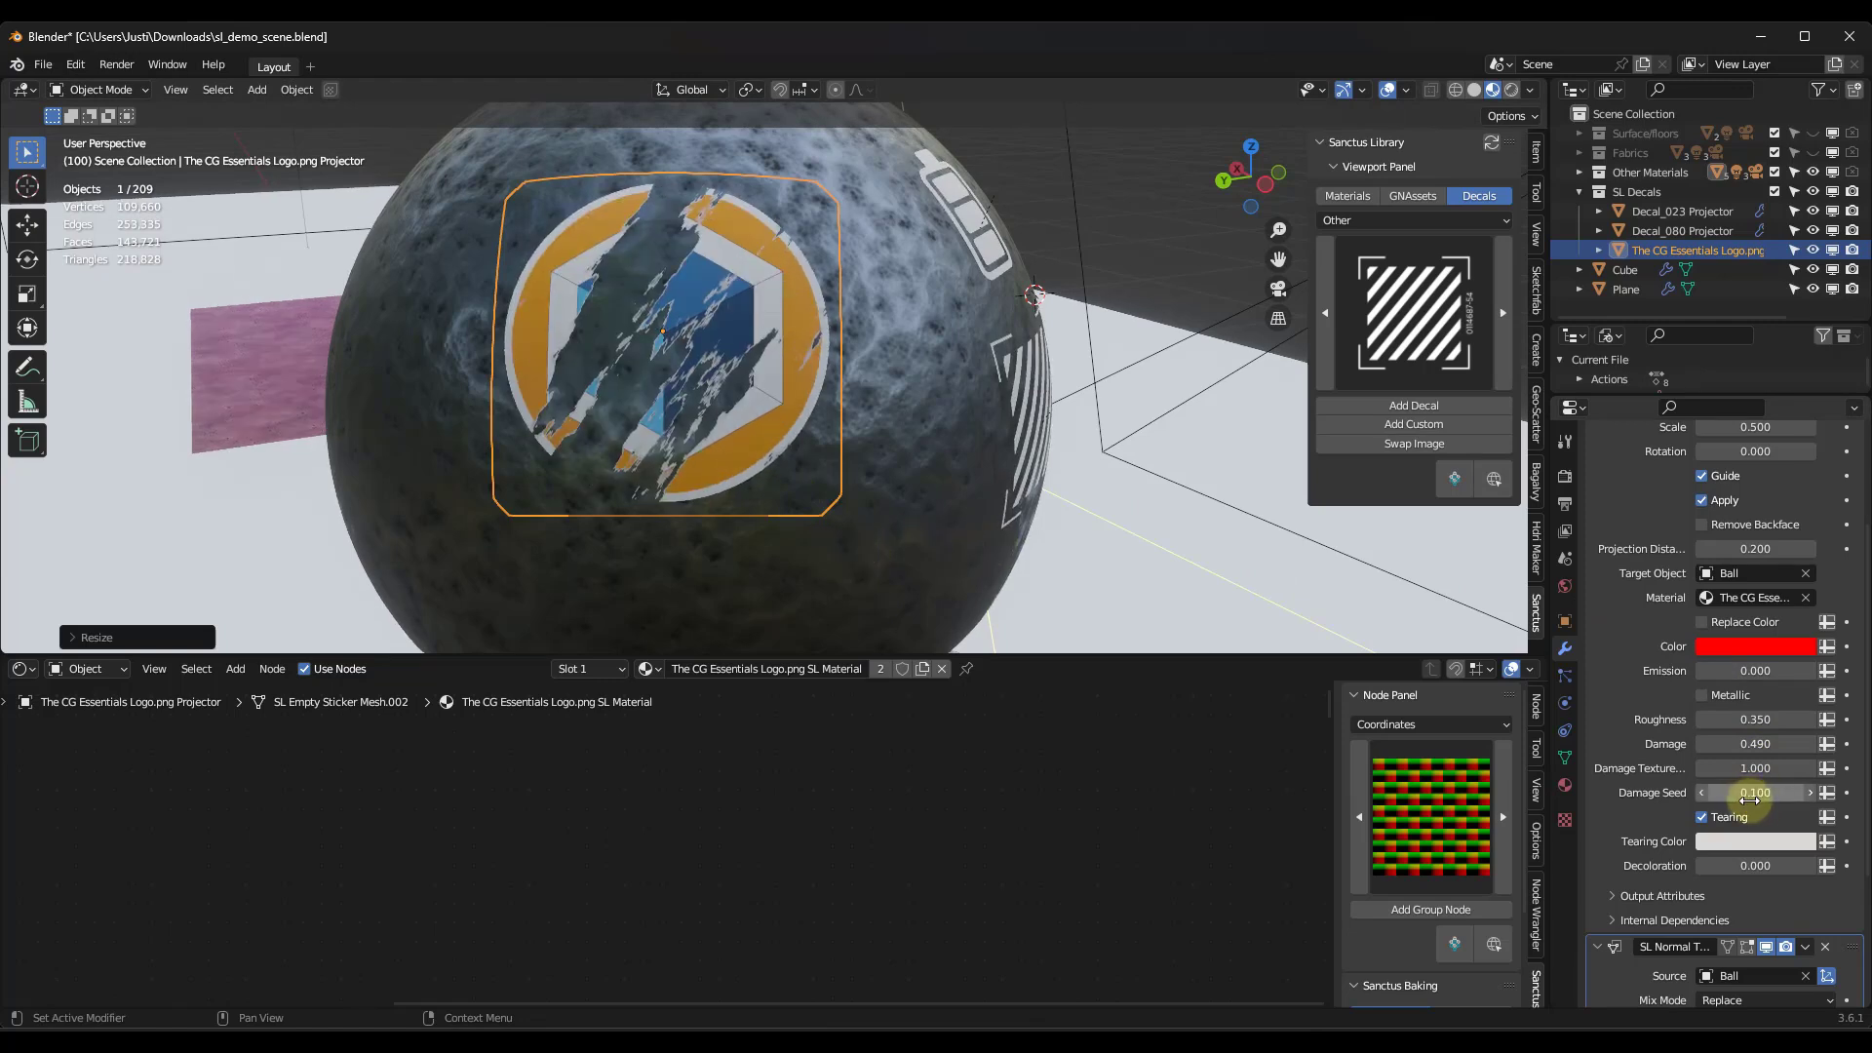
{"action": "middle_click_drag", "start_coordinate": [652, 318], "coordinate": [859, 400]}
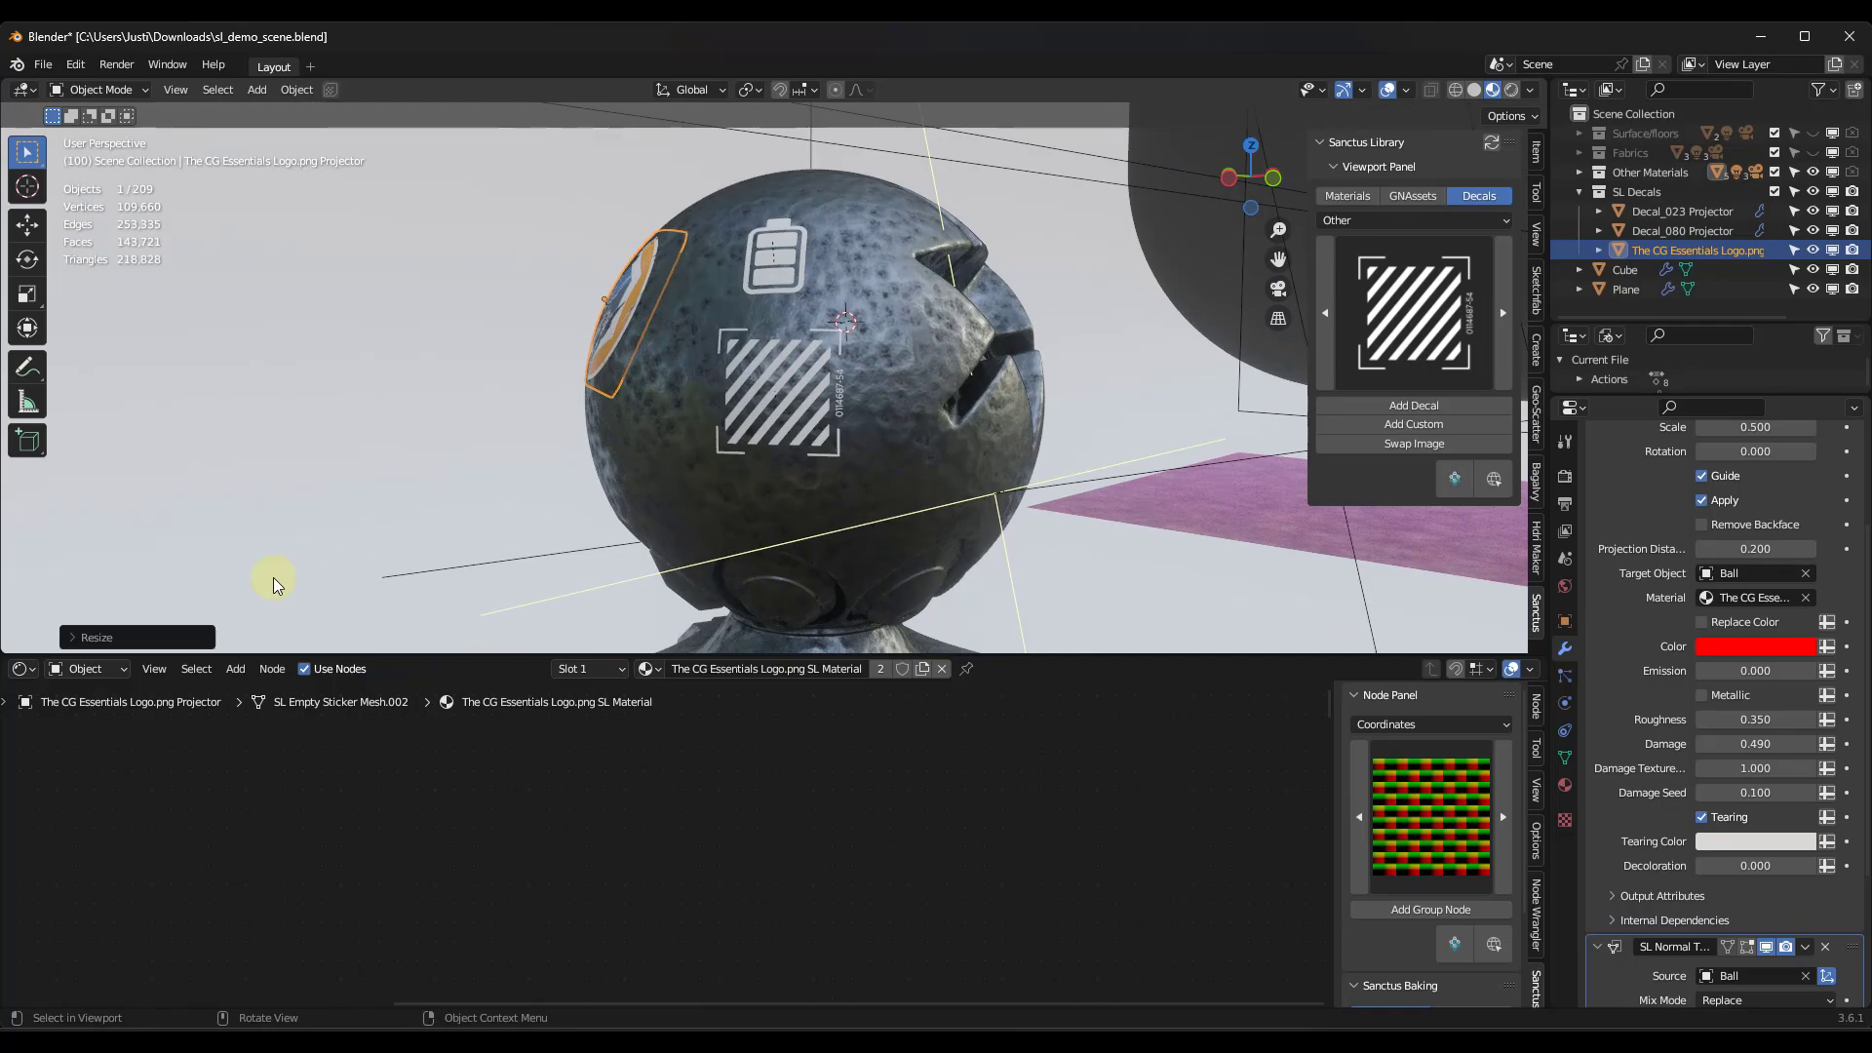